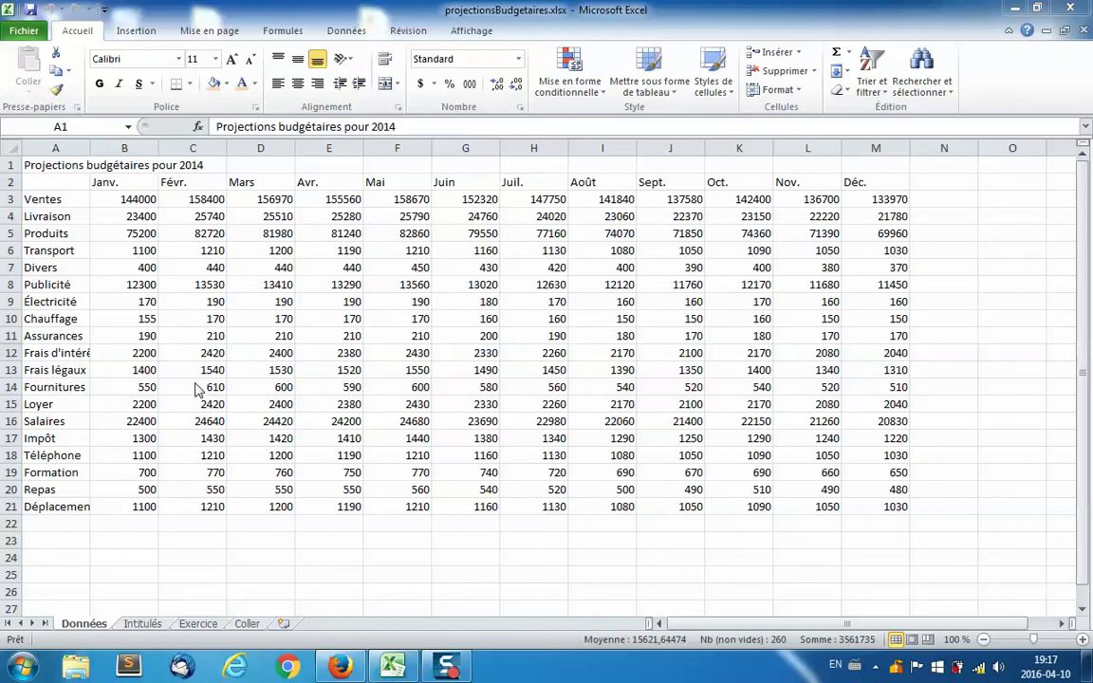
Step: Copy the whole budget table from Données and paste it at A1 of the Exercice sheet
key("ctrl+a")
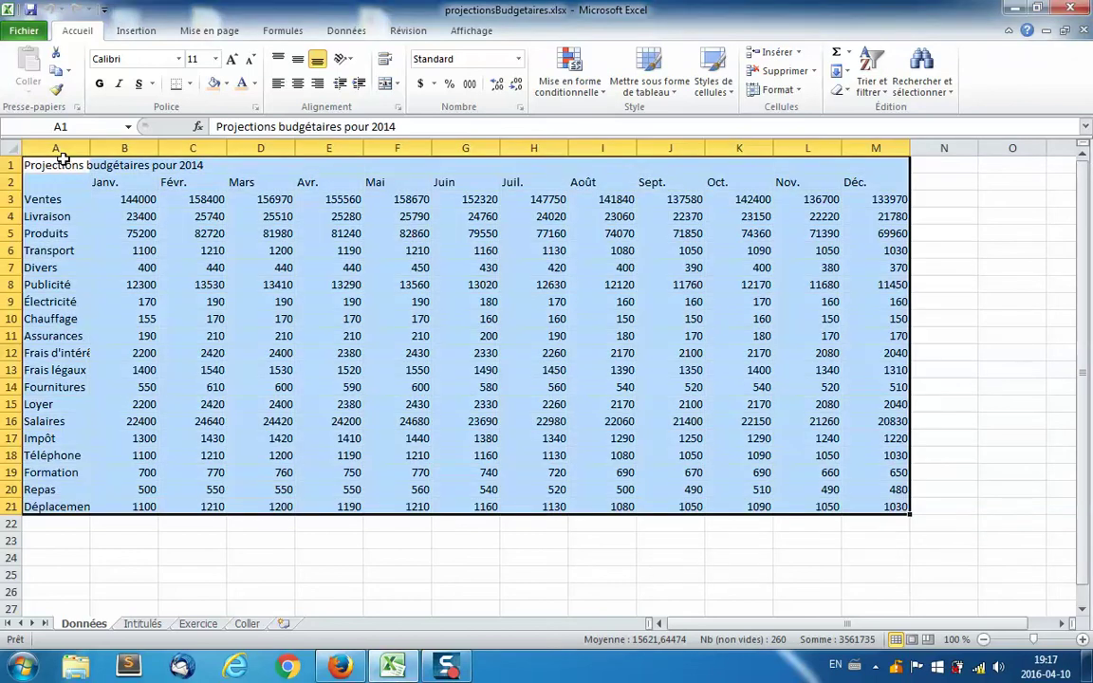
key("ctrl+c")
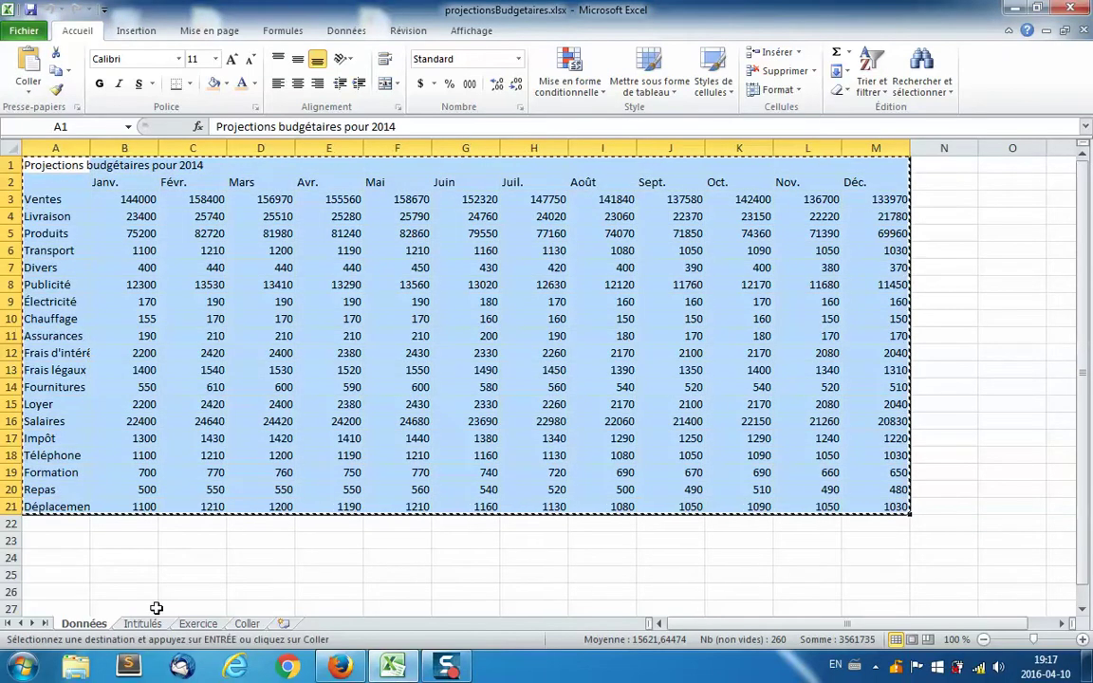
left_click(199, 625)
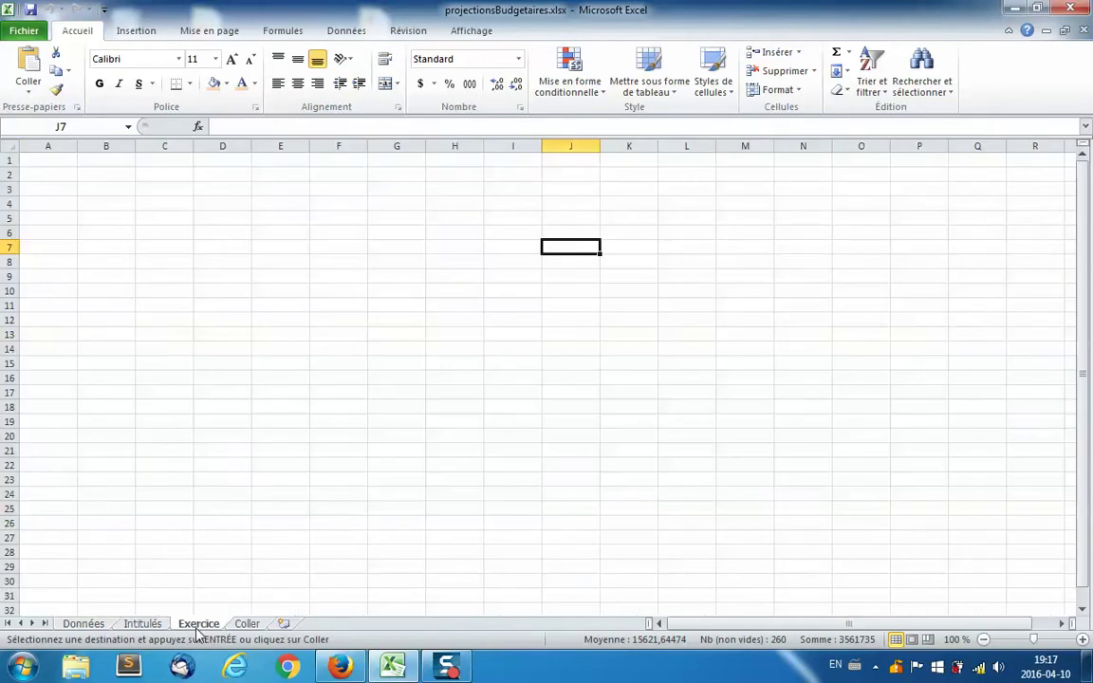
left_click(41, 160)
key("ctrl+v")
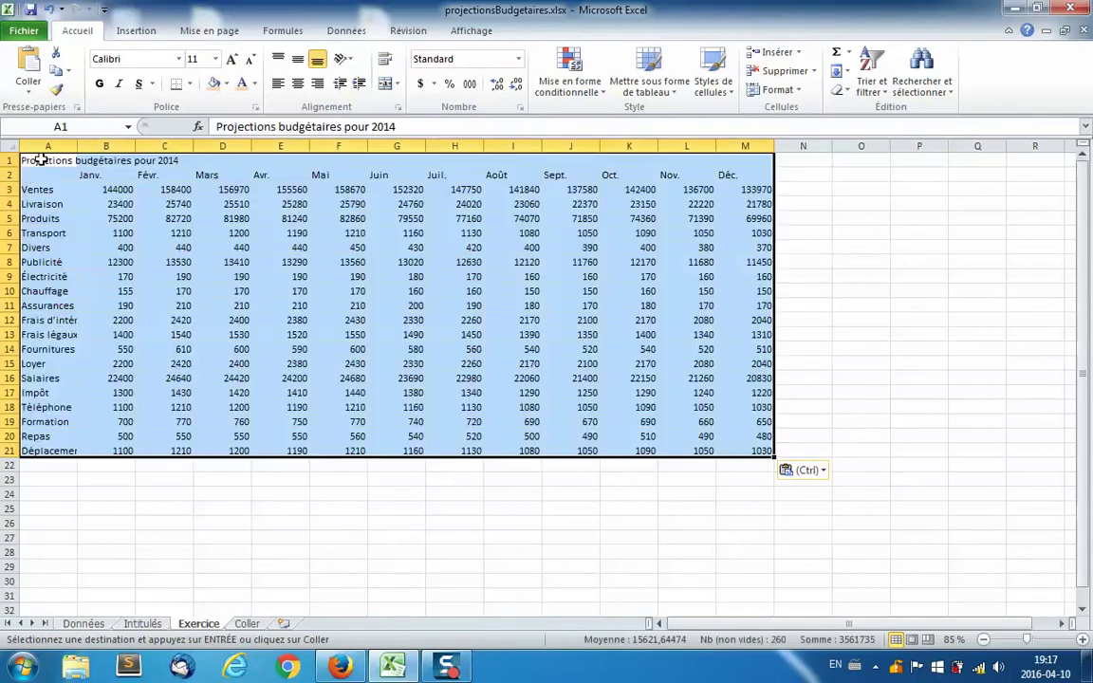
Step: Insert a blank row 2 and a blank column before Avr., Juil. and Oct
left_click(6, 174)
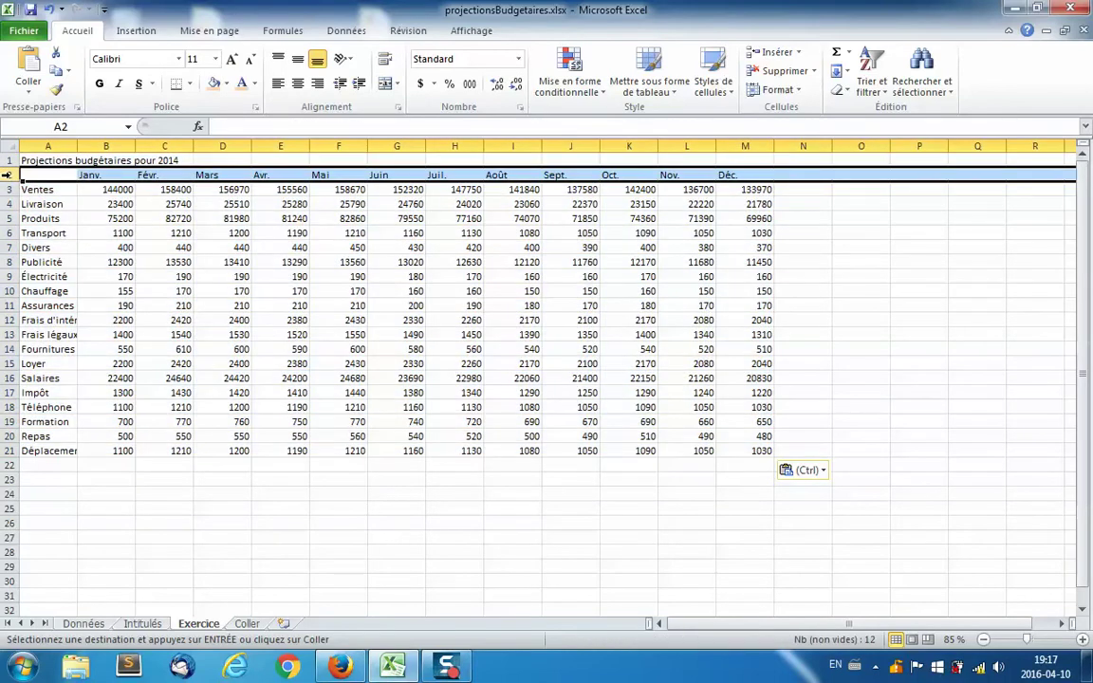
key("ctrl+plus")
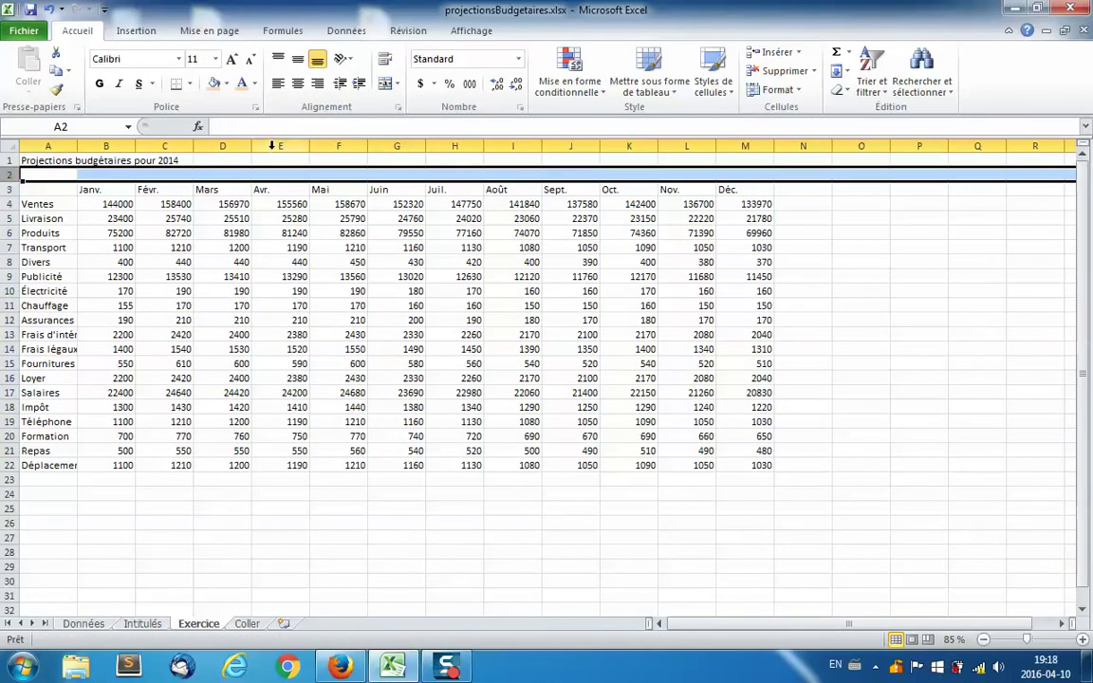
left_click(277, 145)
left_click(456, 146, "ctrl")
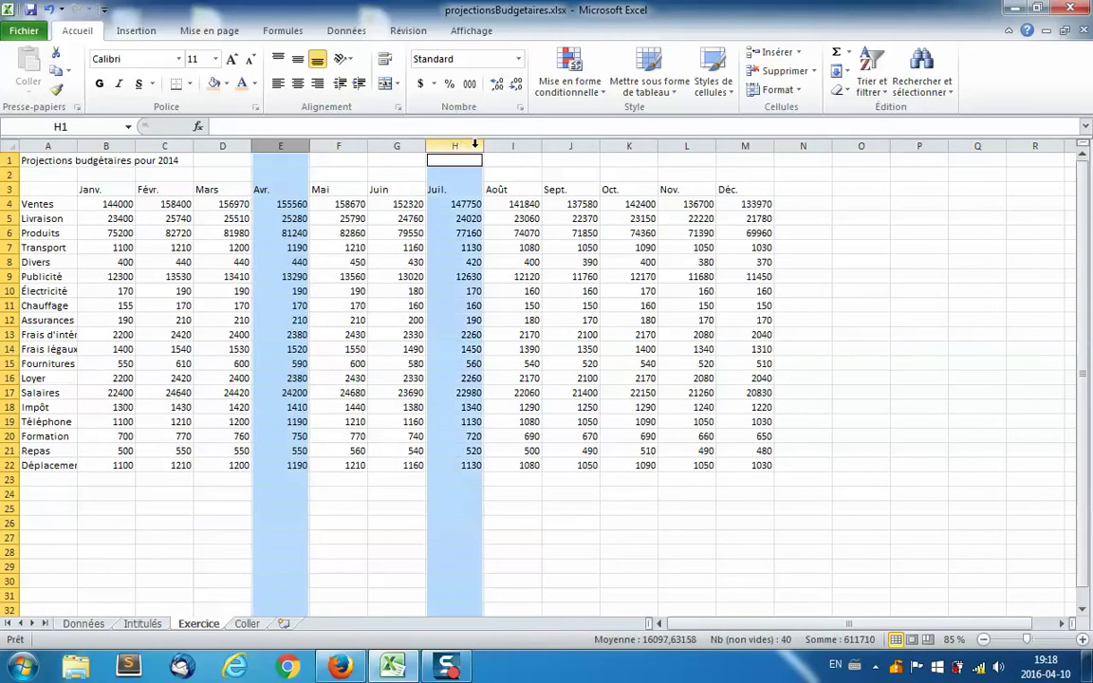
left_click(637, 145, "ctrl")
key("ctrl+plus")
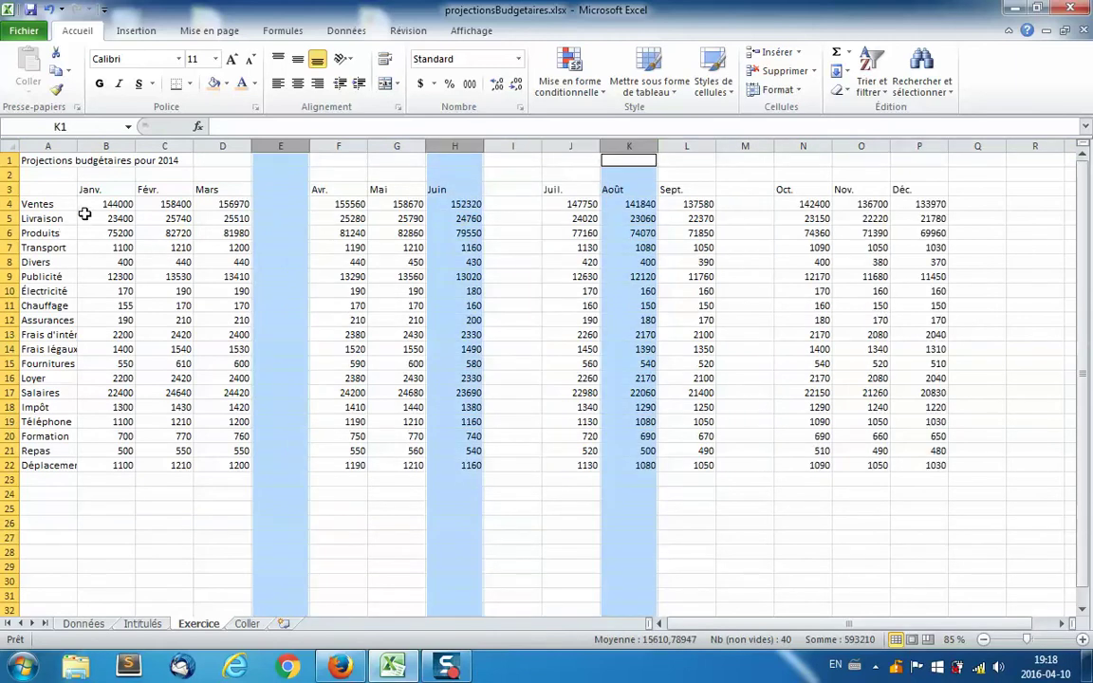
Step: AutoSum each quarter's monthly figures into its blank column, giving totals in E, I, M and Q
mouse_move(95, 204)
left_mouse_down()
mouse_move(254, 401)
mouse_move(256, 465)
left_mouse_up()
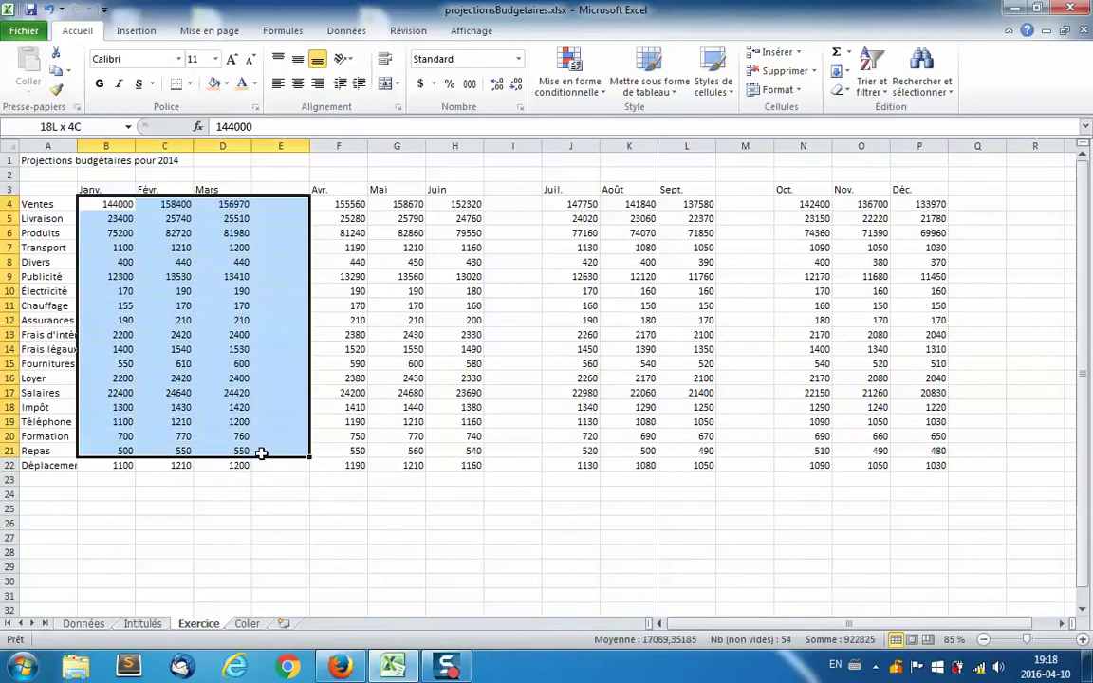
left_click_drag(339, 205, 508, 465, "ctrl")
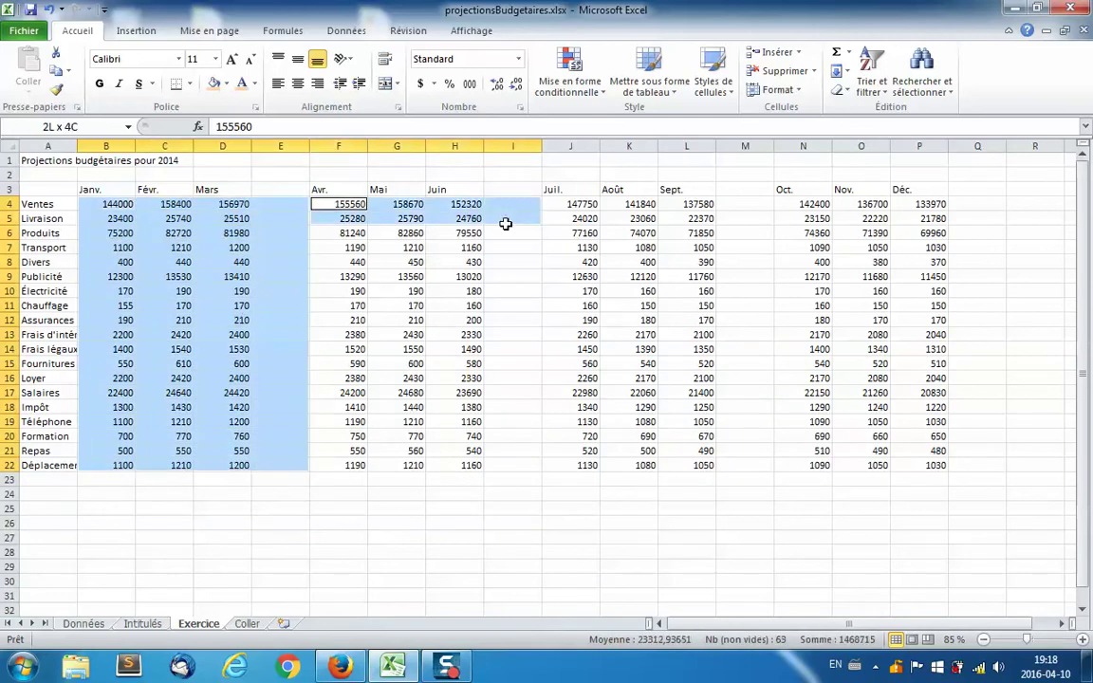
left_click_drag(563, 204, 745, 465, "ctrl")
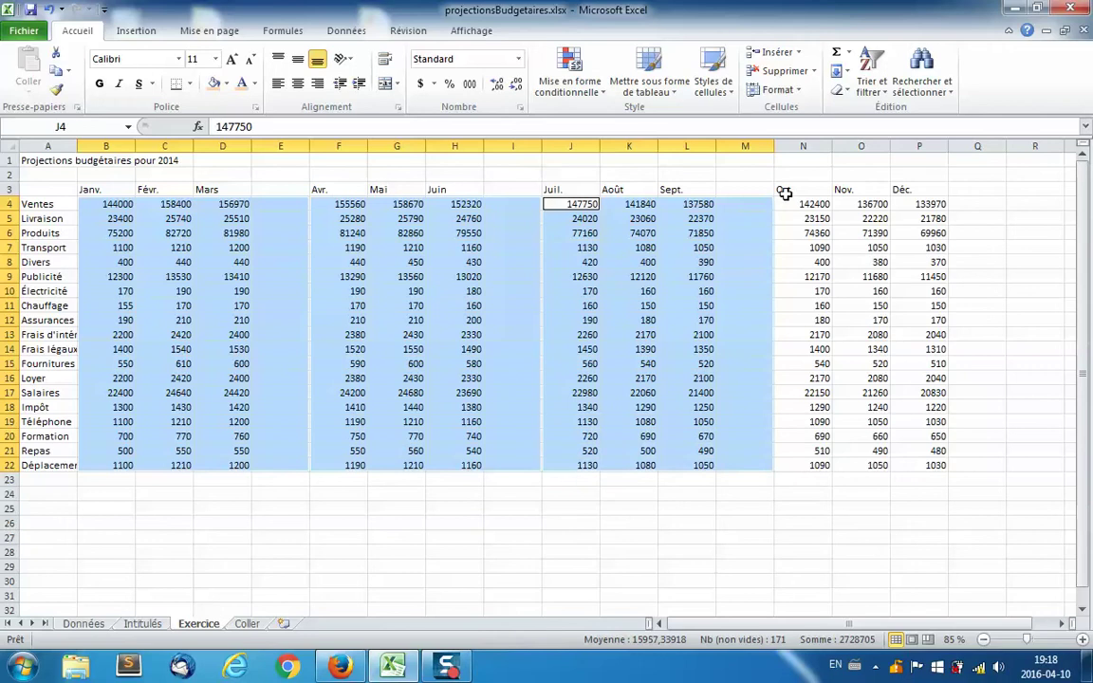
left_click_drag(788, 205, 954, 464, "ctrl")
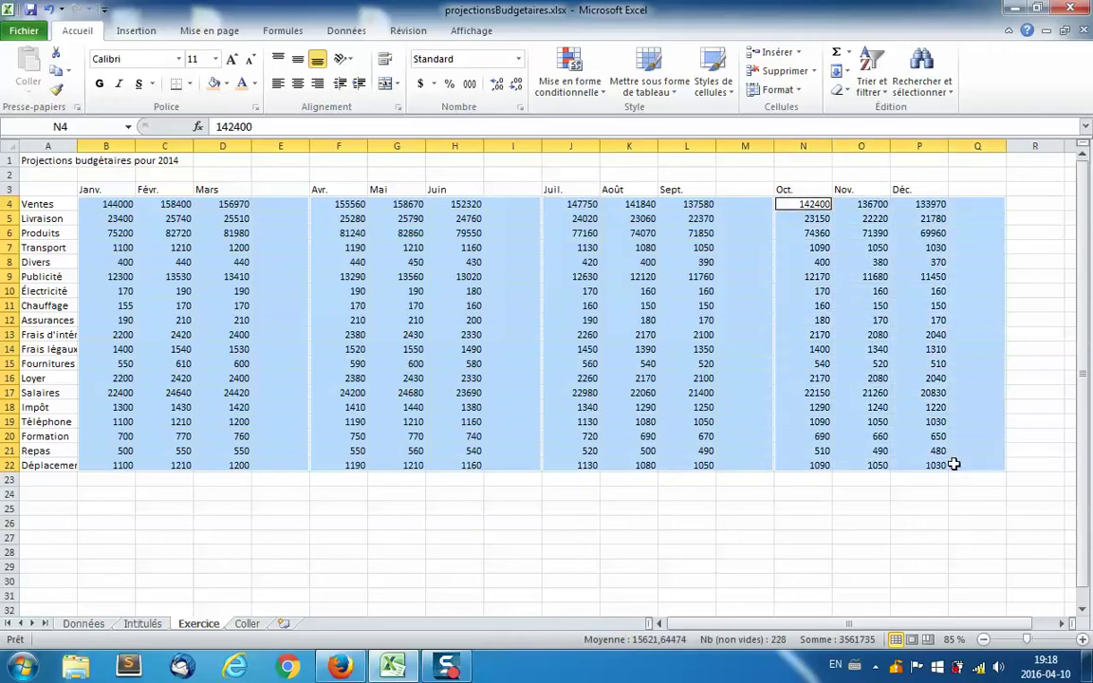
key("alt+equal")
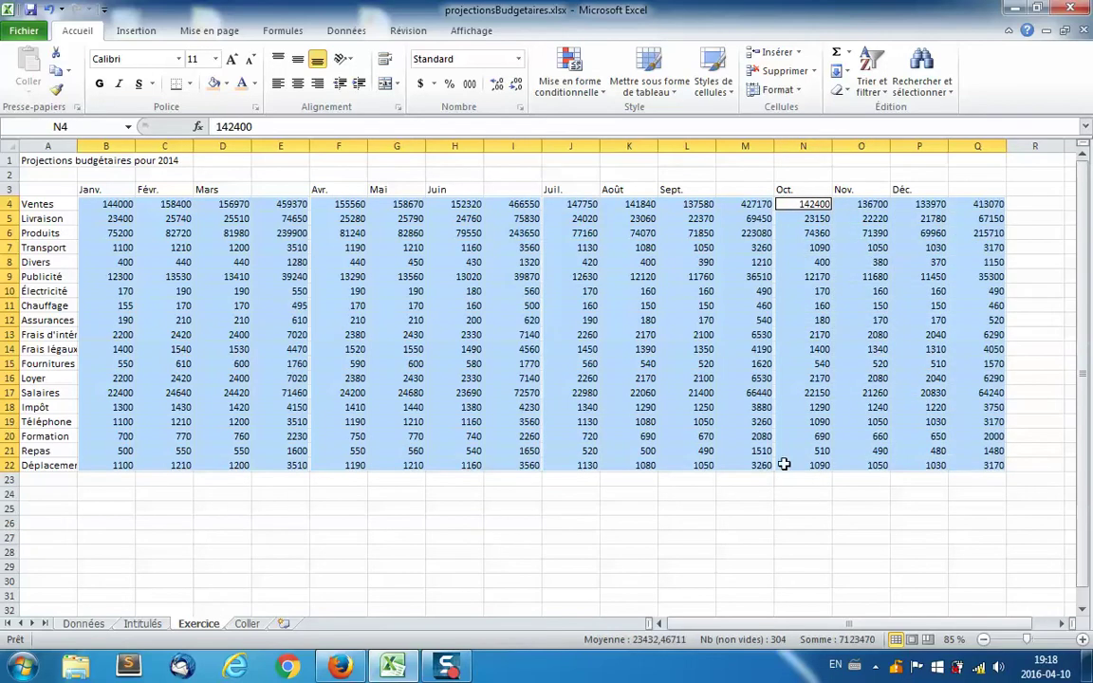
Step: Insert blank rows above Ventes, the Produits–Divers group and the Publicité–Assurances group
left_click(601, 490)
left_click(8, 204)
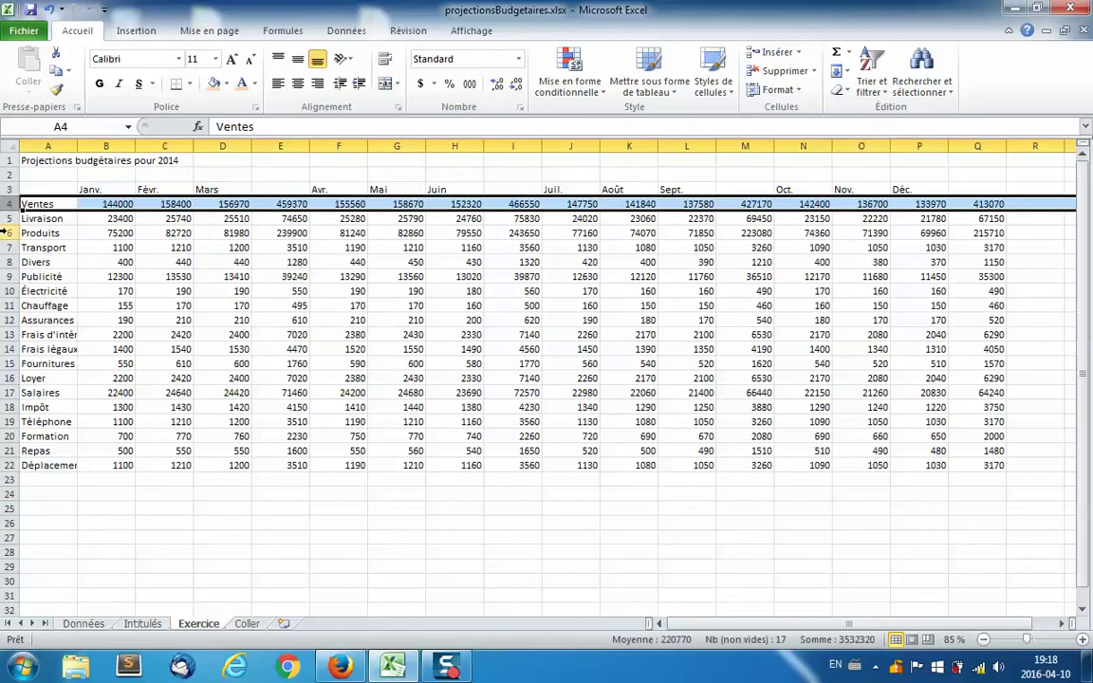
left_click(5, 233, "ctrl")
left_click_drag(6, 249, 7, 320)
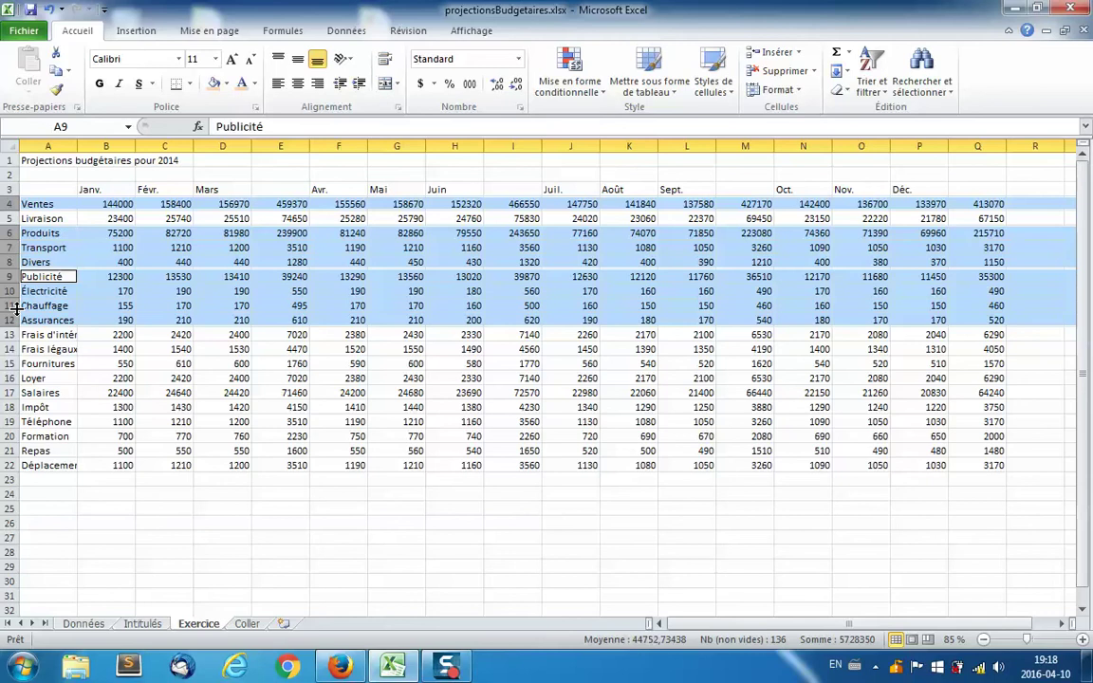
key("ctrl+plus")
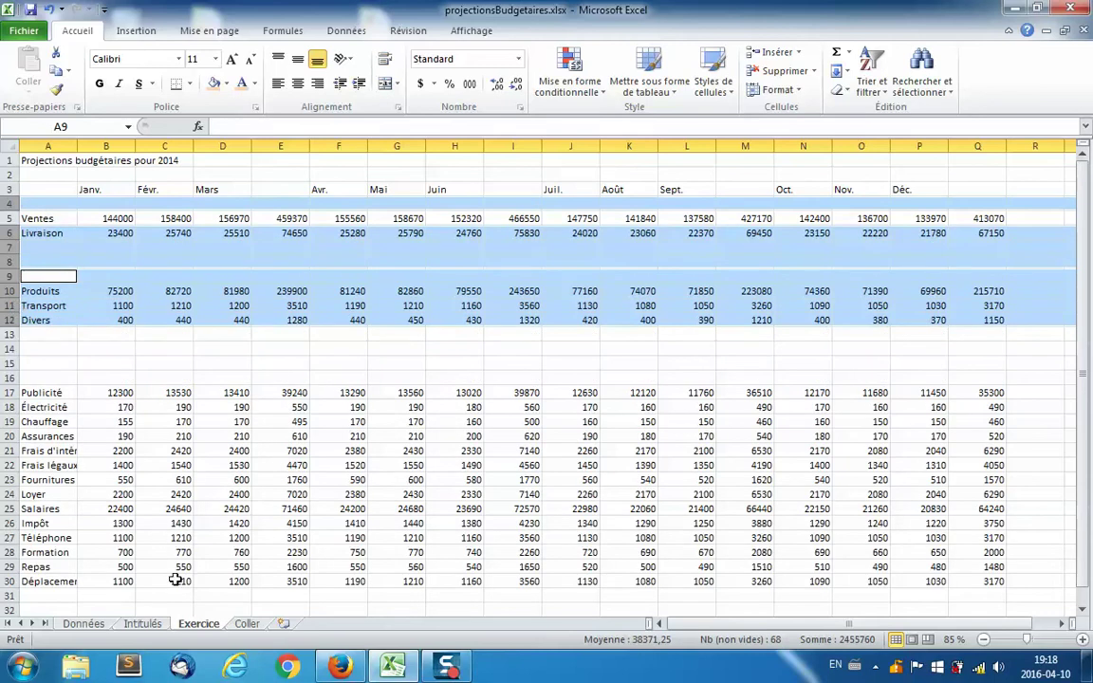
Step: Copy the Intitulés headings row and paste it into row 4 of Exercice
left_click(144, 624)
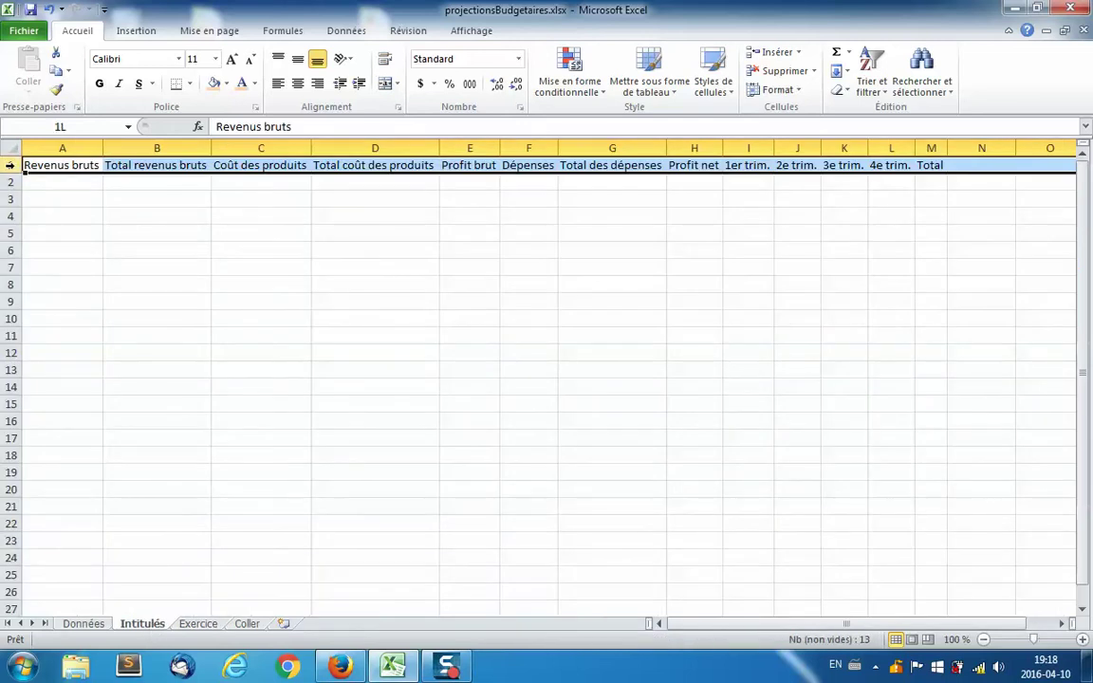
key("ctrl+c")
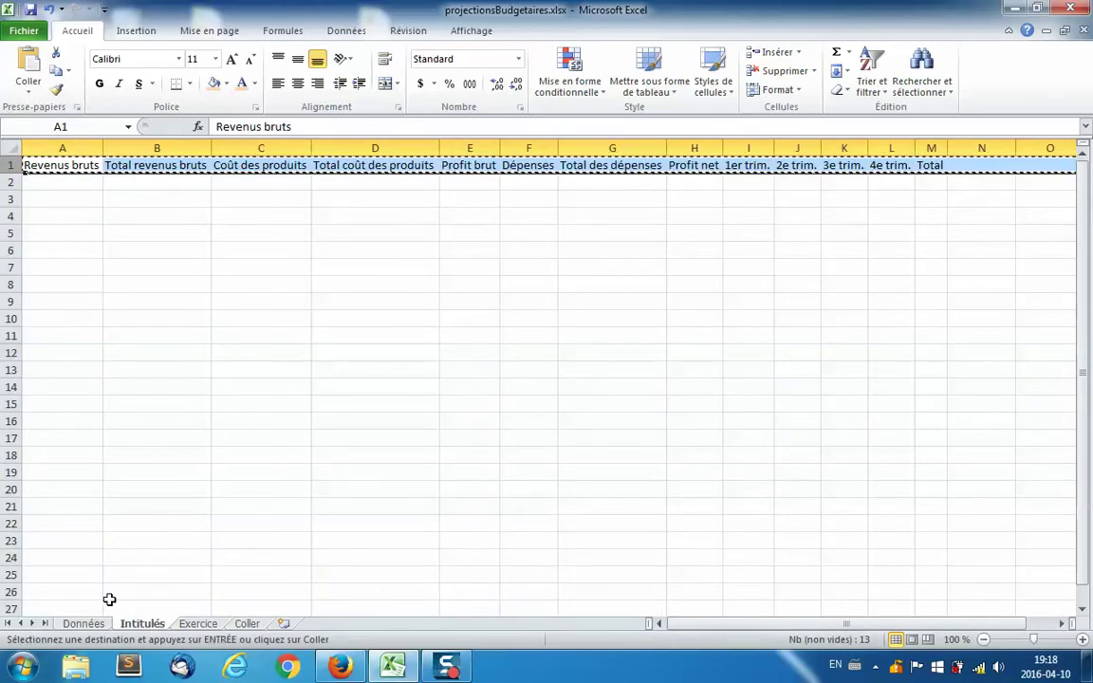
left_click(197, 625)
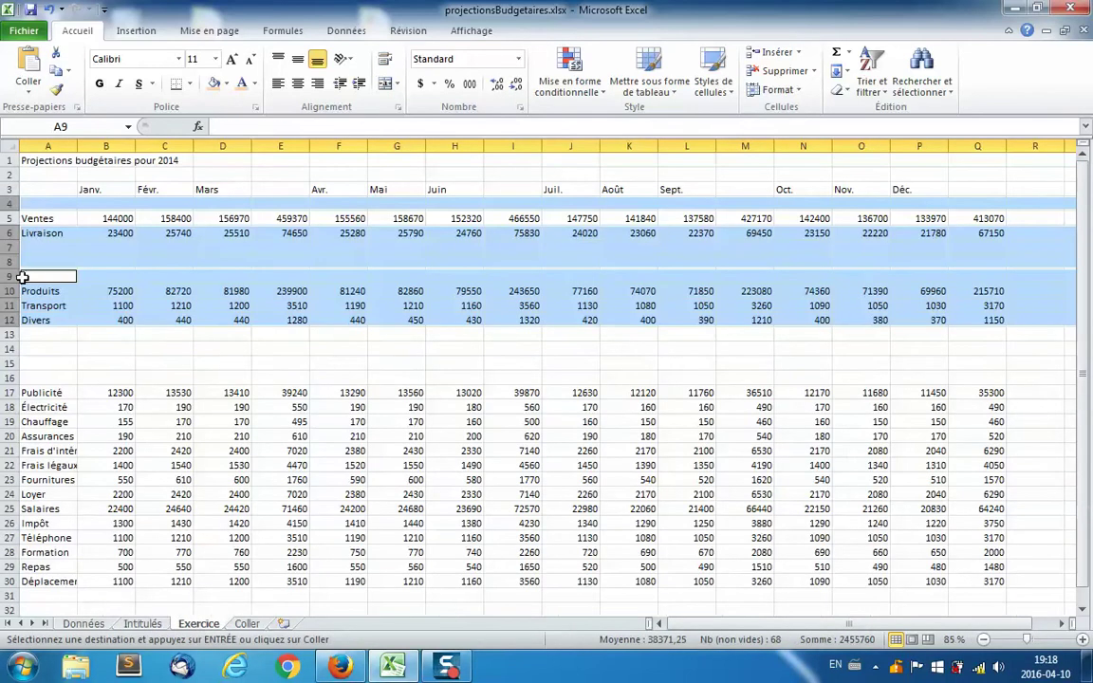
left_click(9, 203)
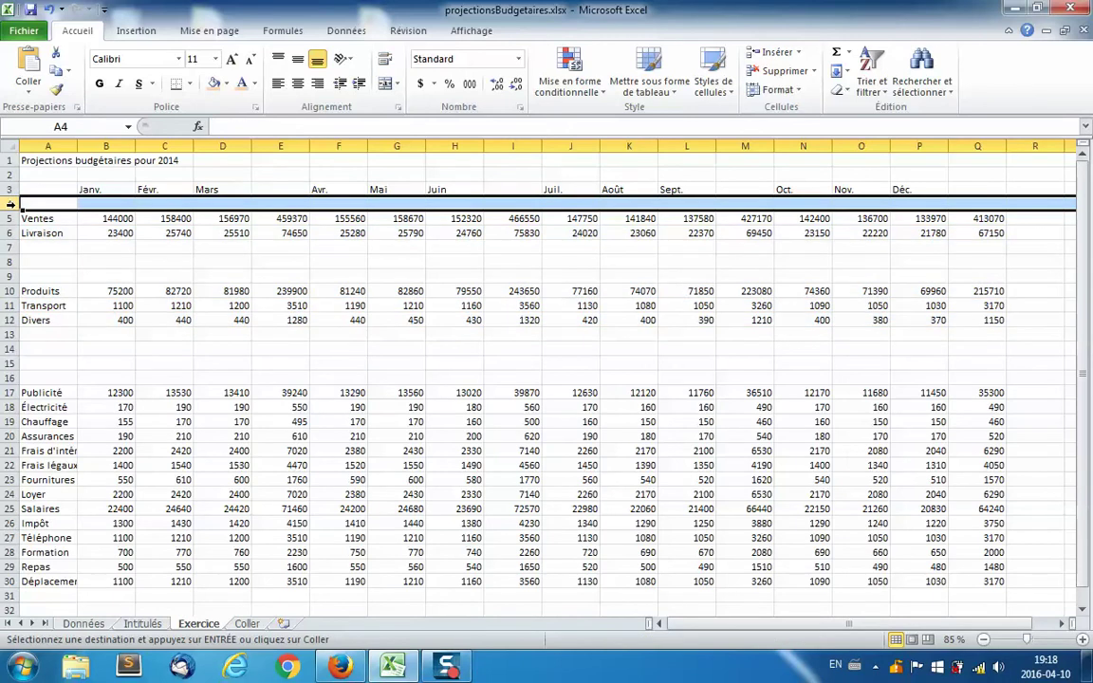
key("ctrl+v")
Step: Move Total revenus bruts, Coût des produits, Total coût des produits and Profit brut to A7, A9, A13, A14
left_click(101, 204)
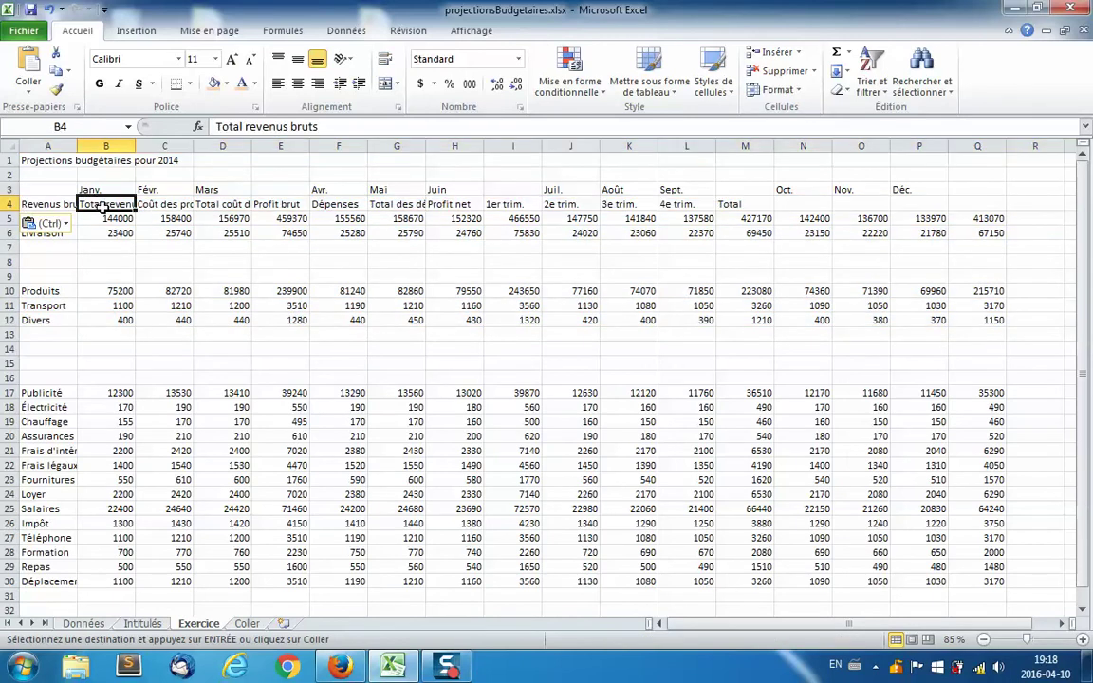
left_click_drag(105, 213, 47, 248)
left_click(157, 207)
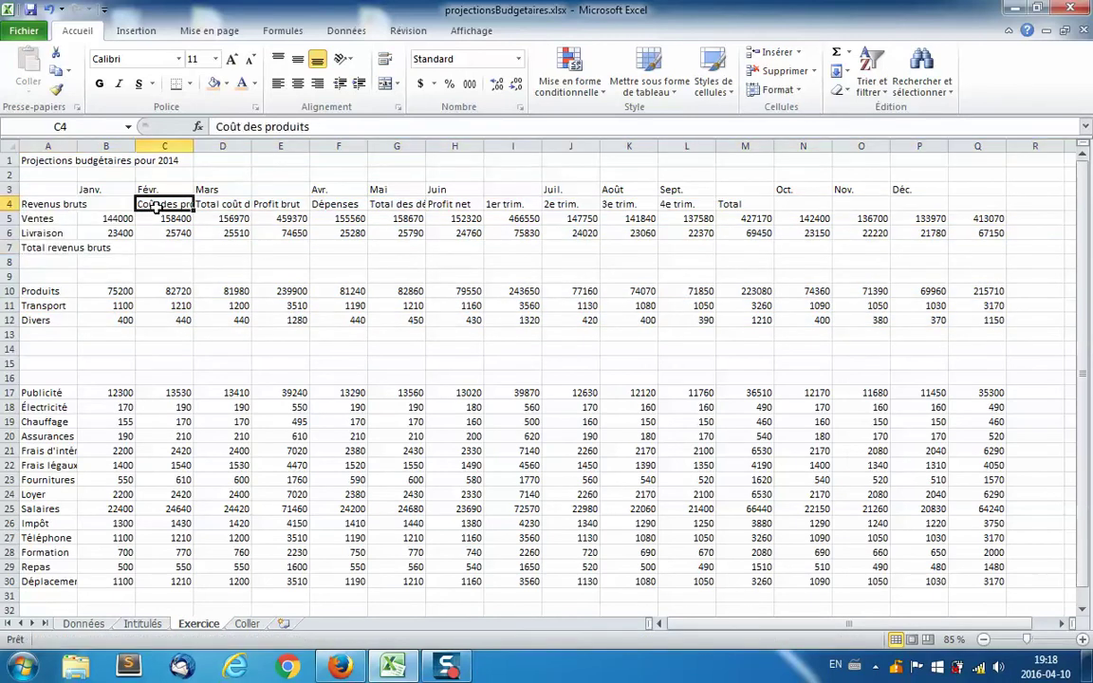
left_click_drag(163, 212, 48, 285)
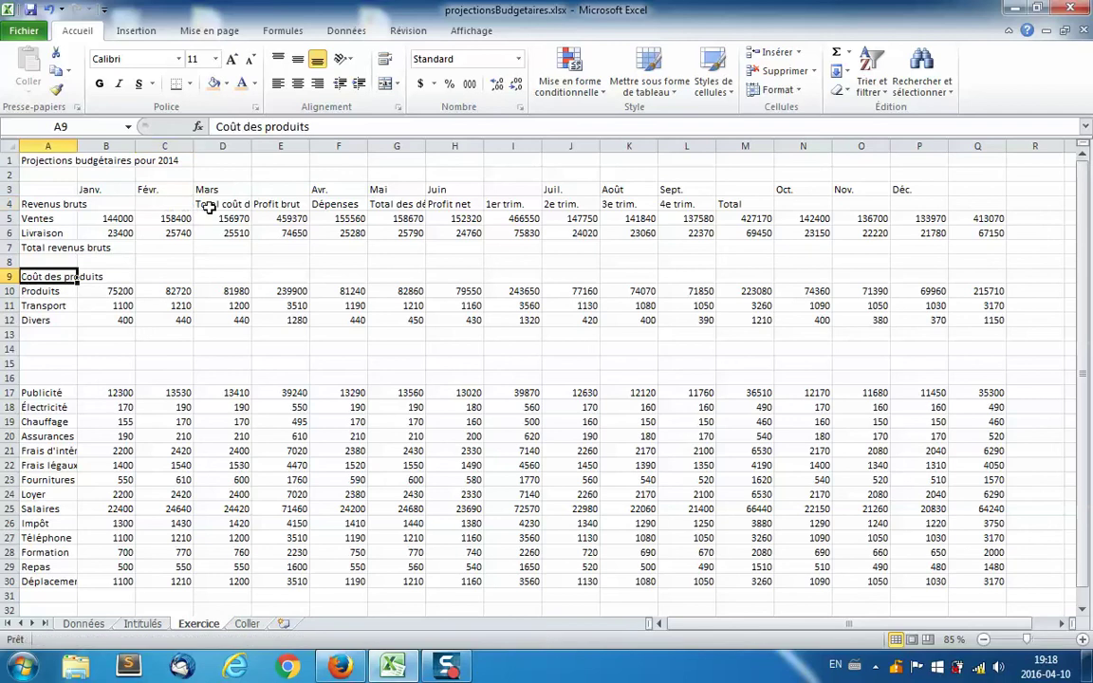
left_click(215, 204)
left_click_drag(215, 204, 48, 337)
left_click(271, 206)
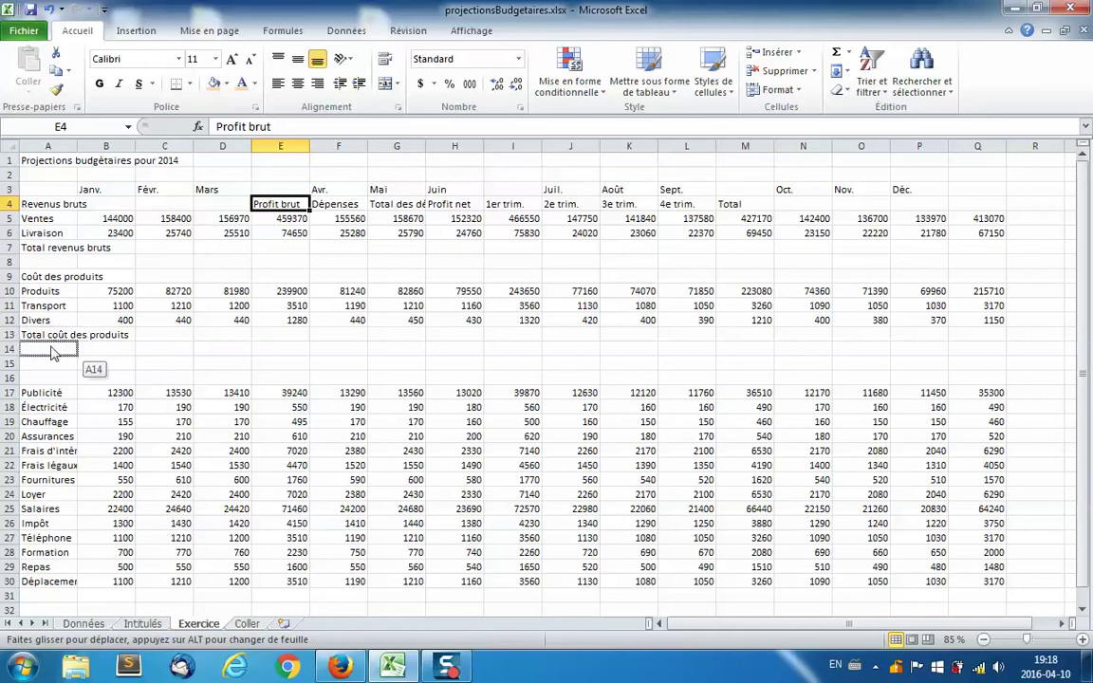
left_click_drag(281, 214, 49, 356)
Step: Move the Dépenses label to A16 and Total des dépenses down into column A
left_click(339, 205)
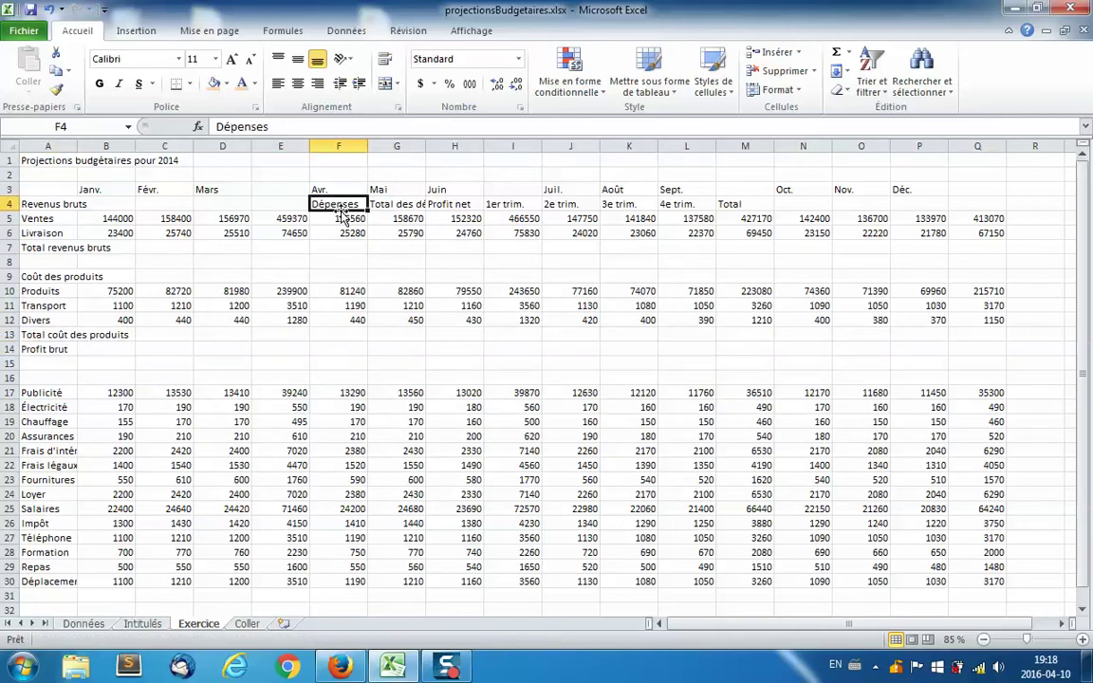
left_click_drag(343, 212, 110, 350)
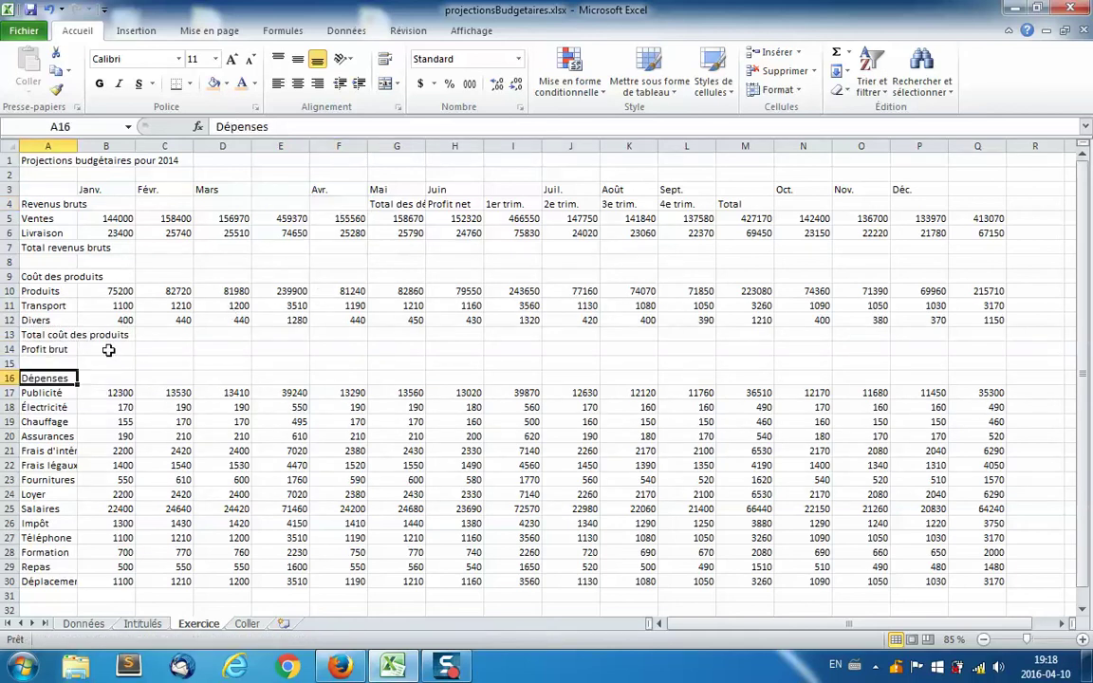
left_click(397, 205)
left_click_drag(403, 213, 66, 544)
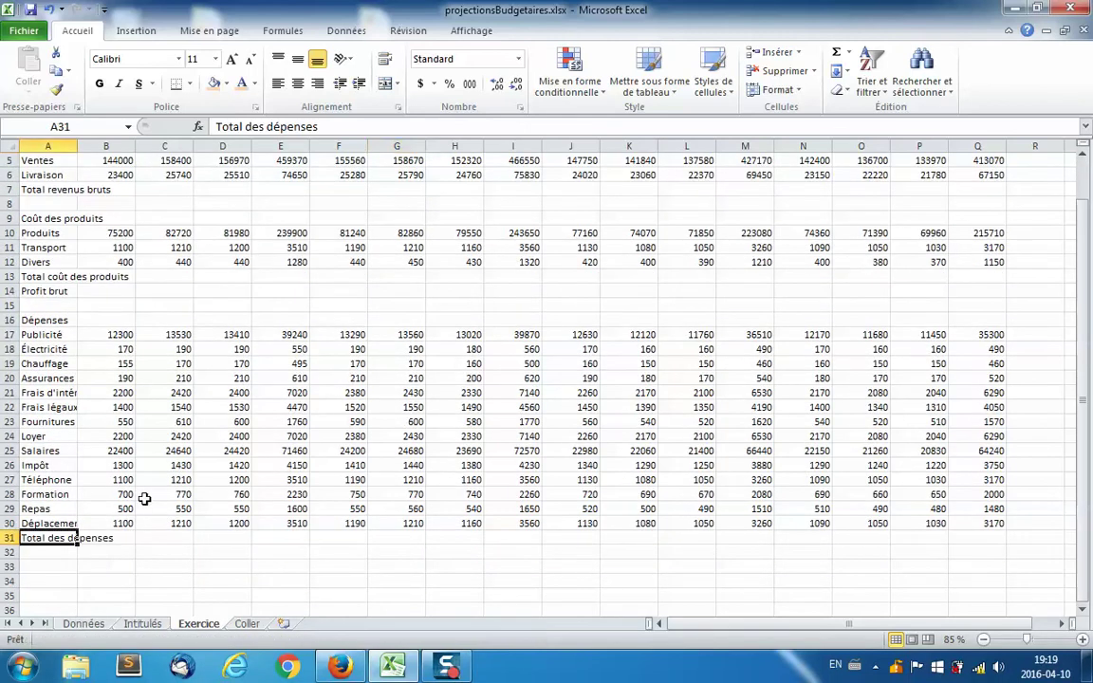
scroll(510, 287, "up", 2)
left_click(465, 209)
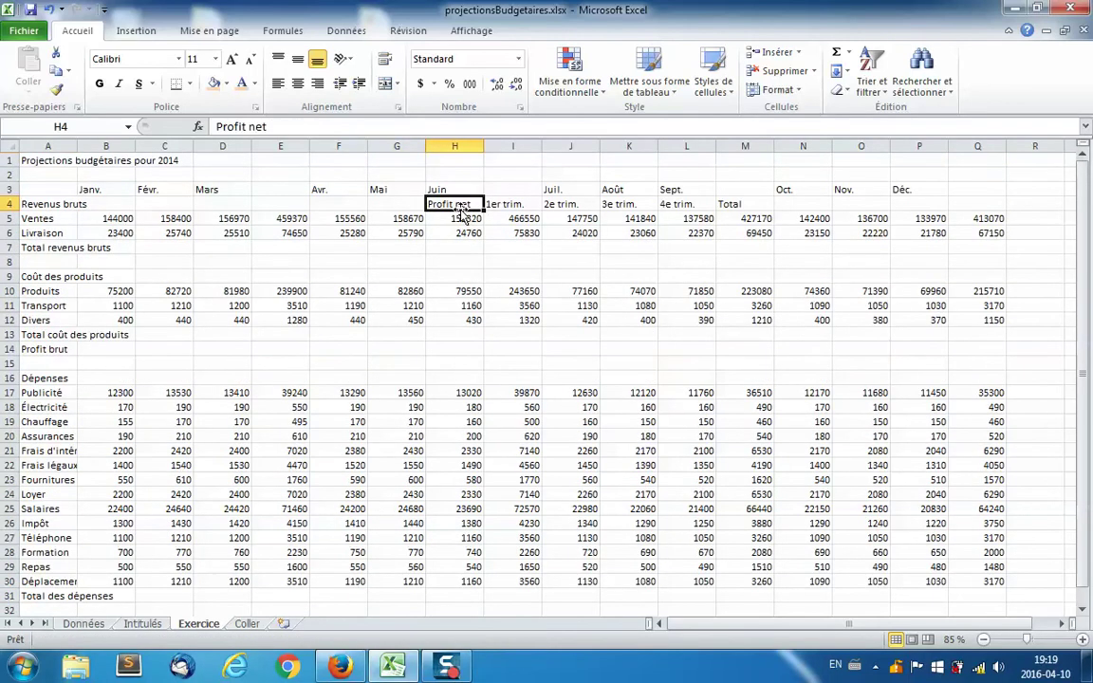
Step: Move the Profit net label down to cell A33
left_click_drag(458, 210, 55, 626)
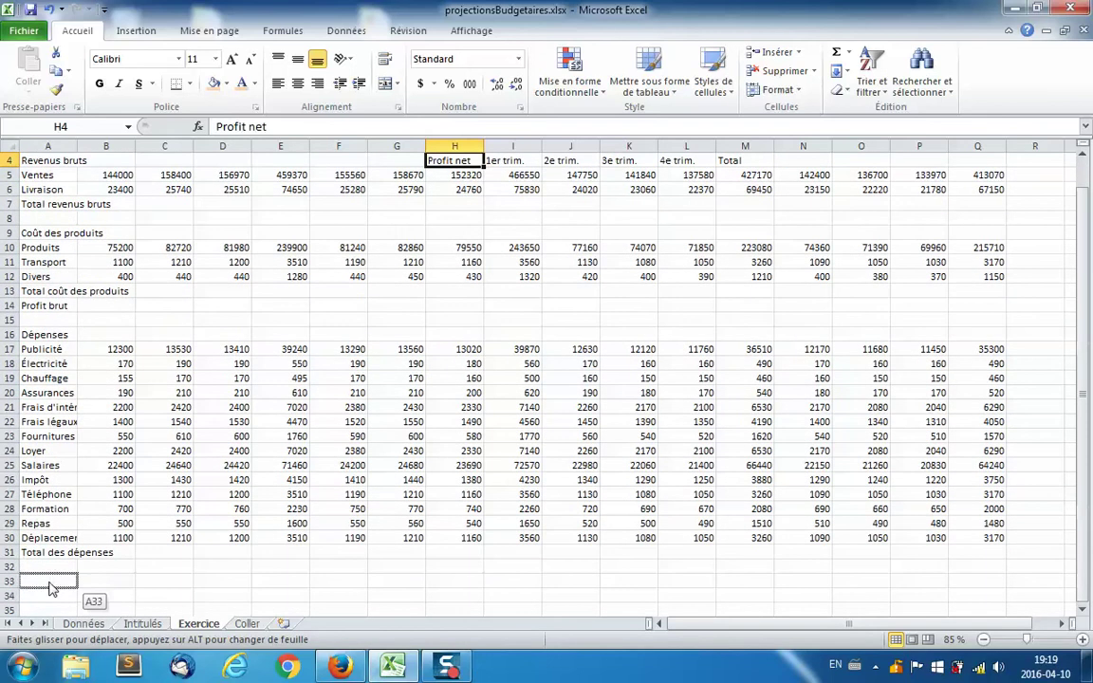
left_click_drag(55, 626, 57, 596)
scroll(511, 333, "up", 1)
Step: Move the 1er–4e trim. headings up into row 3 over columns E, I, M and Q
left_click(499, 204)
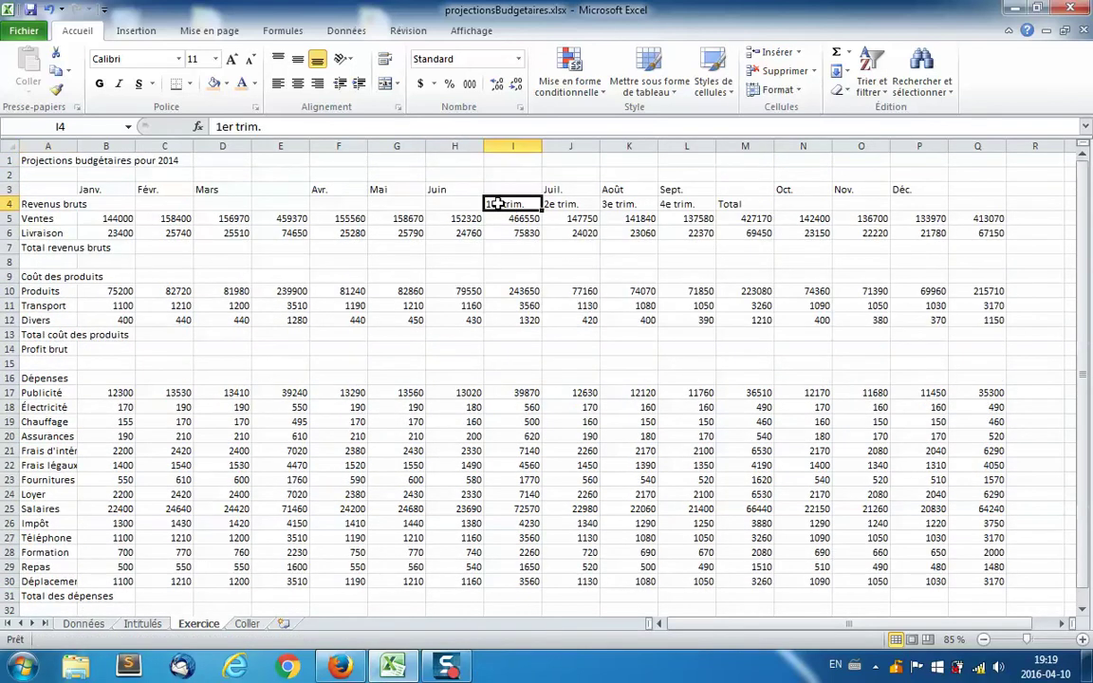
left_click_drag(484, 206, 284, 190)
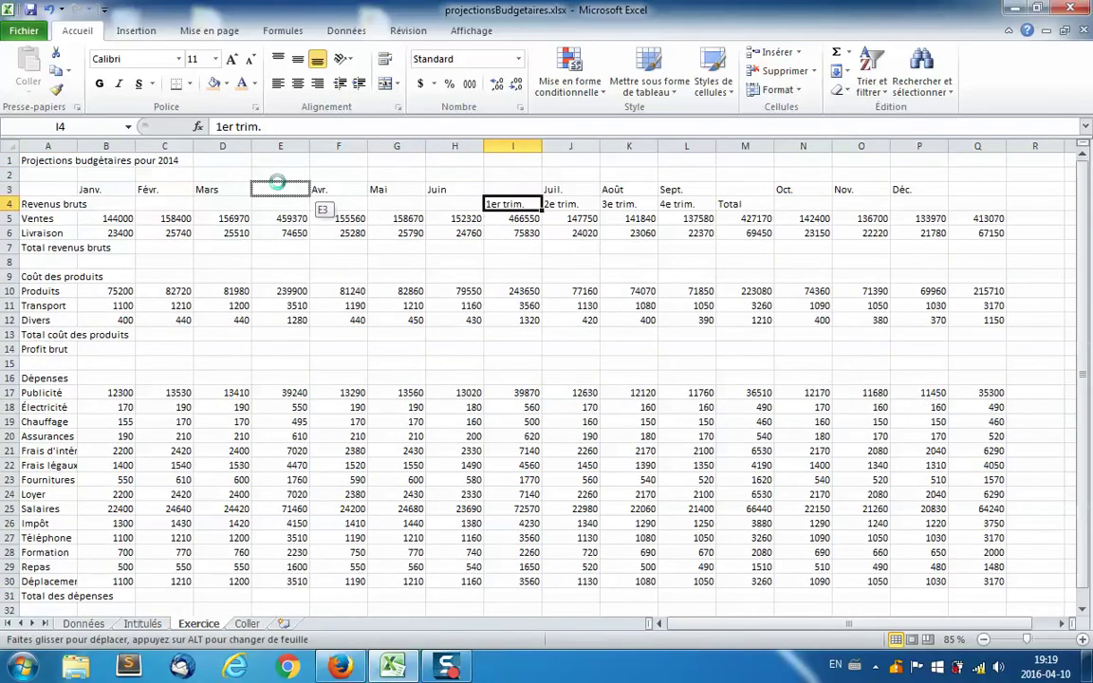
left_click(567, 206)
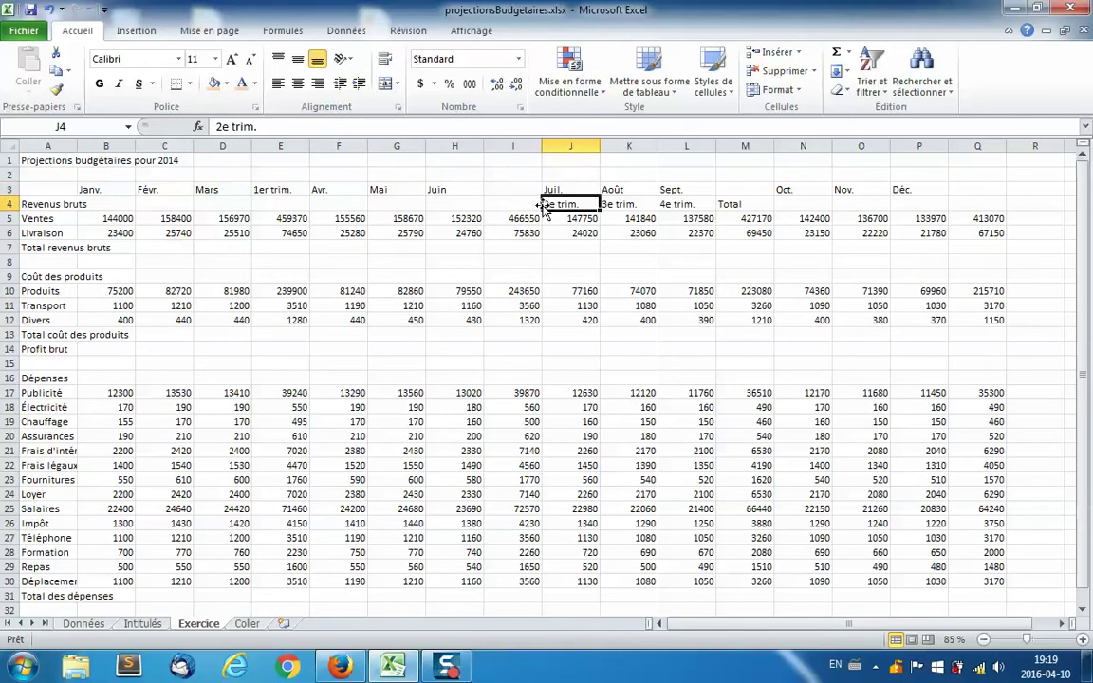
left_click_drag(544, 209, 487, 194)
left_click(641, 207)
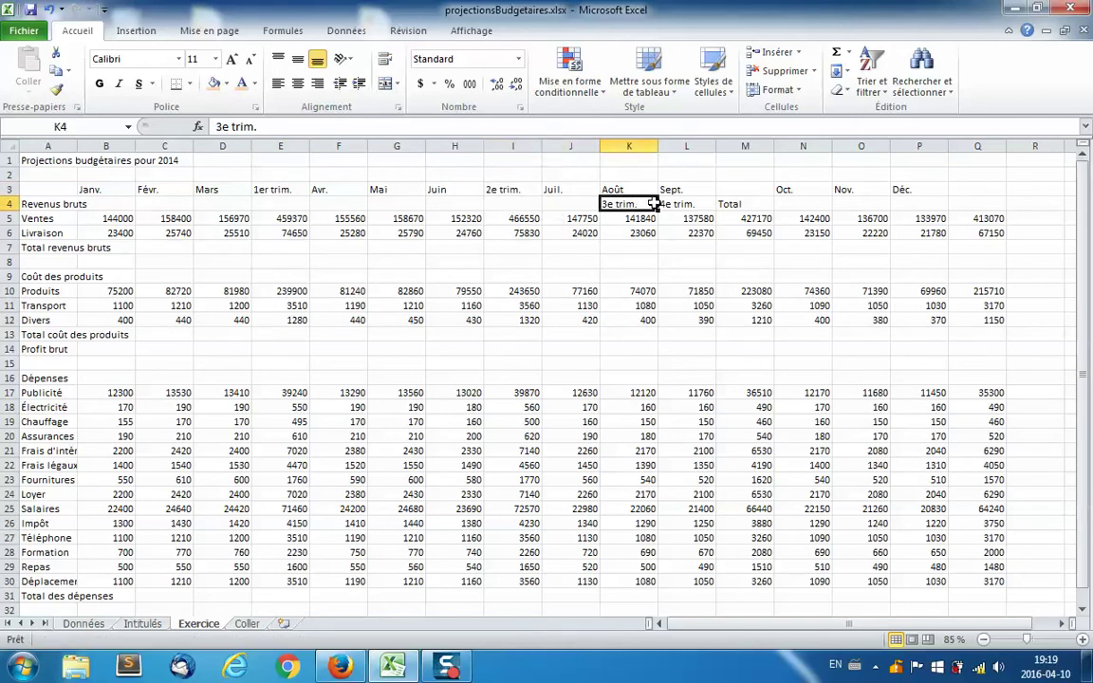
mouse_move(658, 207)
left_mouse_down()
mouse_move(737, 190)
mouse_move(766, 204)
mouse_move(1012, 193)
left_mouse_up()
left_click(689, 203)
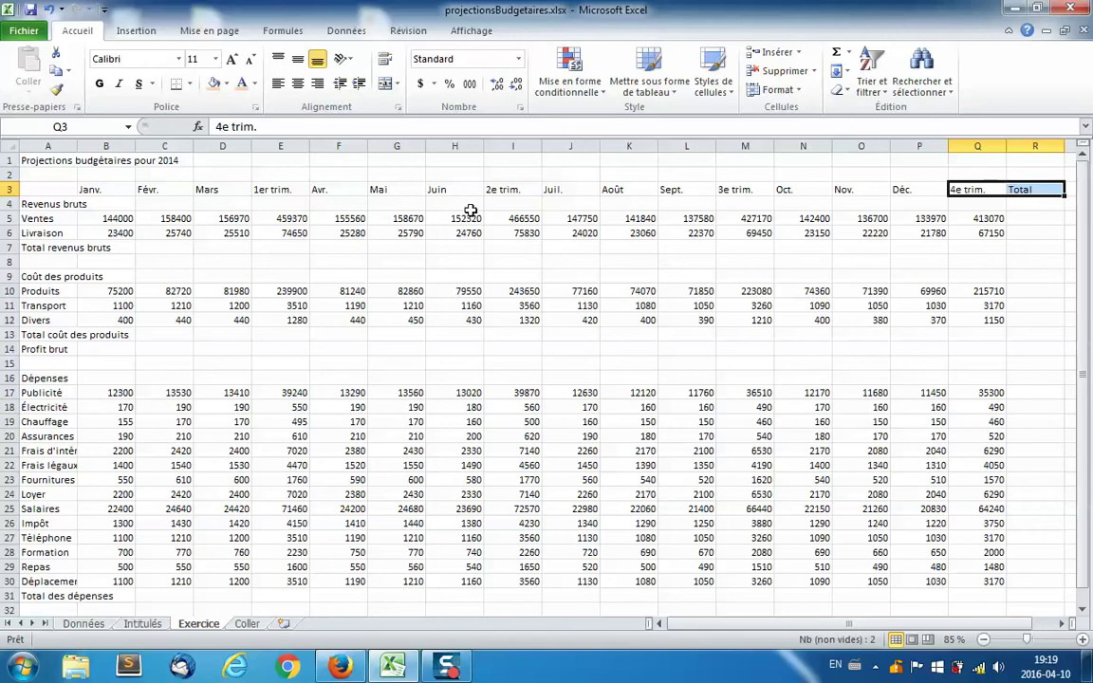
left_click(285, 146)
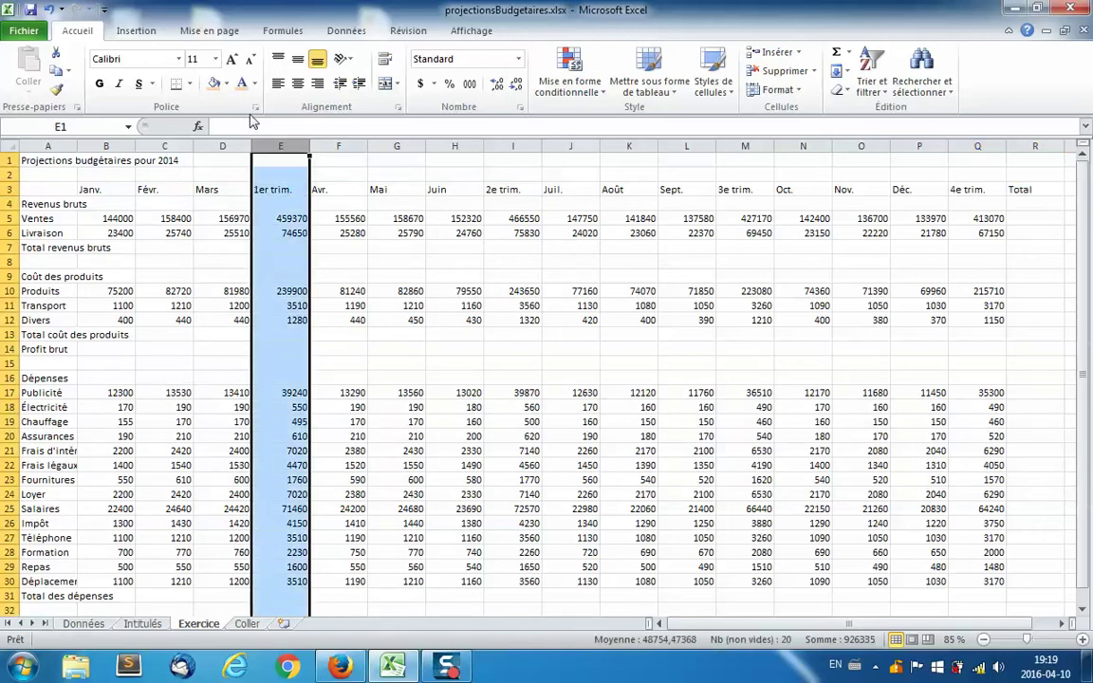
Step: Fill column E with Orange Accent 6 lighter 60% and Format-Paint it onto columns I, M and Q
left_click(226, 84)
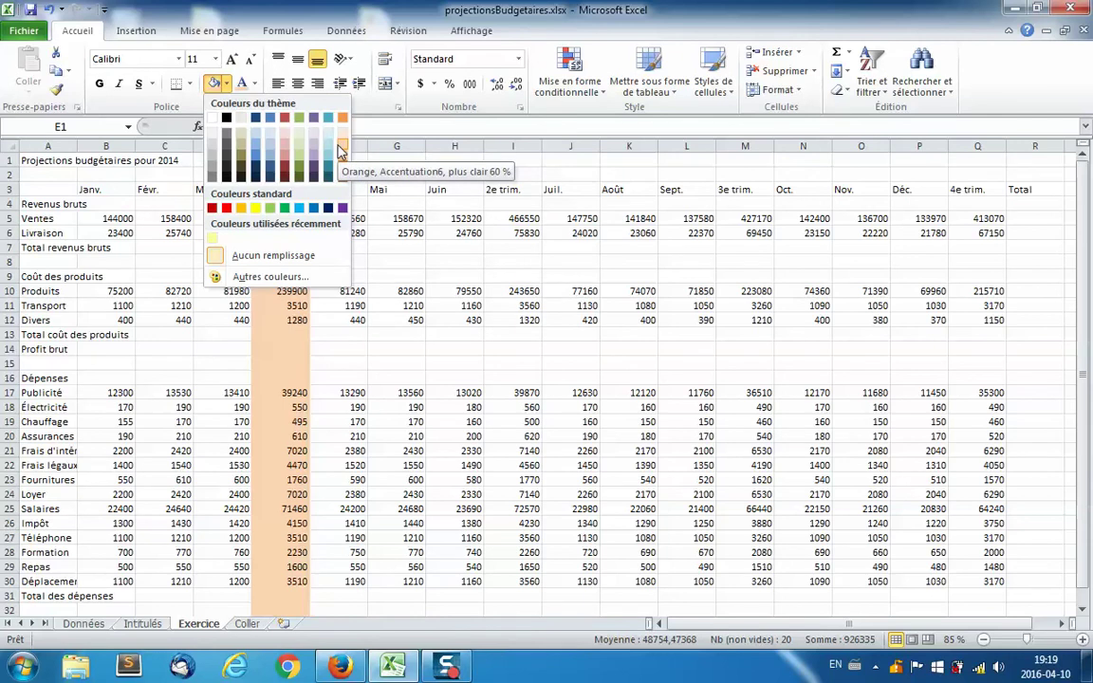
left_click(339, 146)
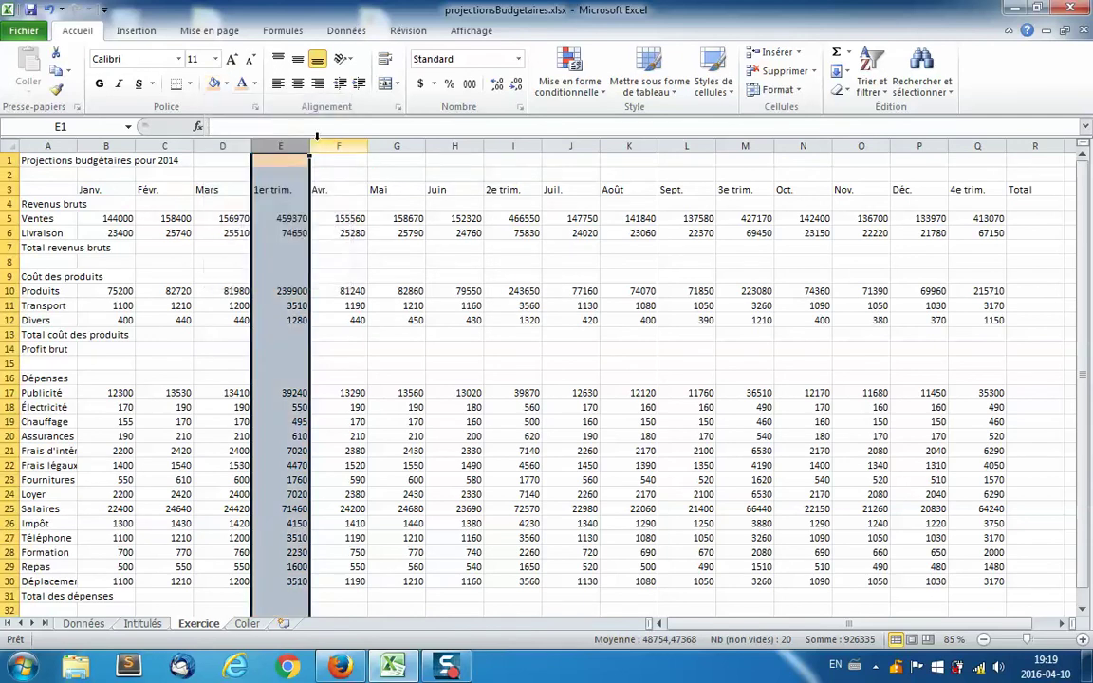
left_click(56, 89)
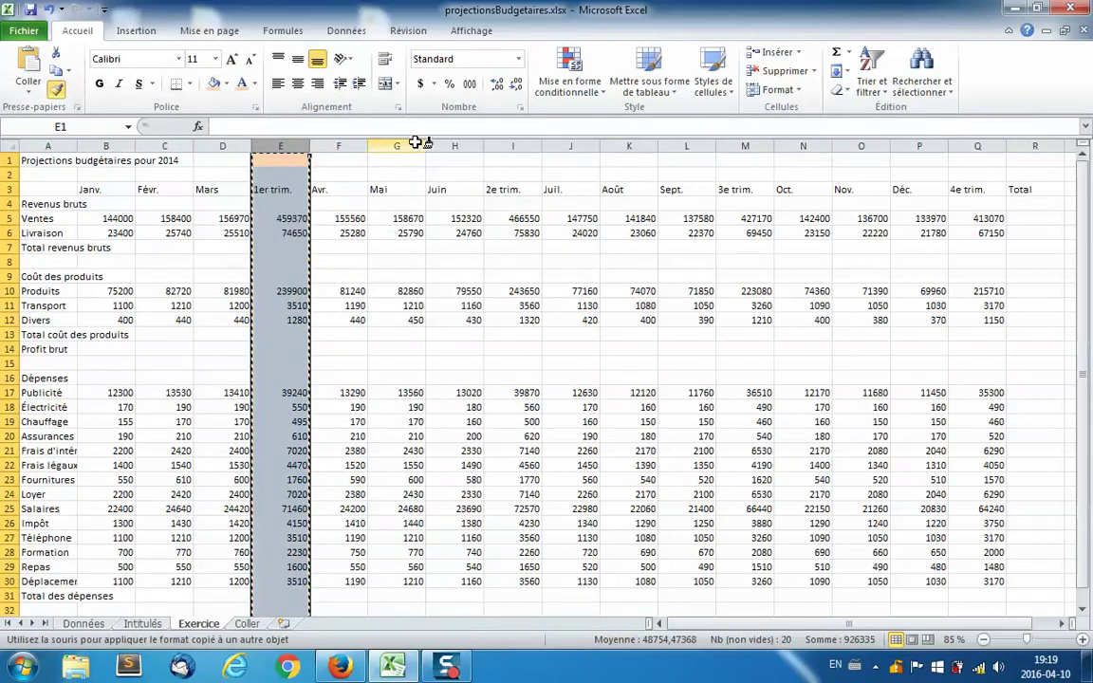
left_click(512, 145)
left_click(744, 145)
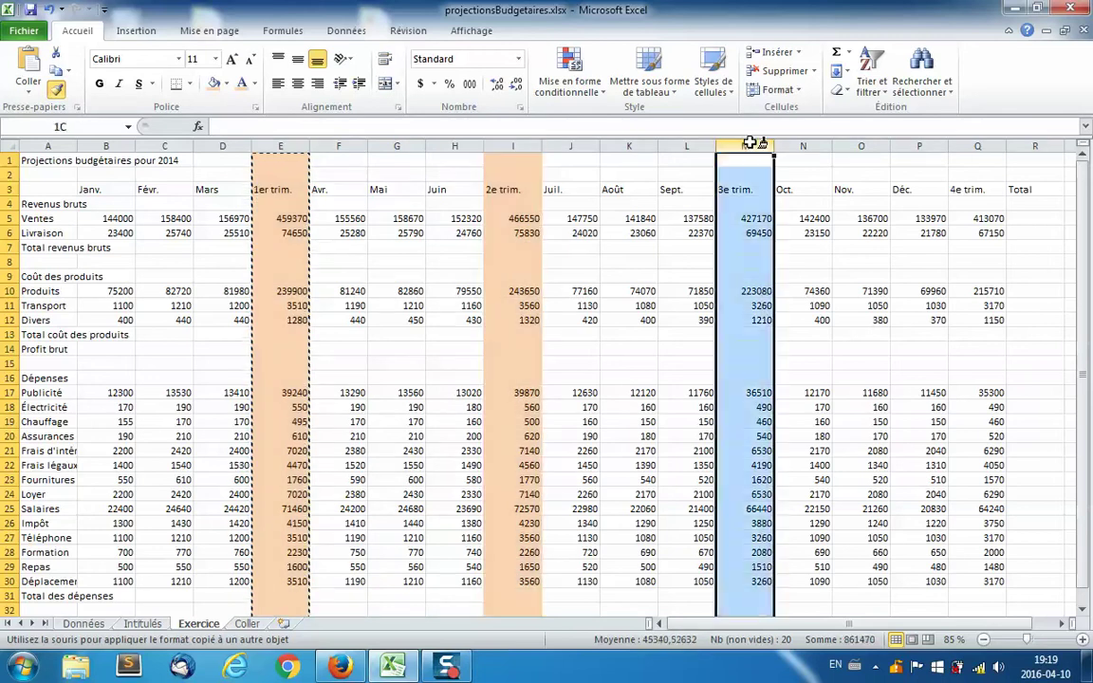
left_click(976, 145)
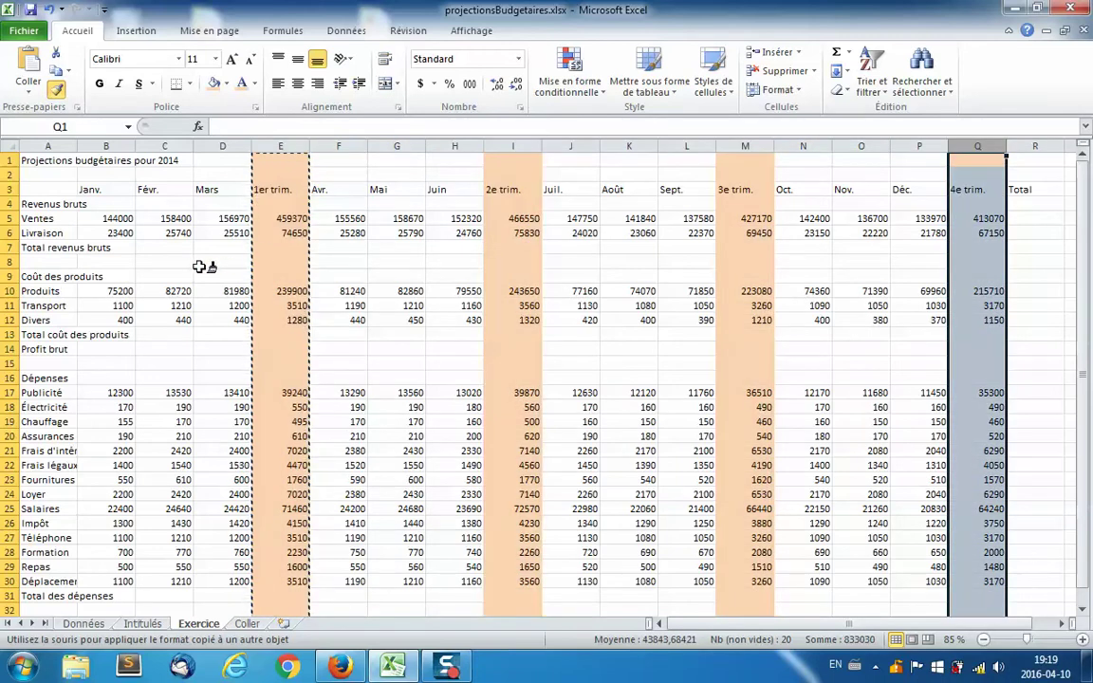
left_click(56, 88)
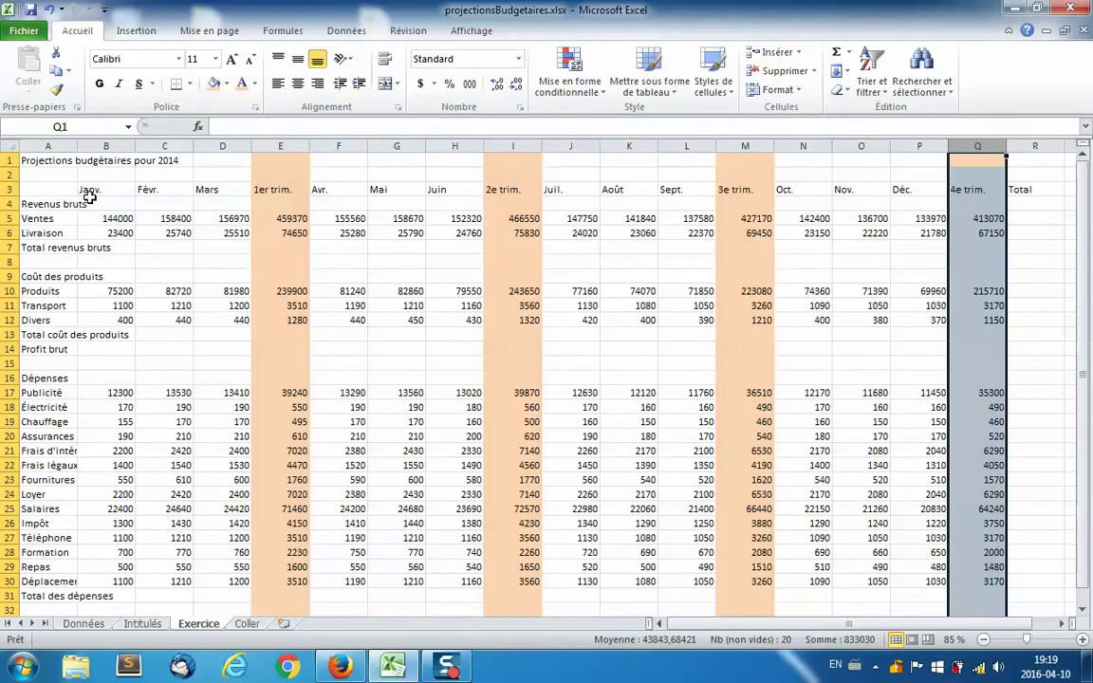
Step: Select each quarter's monthly revenue cells together with the Total revenus bruts row
left_click_drag(96, 219, 223, 245)
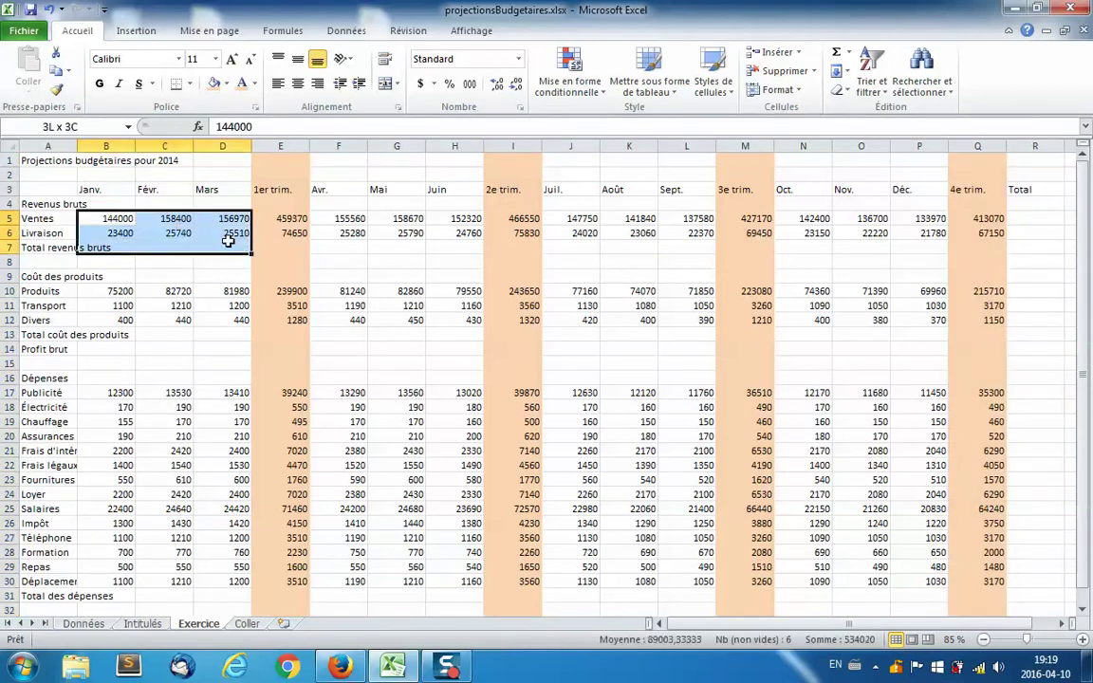
left_click(326, 220, "ctrl")
left_click_drag(326, 220, 442, 244)
left_click_drag(574, 219, 677, 254)
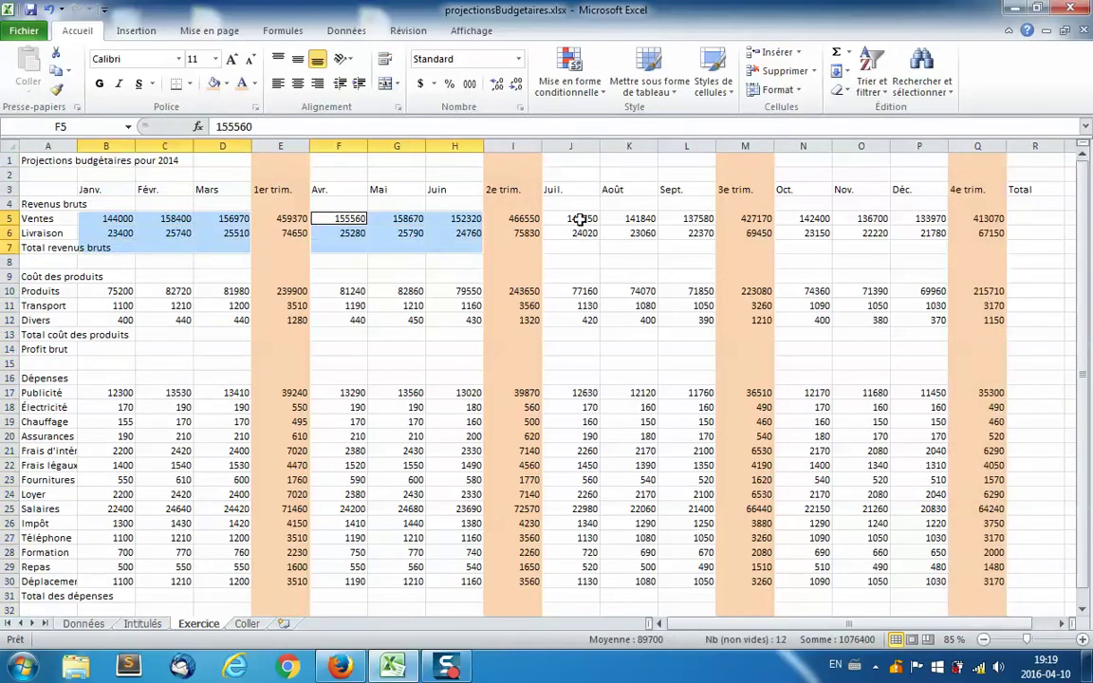
left_click(629, 247)
left_click_drag(82, 217, 227, 245)
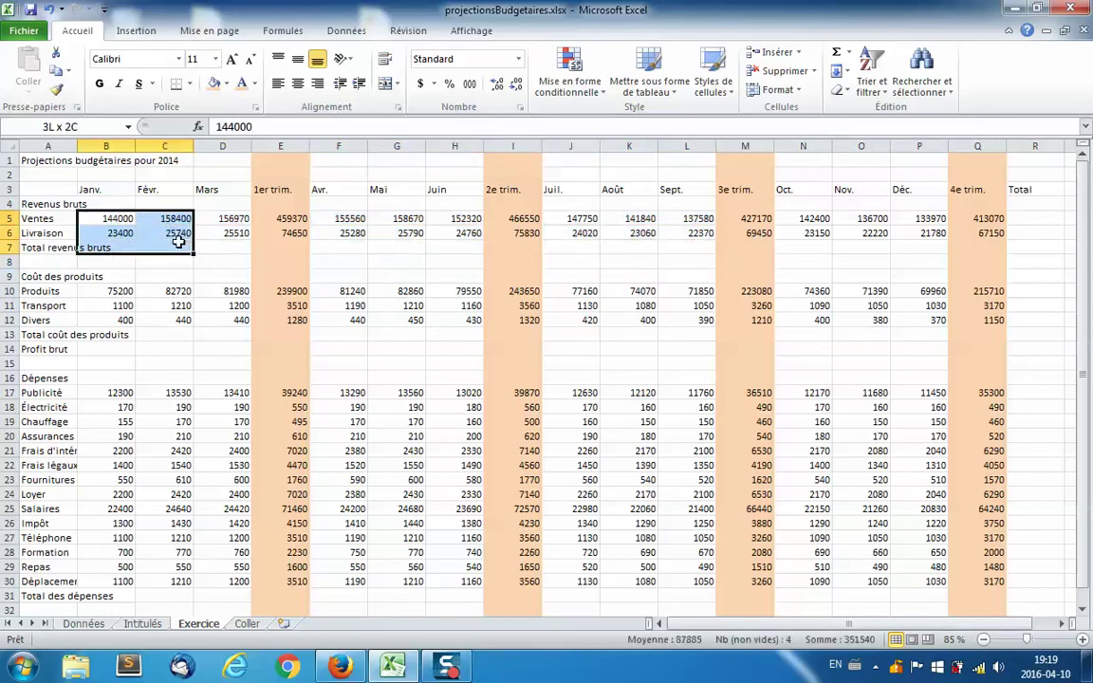
left_click_drag(325, 219, 446, 245)
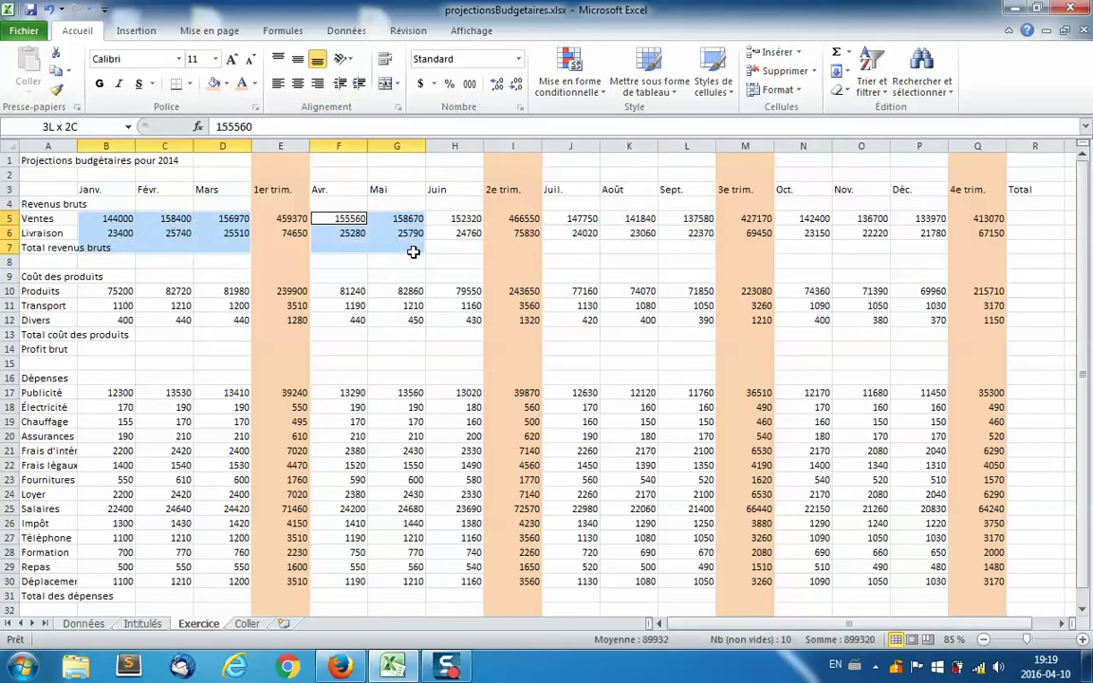
left_click_drag(563, 218, 673, 239)
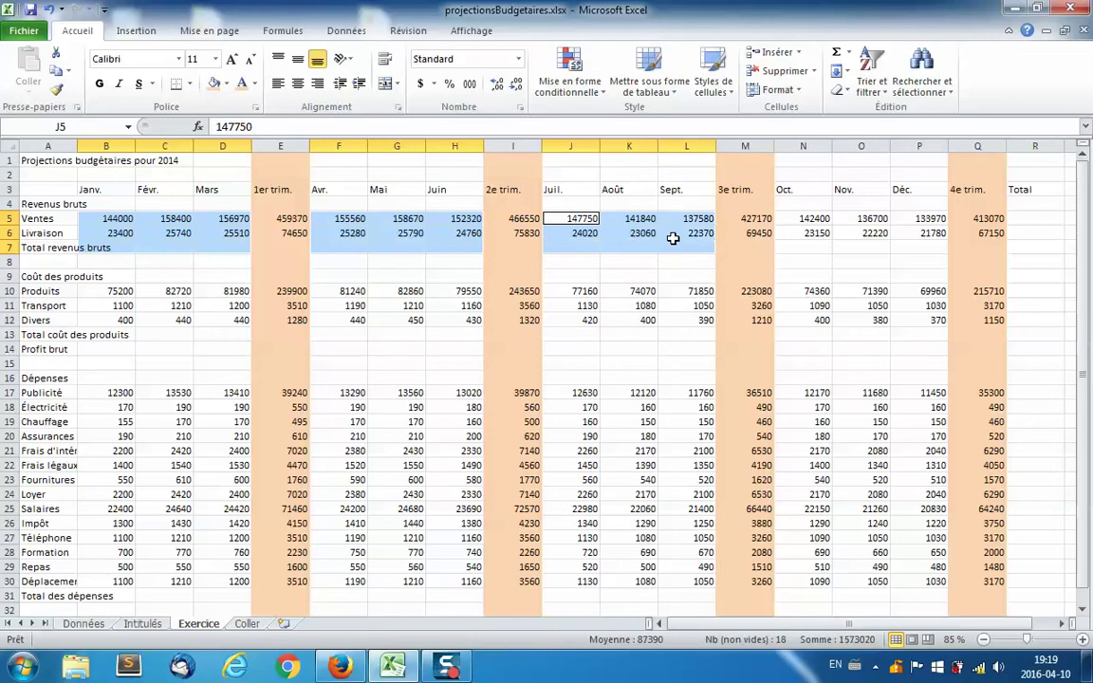
left_click_drag(811, 218, 901, 244)
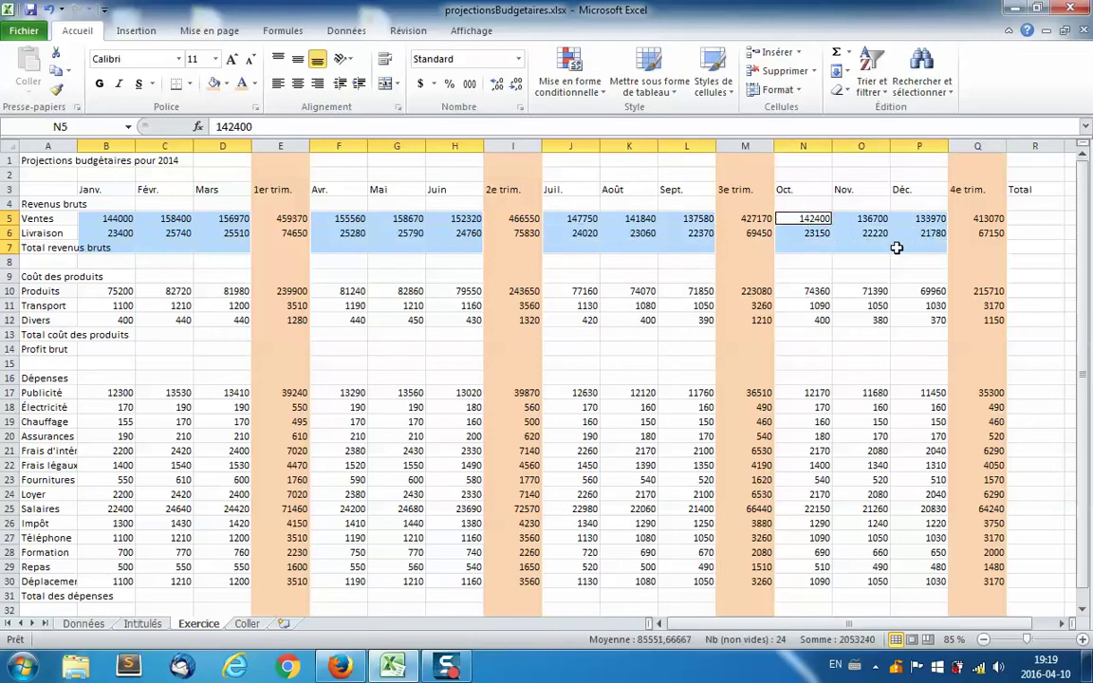
Step: Add every quarter's product-cost and expense blocks, with their total rows, to the selection
left_click_drag(114, 291, 228, 334)
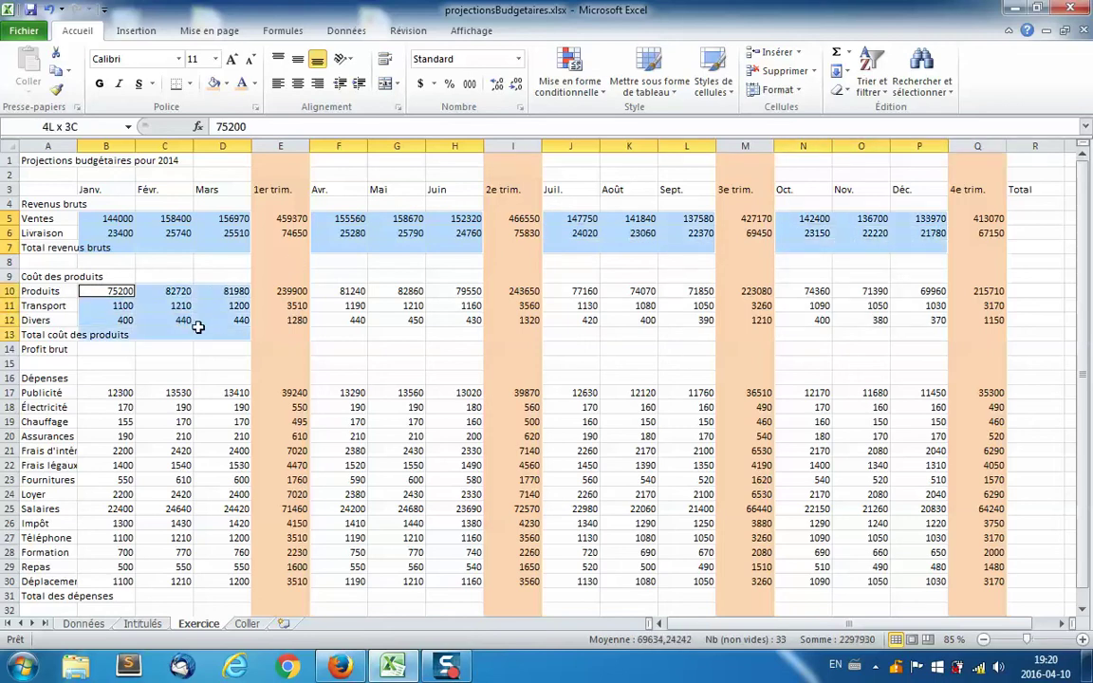
mouse_move(327, 292)
left_mouse_down()
mouse_move(440, 290)
mouse_move(456, 332)
left_mouse_up()
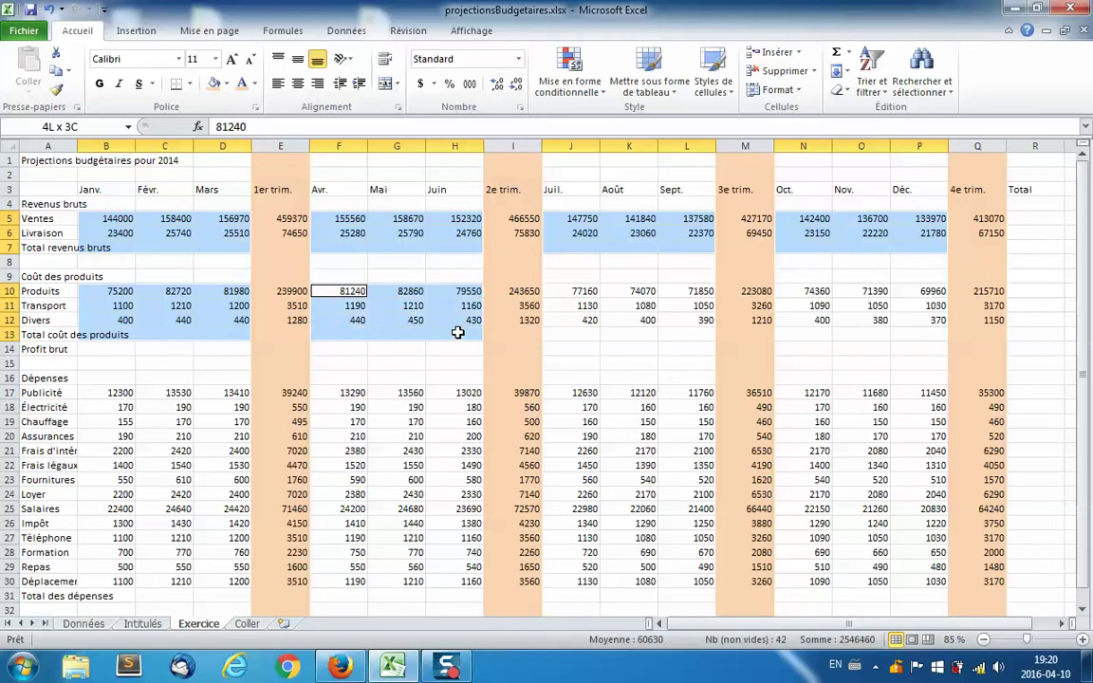
mouse_move(574, 289)
left_mouse_down()
mouse_move(618, 291)
mouse_move(684, 313)
mouse_move(679, 323)
left_mouse_up()
left_click_drag(806, 293, 935, 328)
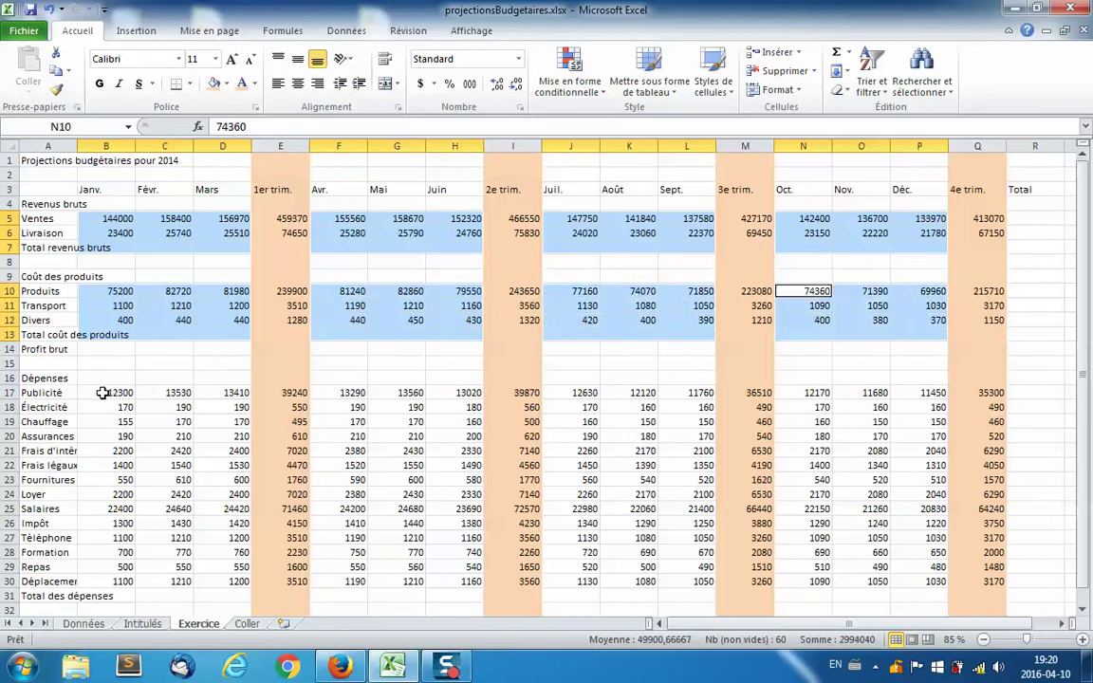
mouse_move(112, 393)
left_mouse_down()
mouse_move(217, 517)
mouse_move(228, 591)
mouse_move(203, 589)
left_mouse_up()
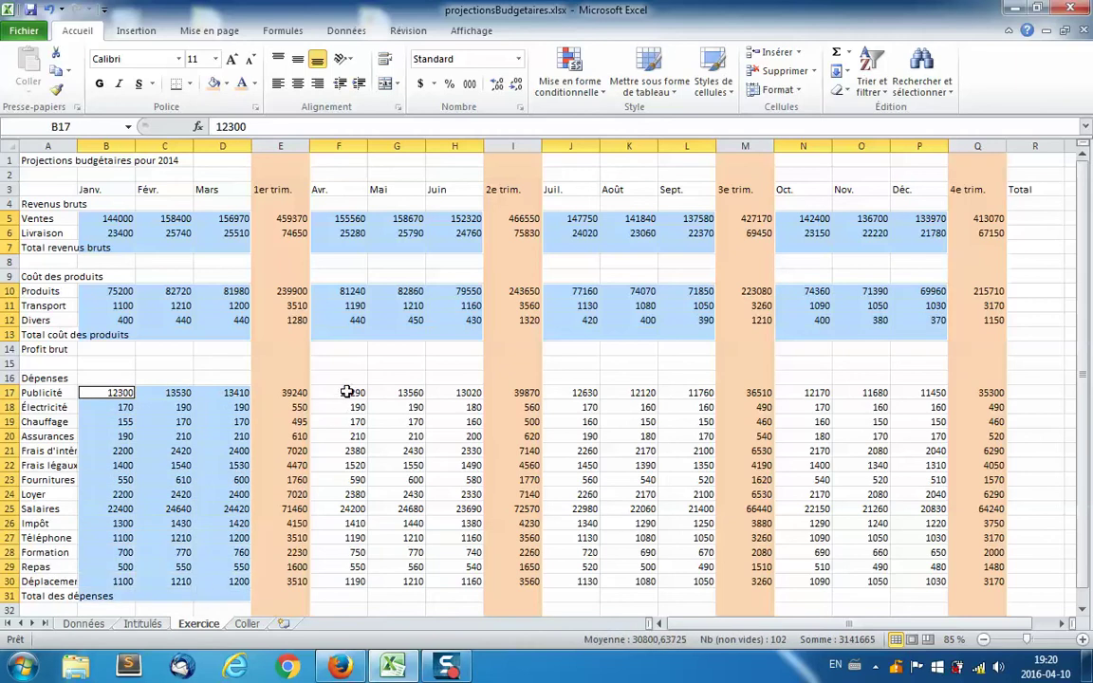
mouse_move(356, 393)
left_mouse_down()
mouse_move(419, 505)
mouse_move(429, 603)
mouse_move(442, 586)
left_mouse_up()
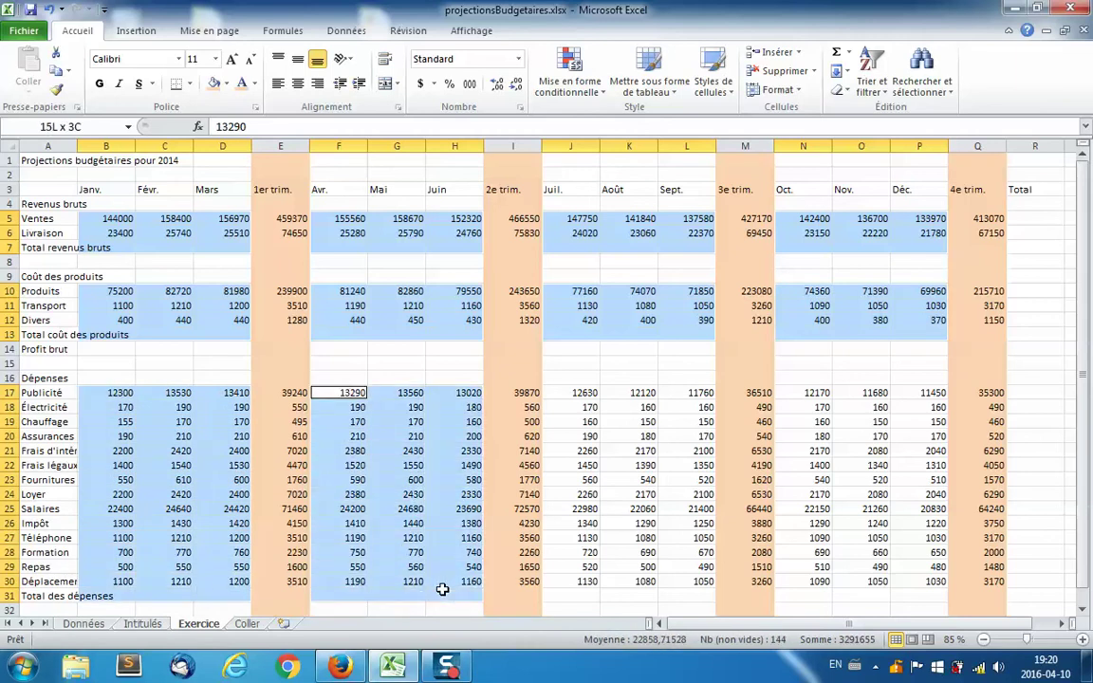
mouse_move(573, 392)
left_mouse_down()
mouse_move(684, 528)
mouse_move(684, 583)
left_mouse_up()
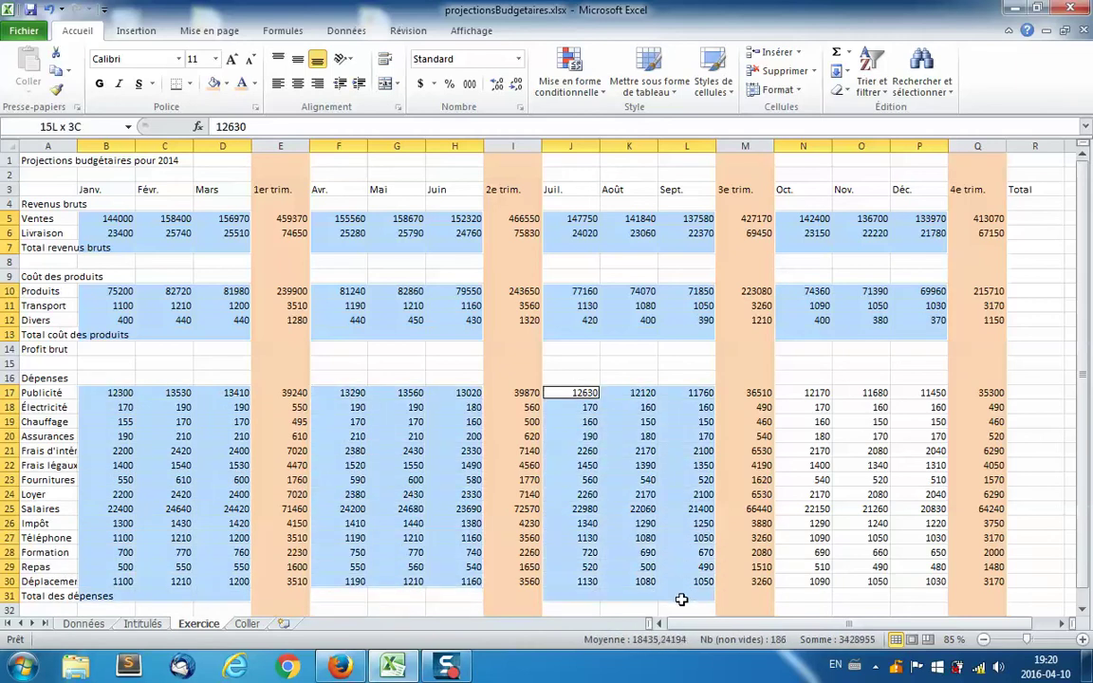
mouse_move(803, 393)
left_mouse_down()
mouse_move(890, 437)
mouse_move(894, 592)
left_mouse_up()
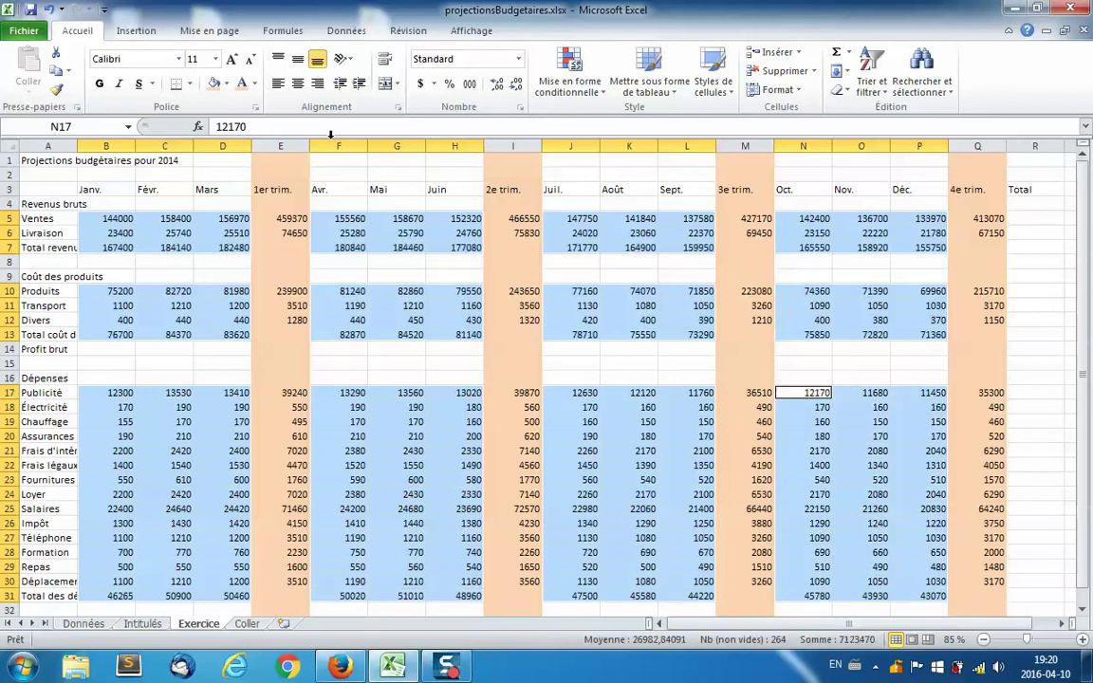
Step: Select month columns B:D, F:H, J:L and N:P and hide them with Masquer
left_click_drag(93, 146, 228, 145)
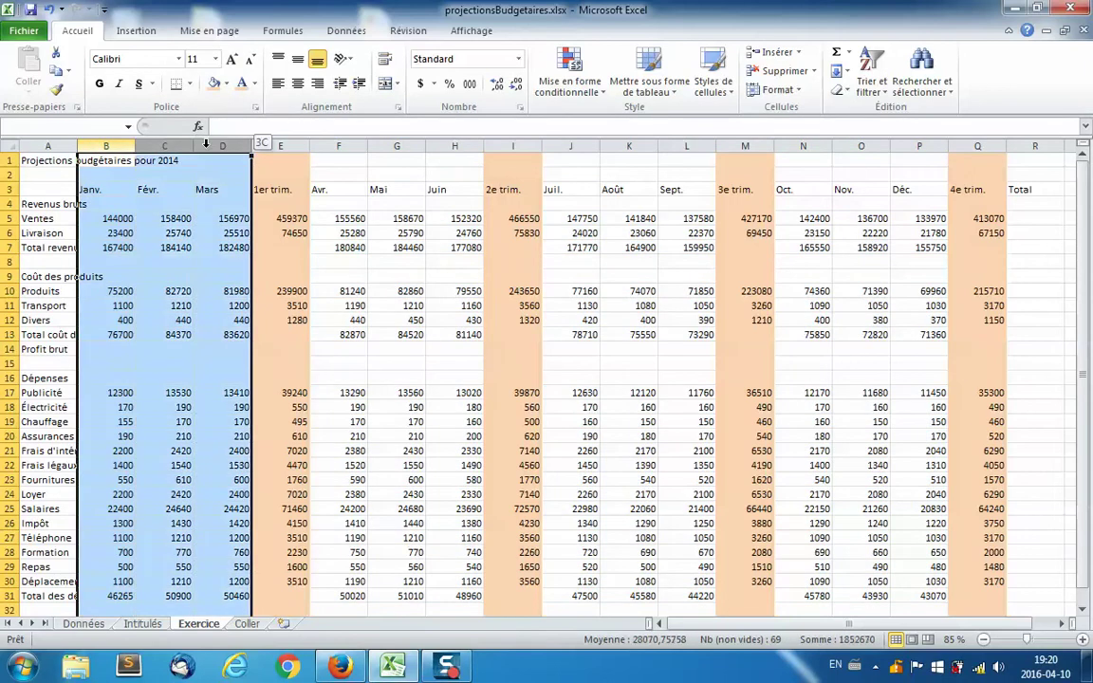
left_click_drag(323, 145, 446, 146)
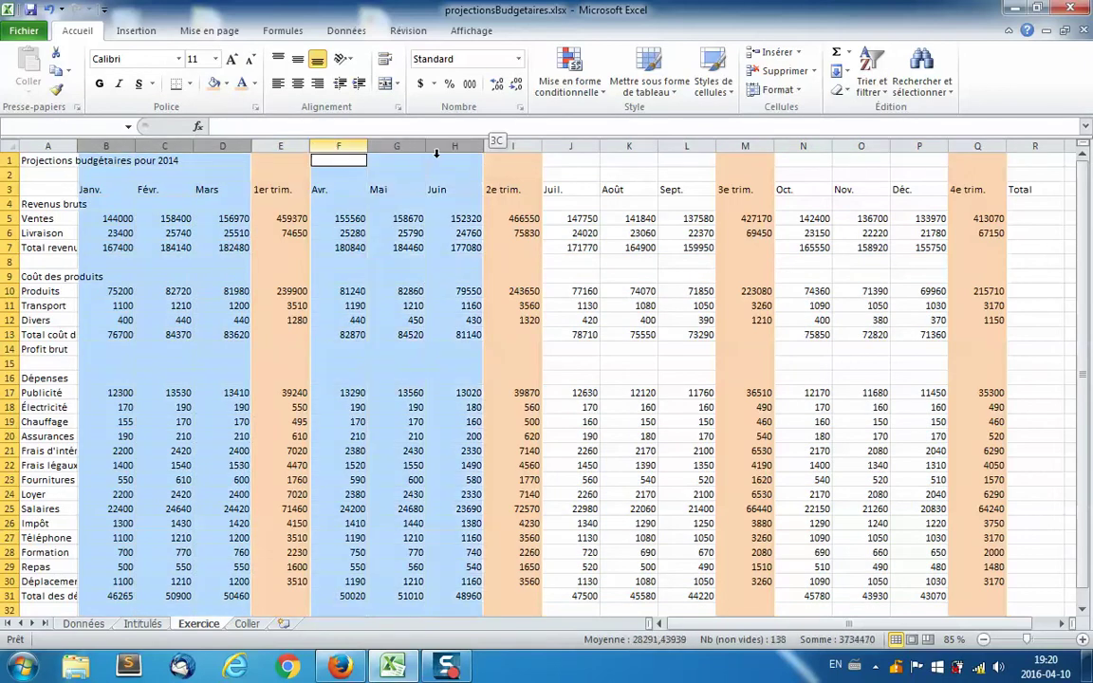
left_click_drag(552, 144, 906, 144)
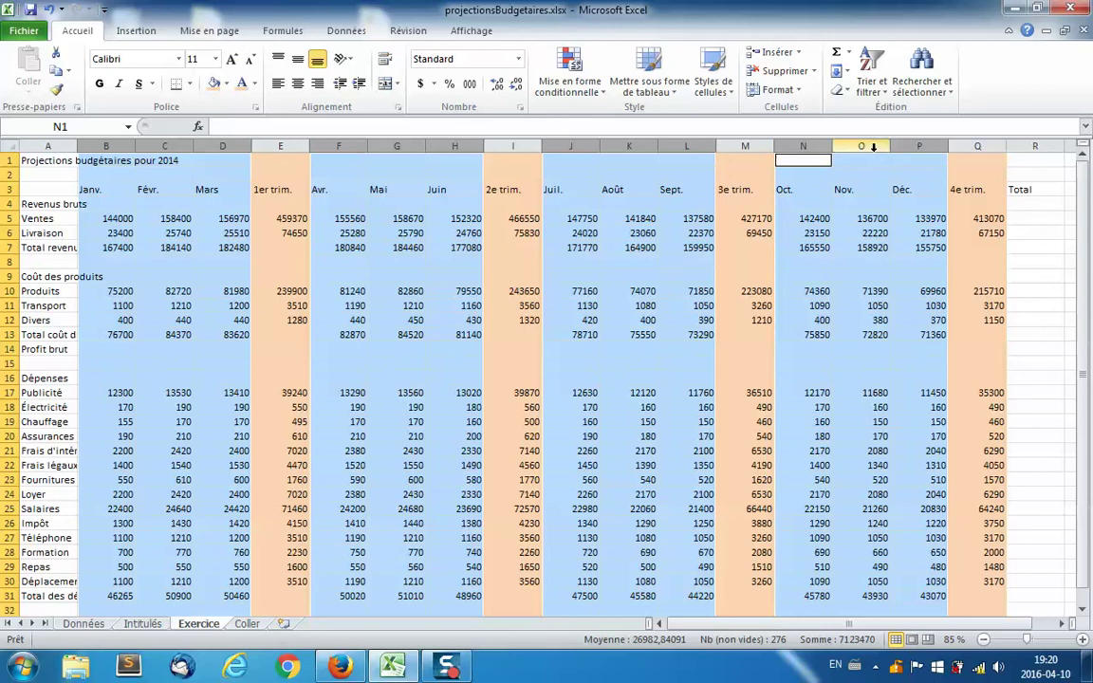
right_click(884, 148)
left_click(921, 362)
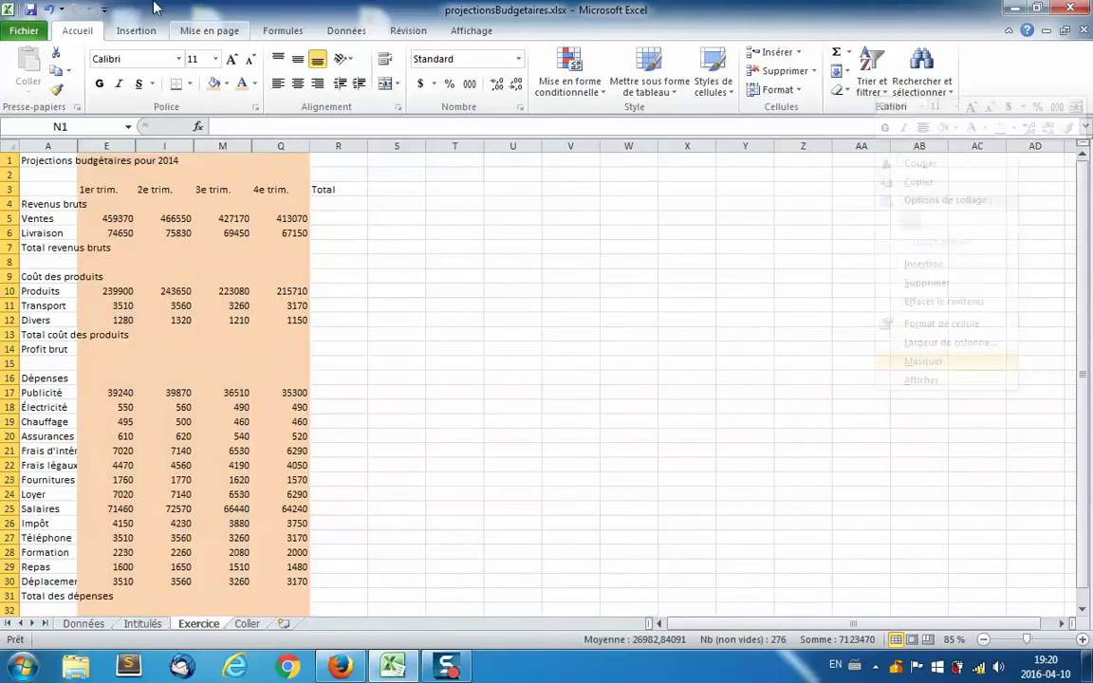
left_click_drag(101, 222, 107, 251)
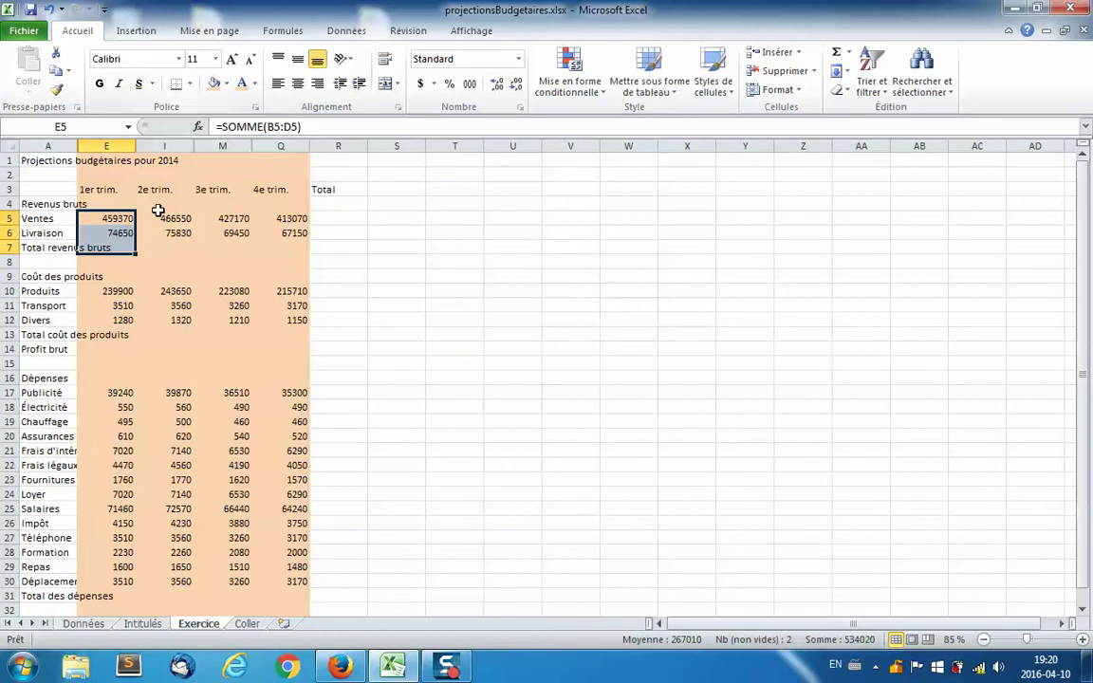
left_click_drag(162, 218, 162, 245)
left_click(223, 220, "ctrl")
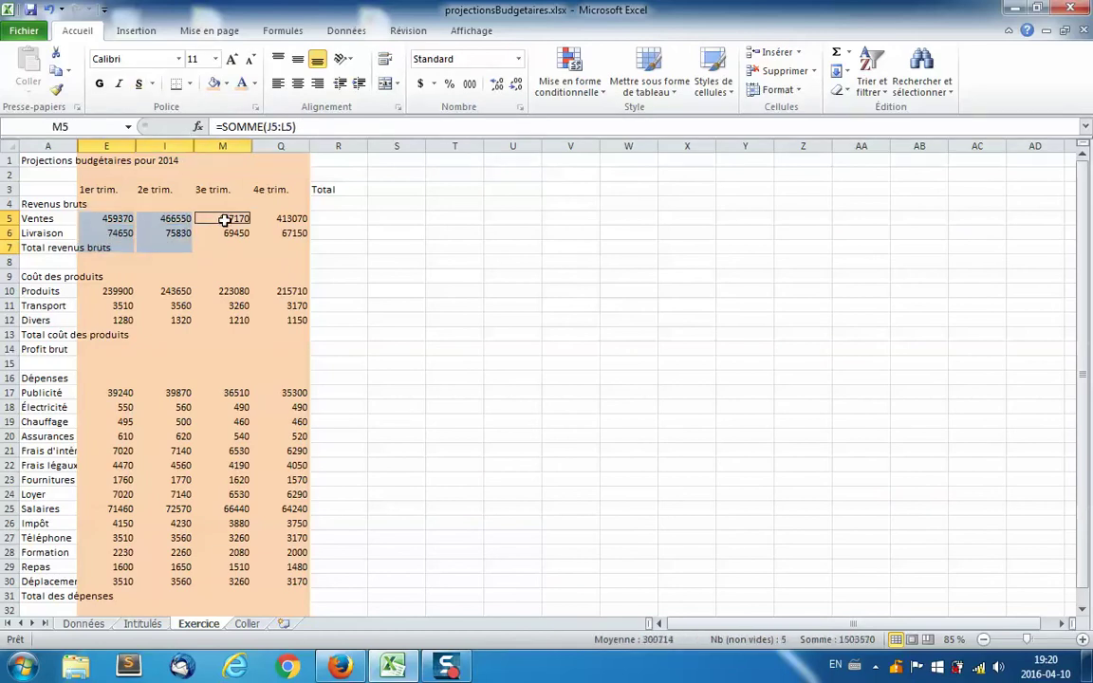
left_click_drag(223, 220, 228, 245)
left_click_drag(281, 219, 285, 244)
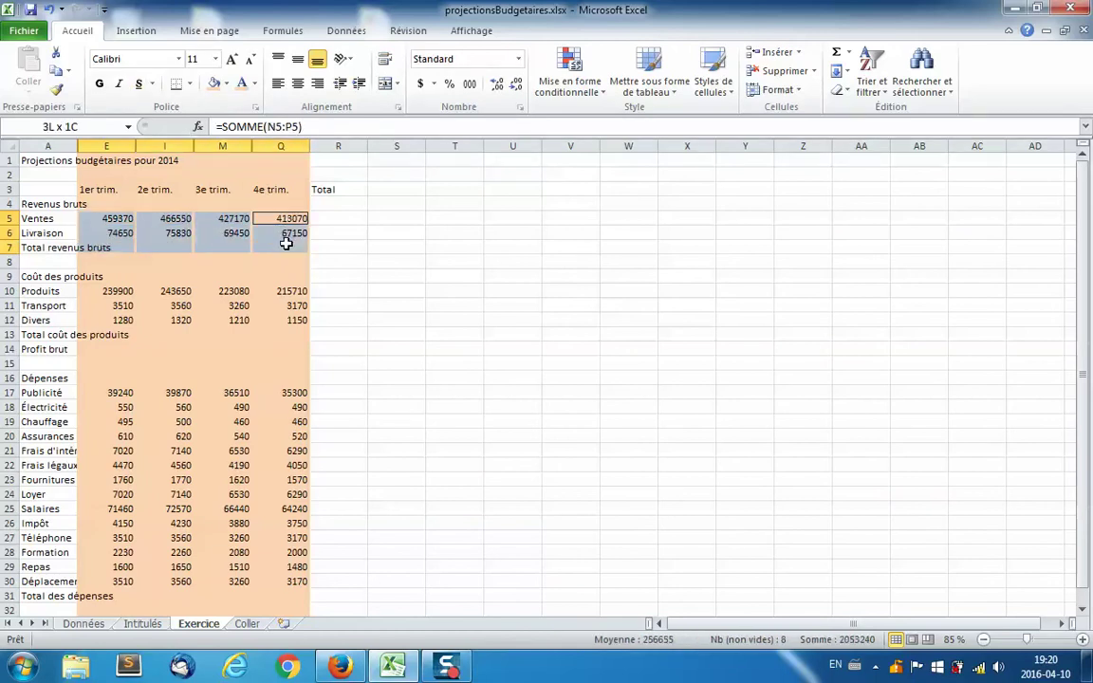
left_click_drag(115, 292, 113, 327)
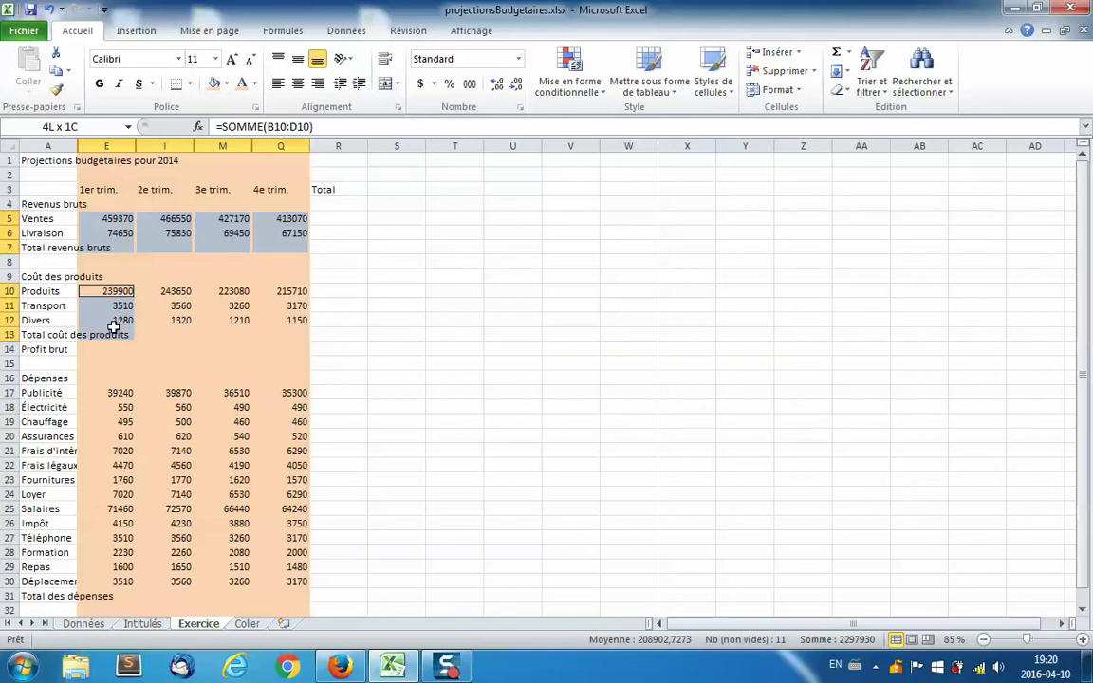
left_click_drag(176, 292, 166, 334)
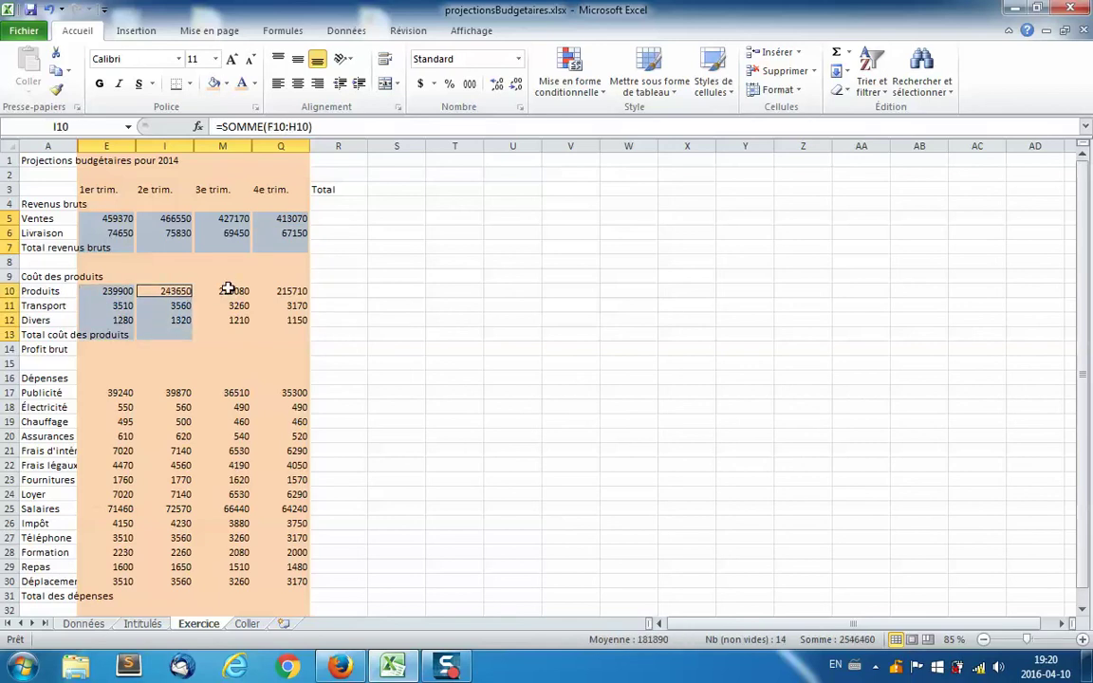
left_click_drag(228, 290, 228, 334)
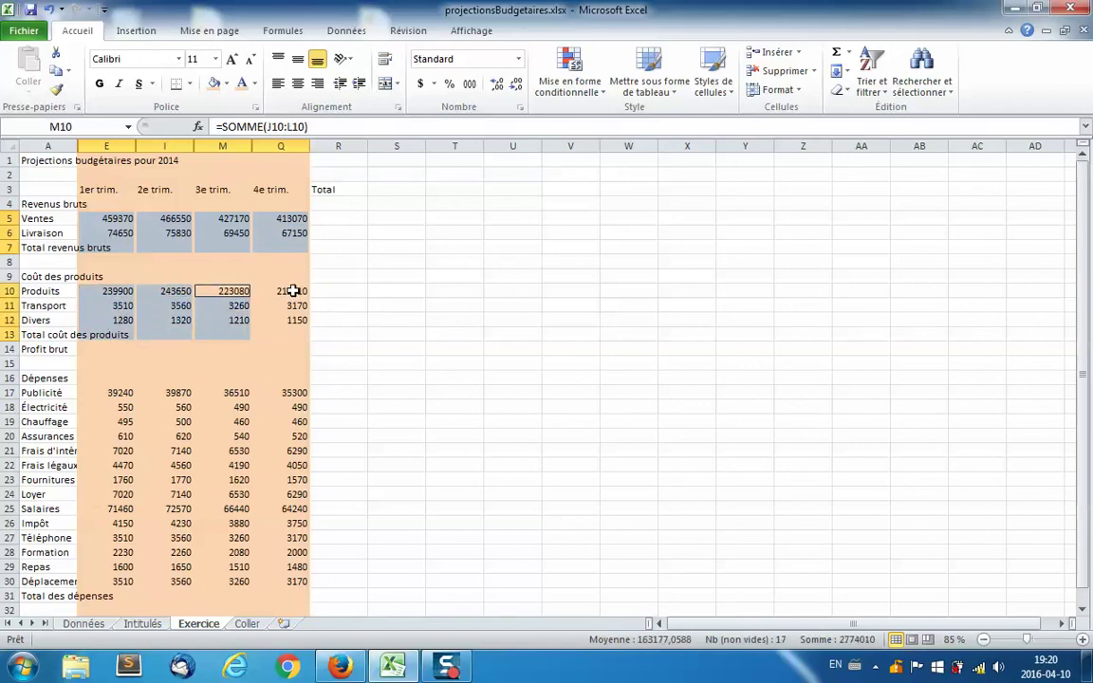
left_click_drag(288, 290, 287, 329)
left_click_drag(117, 392, 124, 583)
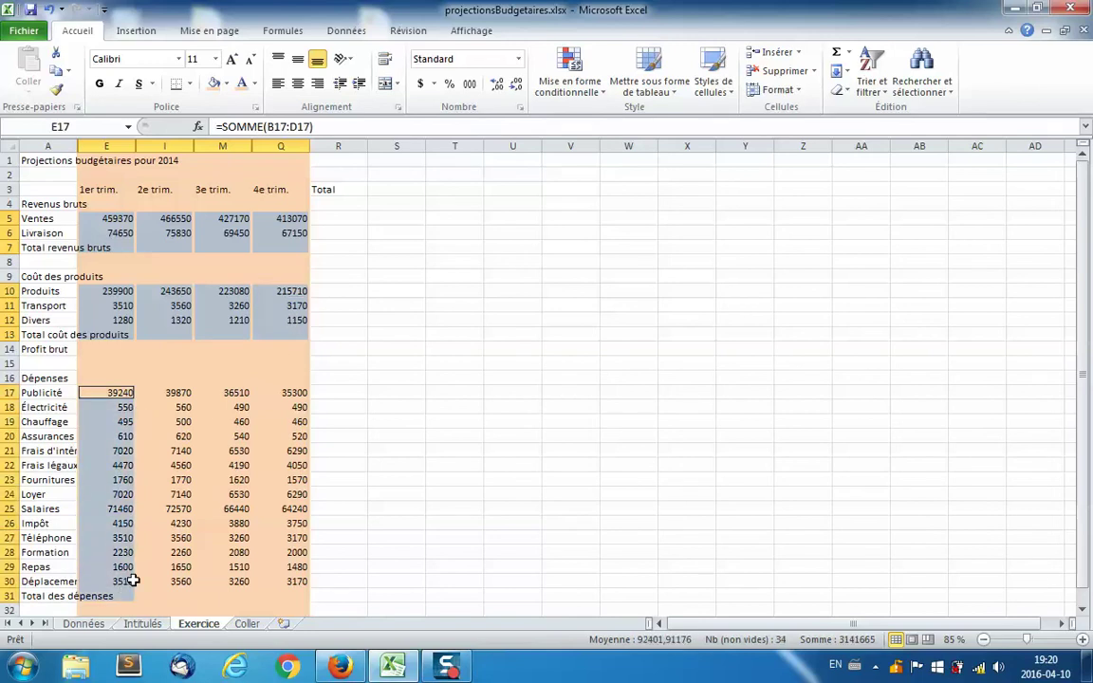
left_click_drag(170, 393, 169, 582)
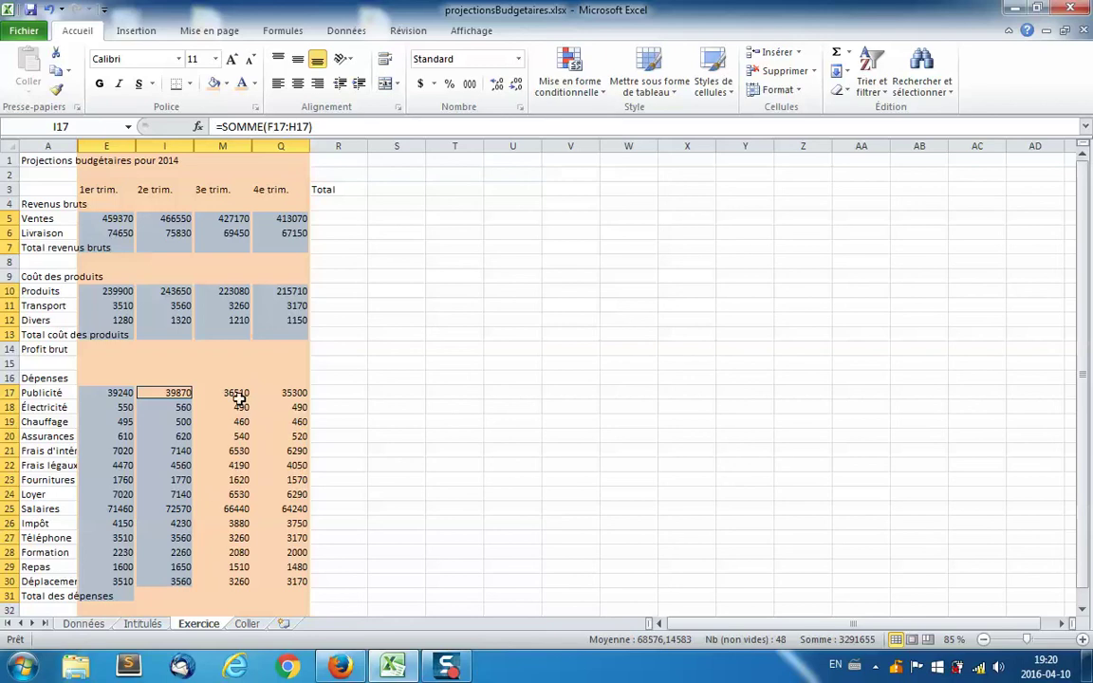
left_click(454, 378)
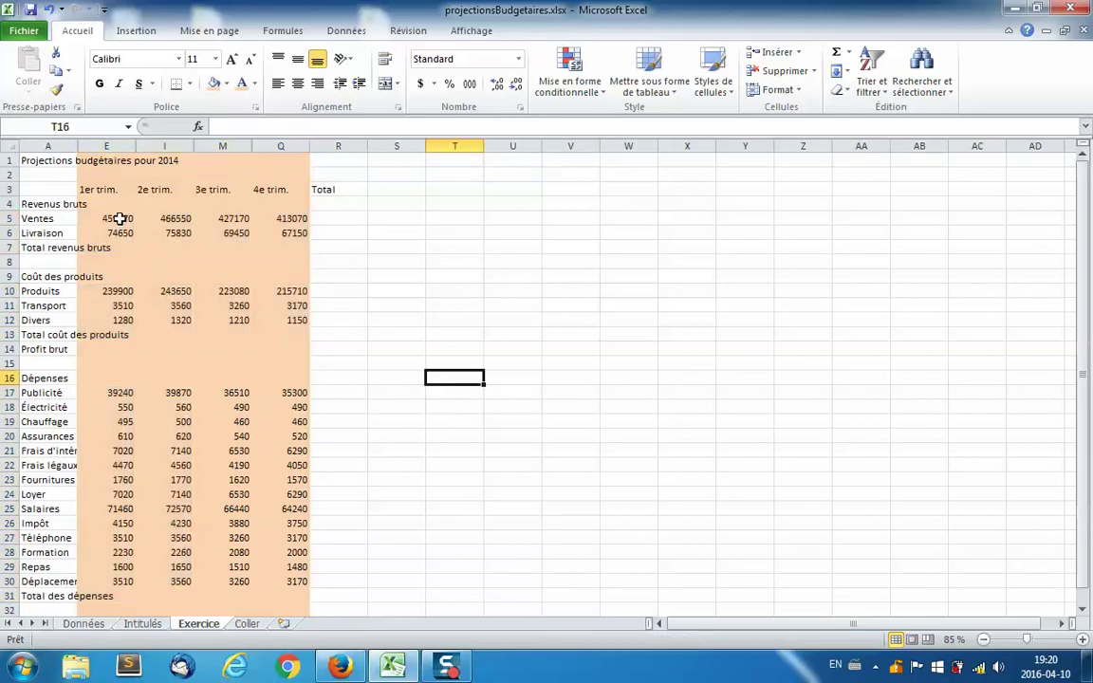
Step: AutoSum the quarterly revenue into row 7 and cost of goods into row 13
mouse_move(117, 215)
left_mouse_down()
mouse_move(118, 232)
mouse_move(154, 247)
left_mouse_up()
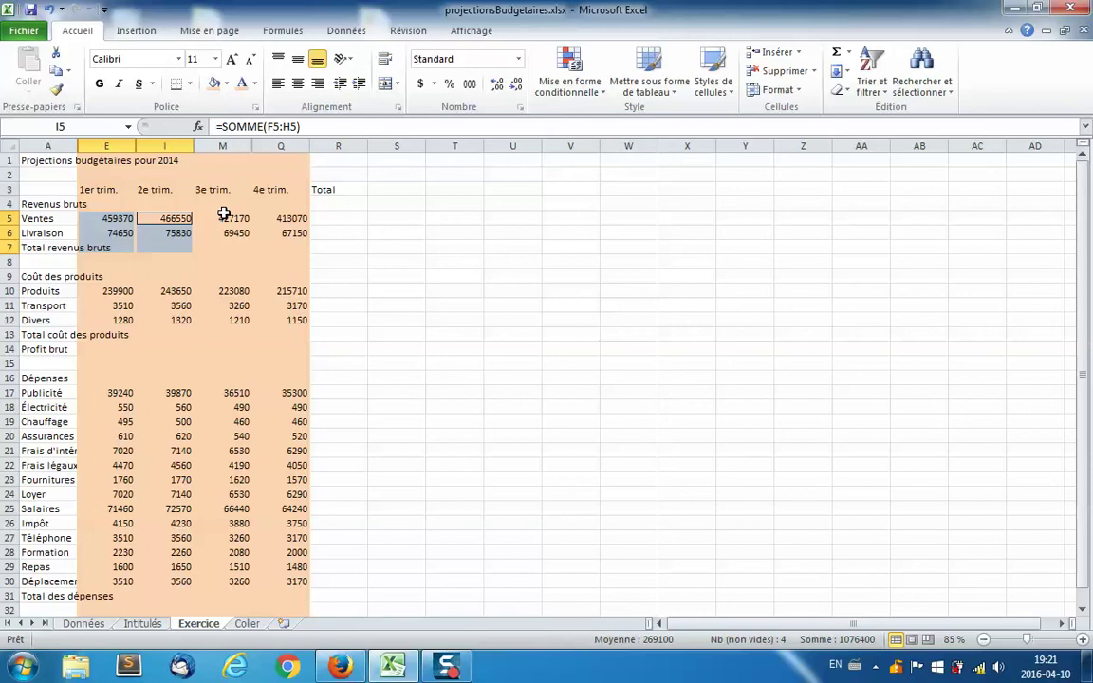
mouse_move(223, 215)
left_mouse_down("ctrl")
mouse_move(224, 247)
mouse_move(267, 248)
left_mouse_up("ctrl")
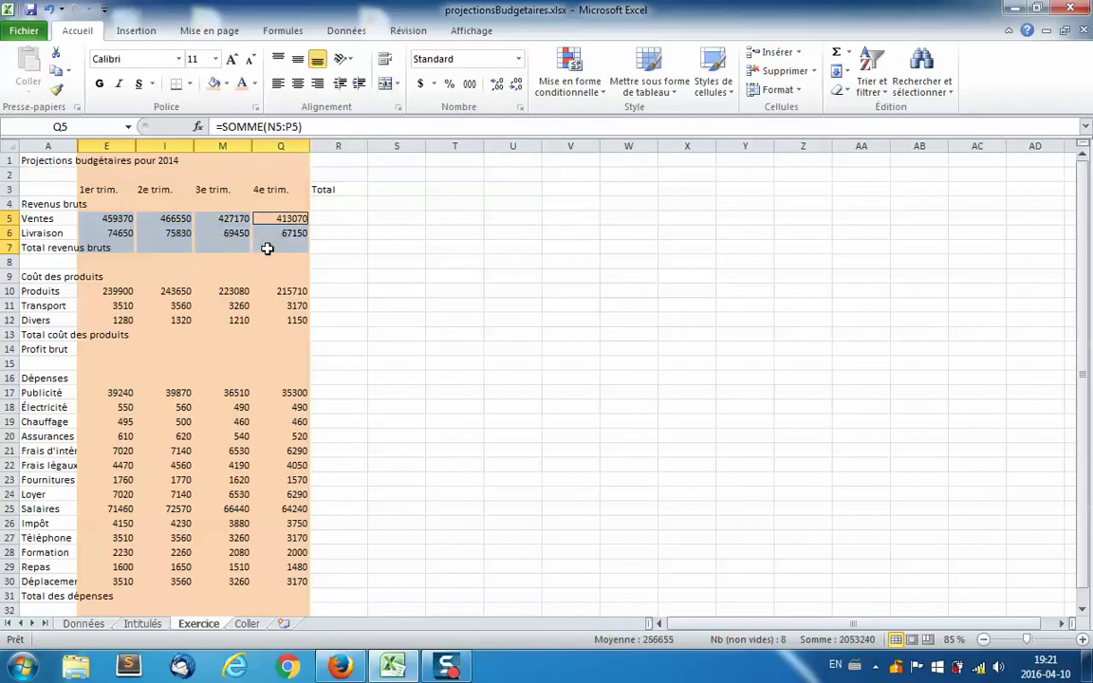
key("alt+equal")
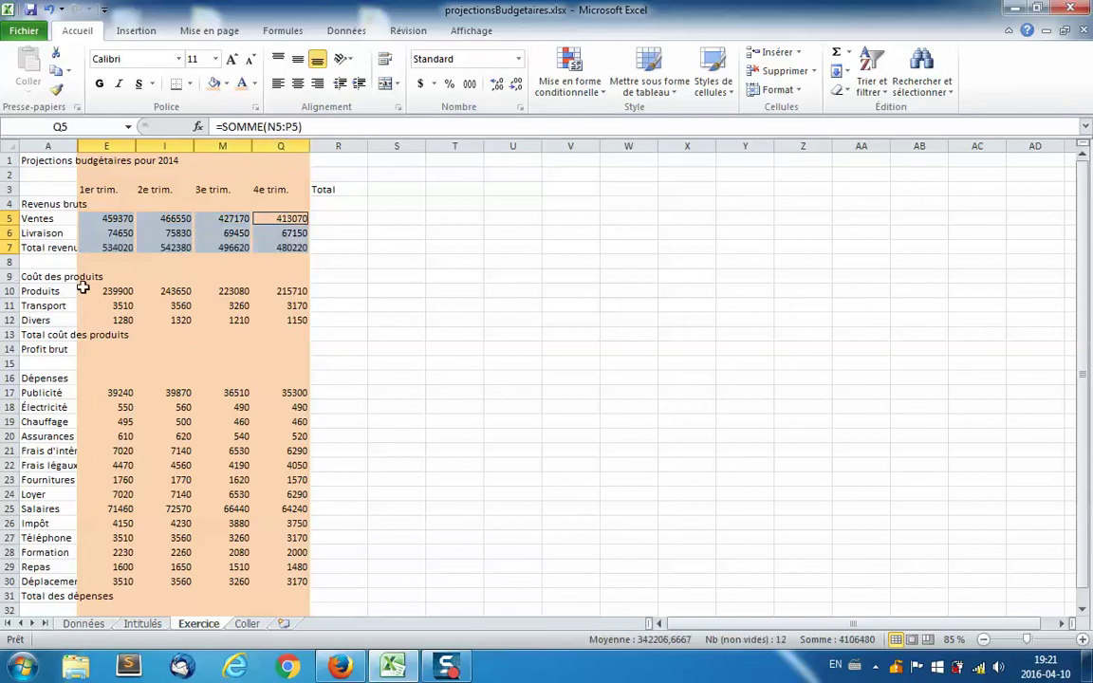
left_click_drag(105, 288, 102, 332)
left_click_drag(186, 313, 181, 335)
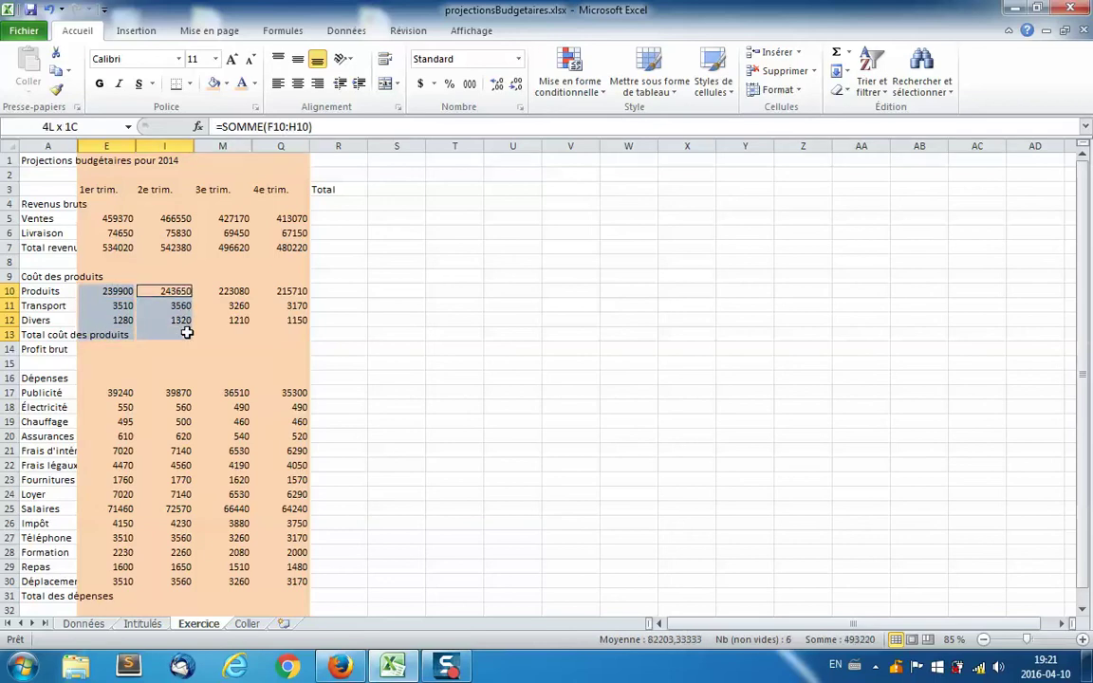
left_click_drag(222, 292, 234, 335)
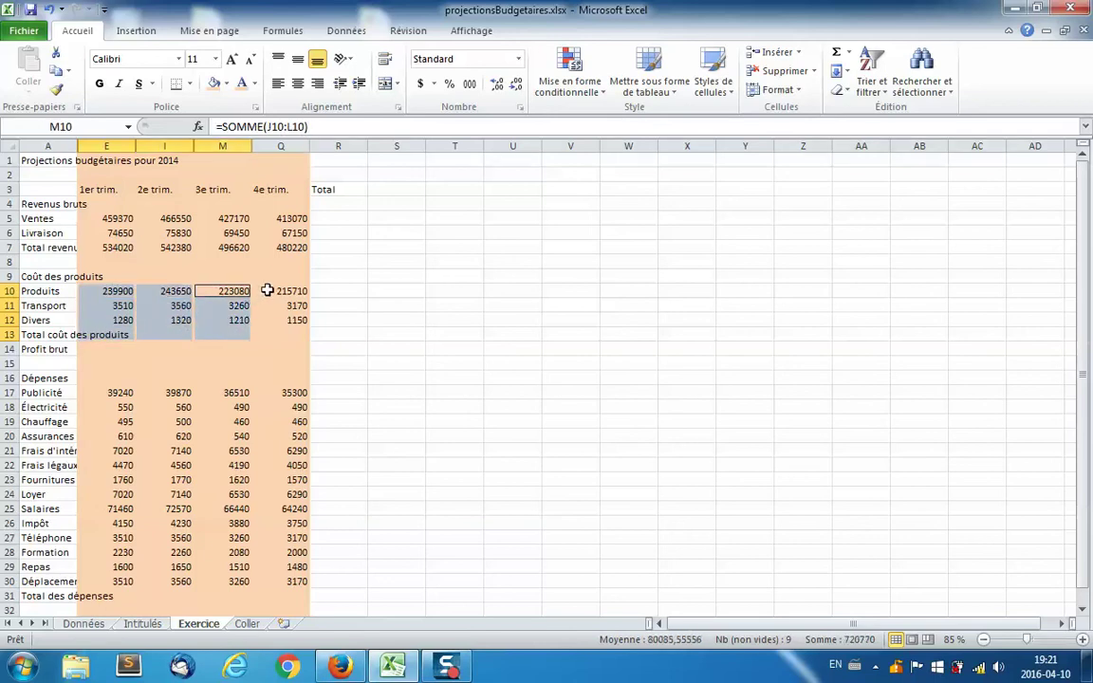
left_click_drag(294, 292, 273, 329)
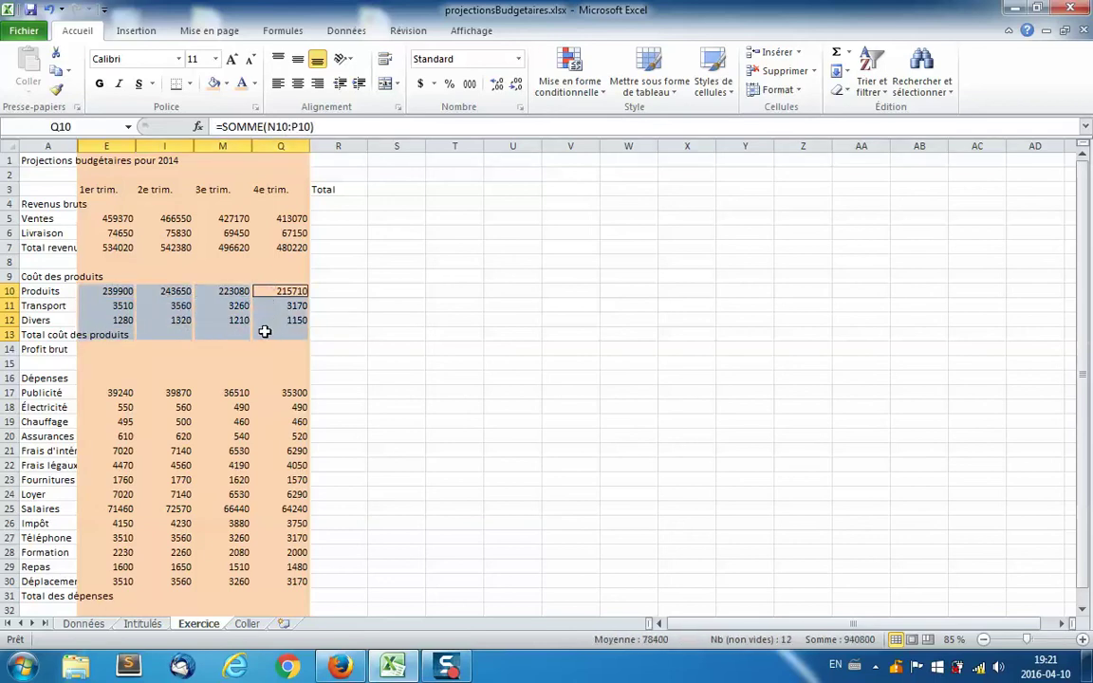
key("alt+equal")
Step: AutoSum quarterly expenses into row 31: 147625, 149990, 137300 and 132780
left_click_drag(120, 393, 116, 594)
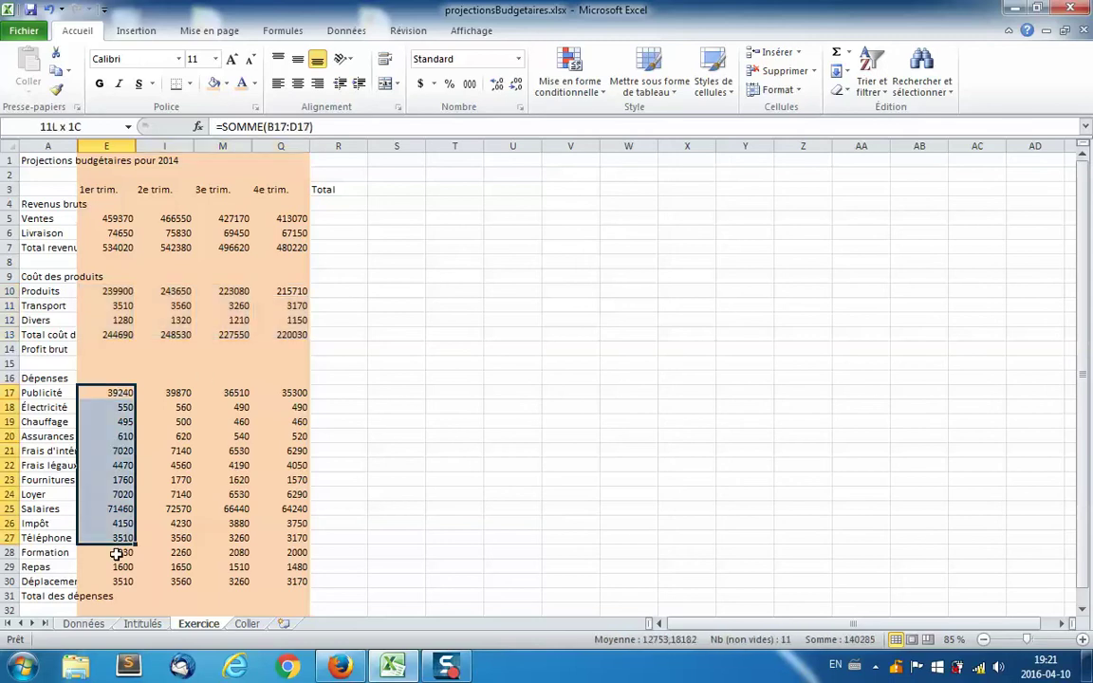
left_click_drag(185, 393, 180, 594)
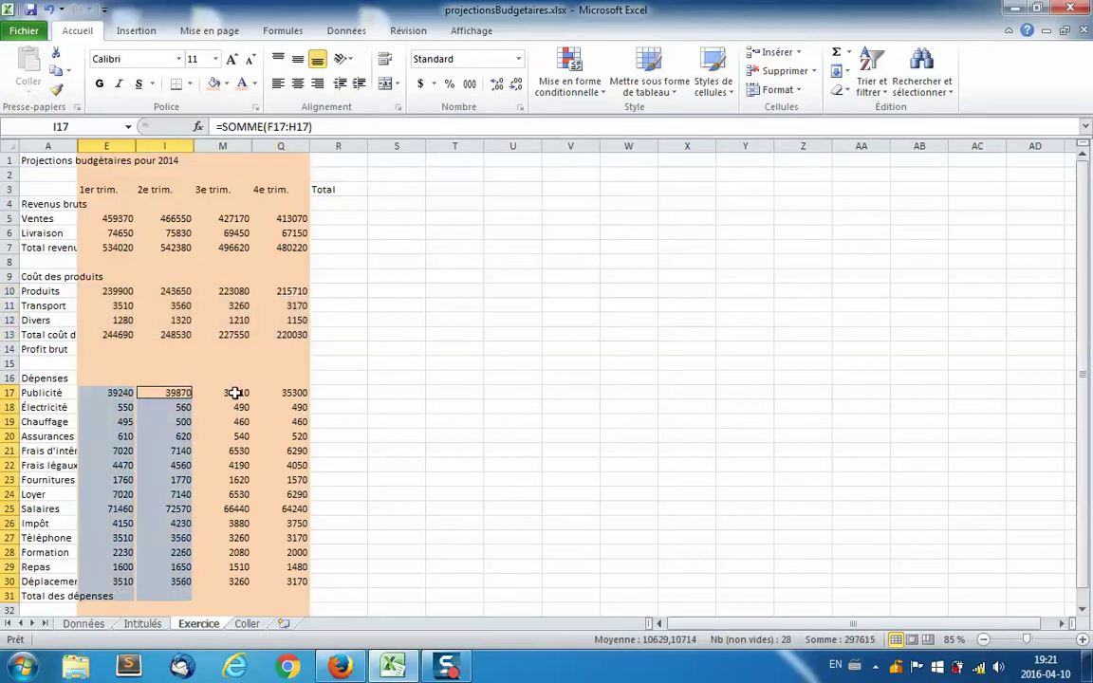
left_click_drag(218, 393, 230, 591)
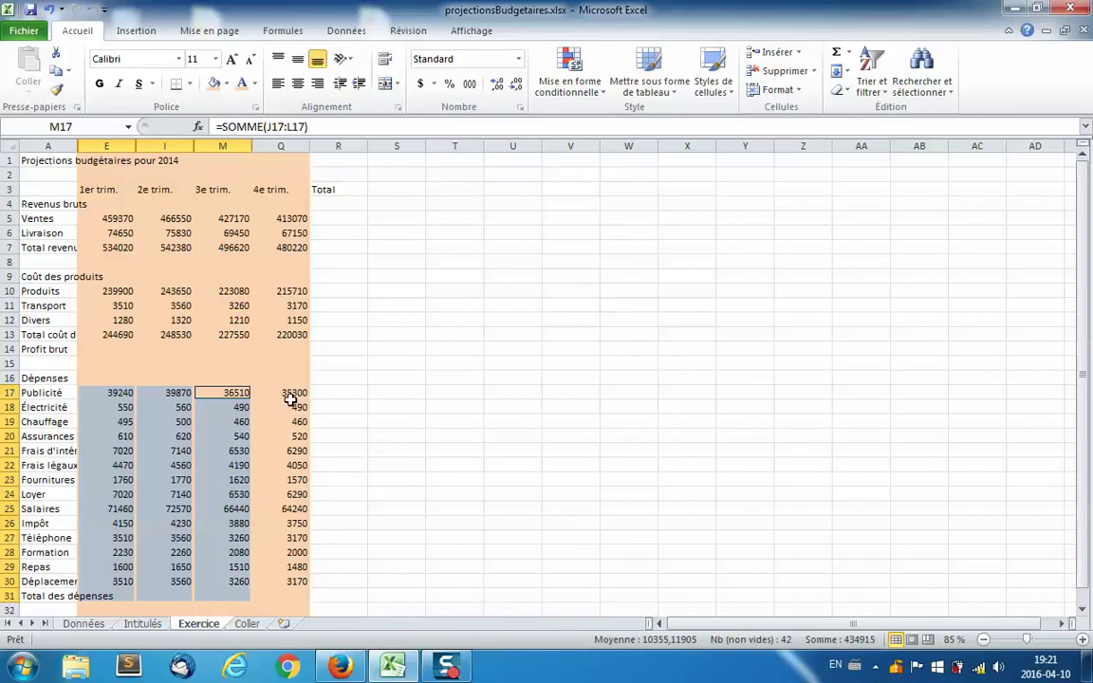
left_click_drag(292, 390, 265, 591)
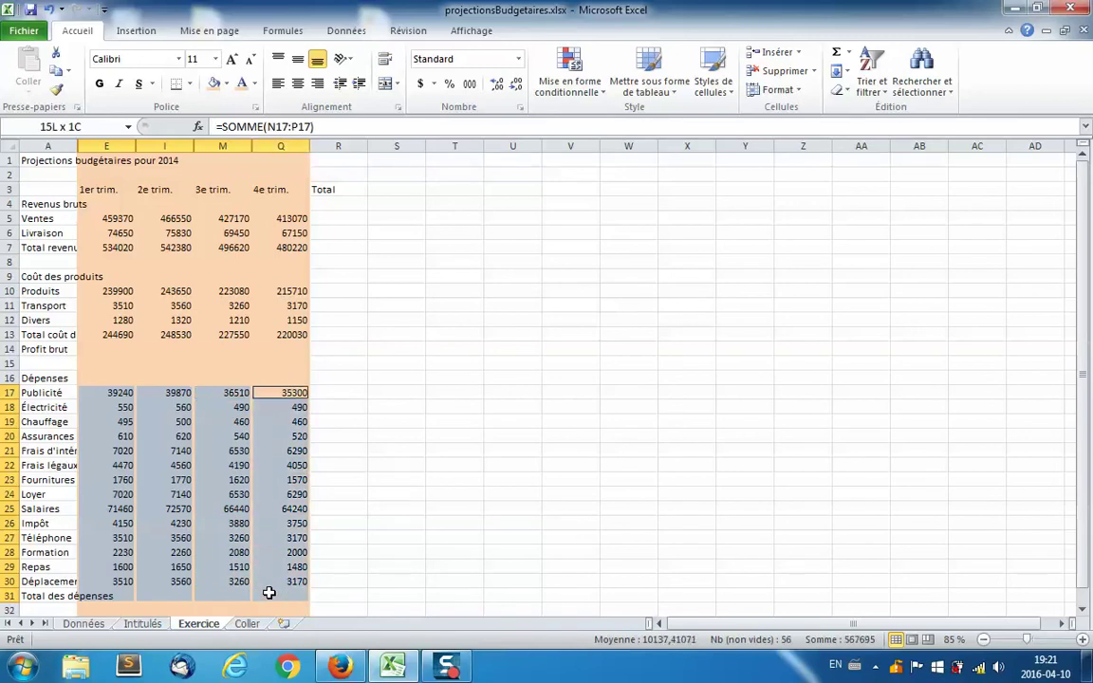
key("alt+equal")
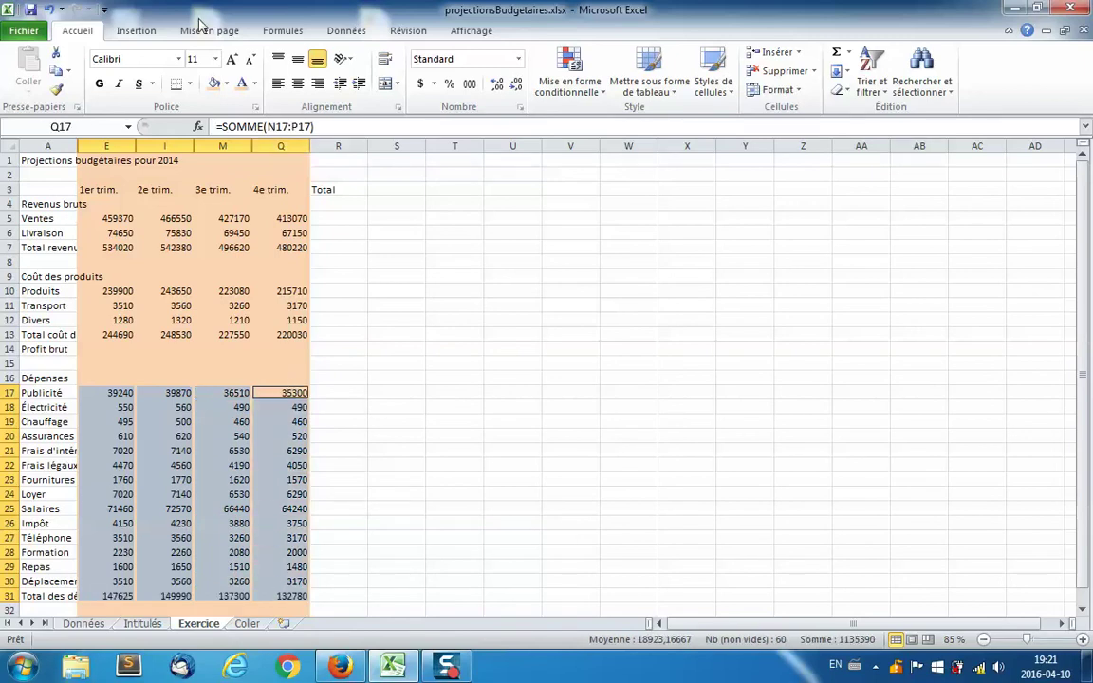
left_click_drag(55, 145, 281, 146)
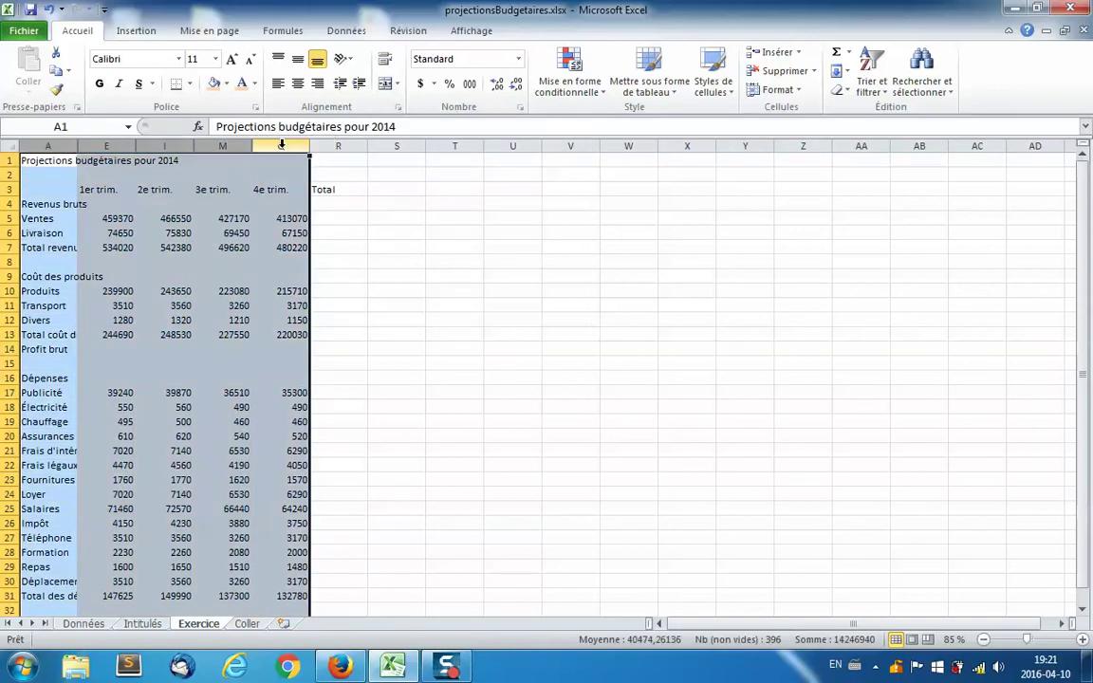
Step: Unhide the monthly columns B through P with Afficher, then deselect
right_click(281, 145)
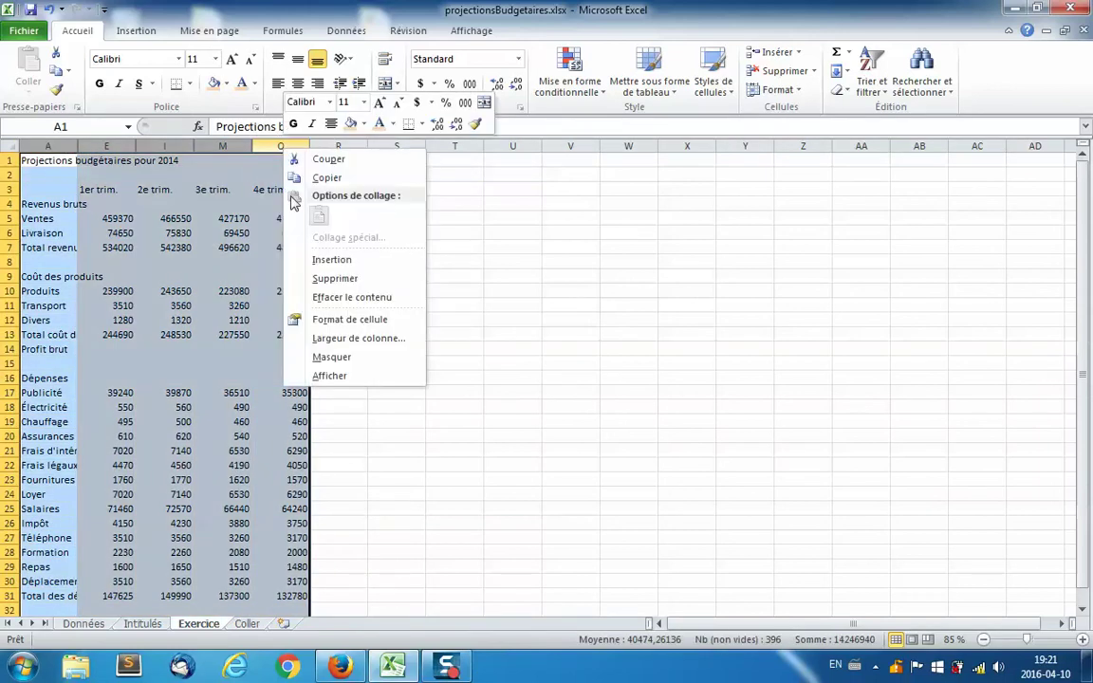
left_click(364, 340)
left_click(394, 318)
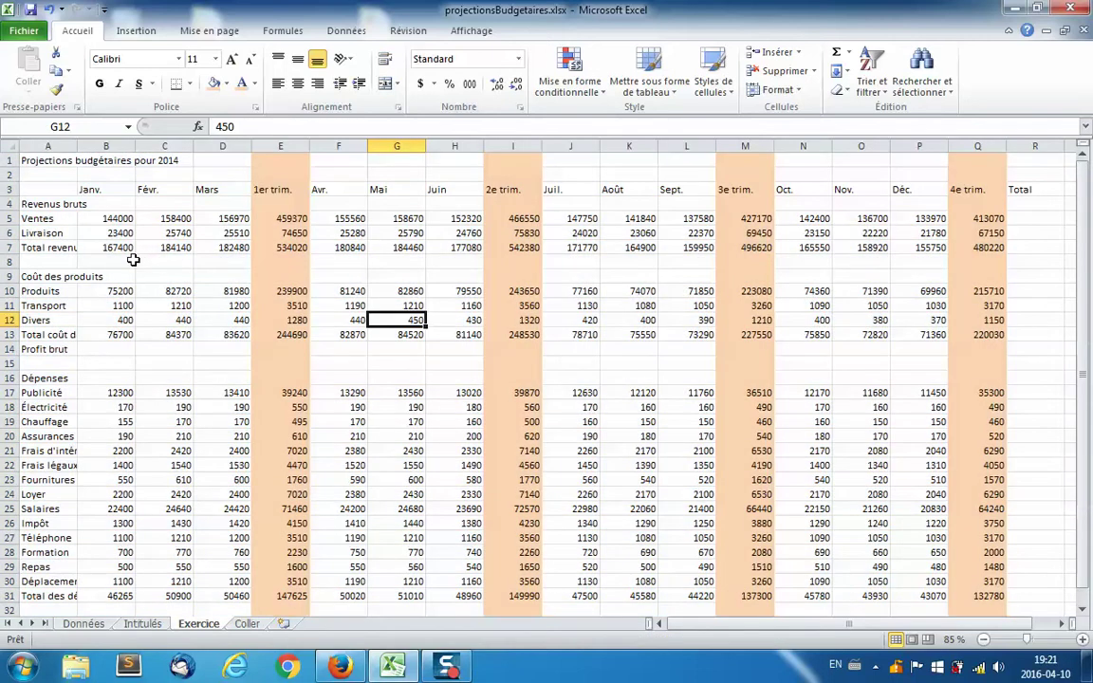
Step: Fill B14:Q14 with the Profit brut formula =B7-B13
left_click_drag(104, 349, 985, 351)
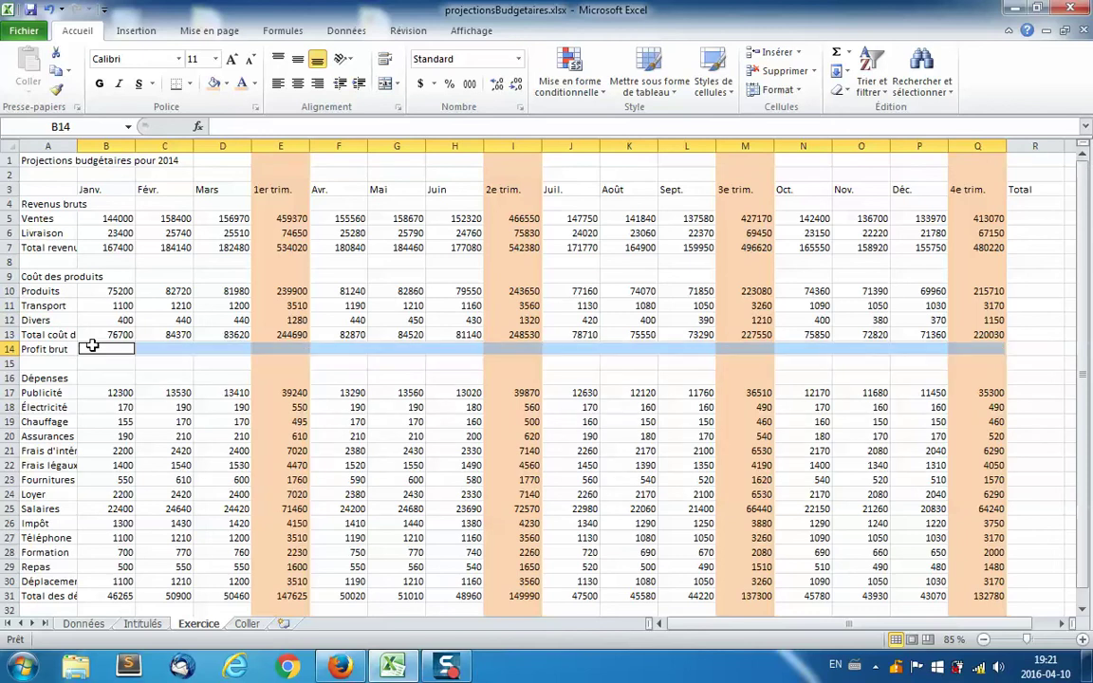
type("=")
left_click(118, 249)
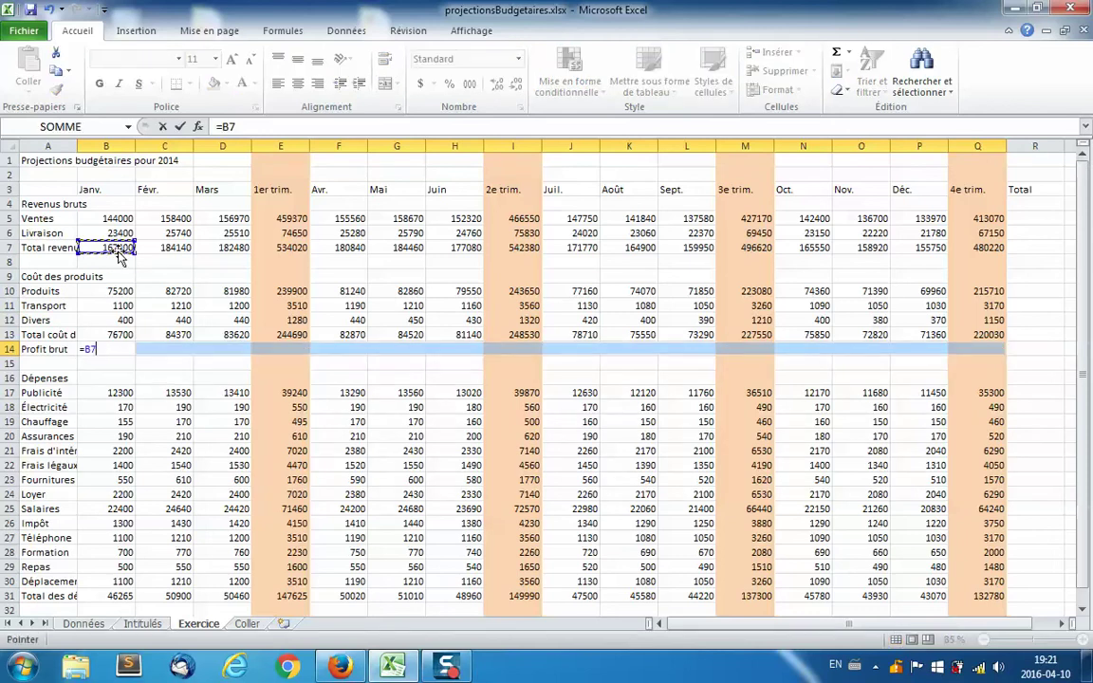
type("-")
left_click(102, 336)
key("ctrl+Return")
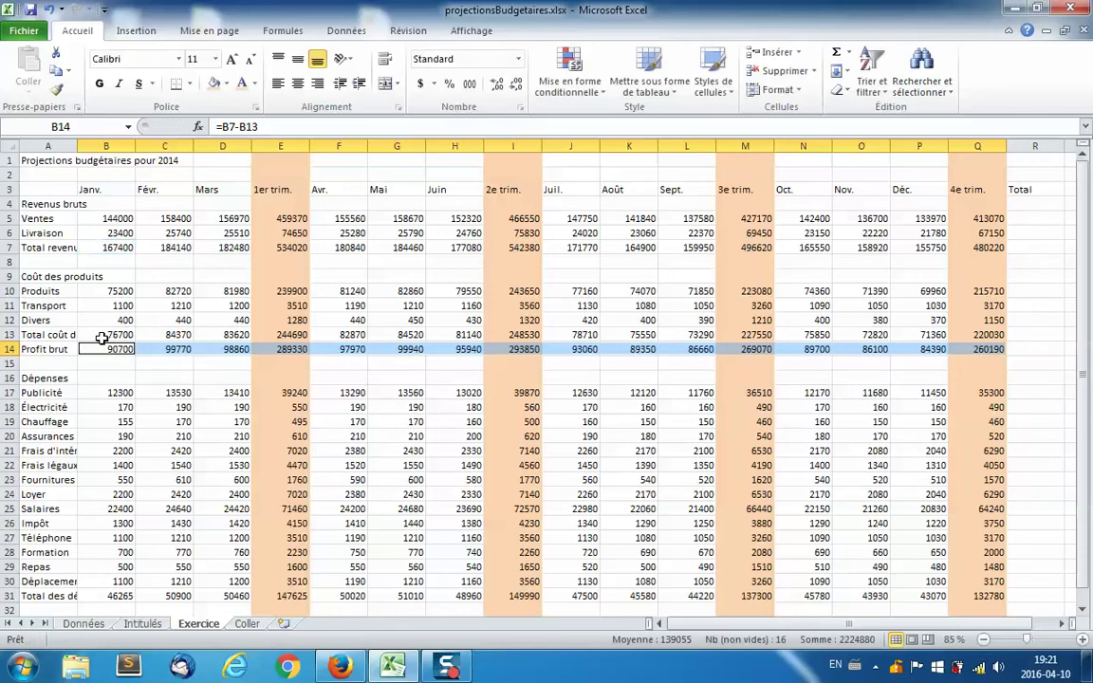
Step: Fill B33:Q33 with the Profit net formula =B14-B31
scroll(95, 527, "down", 1)
scroll(95, 528, "down", 2)
left_click_drag(95, 498, 957, 495)
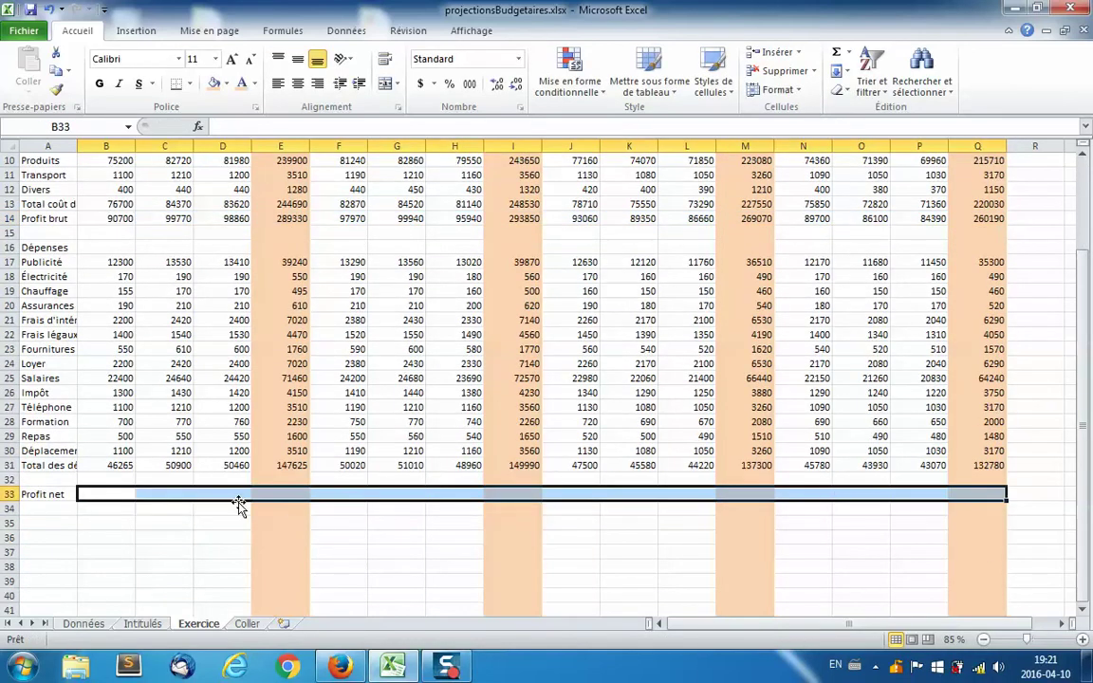
type("=")
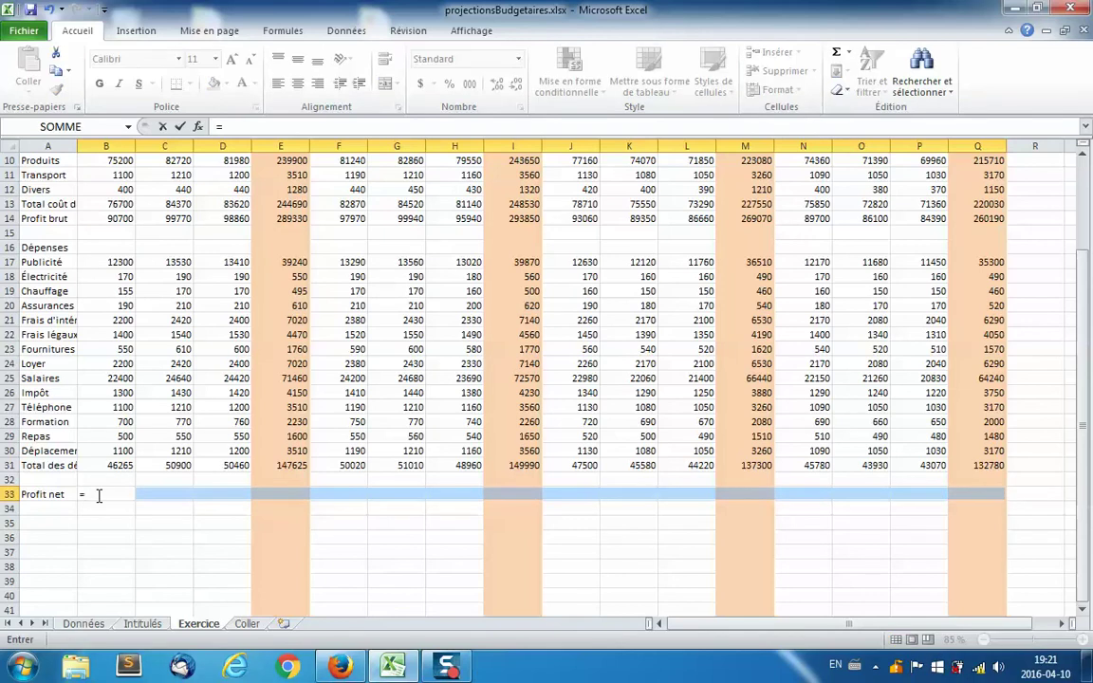
left_click(115, 219)
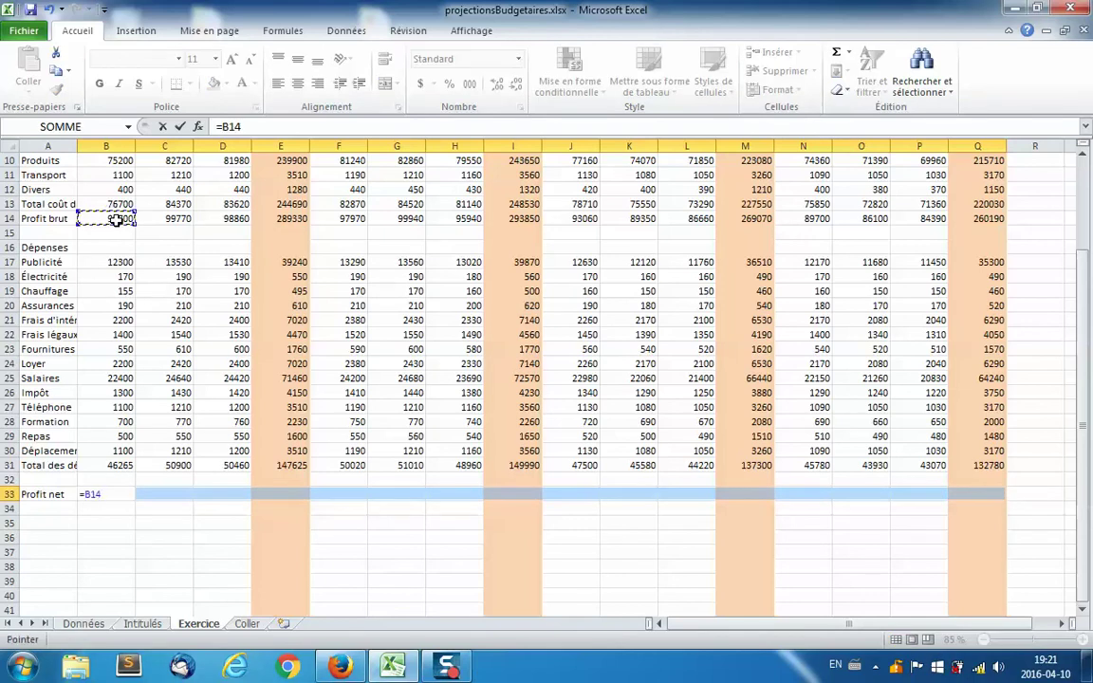
type("-")
left_click(102, 464)
key("ctrl+Return")
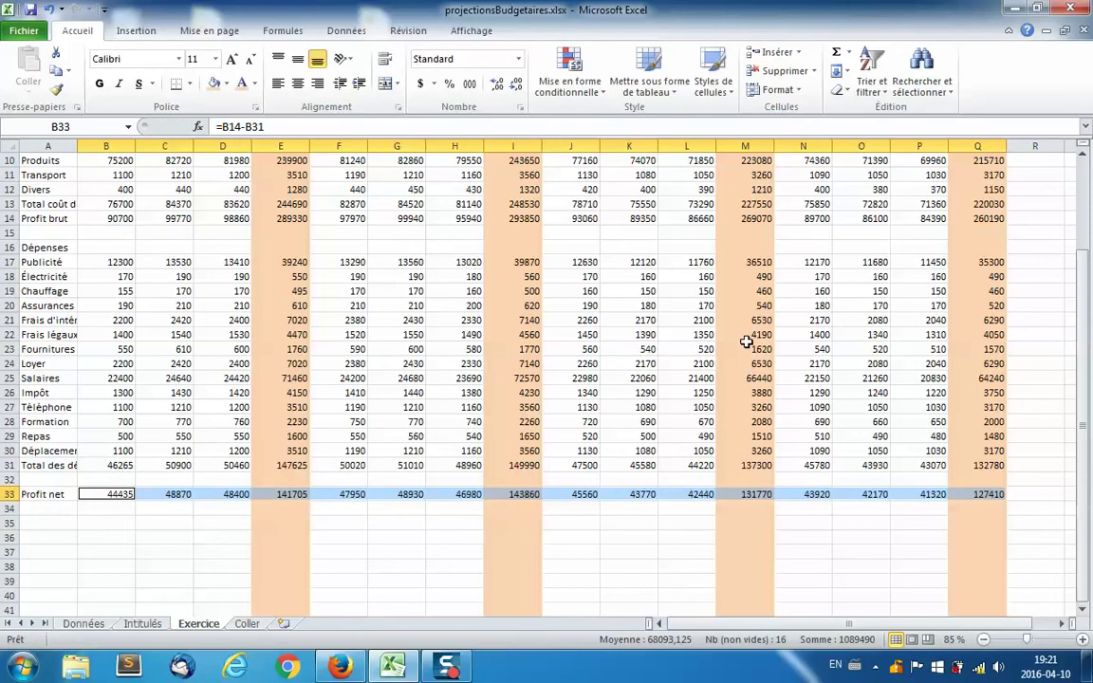
scroll(747, 343, "up", 3)
Step: Select the Total cells for the revenue and expense rows plus the Profit net total, starting at Ventes
left_click_drag(1042, 219, 1029, 350)
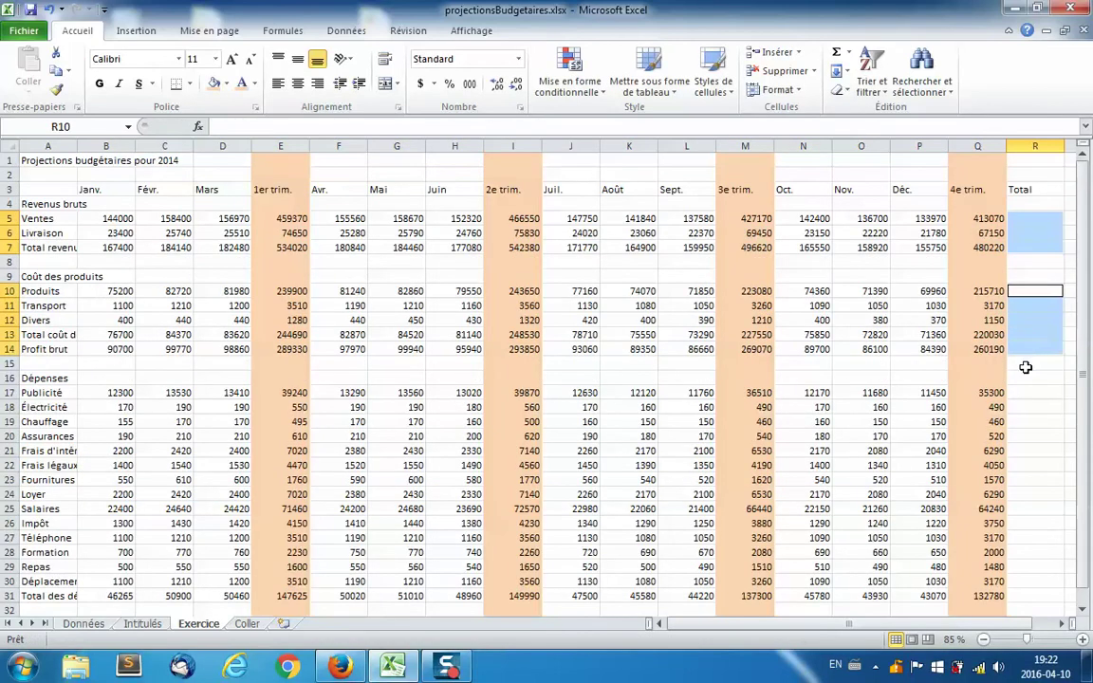
left_click_drag(1020, 395, 1035, 595)
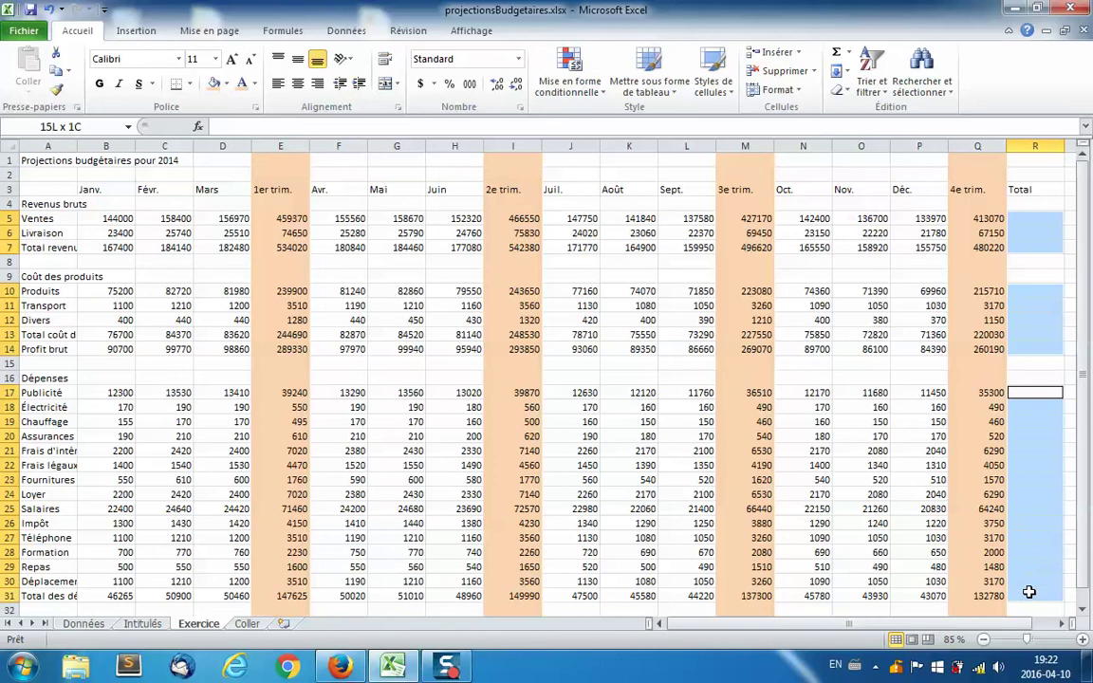
scroll(1025, 547, "down", 2)
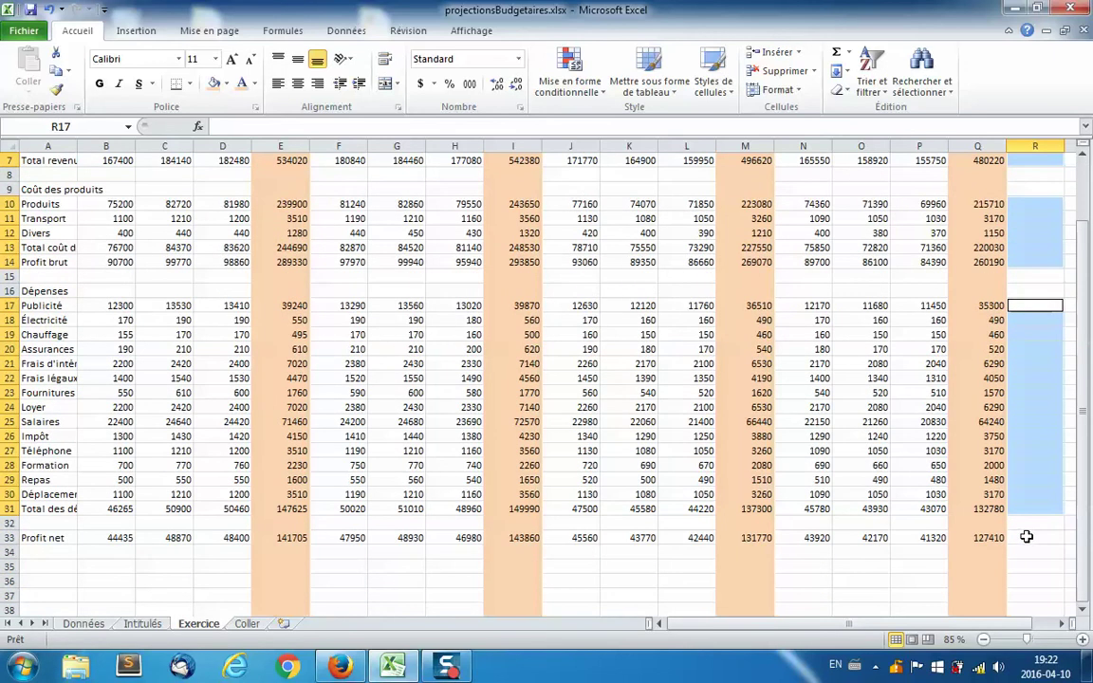
left_click(1026, 537, "ctrl")
scroll(1037, 359, "up", 2)
left_click(1022, 219, "ctrl")
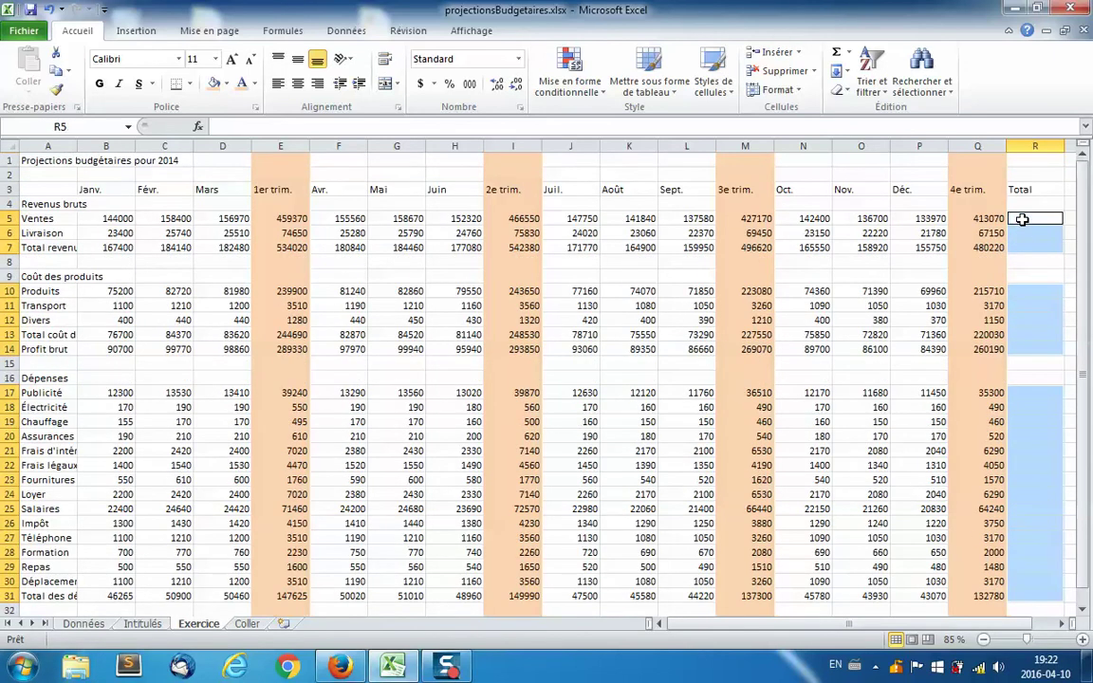
Step: Enter =SOUS.TOTAL(109;E5;I5;M5;Q5) into all selected Total cells at once
type("=sou")
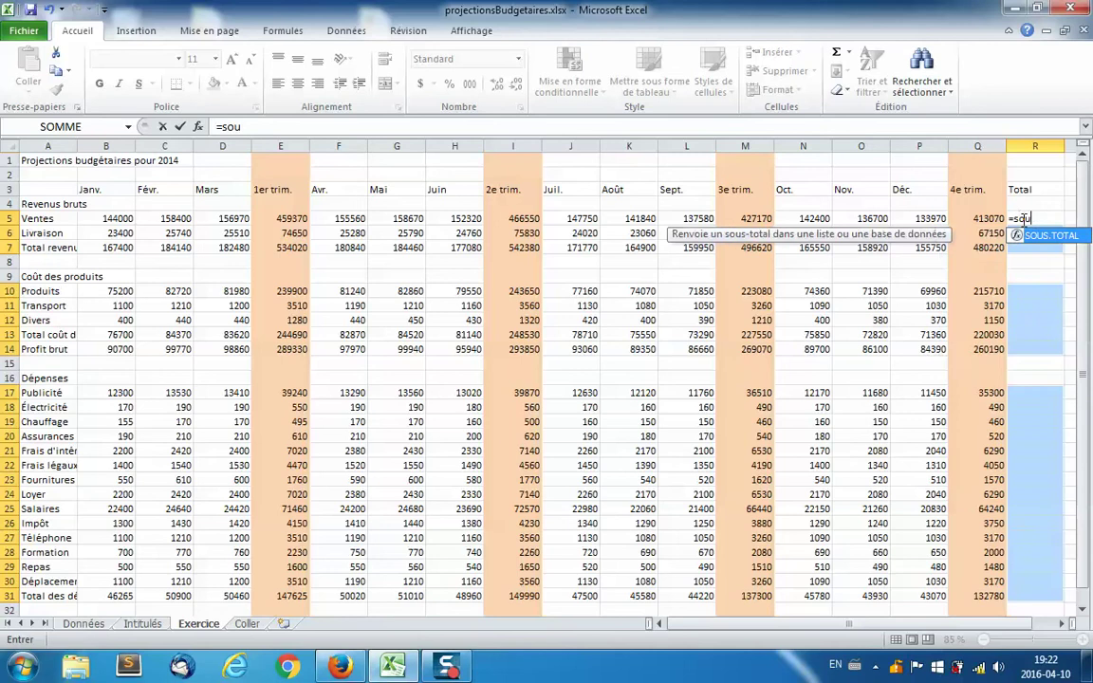
type("s")
double_click(1059, 235)
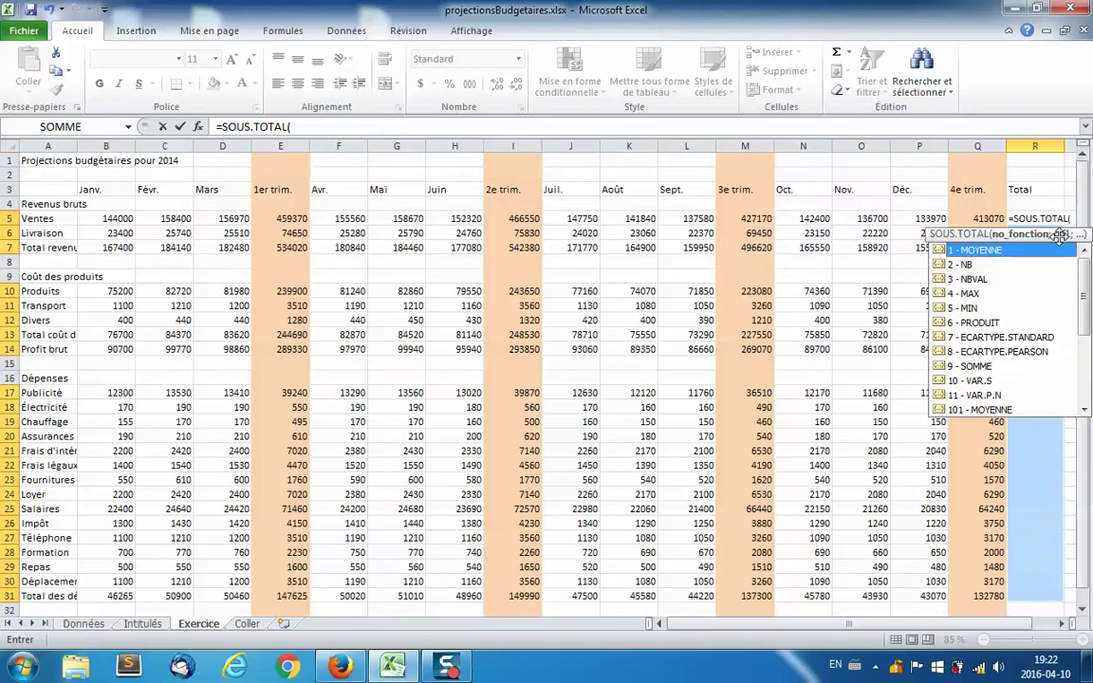
type("109;")
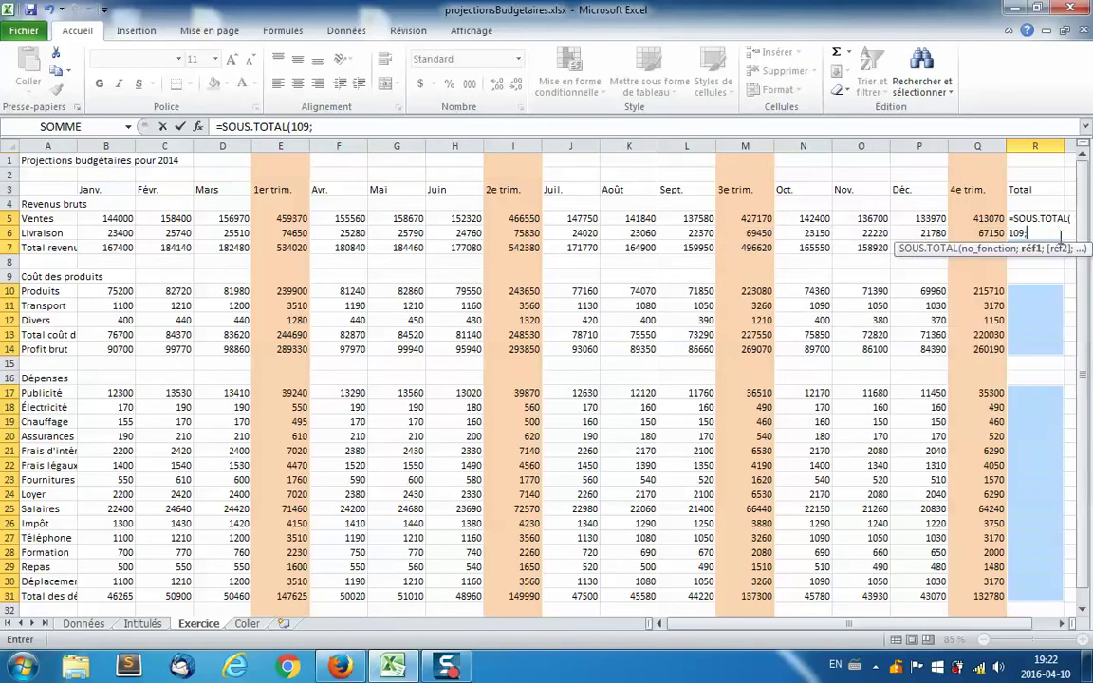
left_click(285, 218)
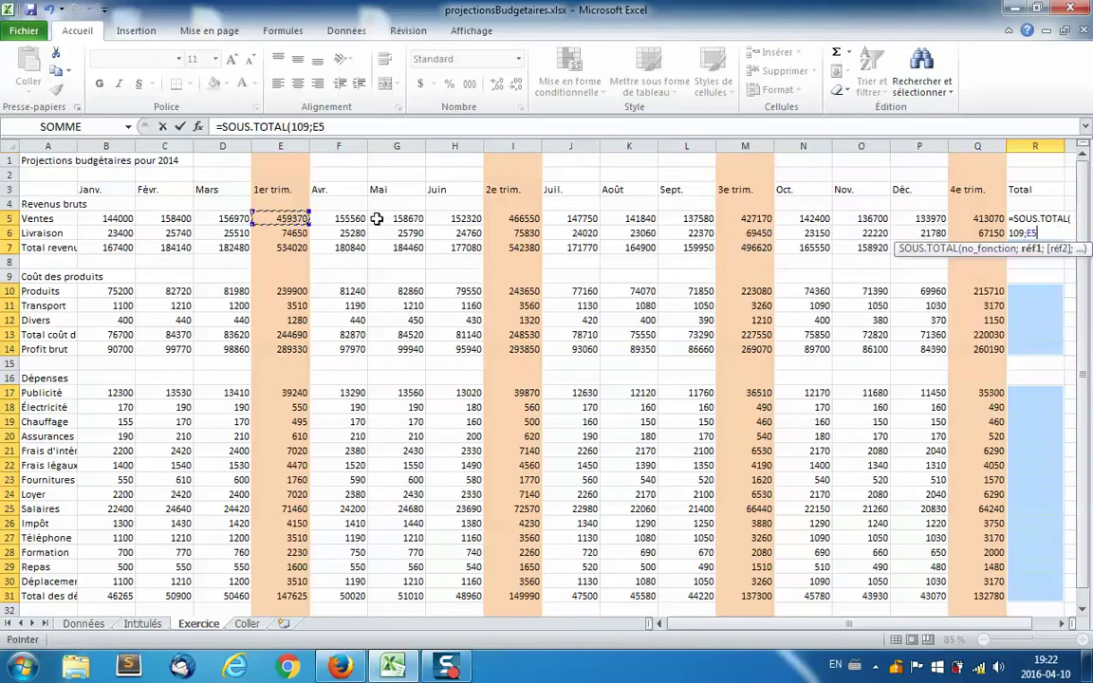
left_click(512, 218, "ctrl")
left_click(745, 218, "ctrl")
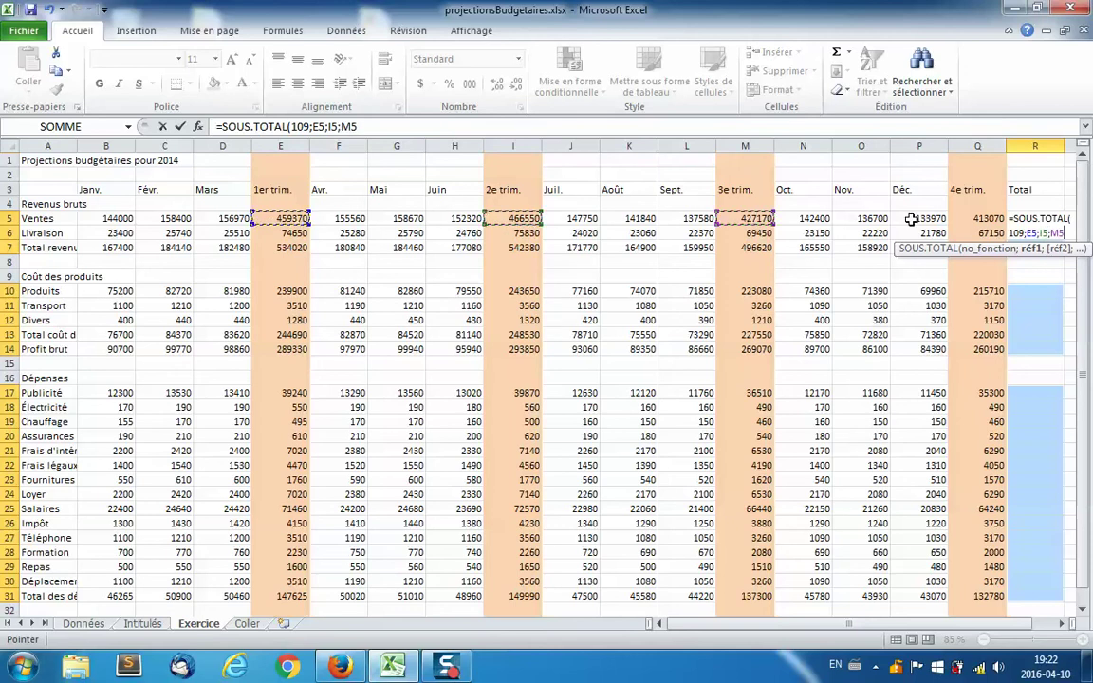
left_click(977, 220, "ctrl")
type(")")
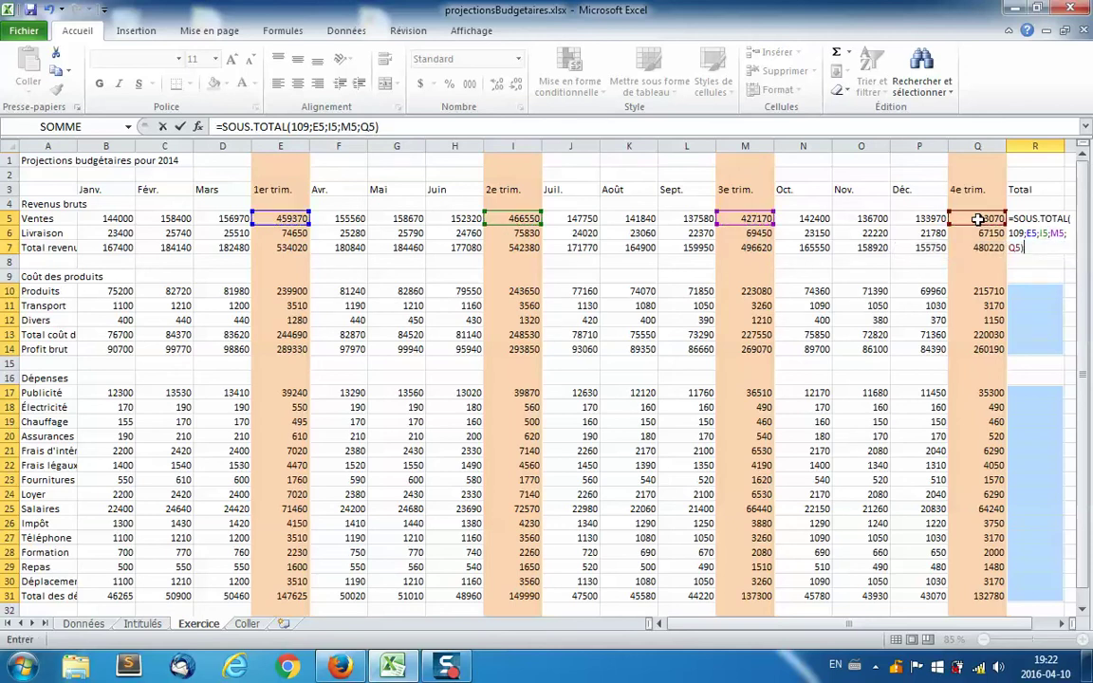
key("ctrl+Return")
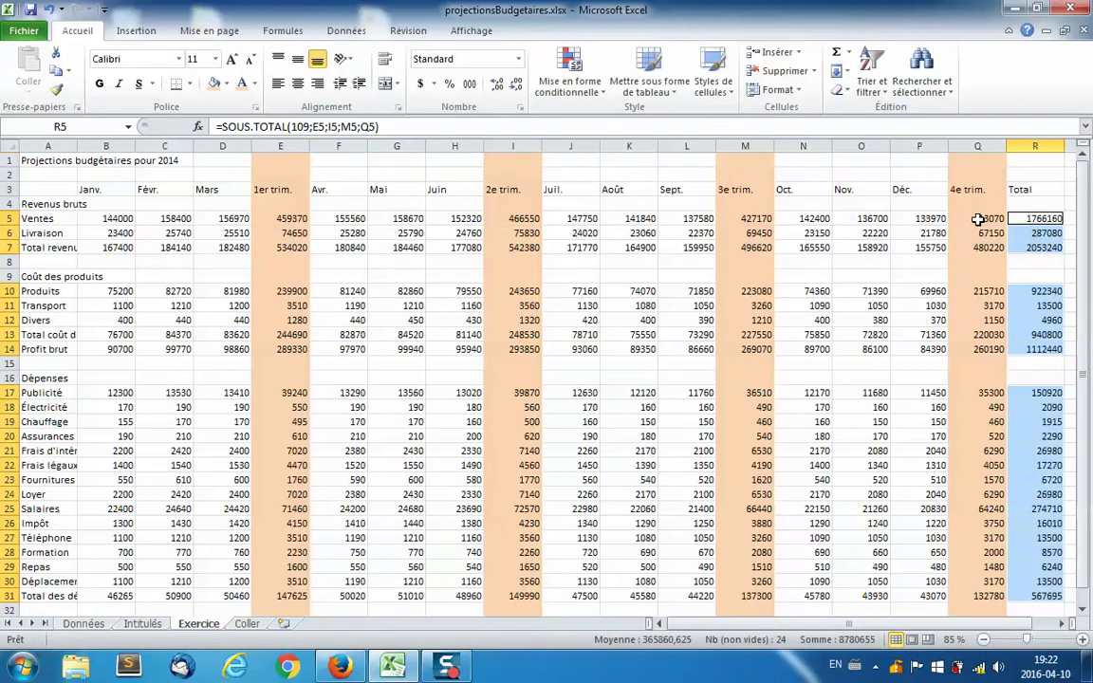
Step: Check the resulting formulas in R33, I17 and E5
scroll(1010, 280, "down", 1)
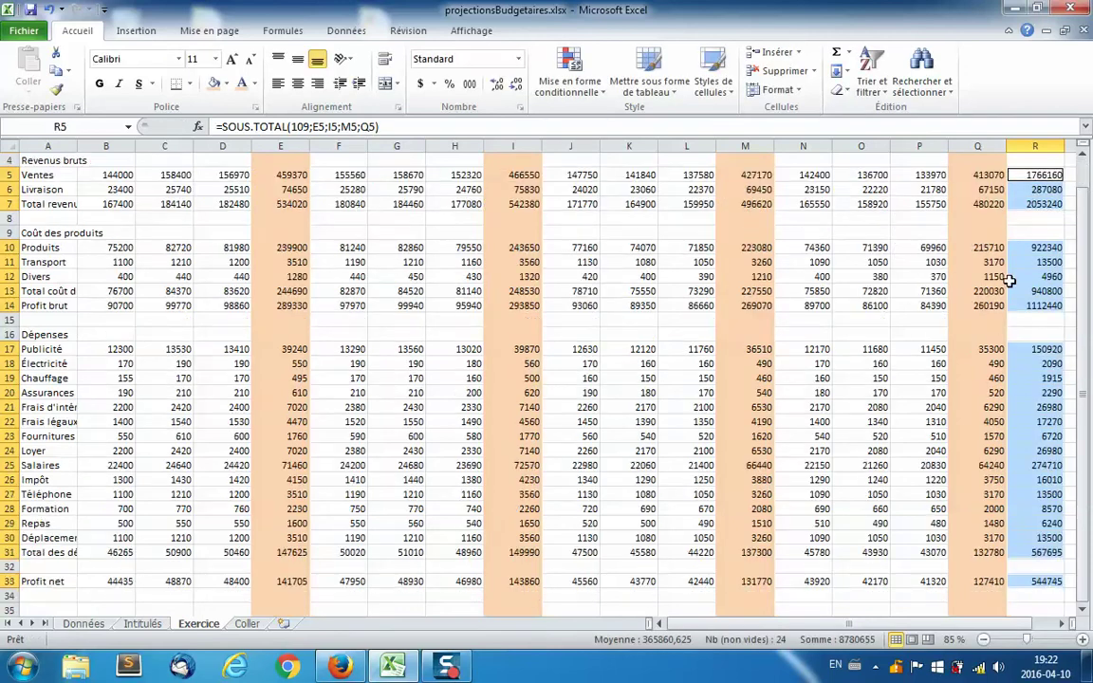
left_click(1045, 581)
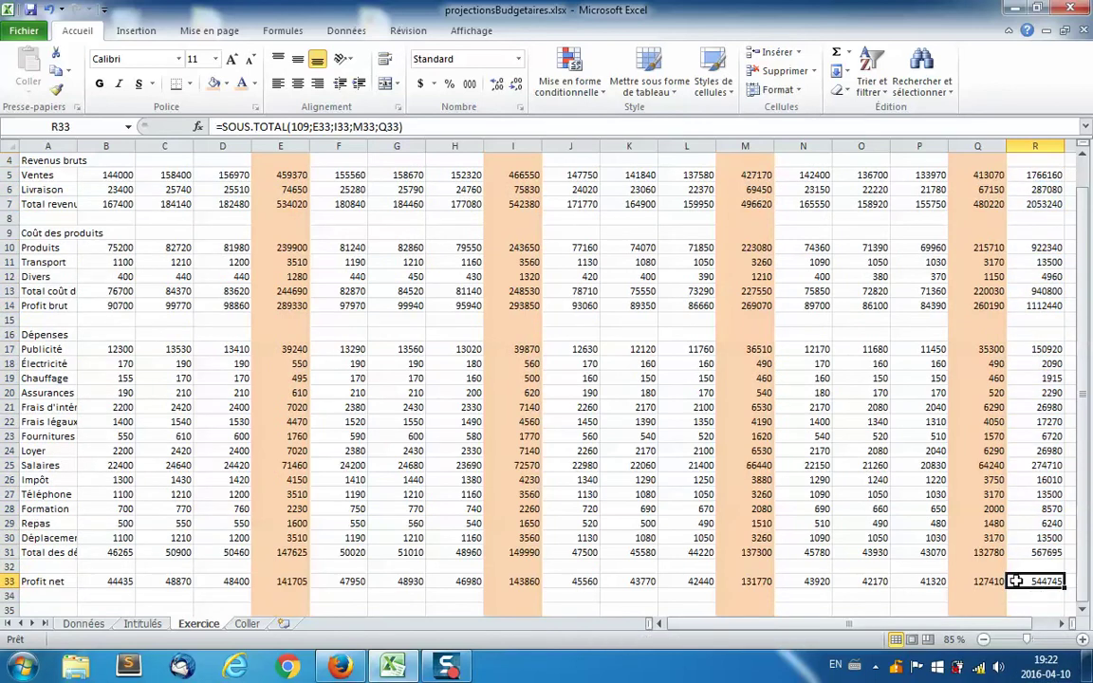
left_click(521, 349)
scroll(524, 353, "up", 1)
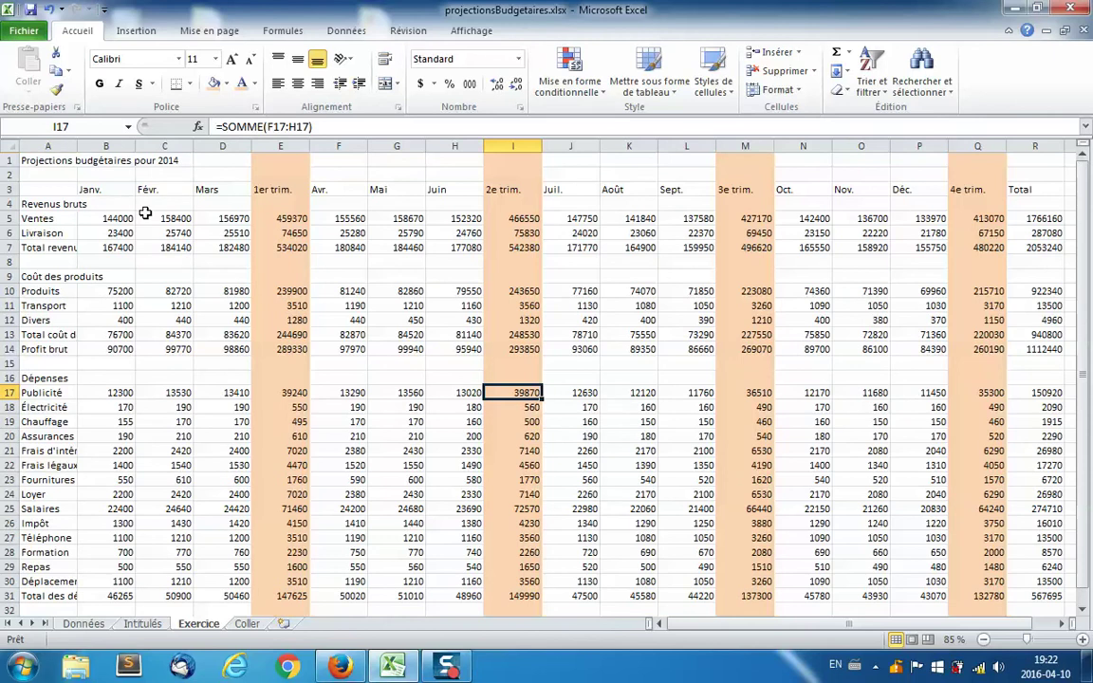
left_click(277, 219)
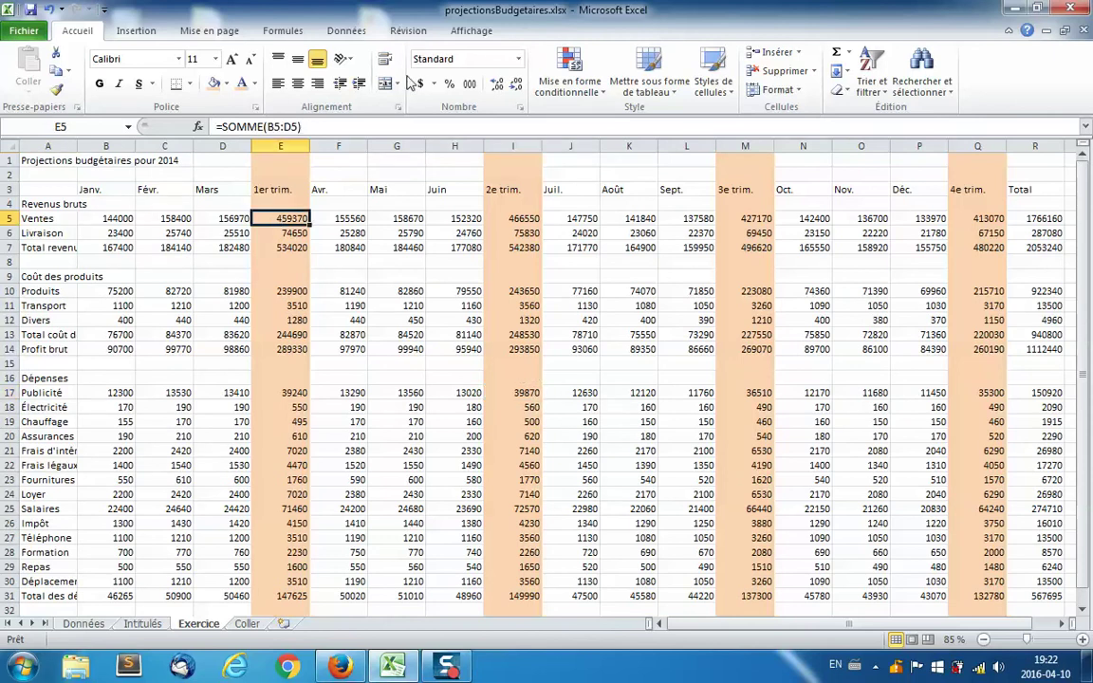
Step: Fill the Total column R with orange
left_click(1033, 165)
left_click(1034, 146)
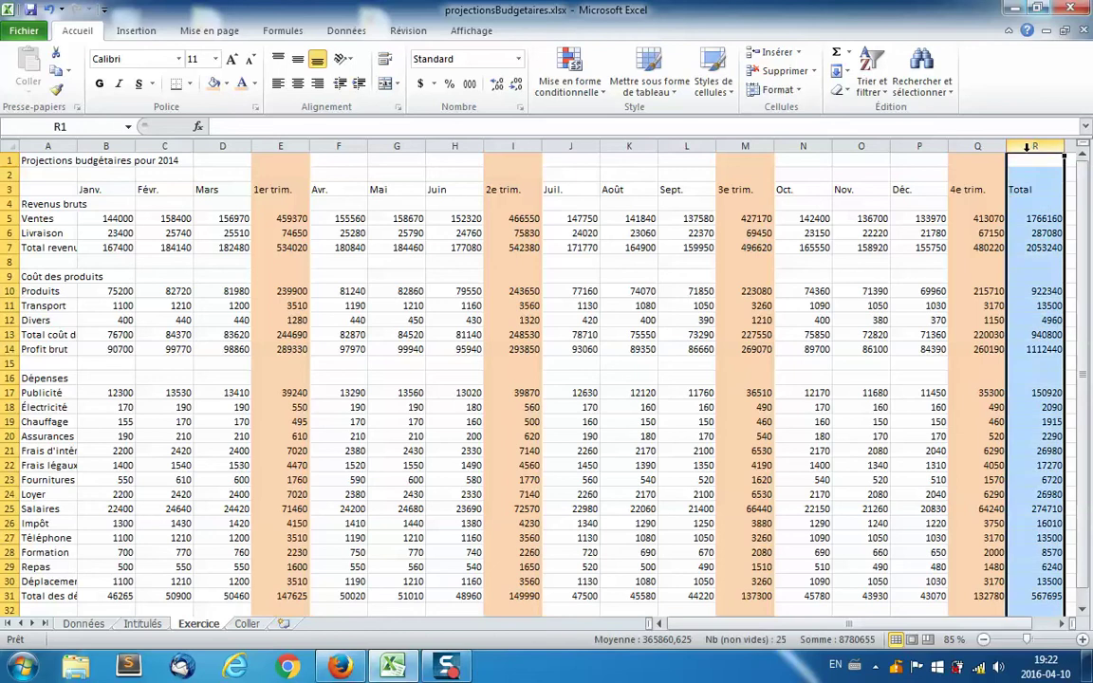
left_click(226, 84)
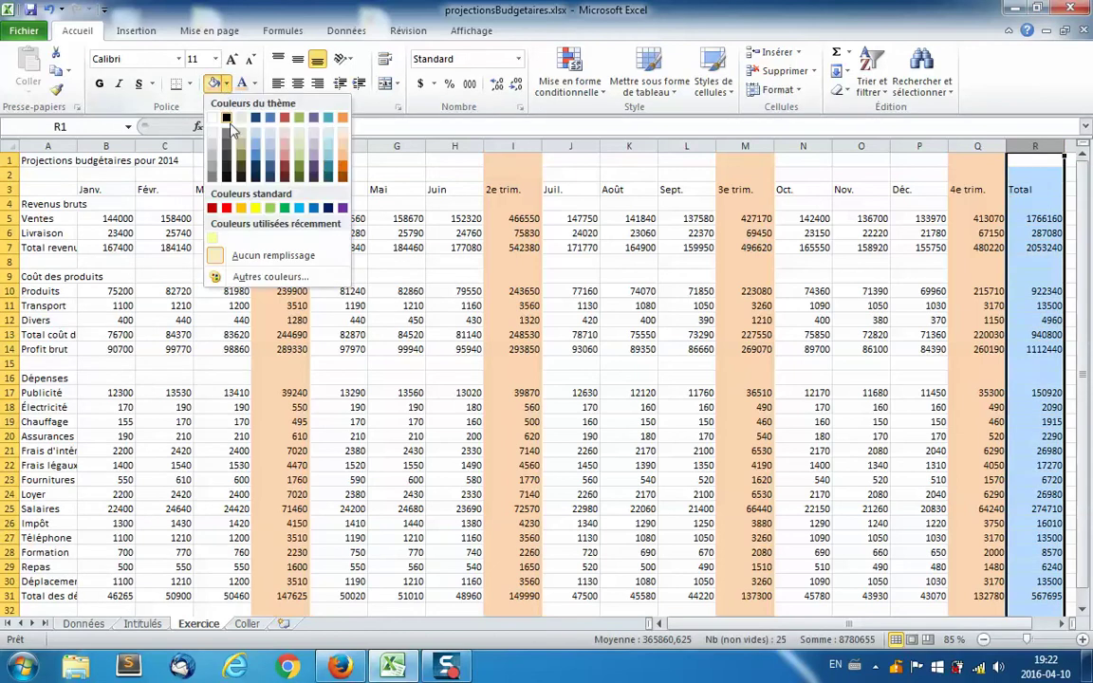
left_click(339, 156)
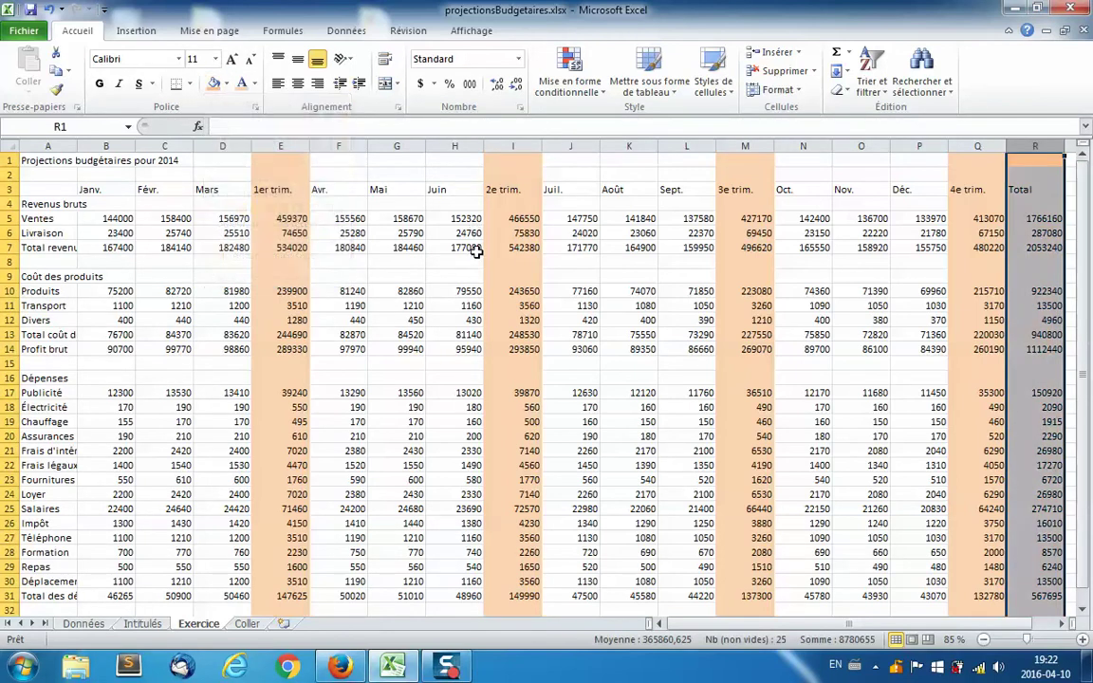
left_click(513, 250)
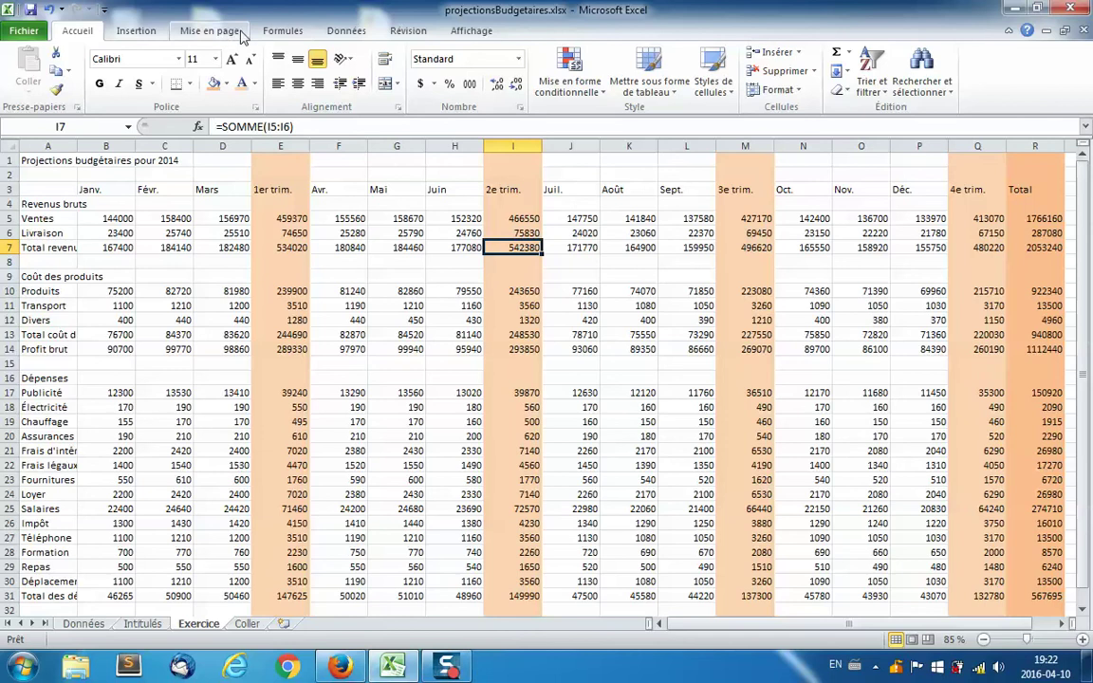
Step: Create an automatic outline, then test collapsing and expanding the quarter month groups
left_click(328, 32)
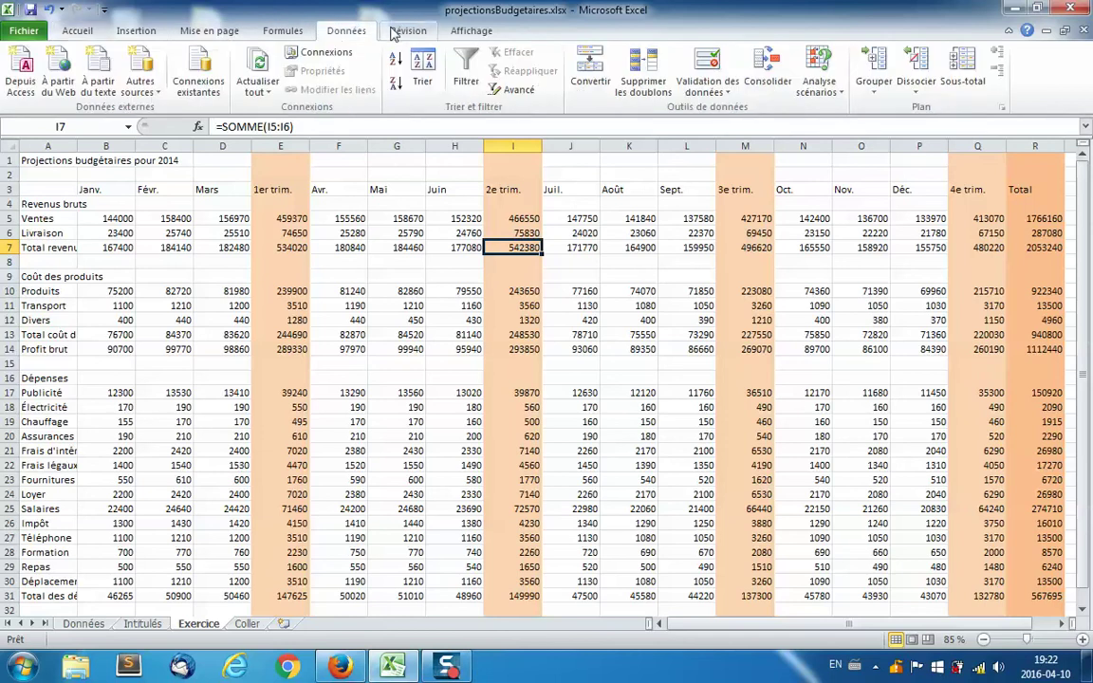
left_click(878, 90)
left_click(808, 120)
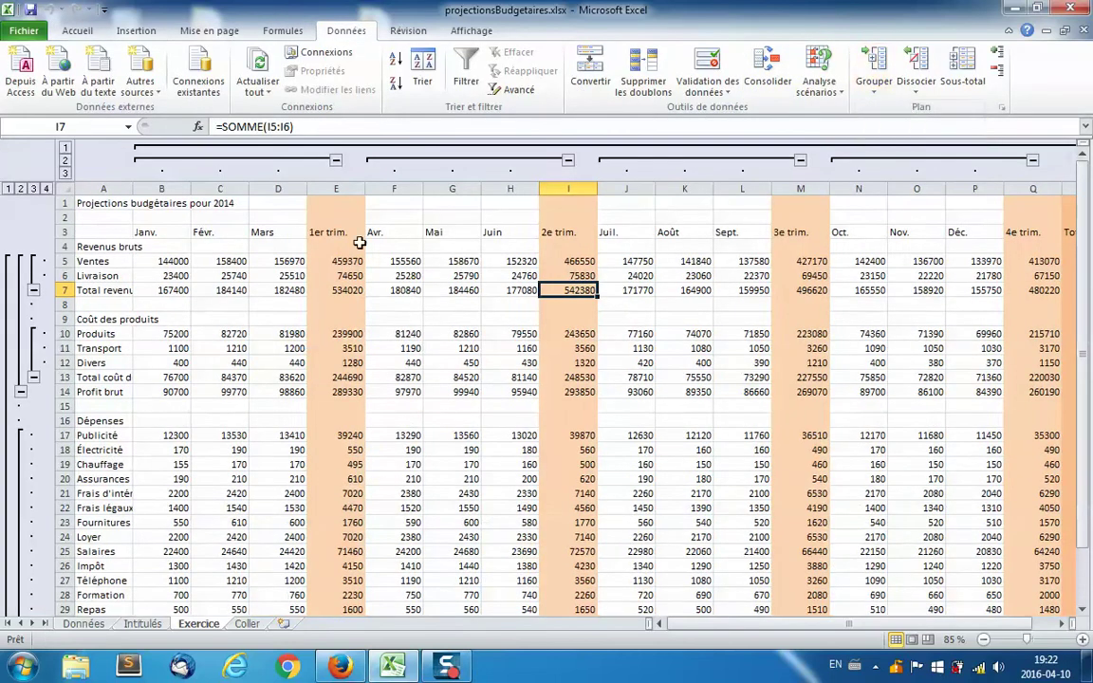
left_click(336, 161)
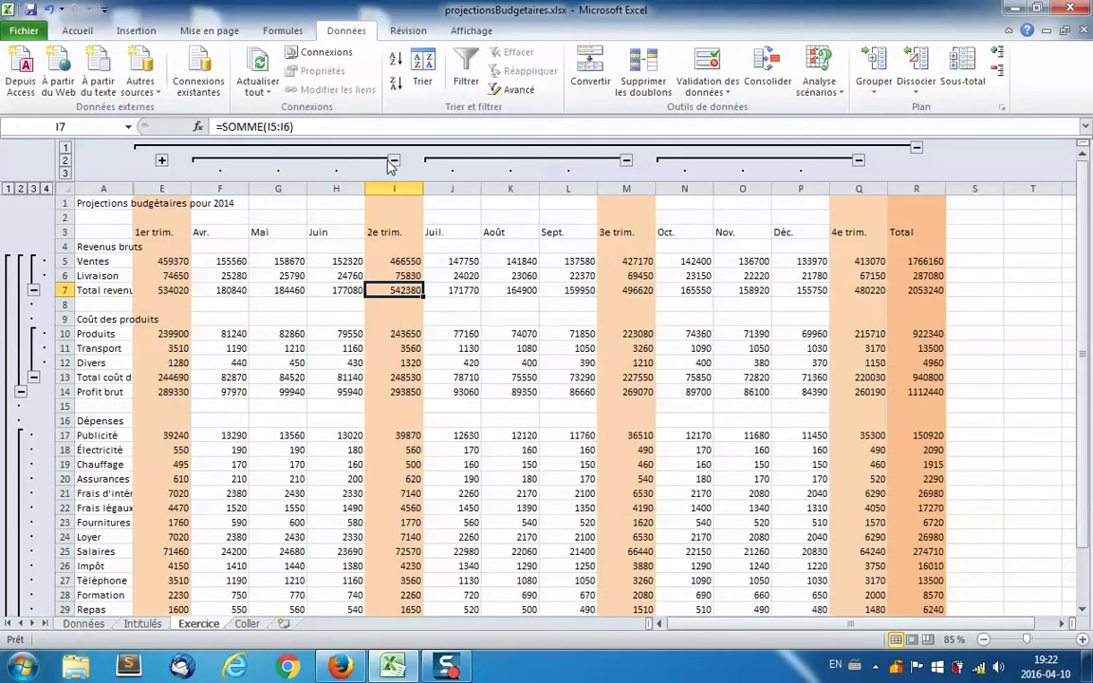
left_click(393, 161)
left_click(452, 161)
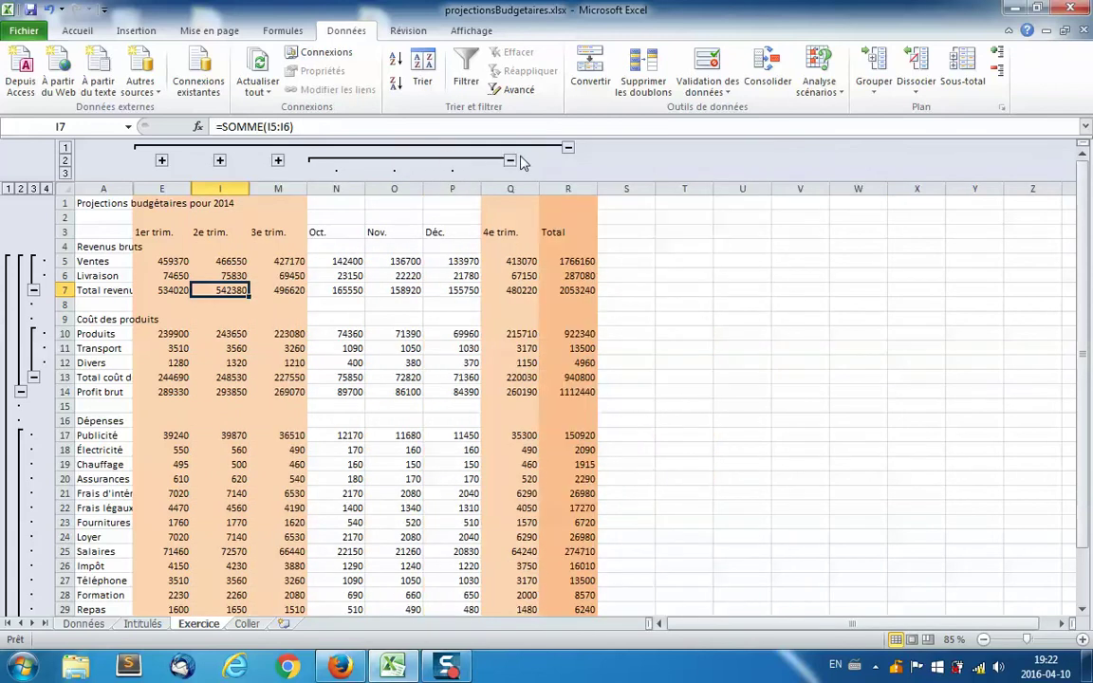
left_click(511, 161)
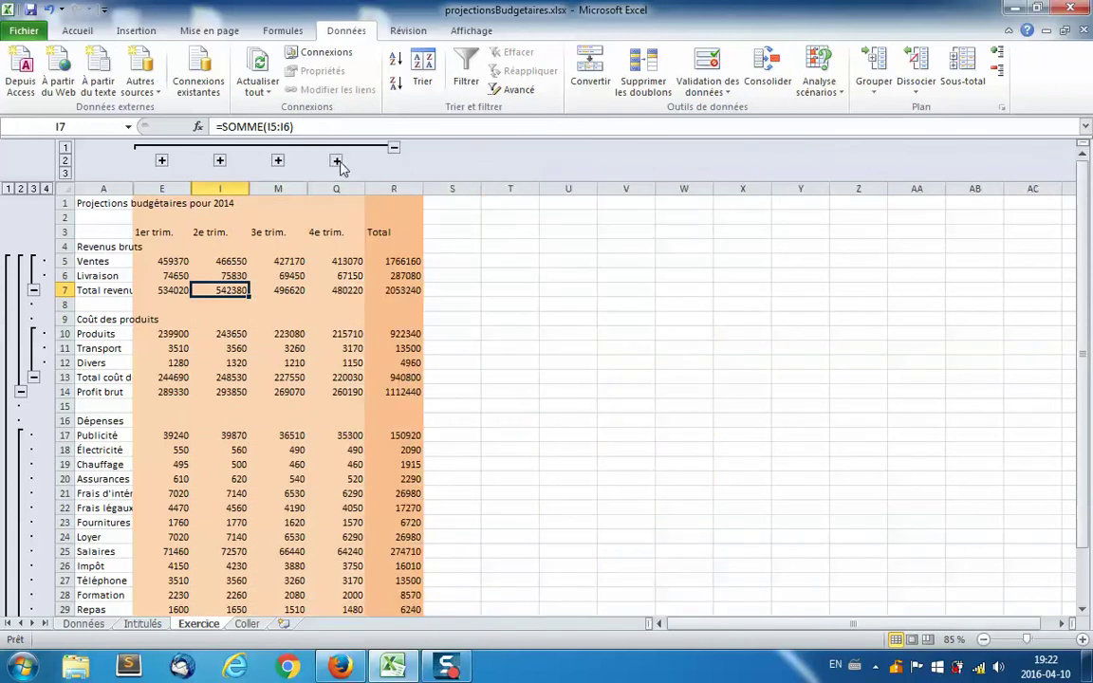
left_click(336, 162)
left_click(561, 147)
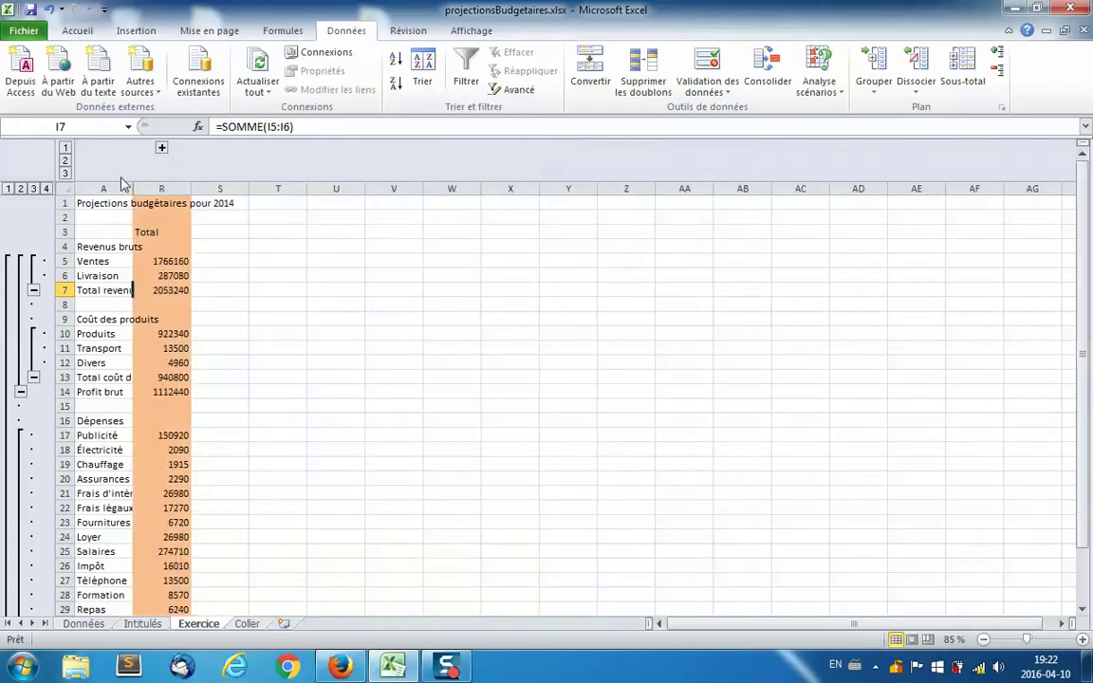
left_click(161, 149)
left_click(220, 232)
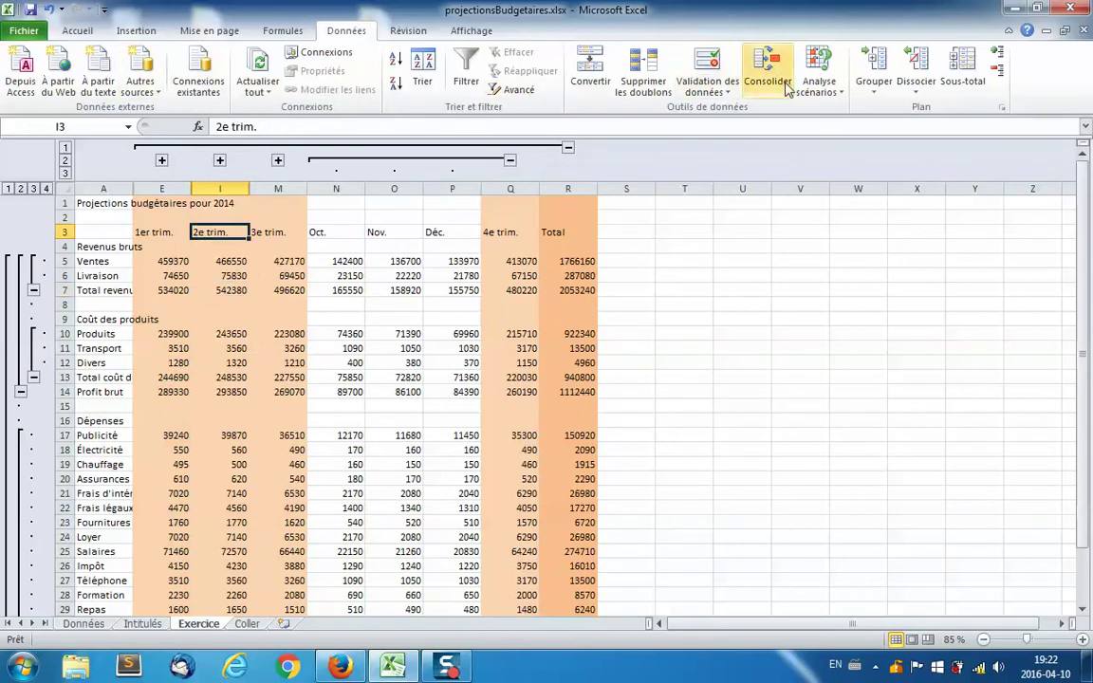
Step: Clear the automatic outline from the sheet
left_click(906, 93)
left_click(925, 125)
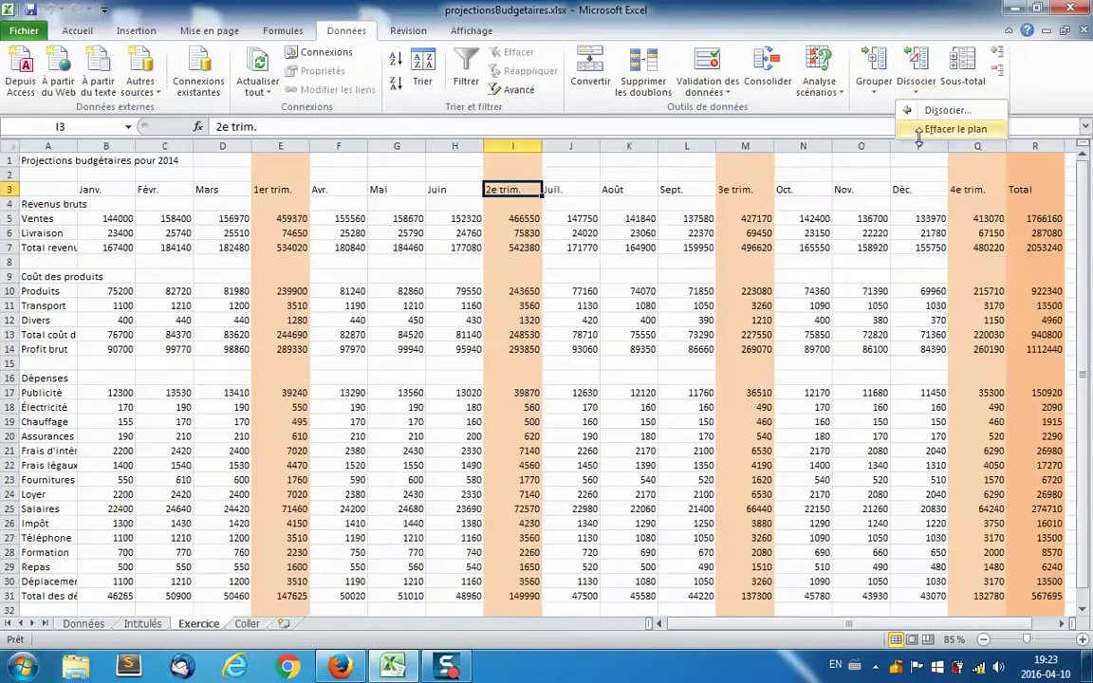
left_click(655, 345)
Step: Set the first-quarter column E to No Fill
left_click(265, 145)
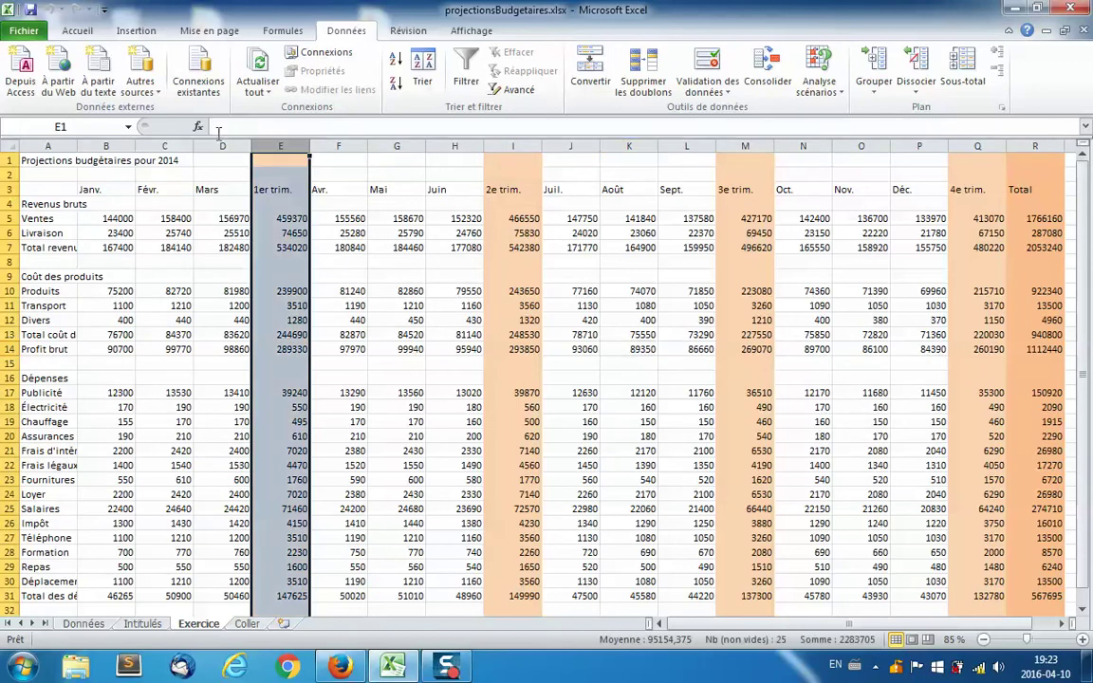
left_click(92, 31)
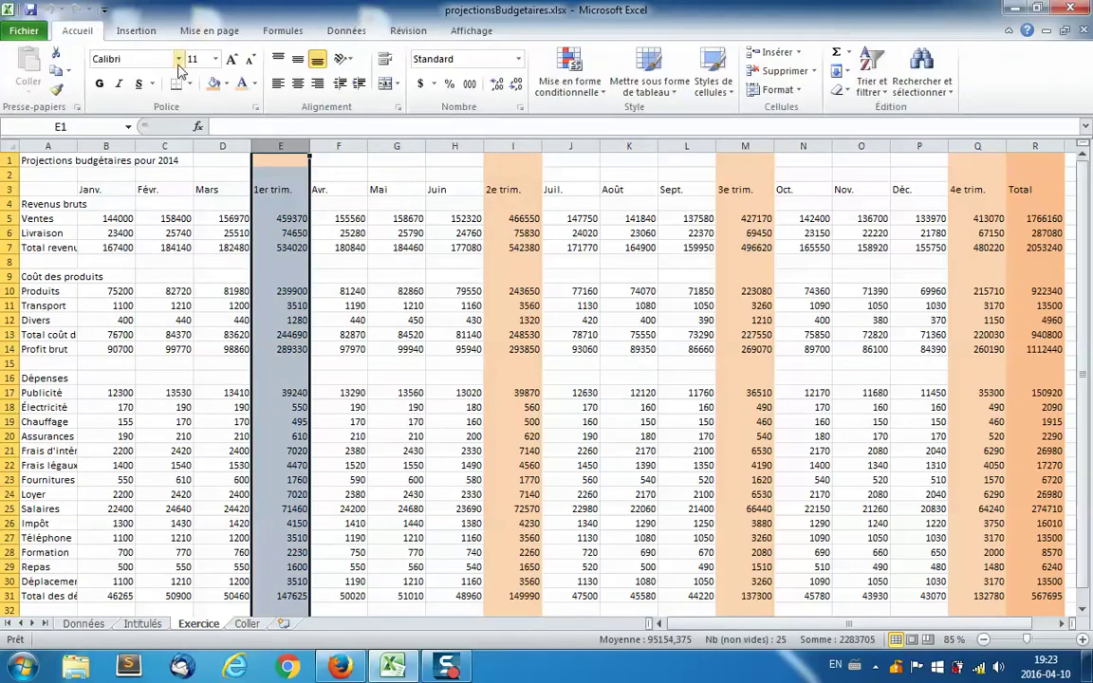
left_click(227, 84)
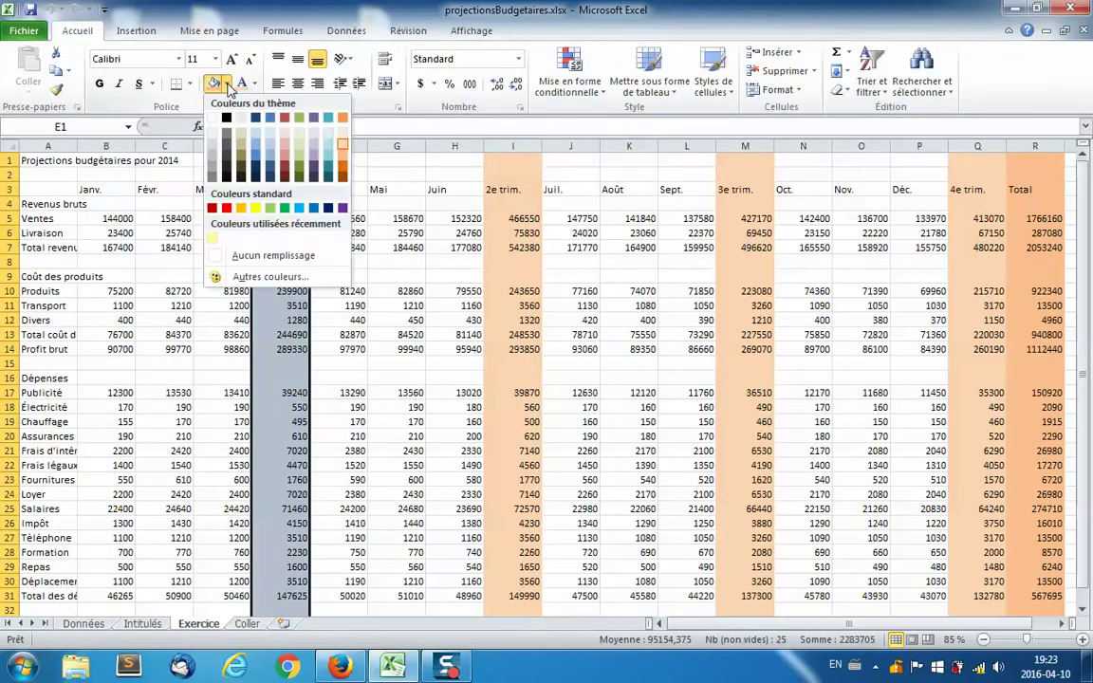
left_click(226, 256)
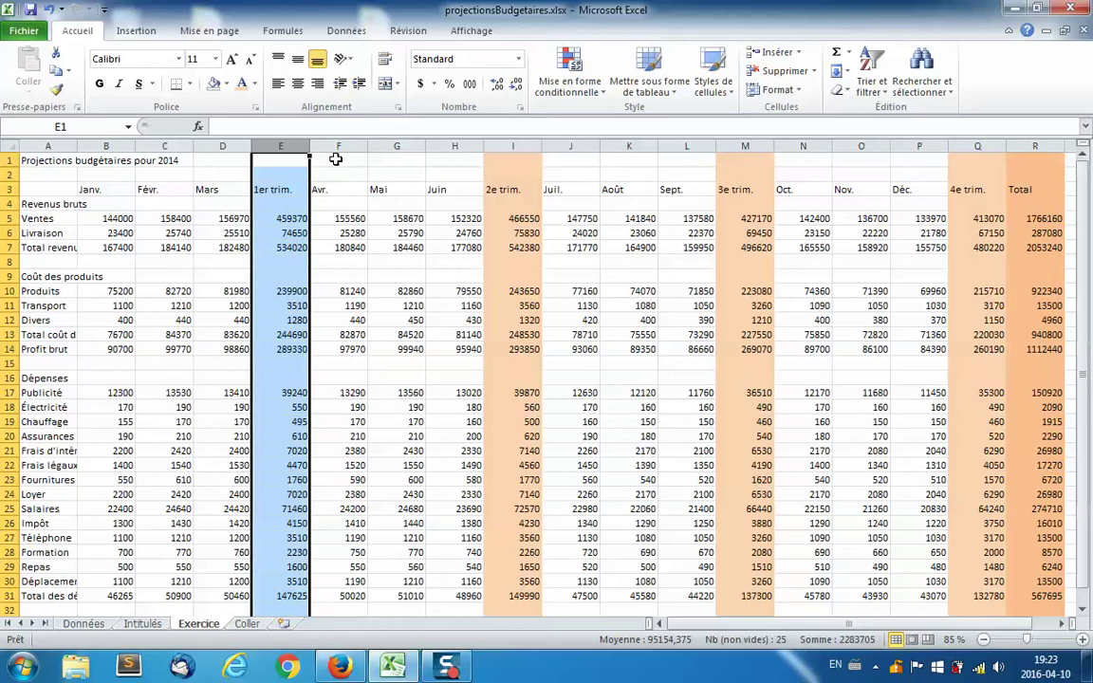
Step: Copy column E's unshaded formatting onto columns I, M, Q and R with Format Painter
left_click(56, 88)
left_click(498, 145)
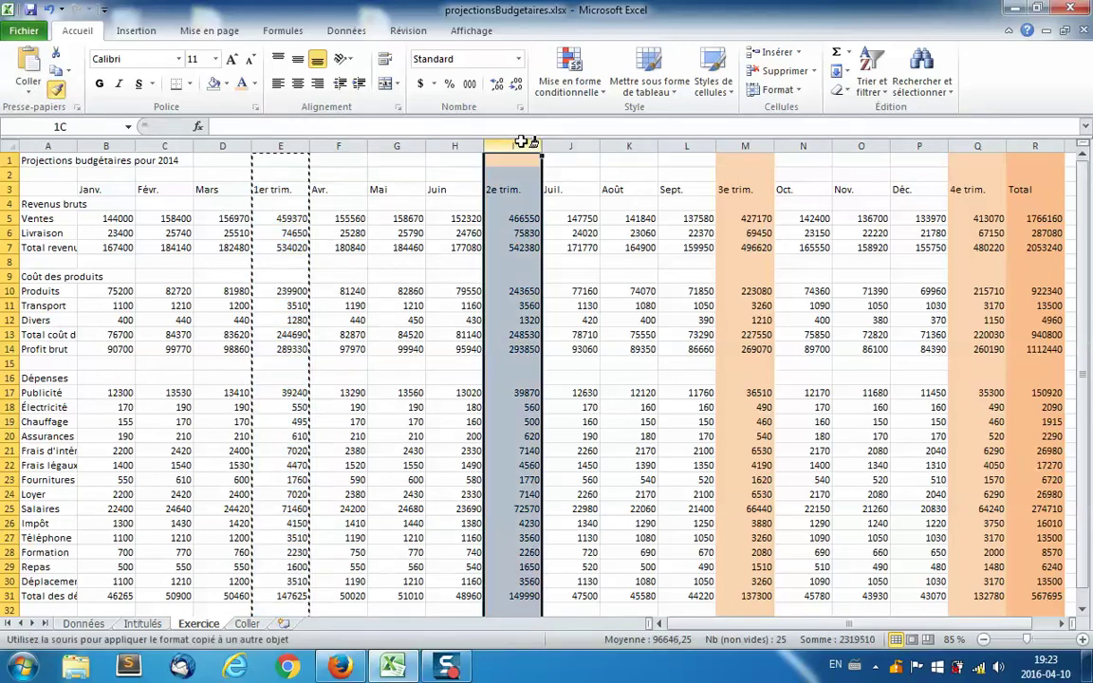
left_click(745, 146)
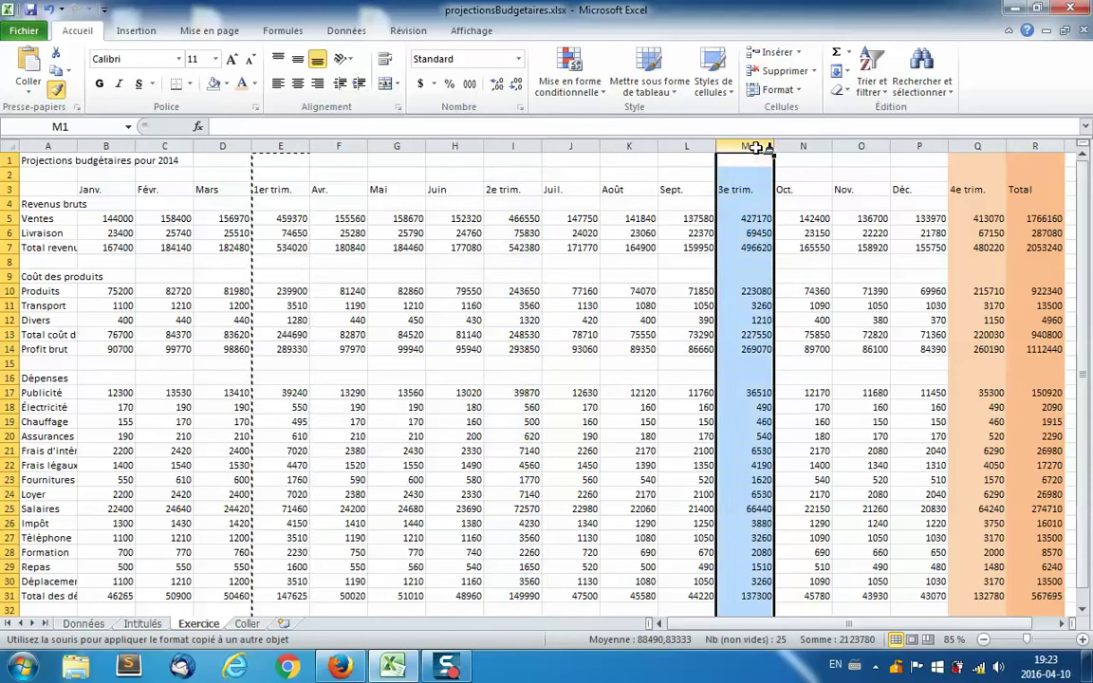
left_click(982, 146)
left_click(1039, 145)
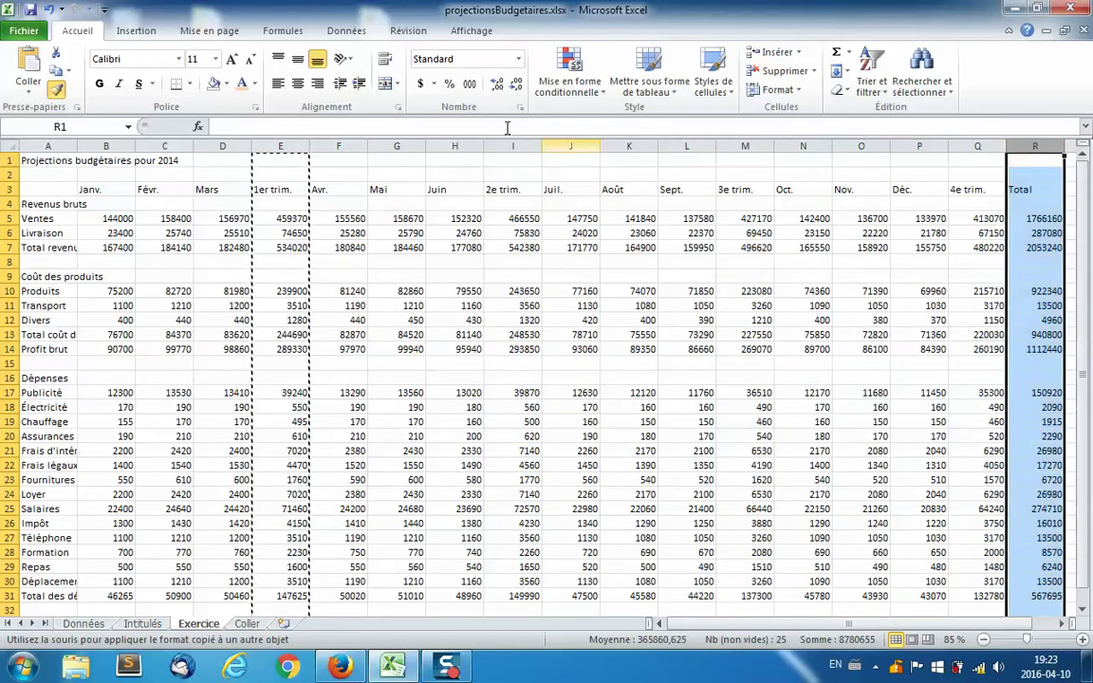
left_click(67, 91)
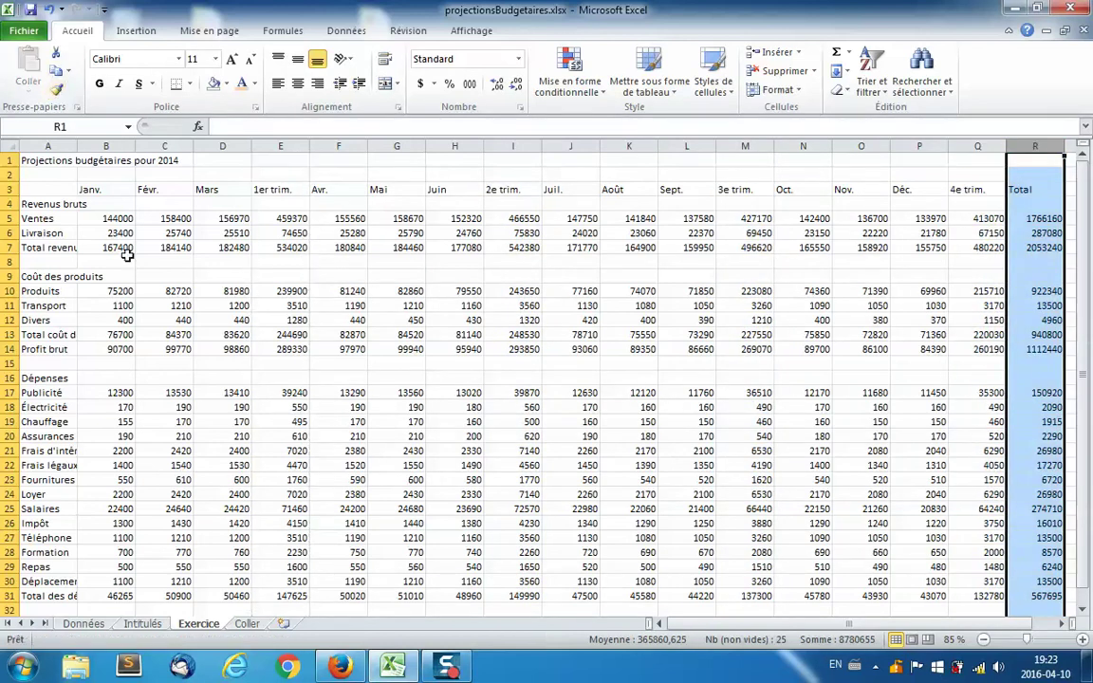
left_click(754, 204)
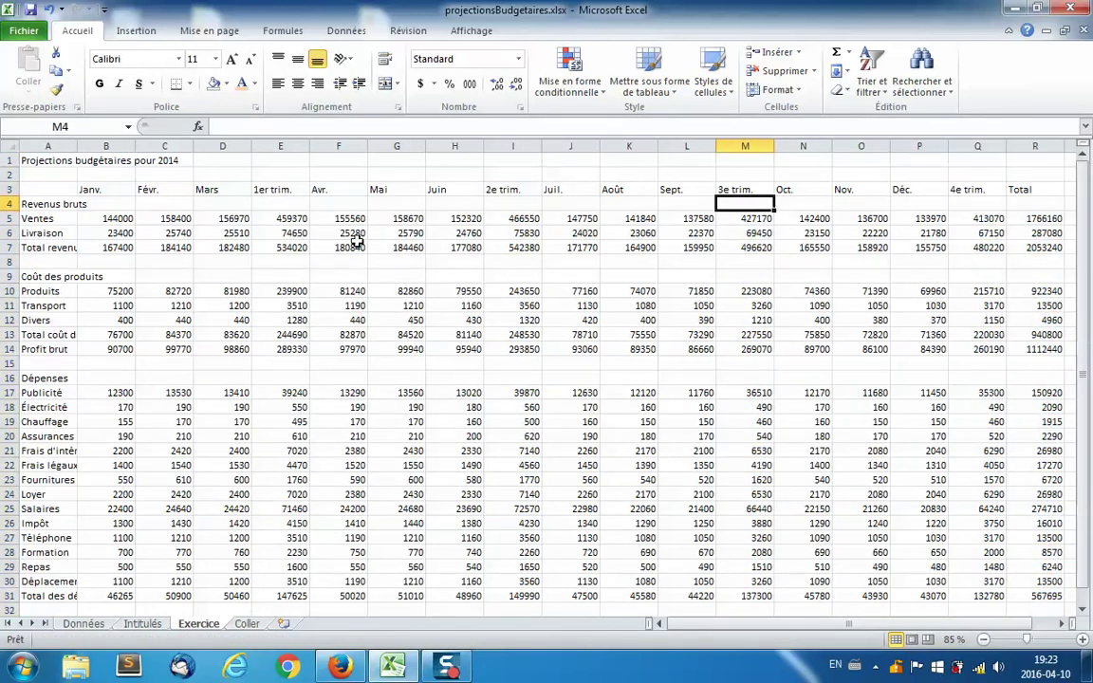
Step: Merge the title across A1:D1 and make it 16 pt bold dark violet
left_click_drag(52, 166, 223, 161)
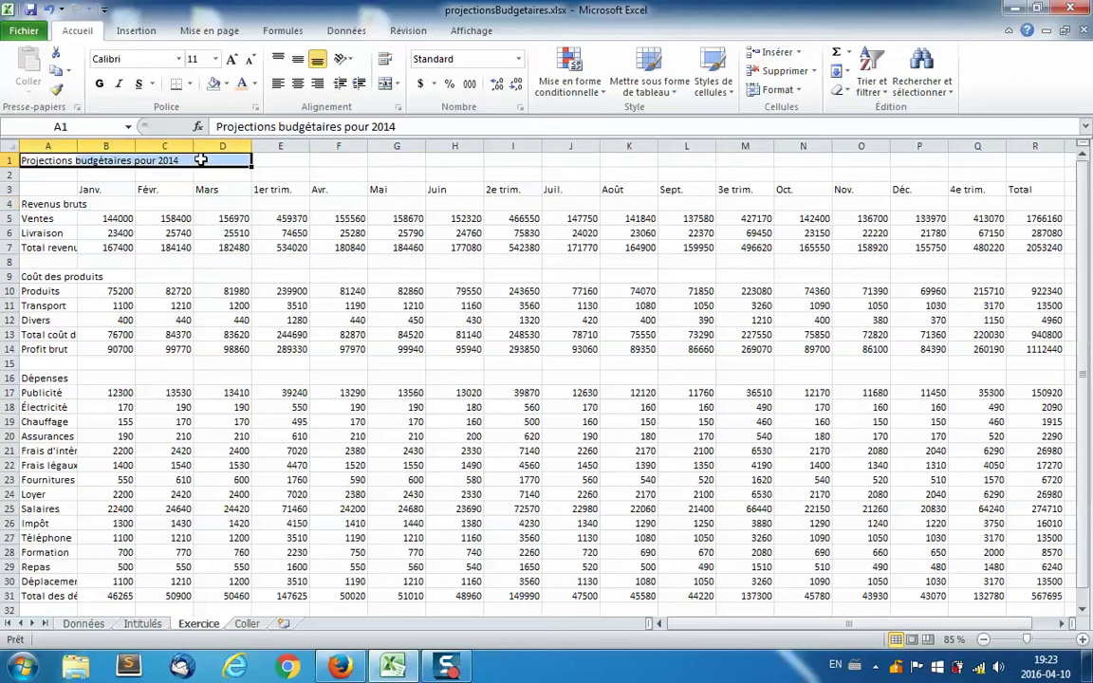
left_click(399, 83)
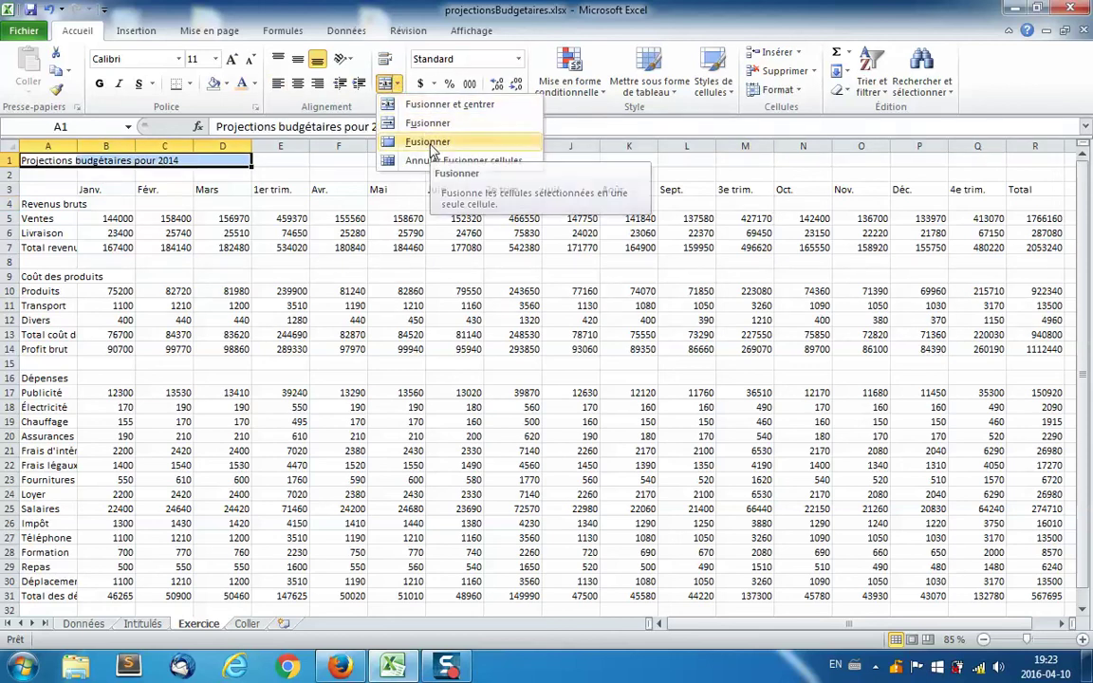
left_click(429, 143)
left_click(214, 59)
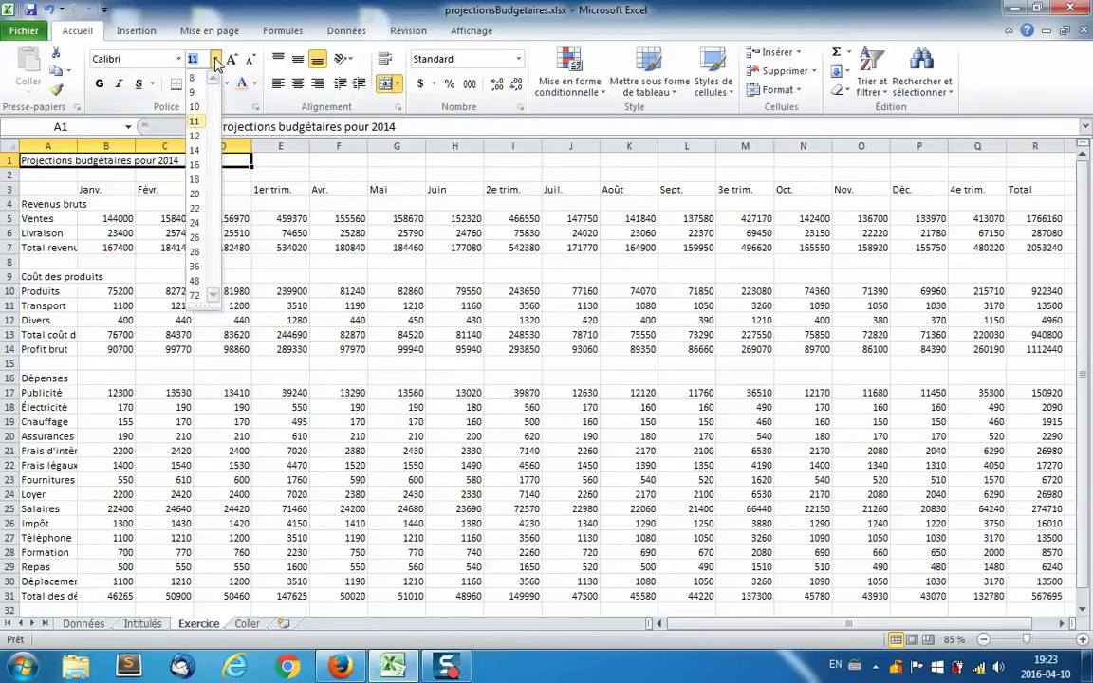
left_click(195, 164)
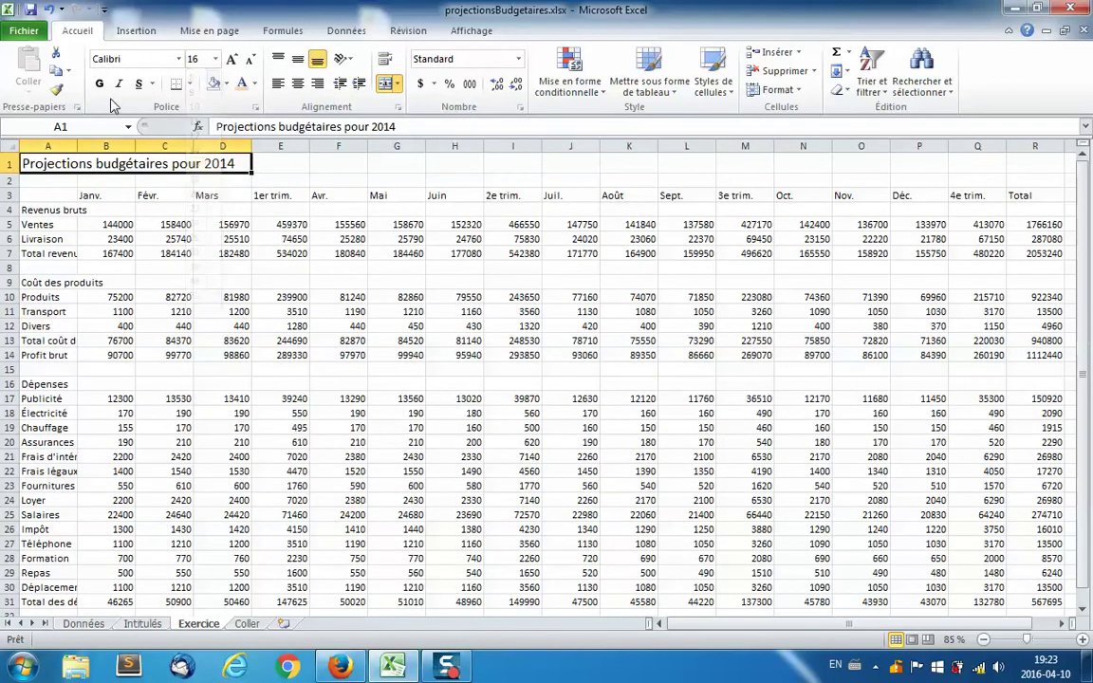
left_click(99, 84)
left_click(253, 84)
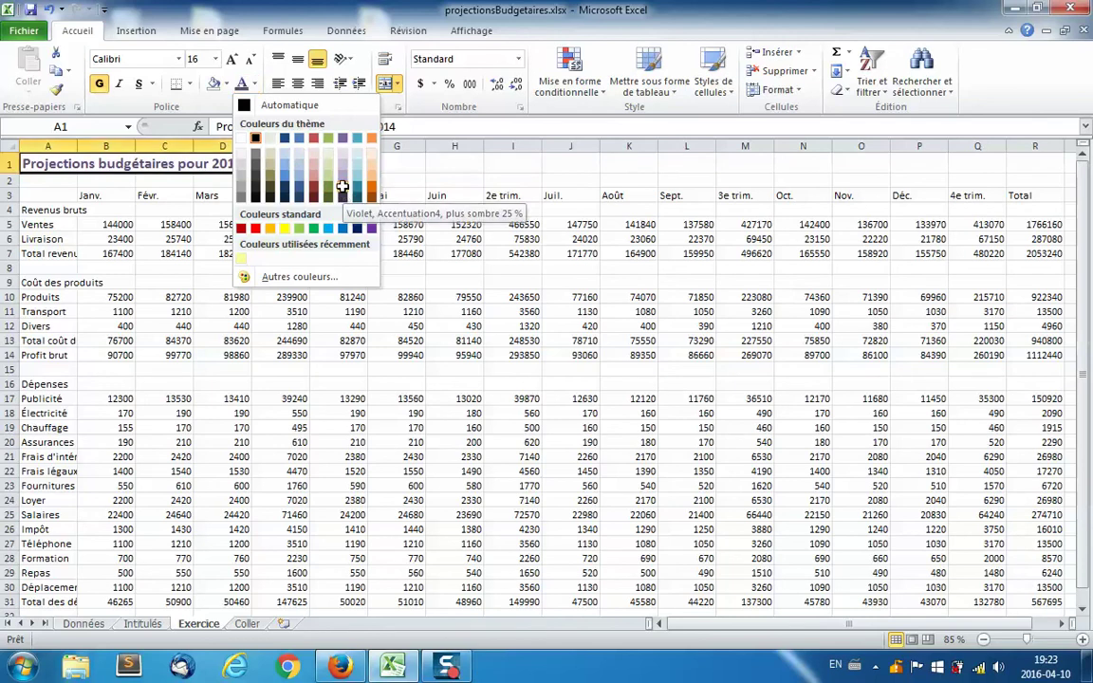
left_click(342, 188)
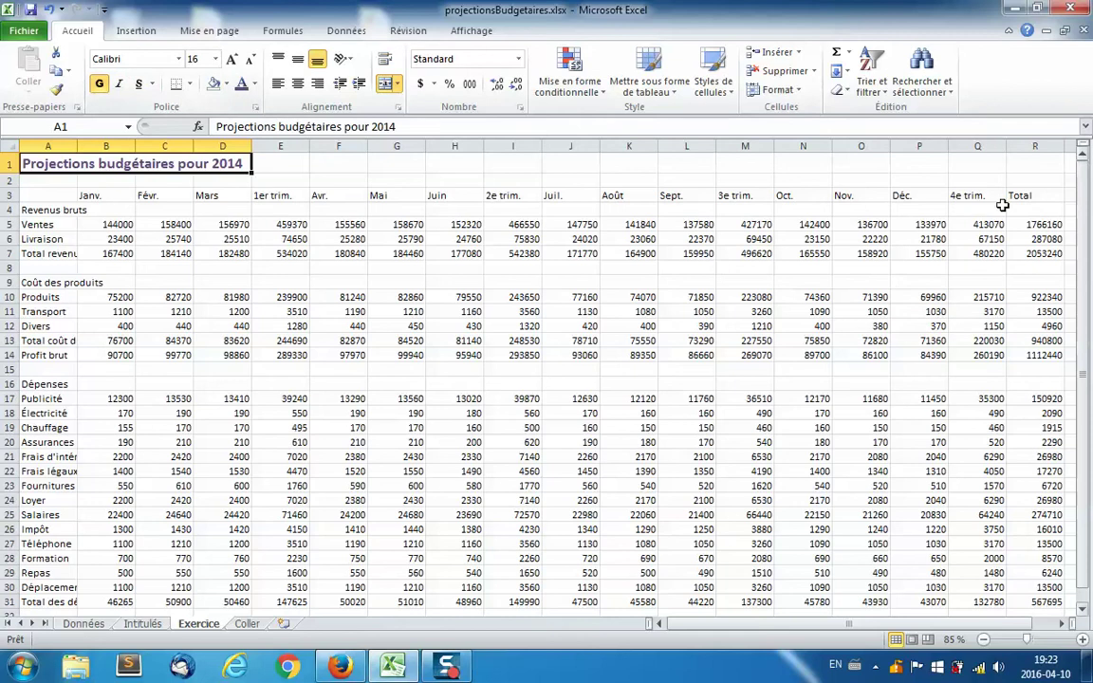
Step: Bold the row 3 headers, the column A labels and the Profit net row
mouse_move(1026, 194)
left_mouse_down()
mouse_move(97, 196)
mouse_move(44, 220)
mouse_move(52, 601)
left_mouse_up()
left_click(59, 282, "ctrl")
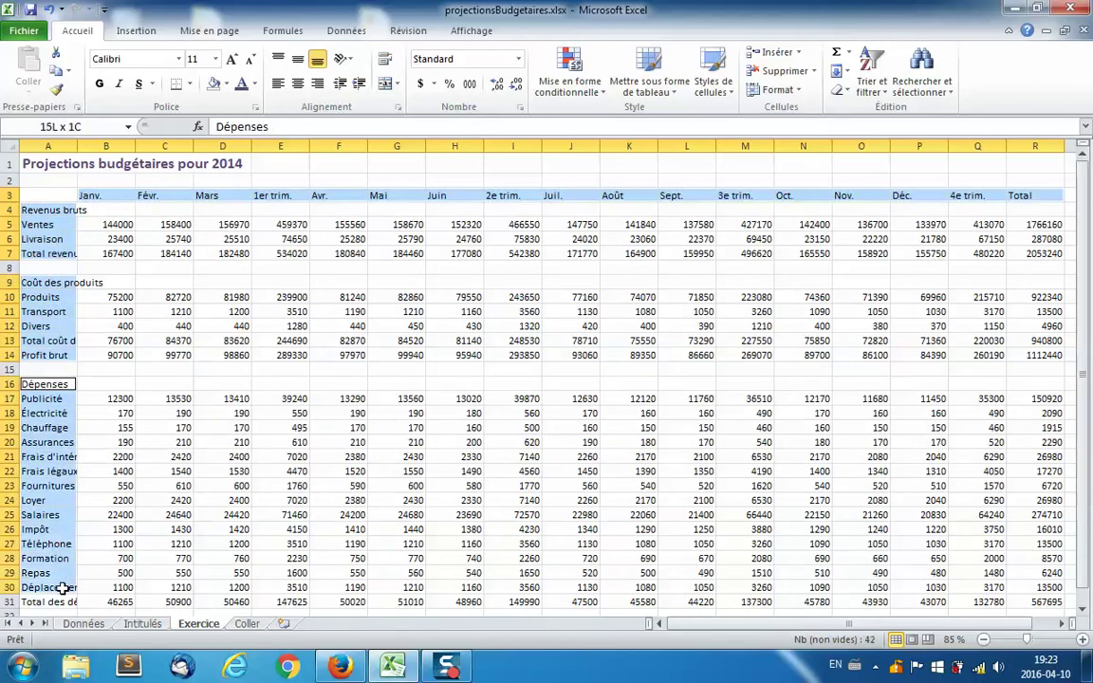
scroll(120, 558, "down", 2)
mouse_move(58, 537)
left_mouse_down()
mouse_move(1015, 535)
mouse_move(816, 535)
left_mouse_up()
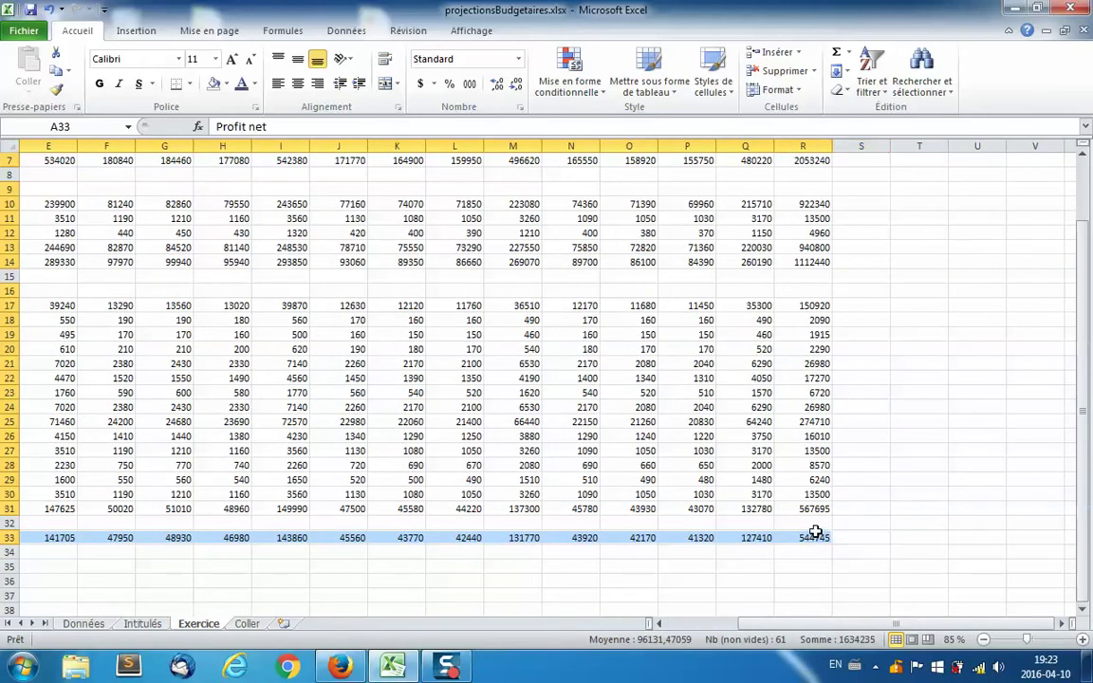
left_click(99, 84)
scroll(275, 299, "up", 2)
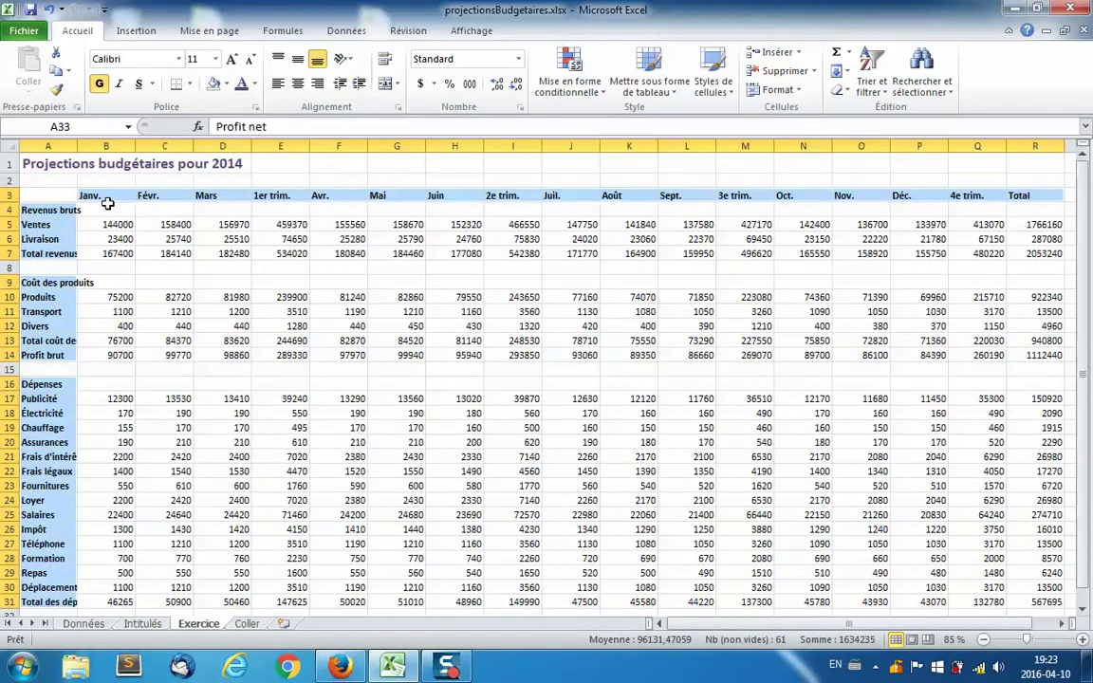
Step: Right-align the row 3 headers and superscript the suffix in the 1er trim. heading
left_click_drag(107, 203, 1028, 195)
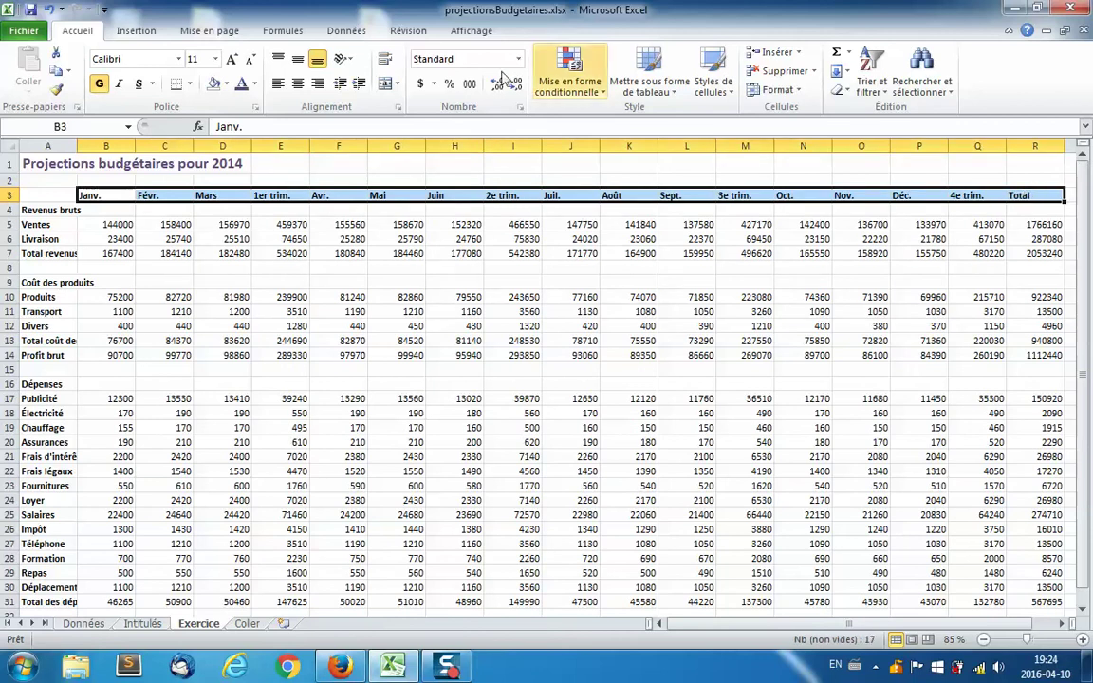
left_click(317, 83)
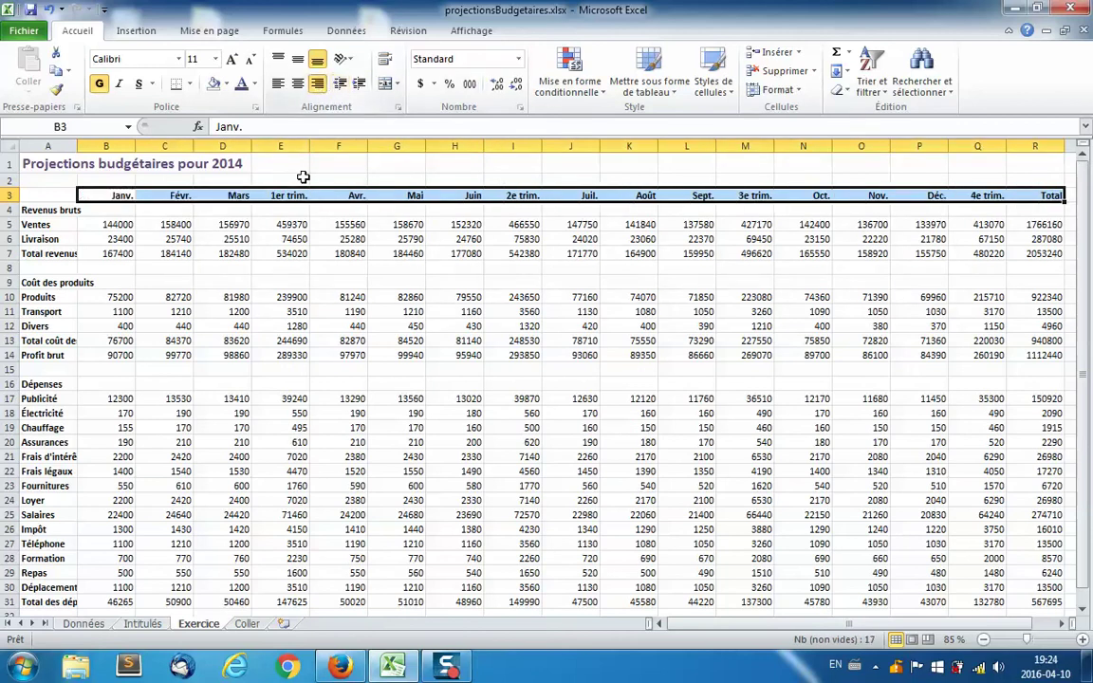
left_click(278, 196)
double_click(278, 196)
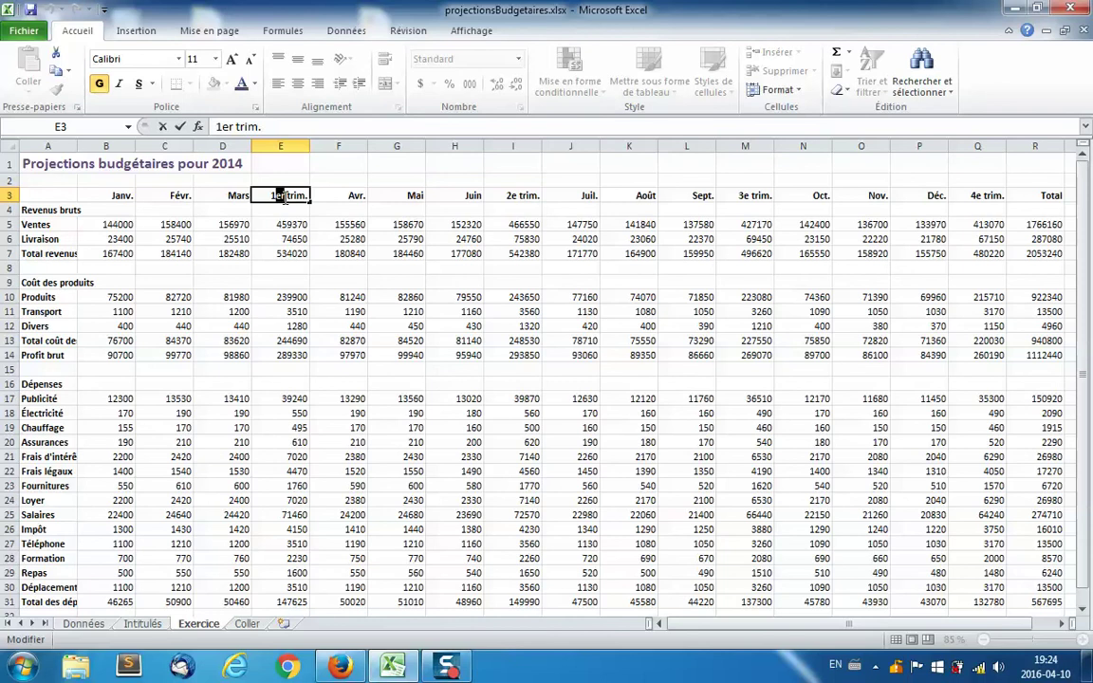
key("ctrl+1")
left_click(423, 371)
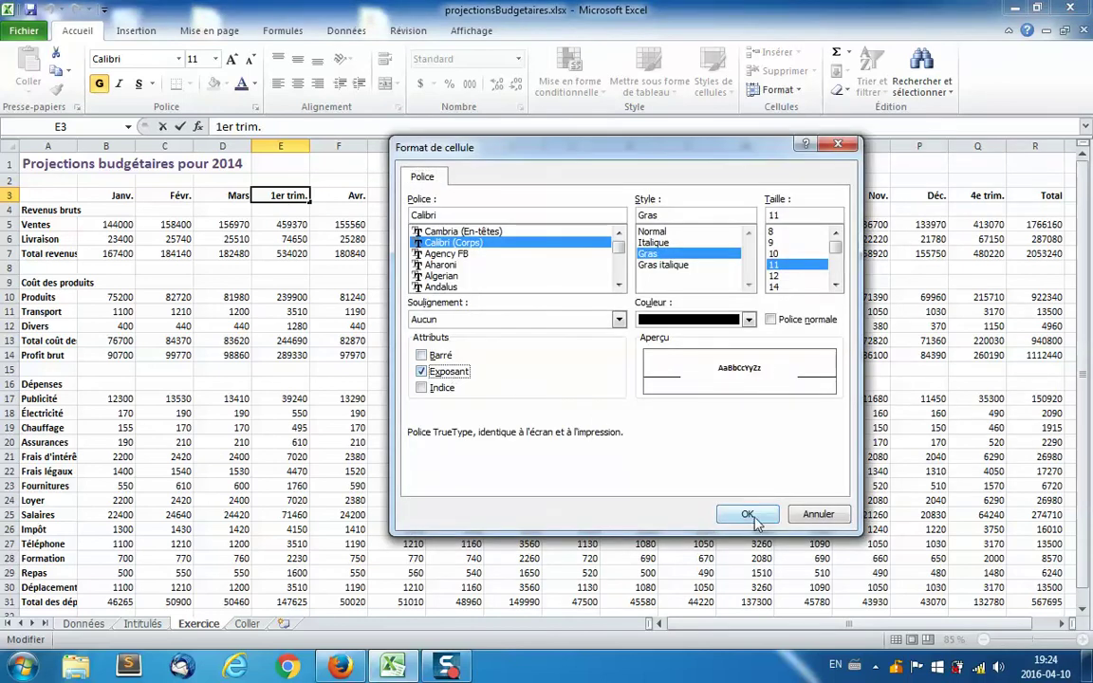
left_click(748, 514)
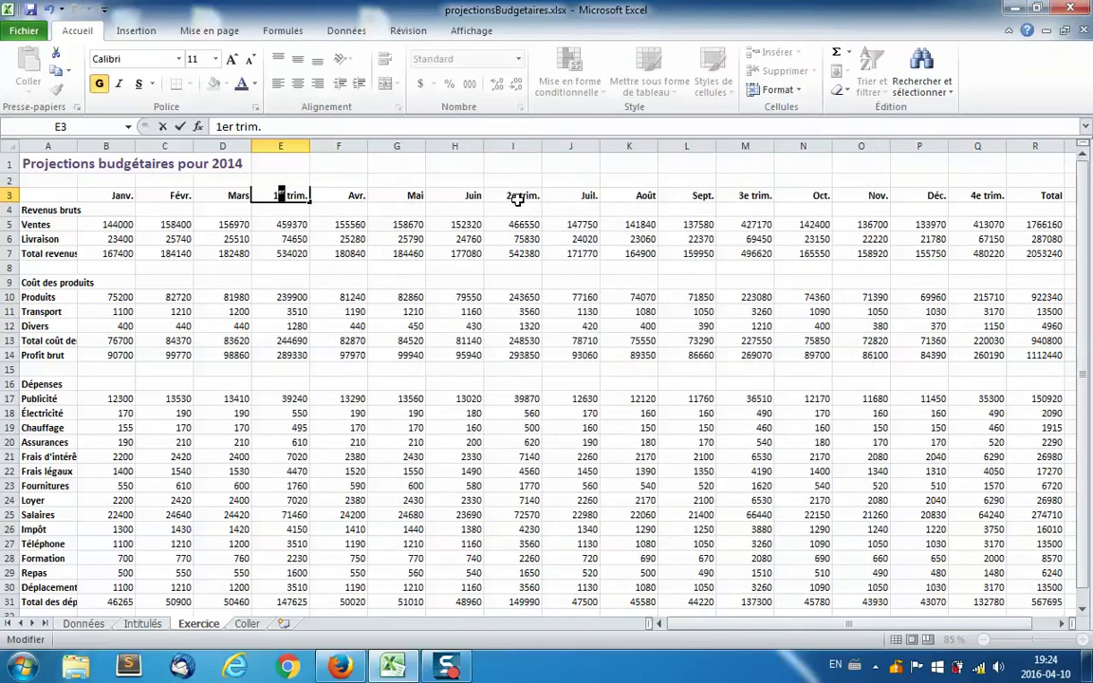
Step: Superscript the 'e' in the 2e trim. and 3e trim. headings
left_click(514, 198)
double_click(513, 197)
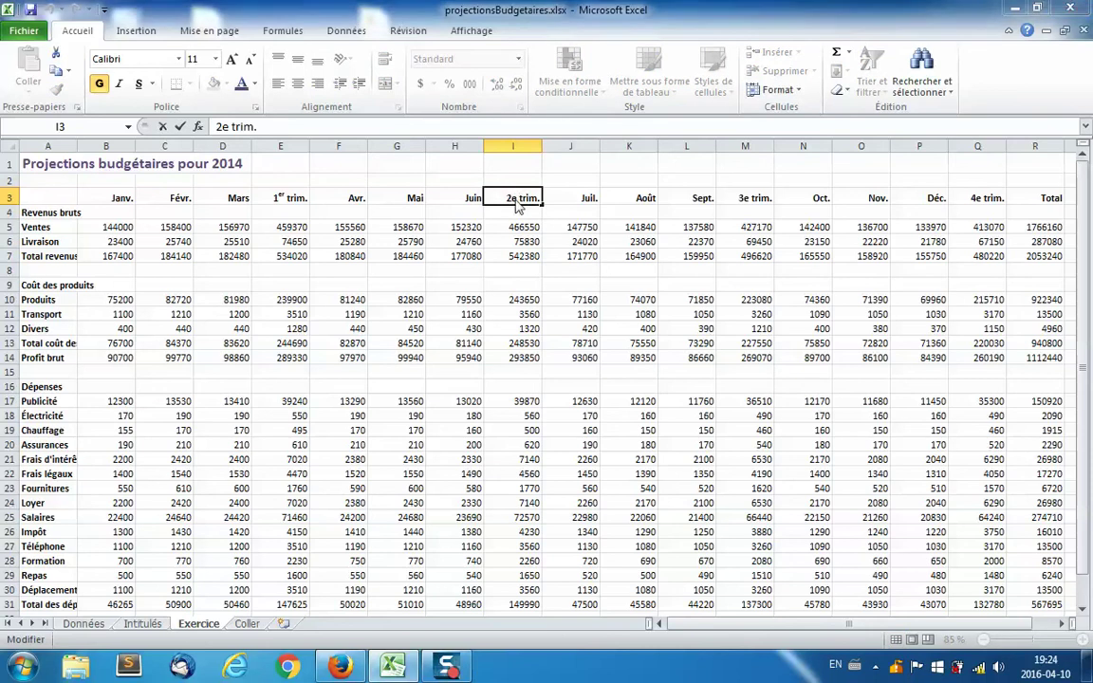
key("ctrl+1")
left_click(422, 371)
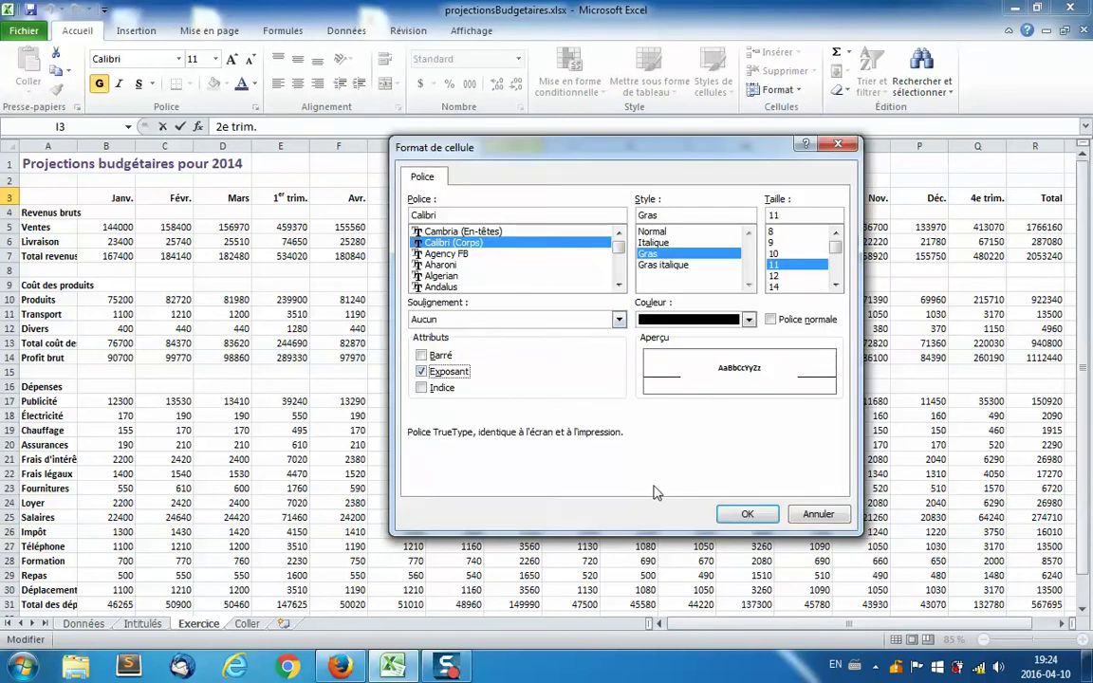
left_click(760, 514)
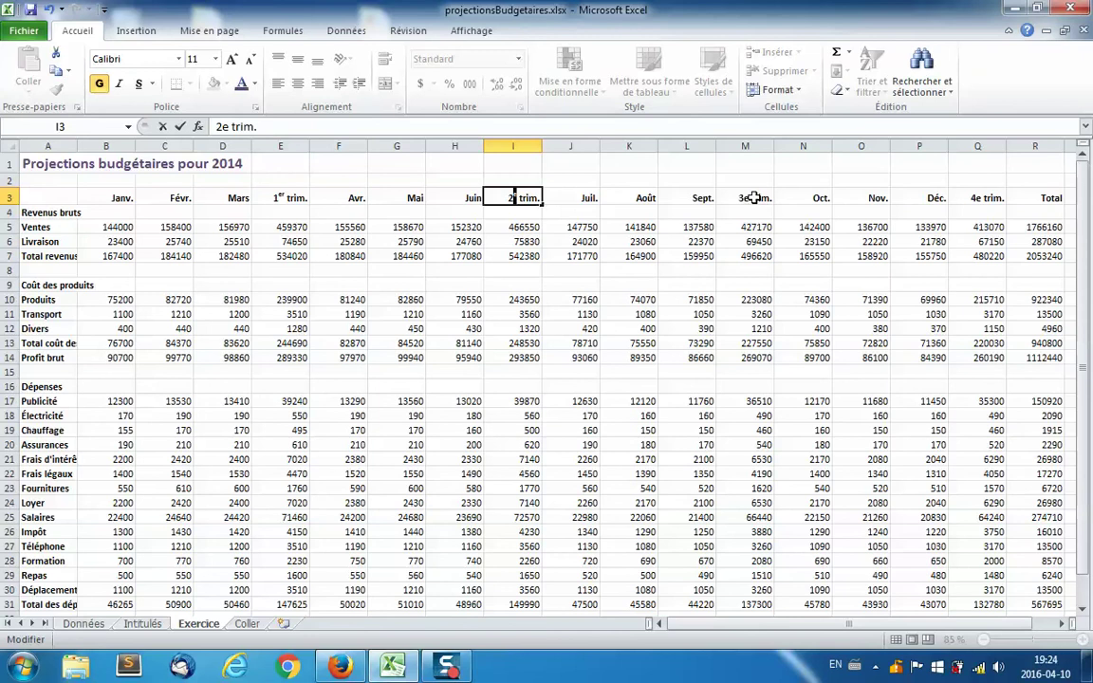
left_click(754, 198)
double_click(745, 198)
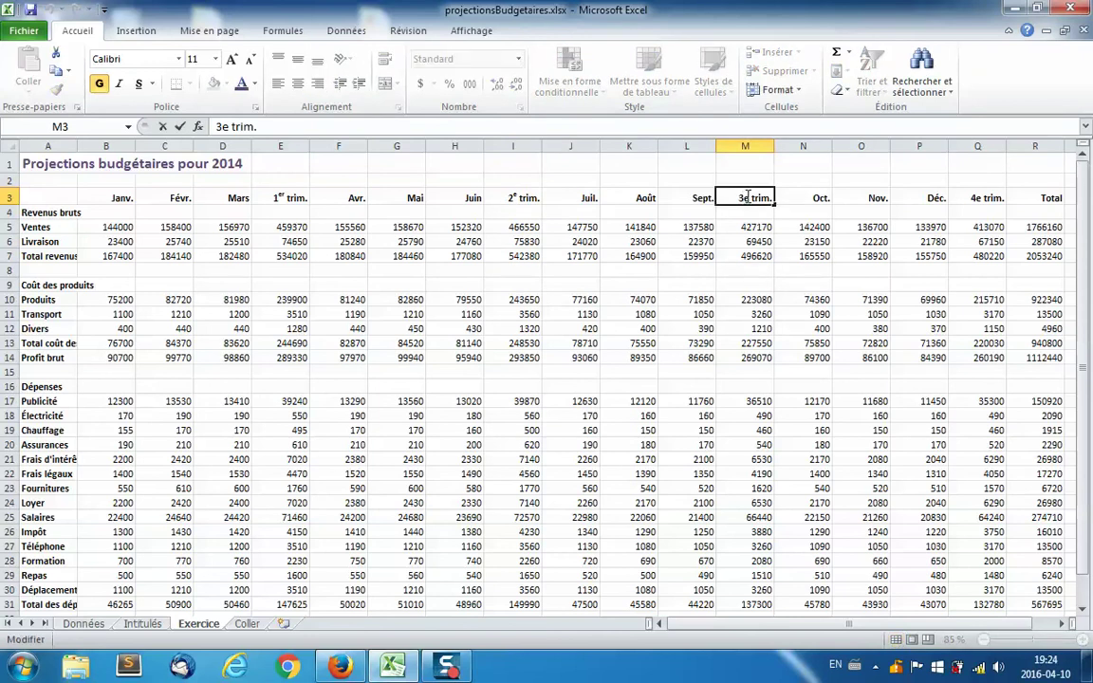
left_click_drag(746, 197, 751, 197)
key("ctrl+1")
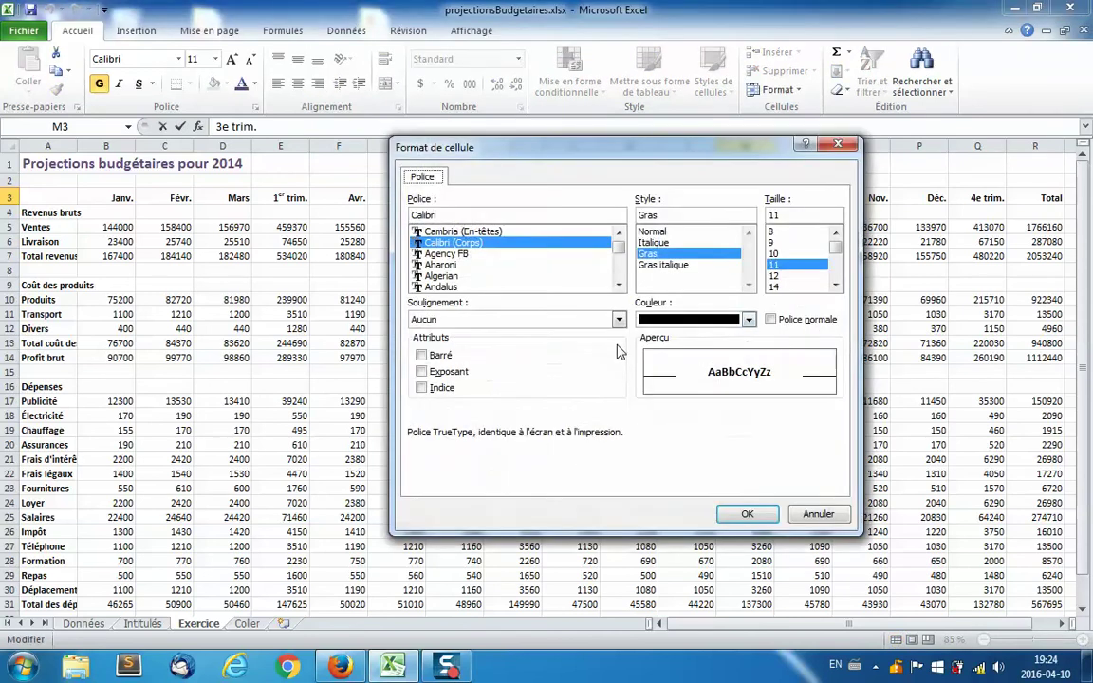
left_click(423, 371)
left_click(746, 513)
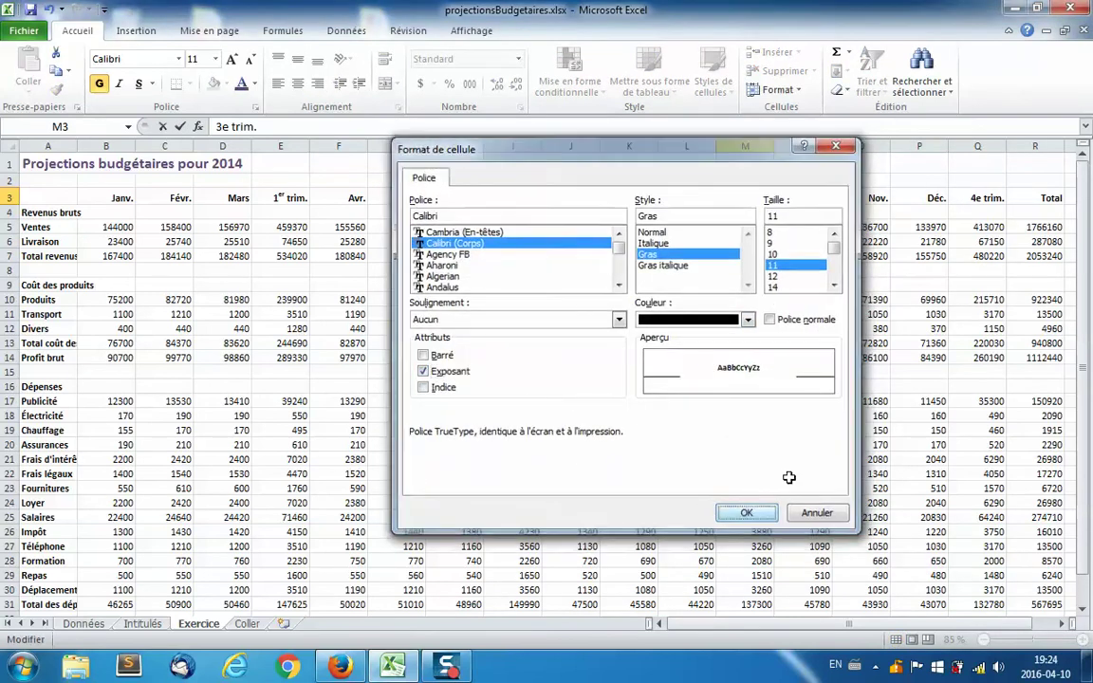
Step: Superscript the 'e' in the 4e trim. heading in Q3
left_click(982, 197)
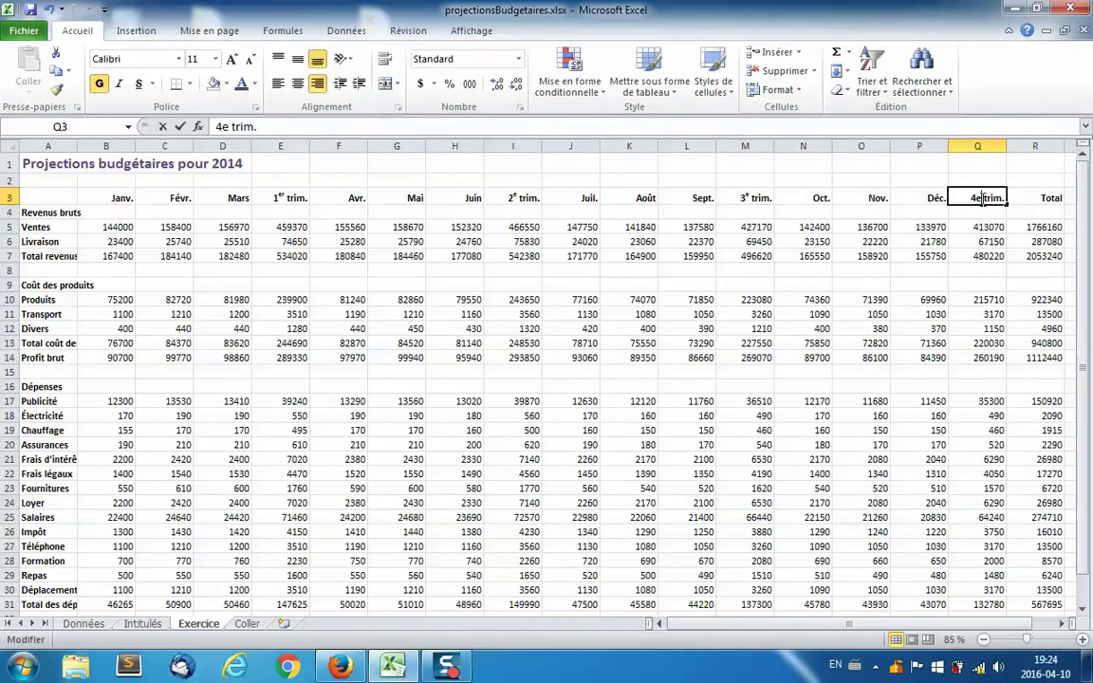
double_click(977, 198)
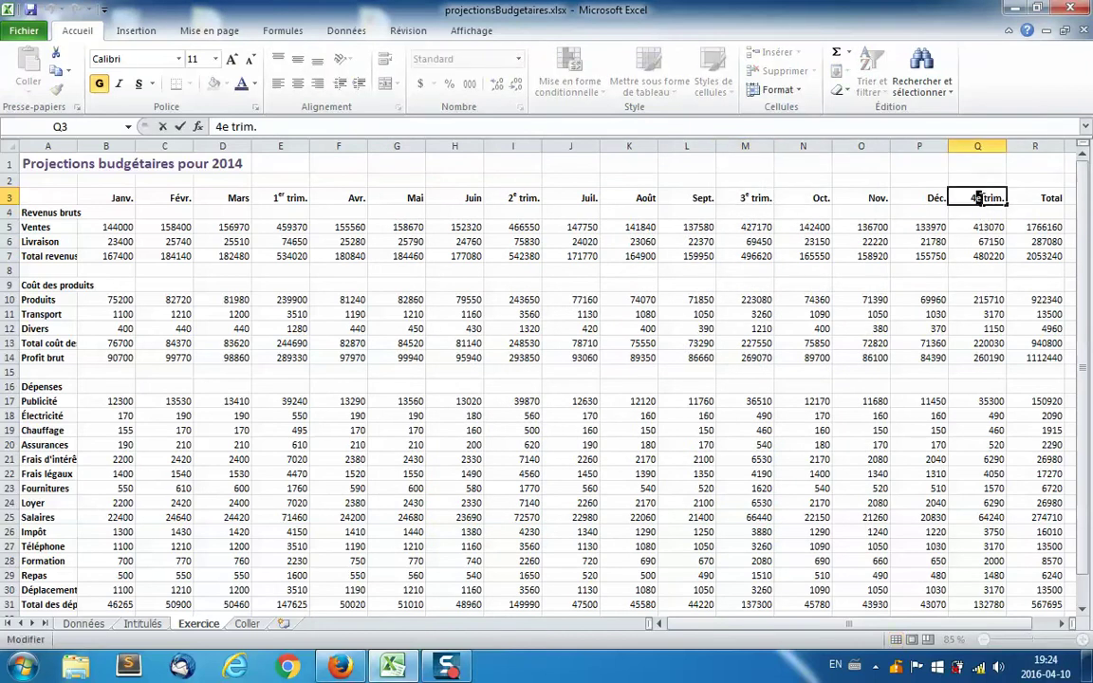
key("ctrl+1")
left_click(421, 371)
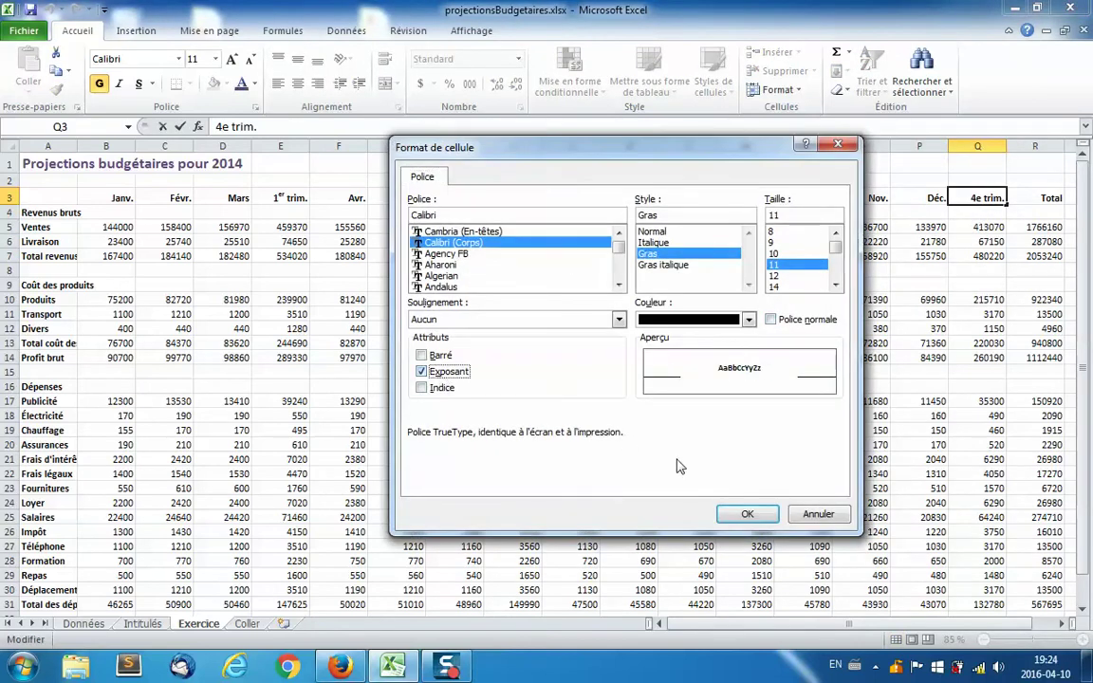
left_click(735, 514)
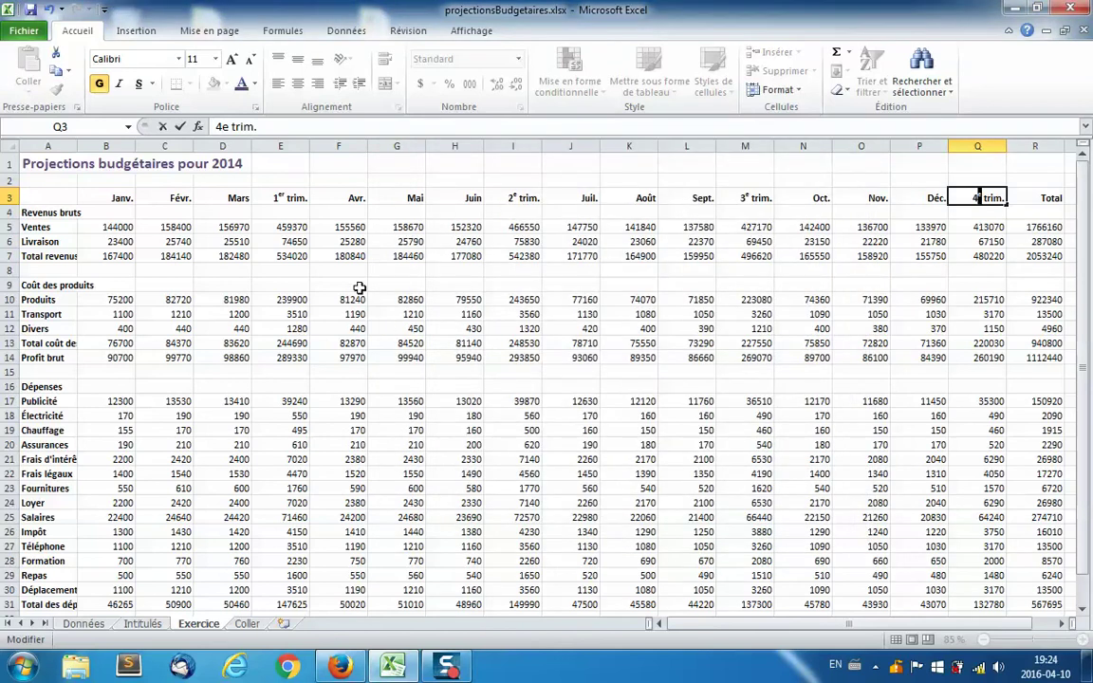
Step: Colour the headings Revenus bruts (A4), Coût des produits (A9) and Dépenses (A16) light blue
left_click(347, 268)
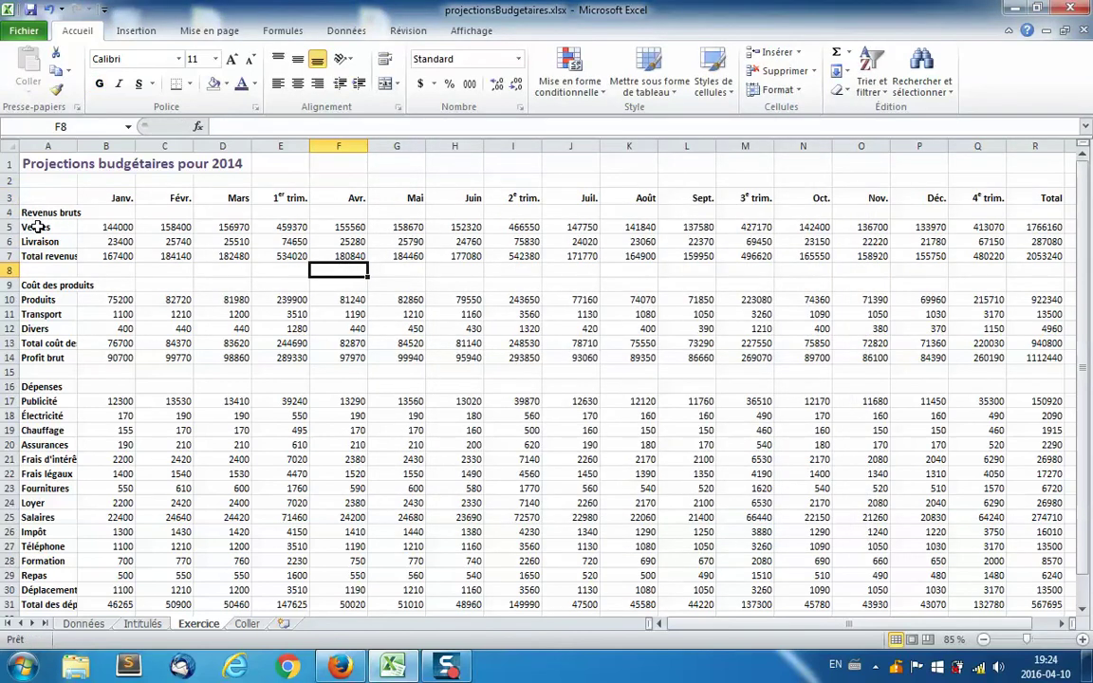
left_click(33, 212)
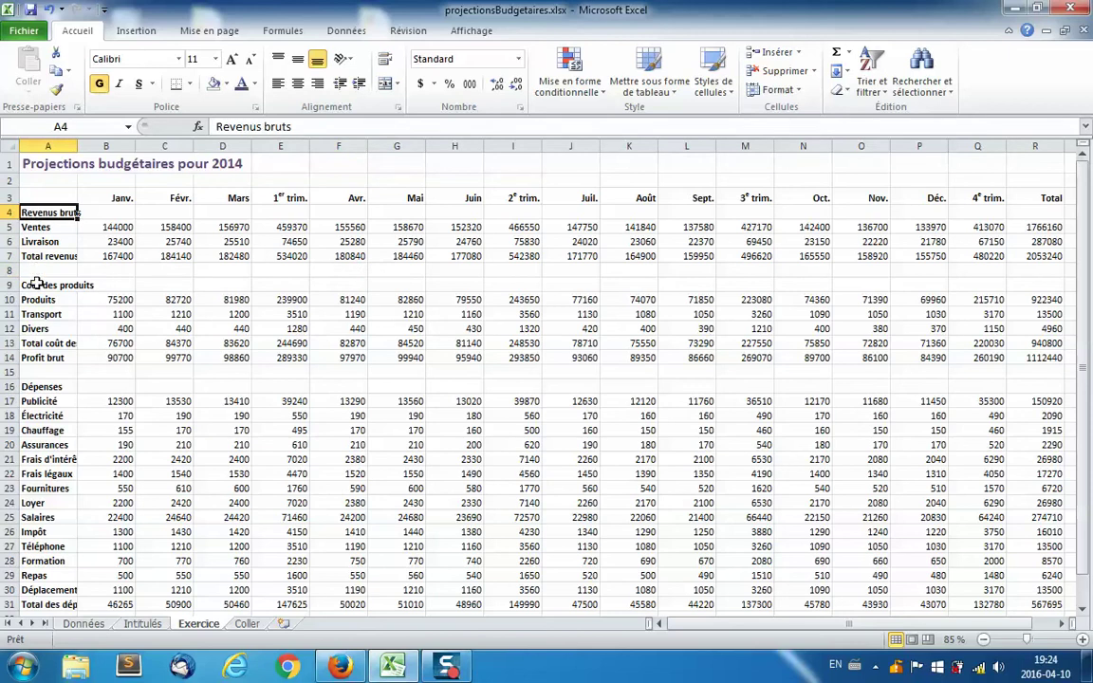
left_click(34, 284, "ctrl")
left_click(42, 387, "ctrl")
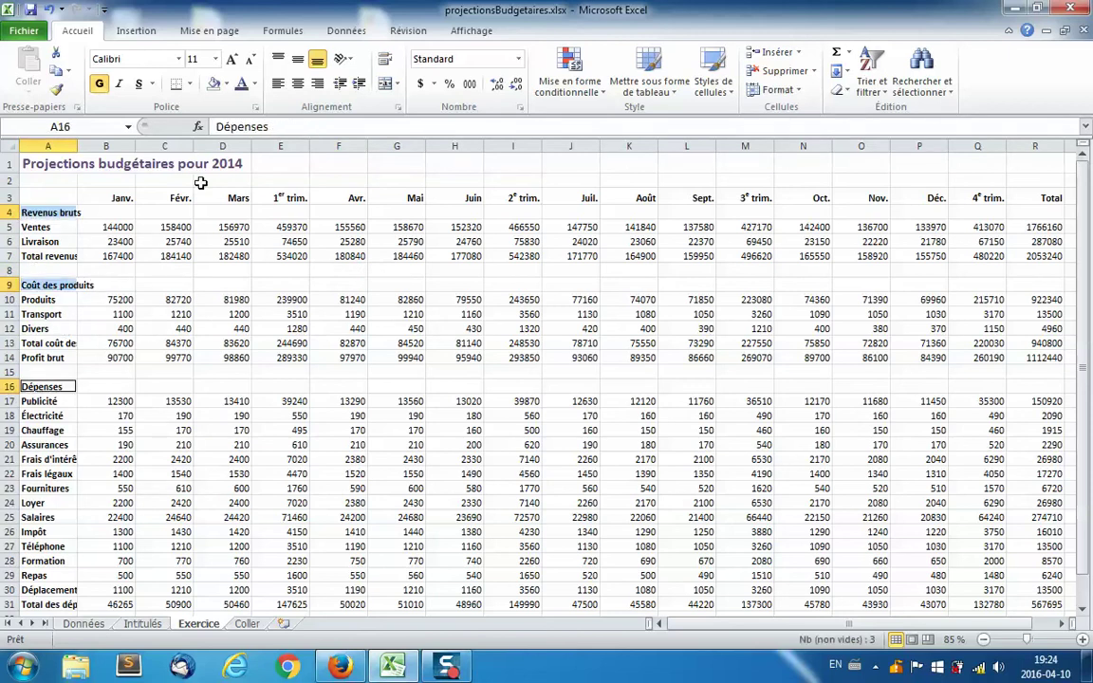
left_click(256, 84)
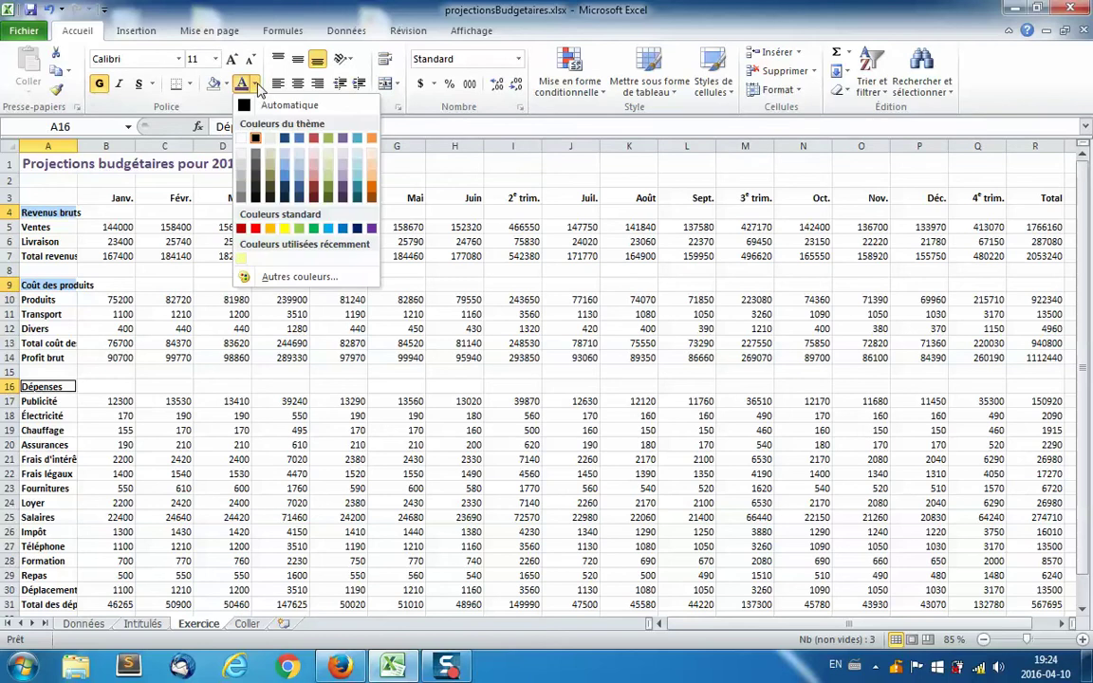
left_click(329, 228)
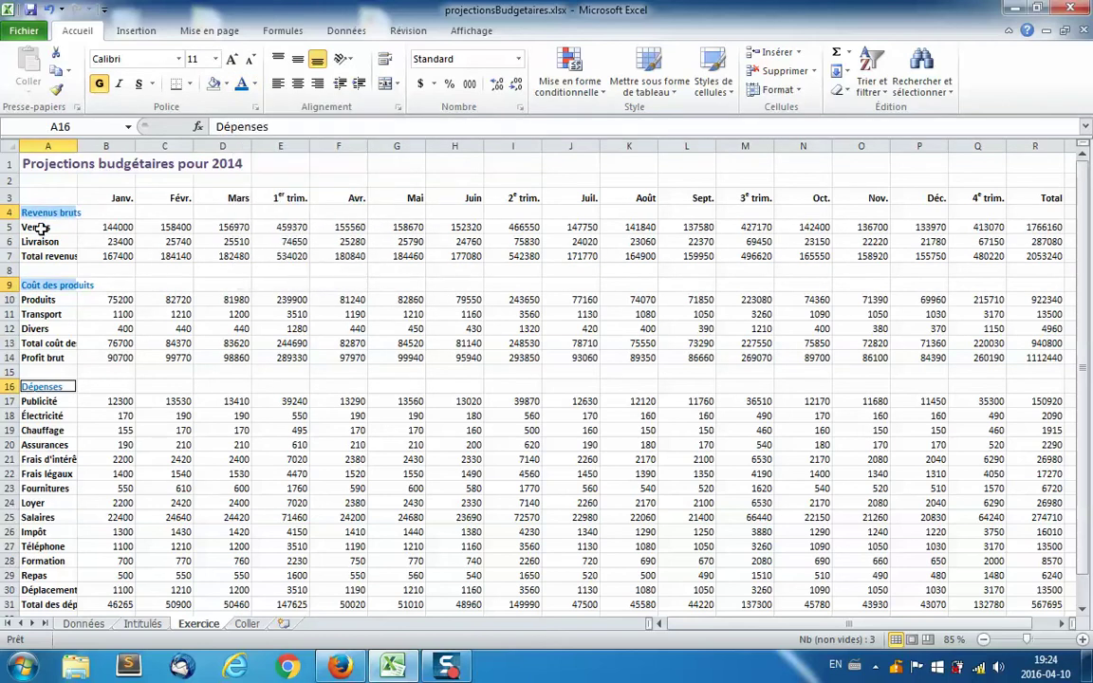
left_click_drag(41, 228, 35, 256)
Step: Indent the revenue, cost and expense row labels, with the individual budget lines indented further
left_click_drag(36, 300, 33, 357, "ctrl")
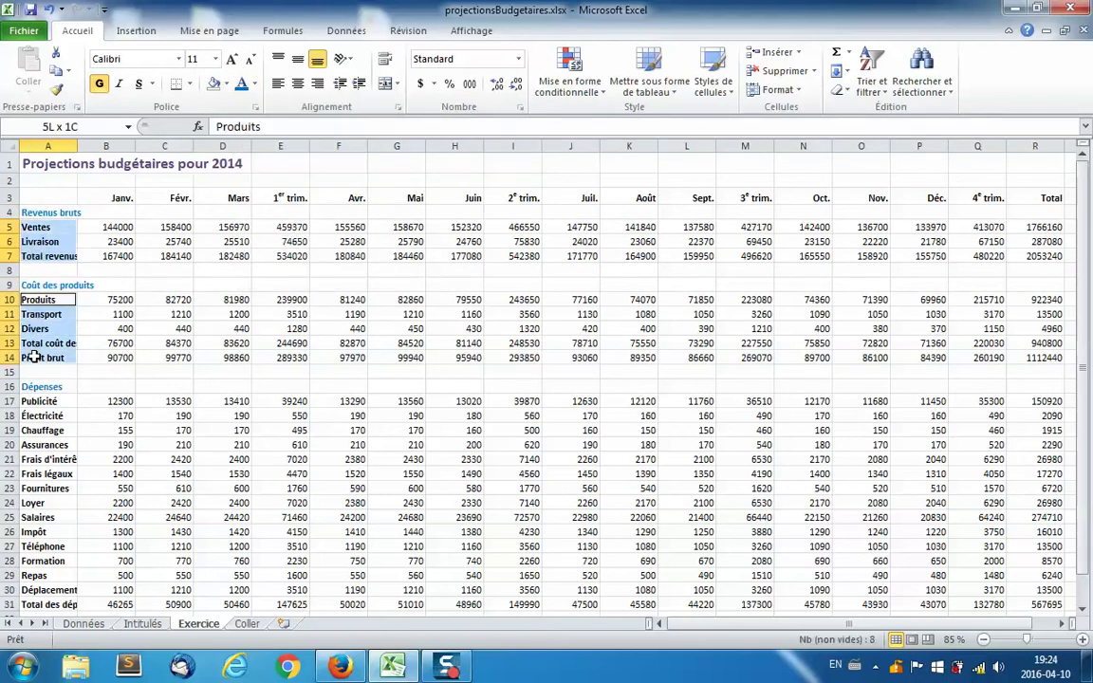
left_click_drag(33, 401, 36, 604, "ctrl")
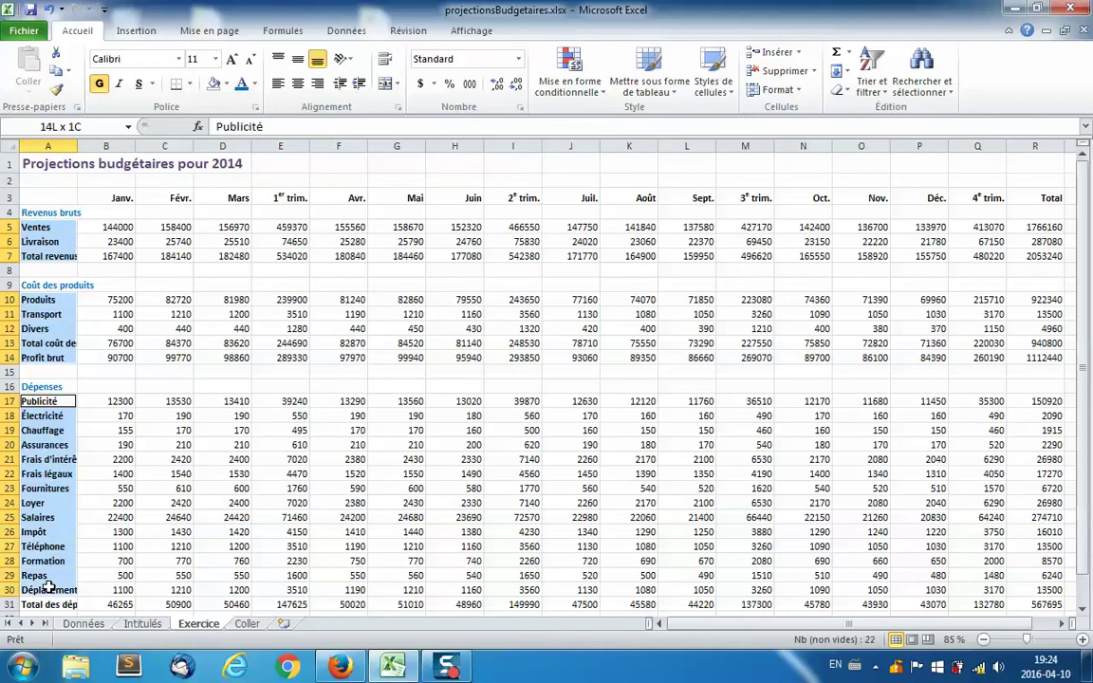
left_click(358, 83)
left_click_drag(49, 228, 49, 241)
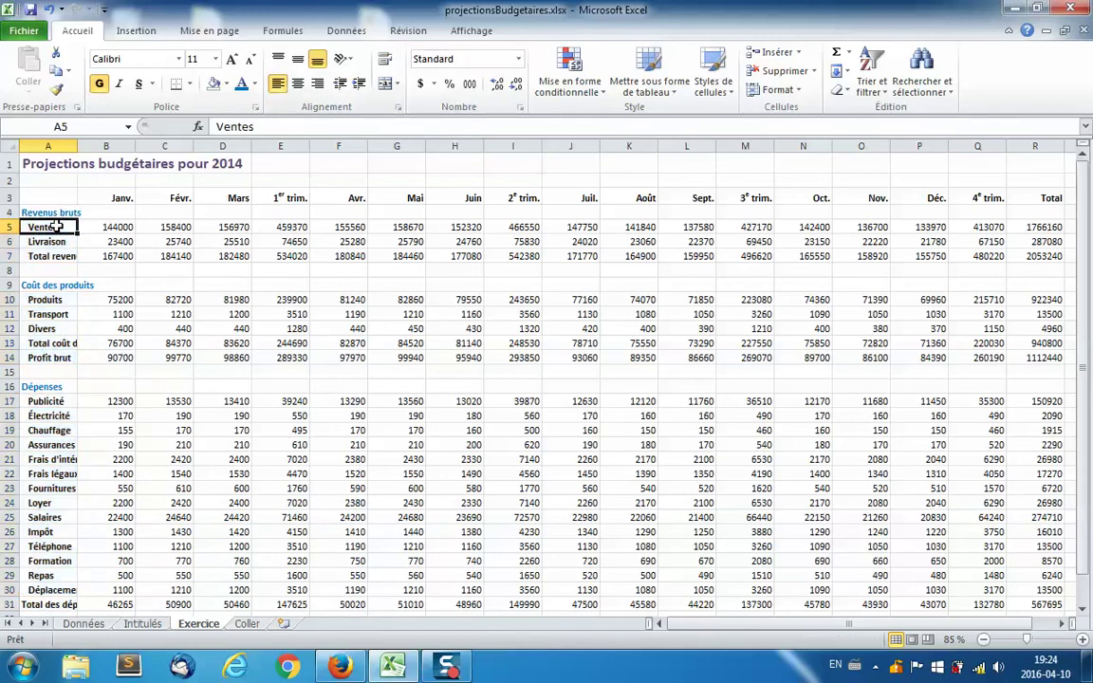
left_click_drag(50, 300, 44, 329)
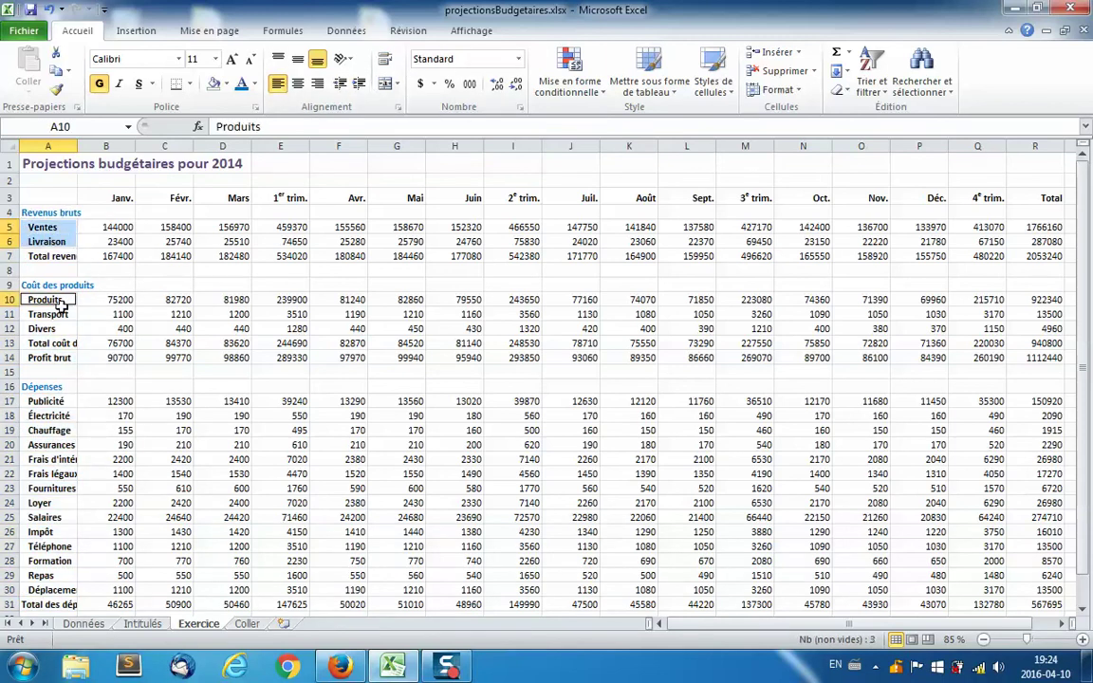
left_click_drag(31, 402, 32, 590)
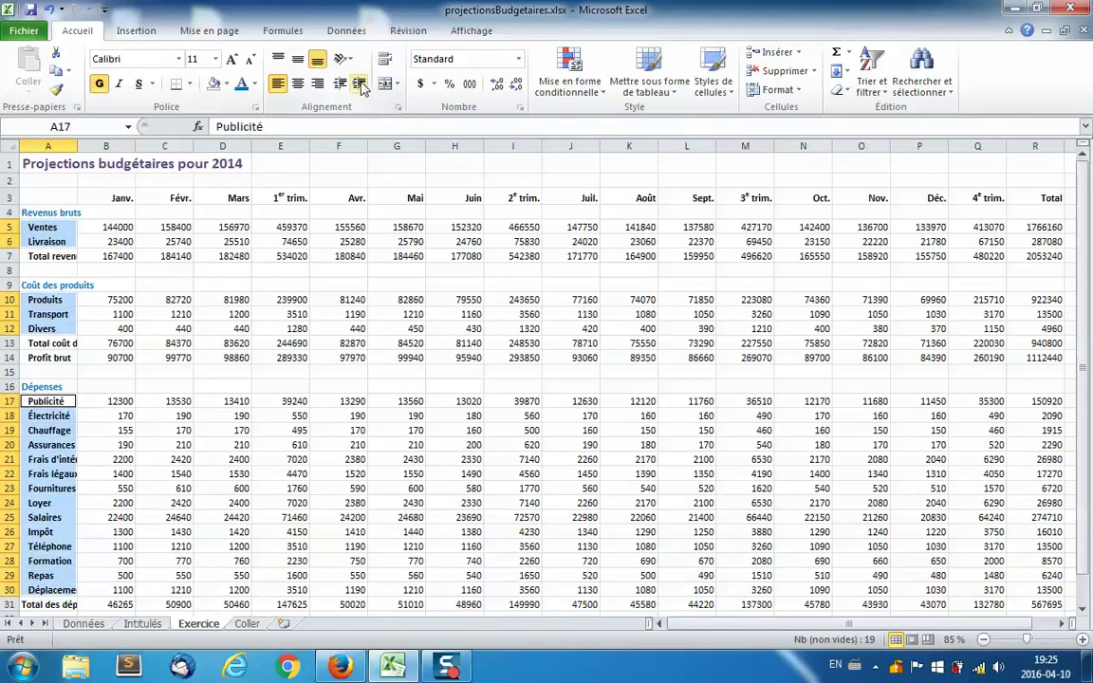
left_click(361, 86)
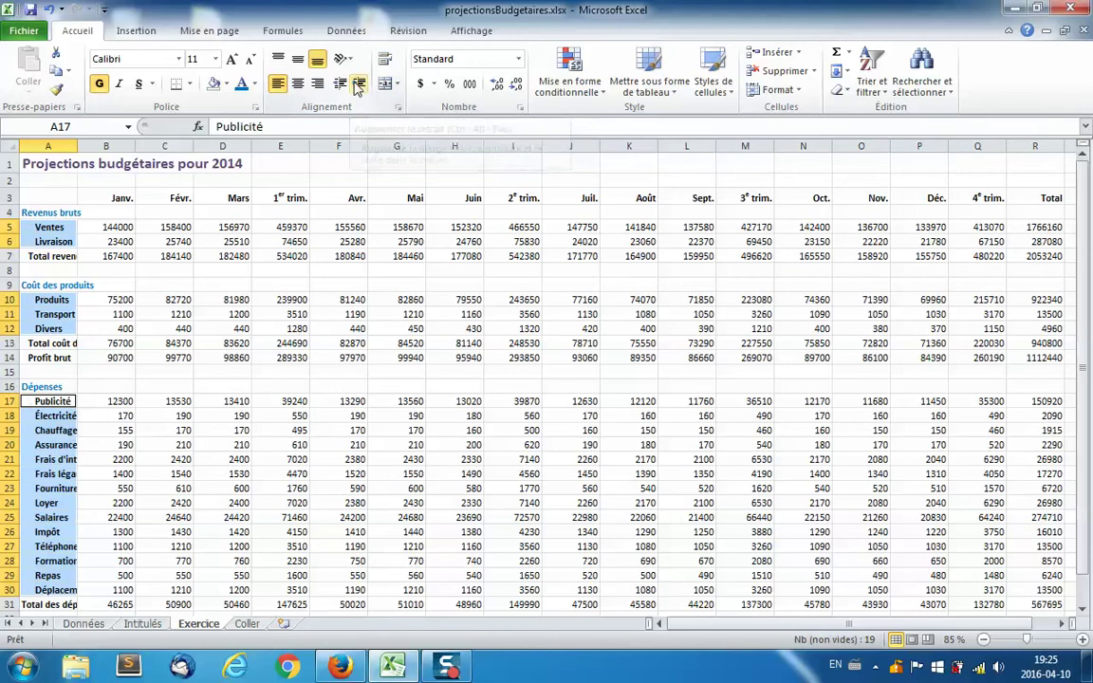
Step: Colour the selected row labels dark red and autofit column A's width
left_click(254, 84)
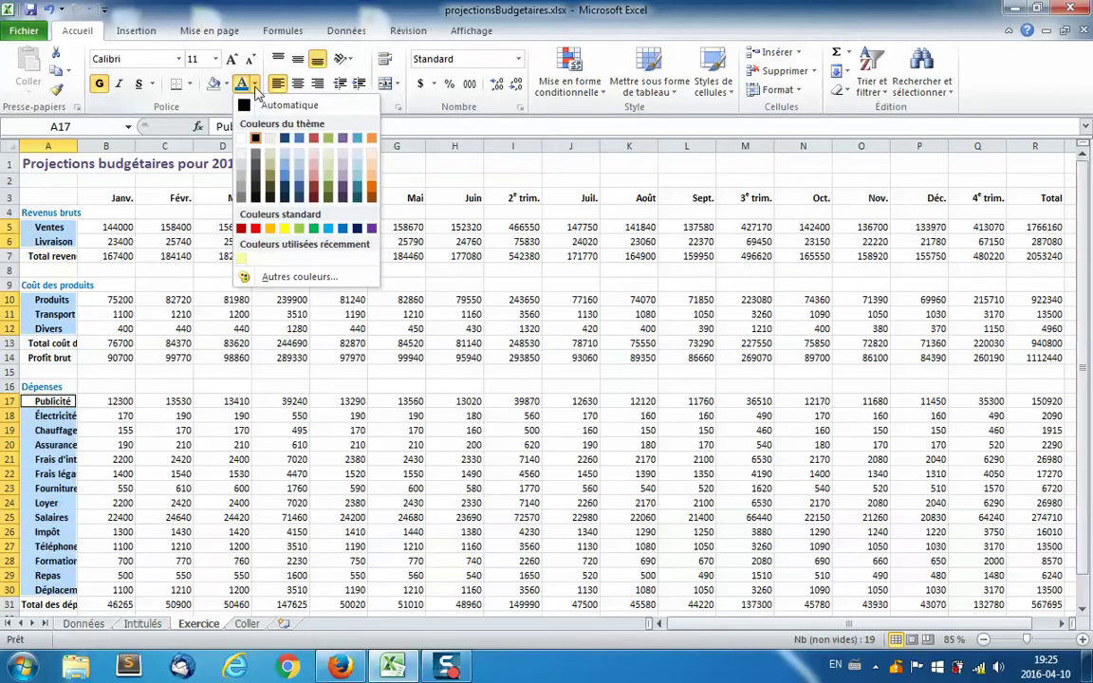
left_click(242, 229)
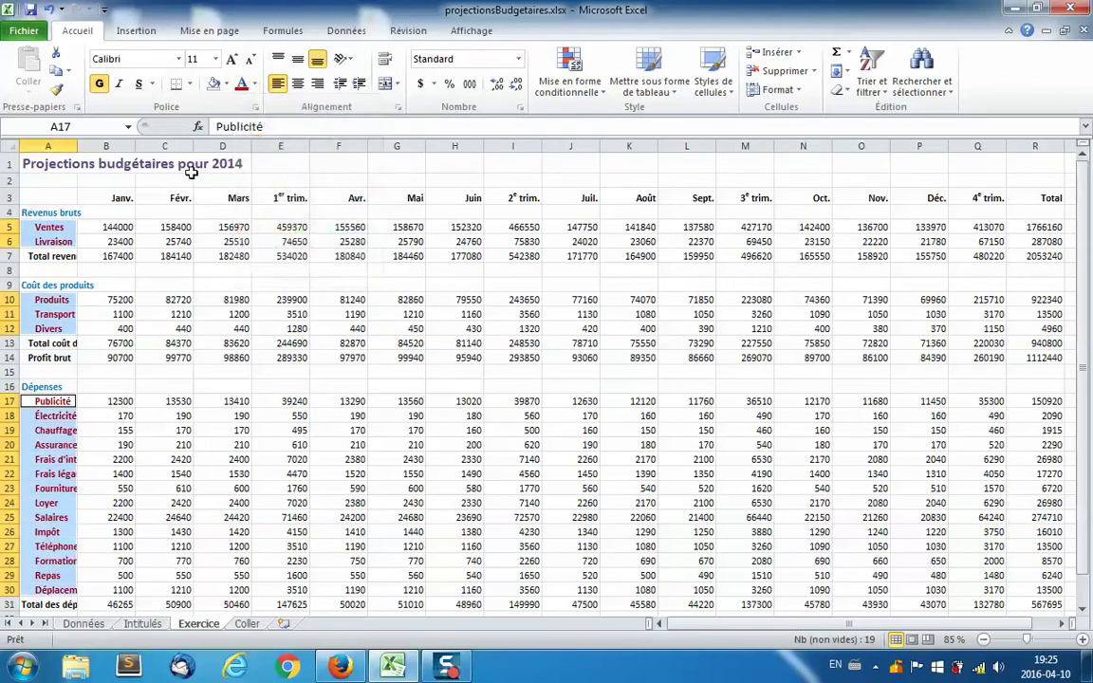
double_click(79, 145)
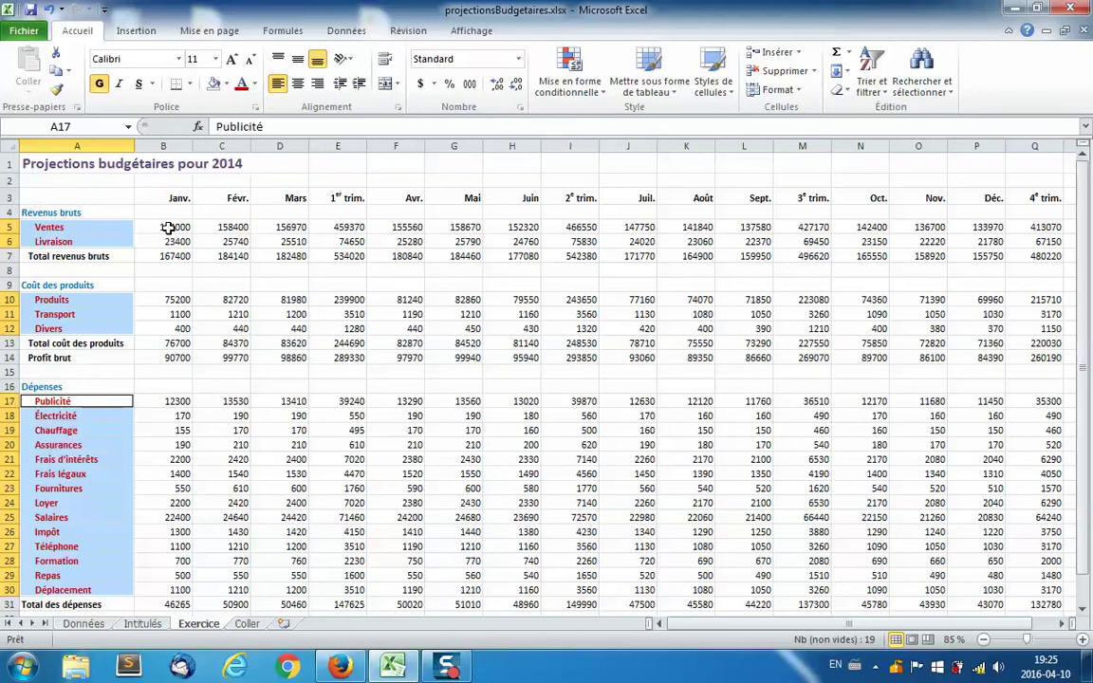
Step: Give the Total coût des produits row 13 a thick bottom border
mouse_move(163, 198)
left_mouse_down()
mouse_move(1052, 198)
mouse_move(957, 198)
left_mouse_up()
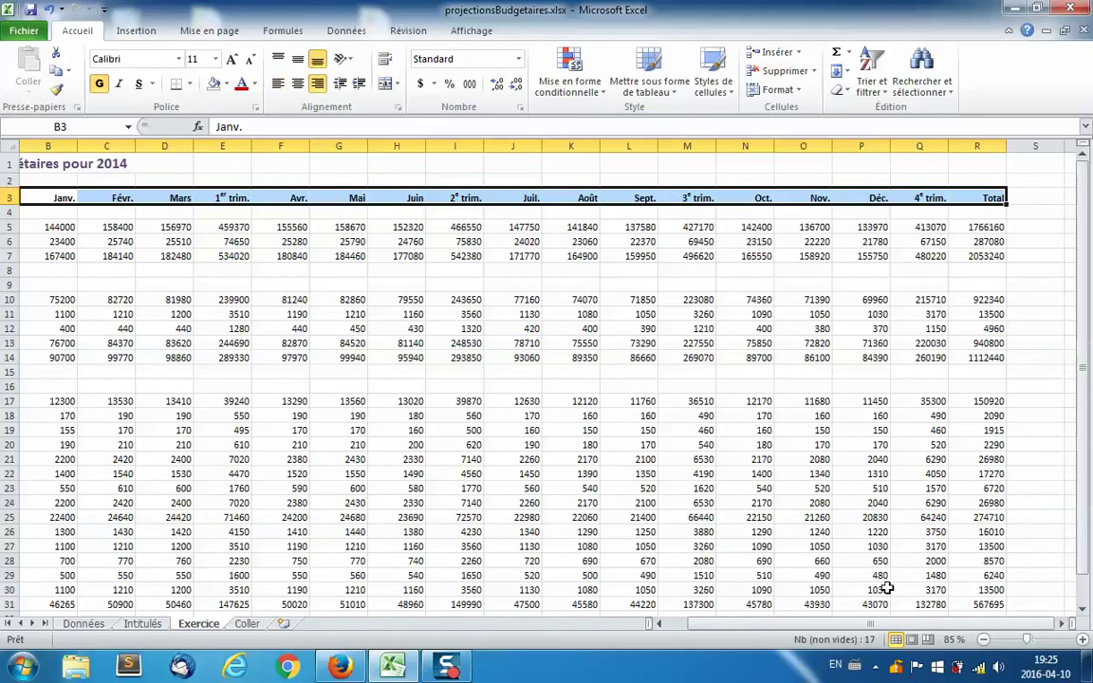
left_click_drag(841, 623, 688, 623)
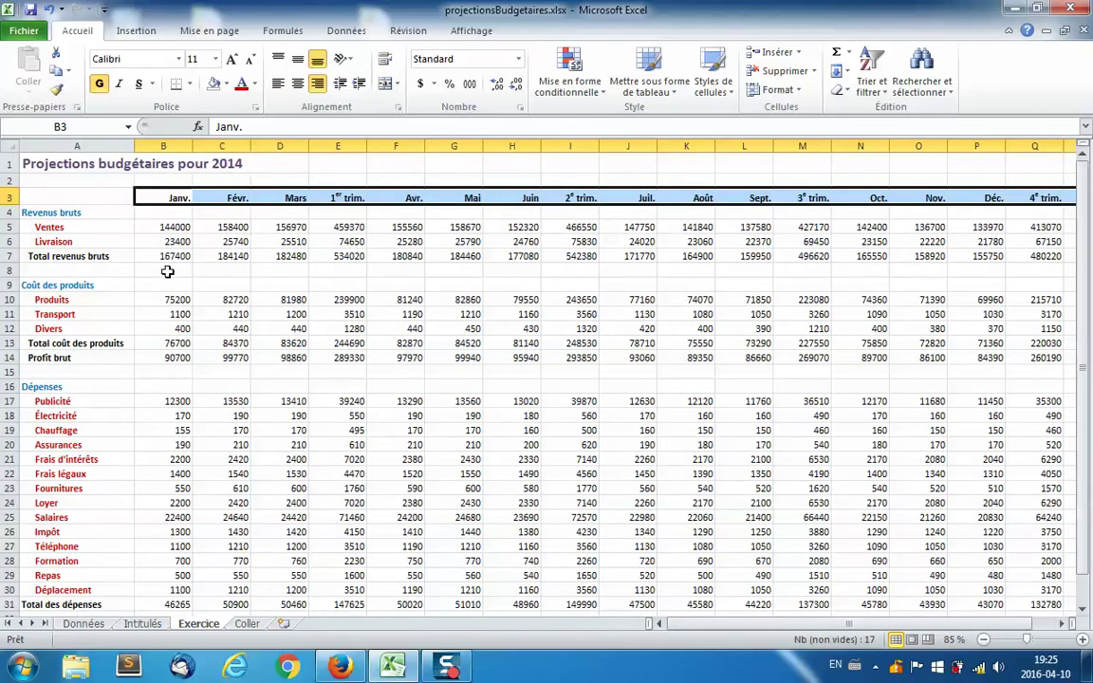
mouse_move(169, 256)
left_mouse_down()
mouse_move(1053, 256)
mouse_move(987, 256)
left_mouse_up()
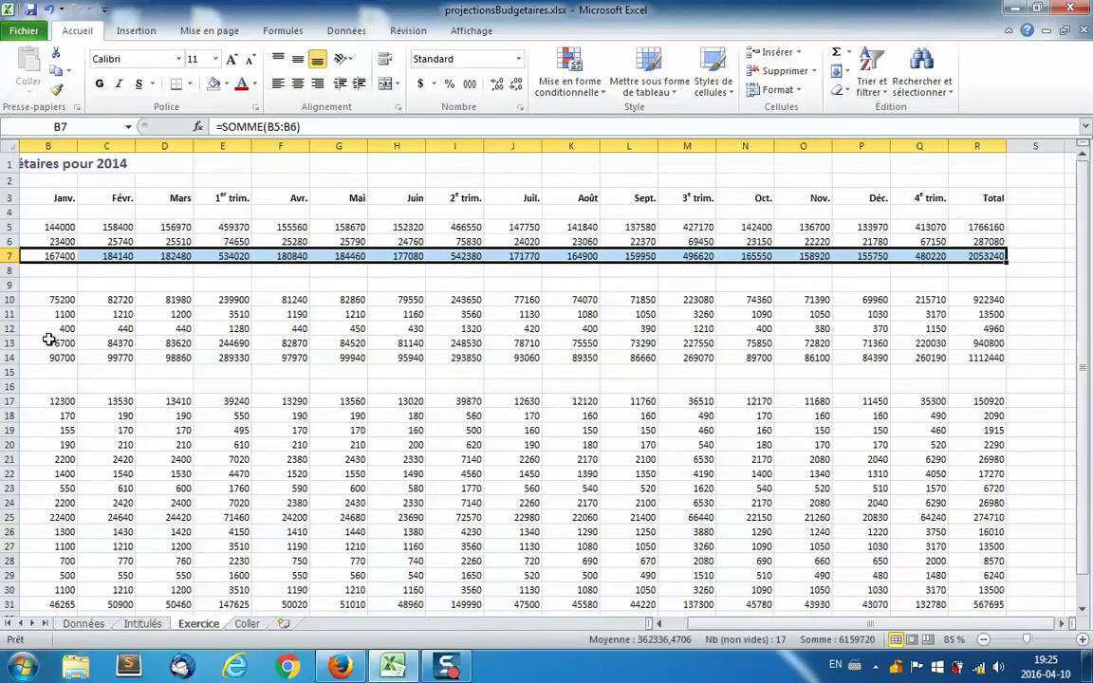
left_click_drag(41, 343, 992, 343)
left_click(189, 84)
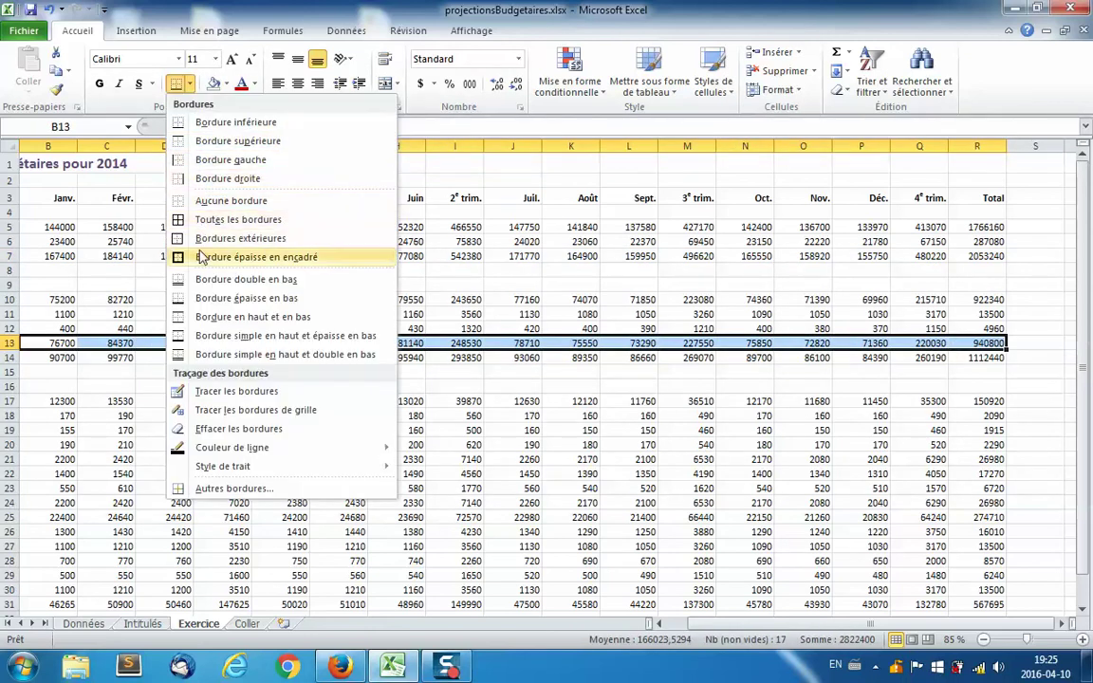
left_click(203, 298)
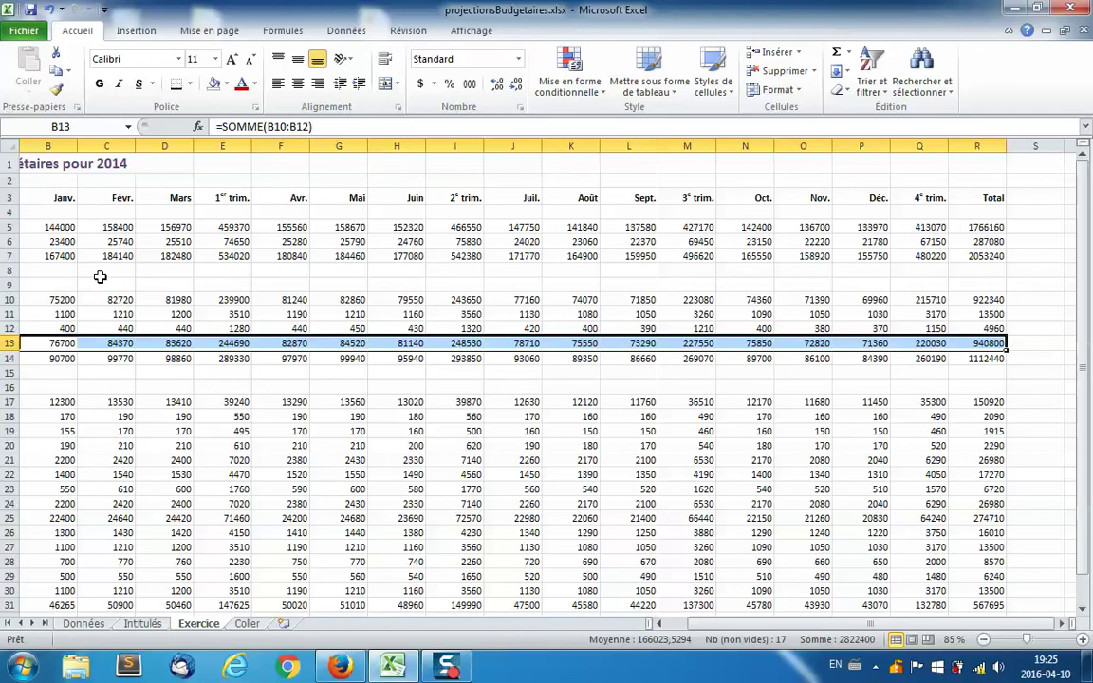
Step: Apply thick bottom borders to rows 7 and 13 together
left_click_drag(53, 198, 960, 194)
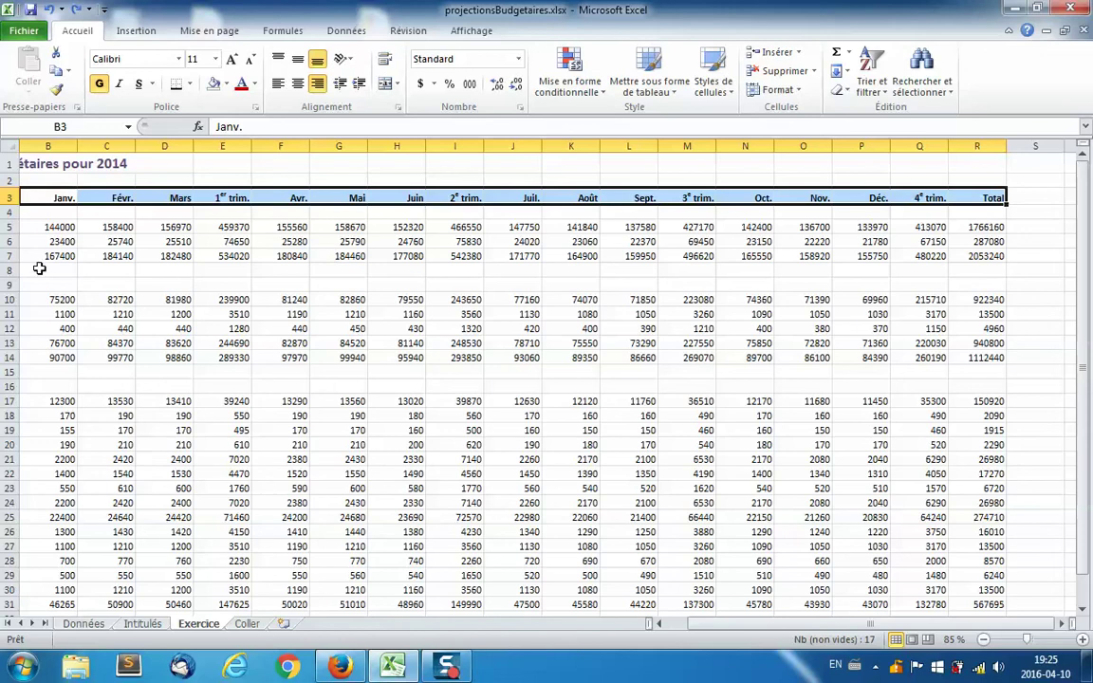
left_click_drag(39, 255, 982, 256)
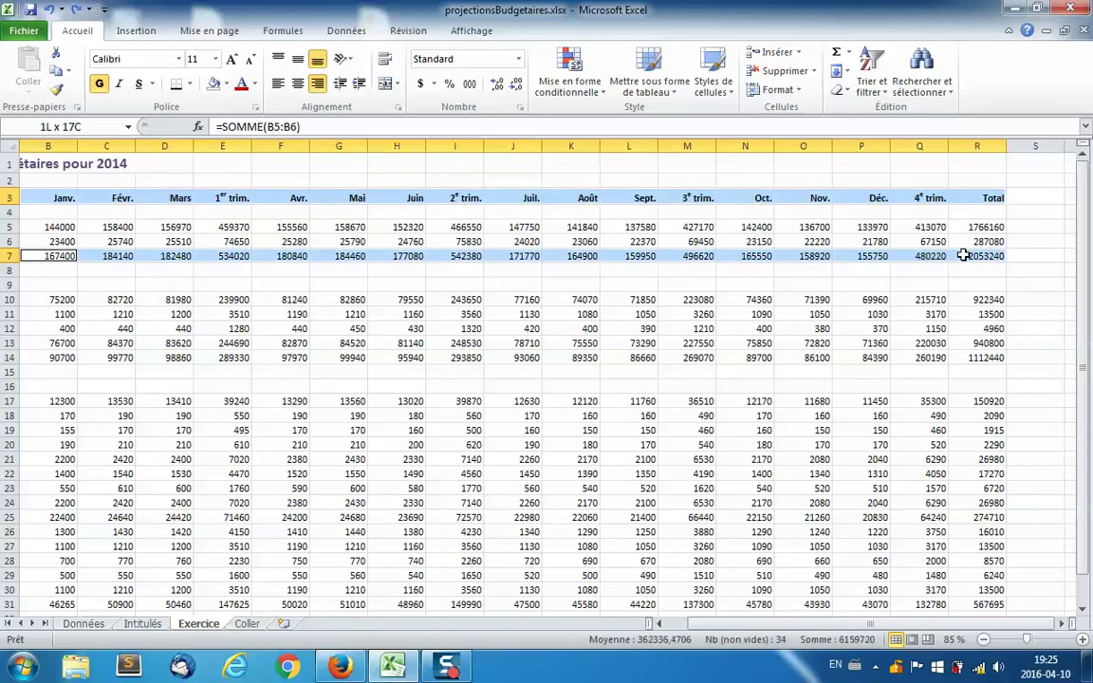
left_click_drag(61, 344, 982, 344)
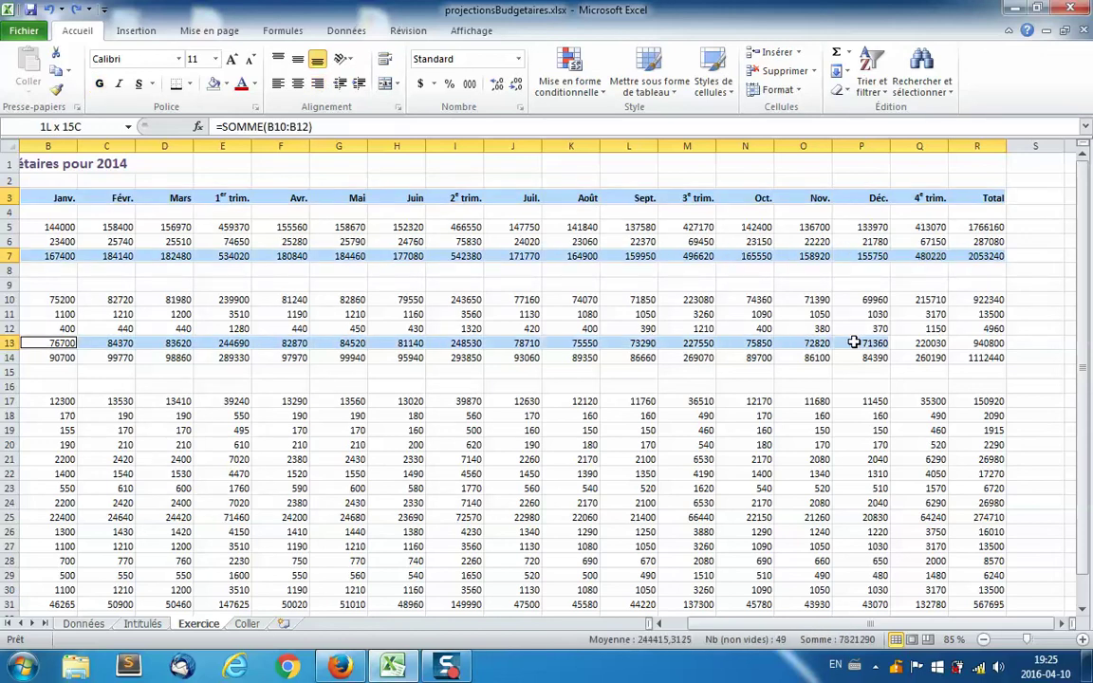
left_click(176, 86)
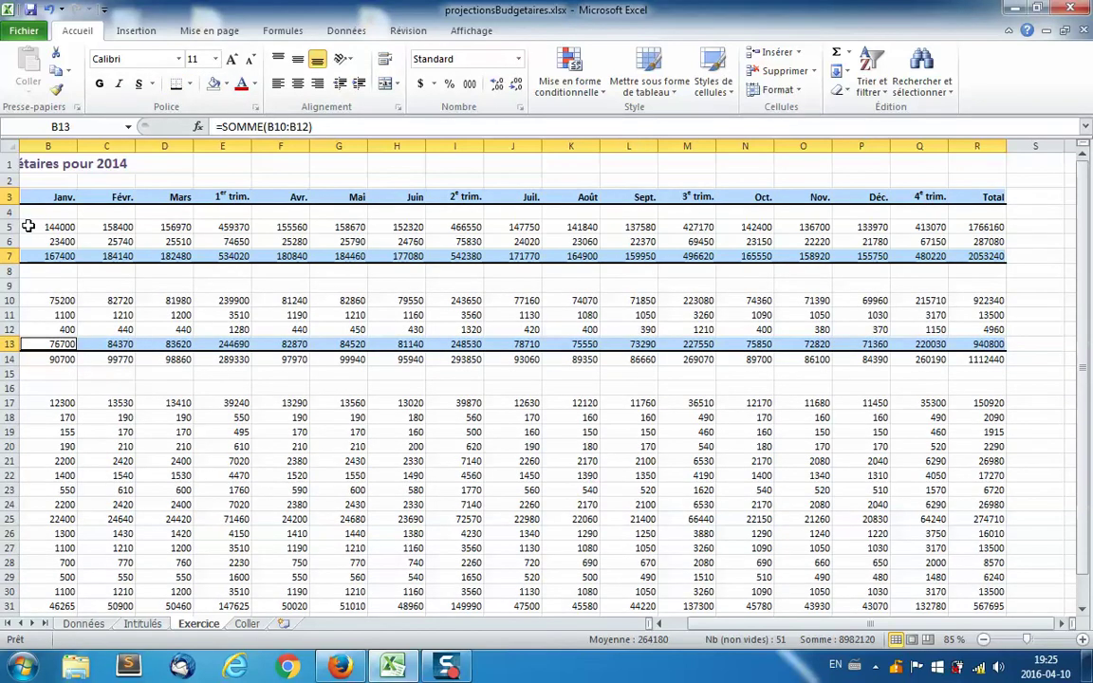
left_click_drag(41, 238, 952, 243)
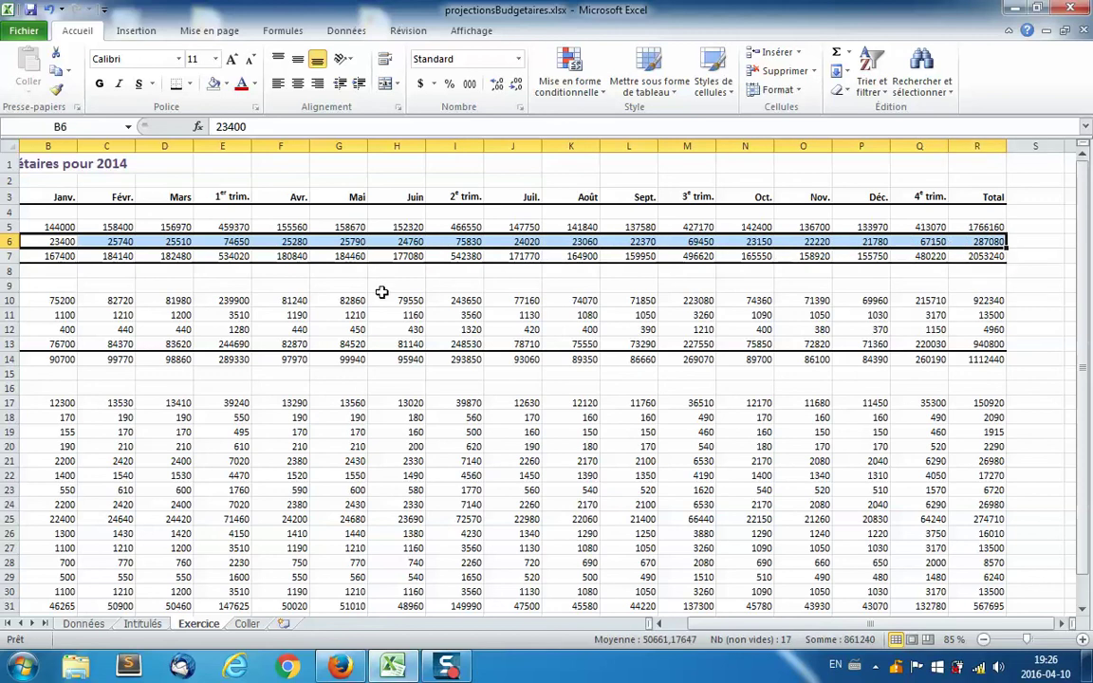
Step: Add a bottom border under the last expense row 30
left_click_drag(34, 331, 978, 330)
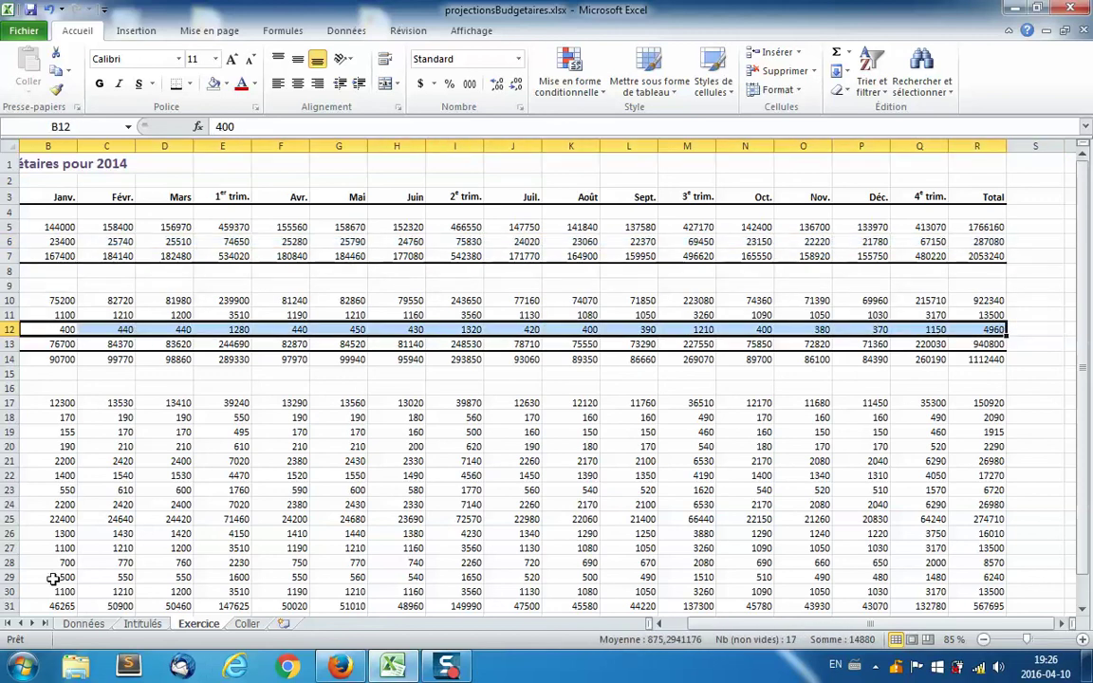
left_click_drag(50, 592, 987, 592)
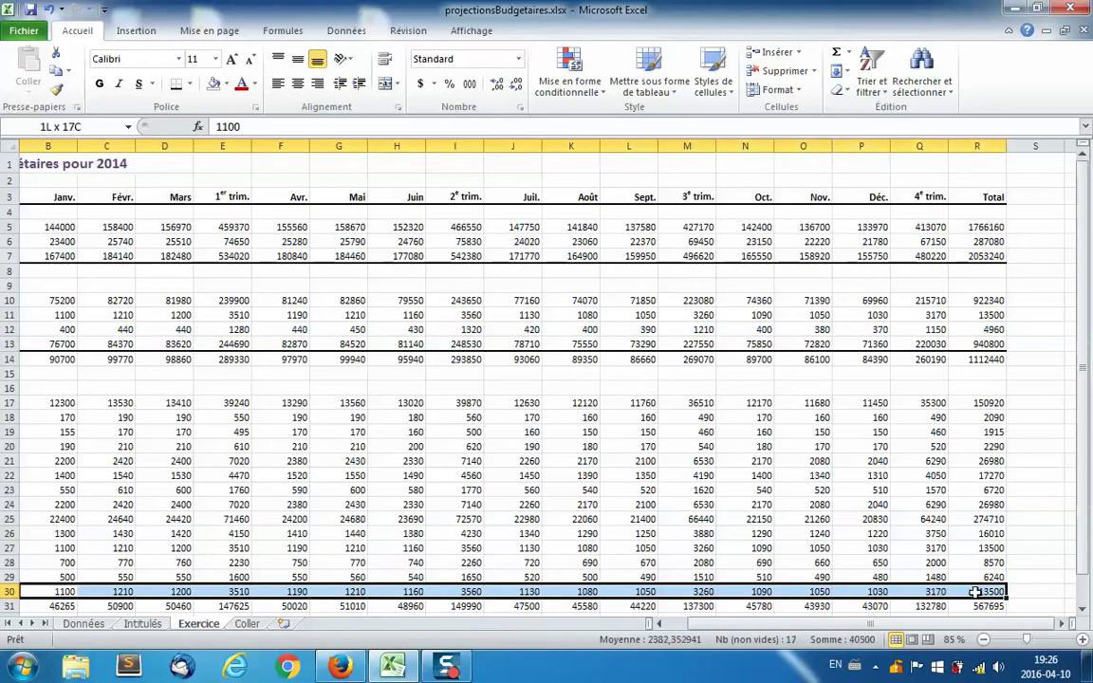
left_click(192, 83)
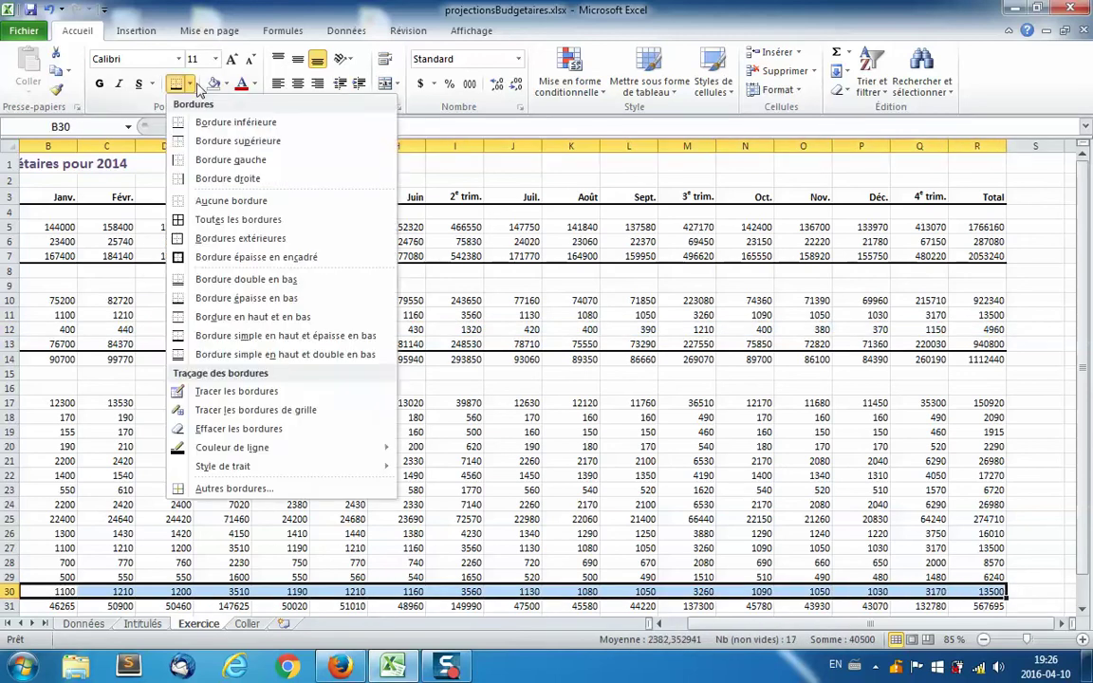
left_click(209, 124)
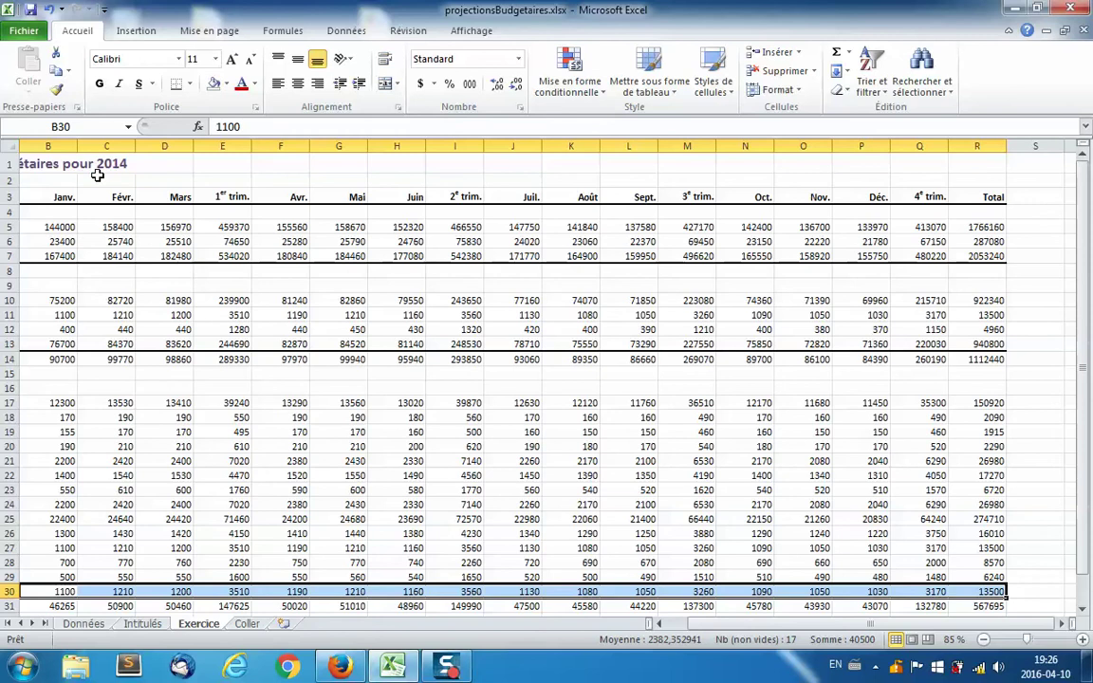
Step: Put a thick bottom border under the Total des dépenses row 31
left_click_drag(52, 359, 982, 358)
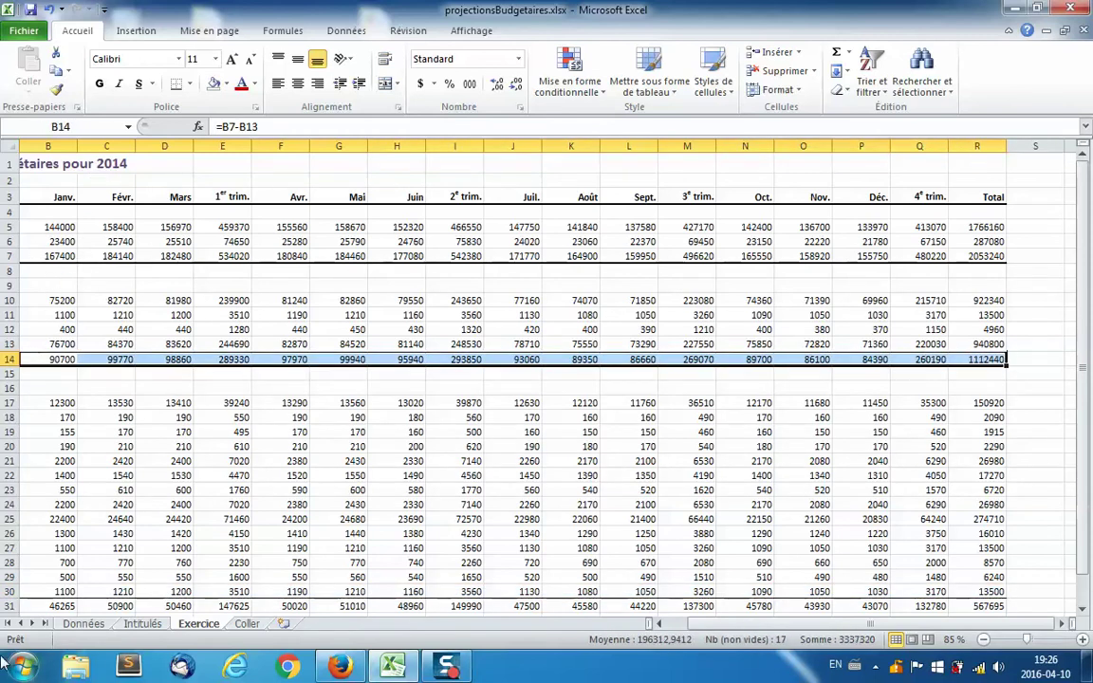
left_click_drag(47, 606, 965, 607)
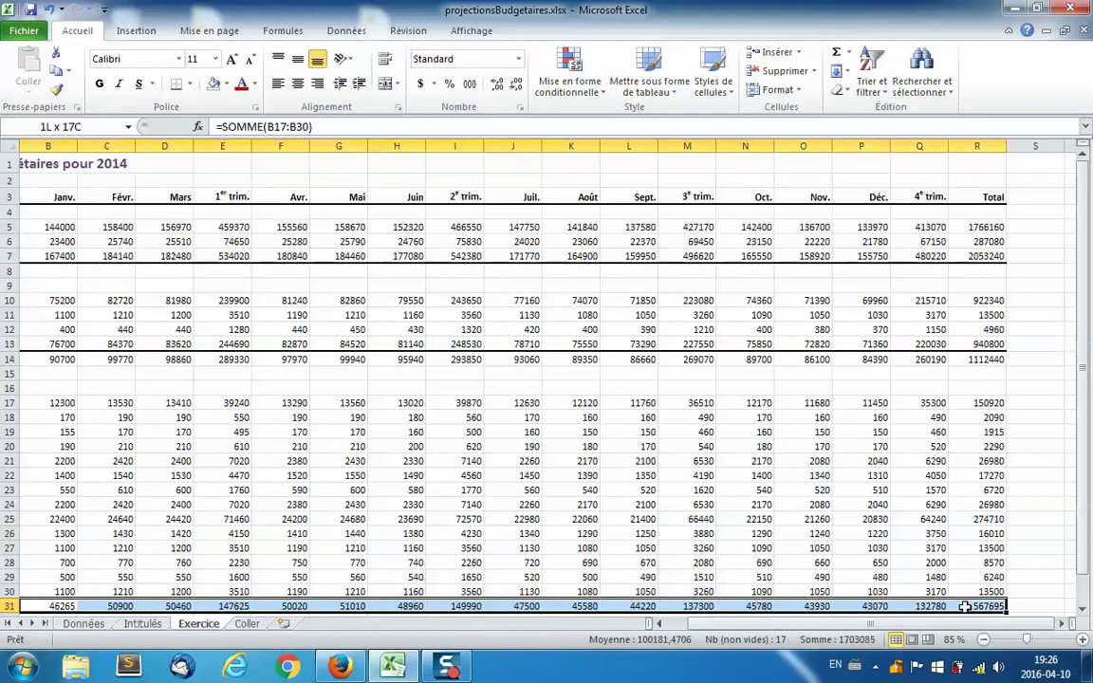
left_click(190, 85)
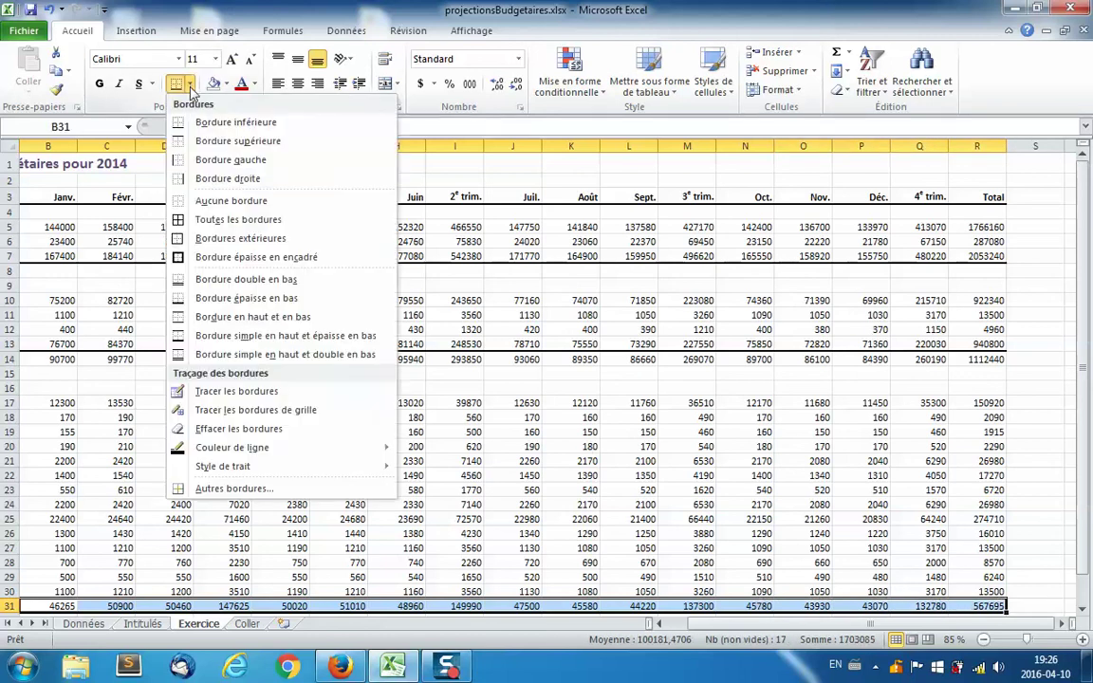
left_click(217, 282)
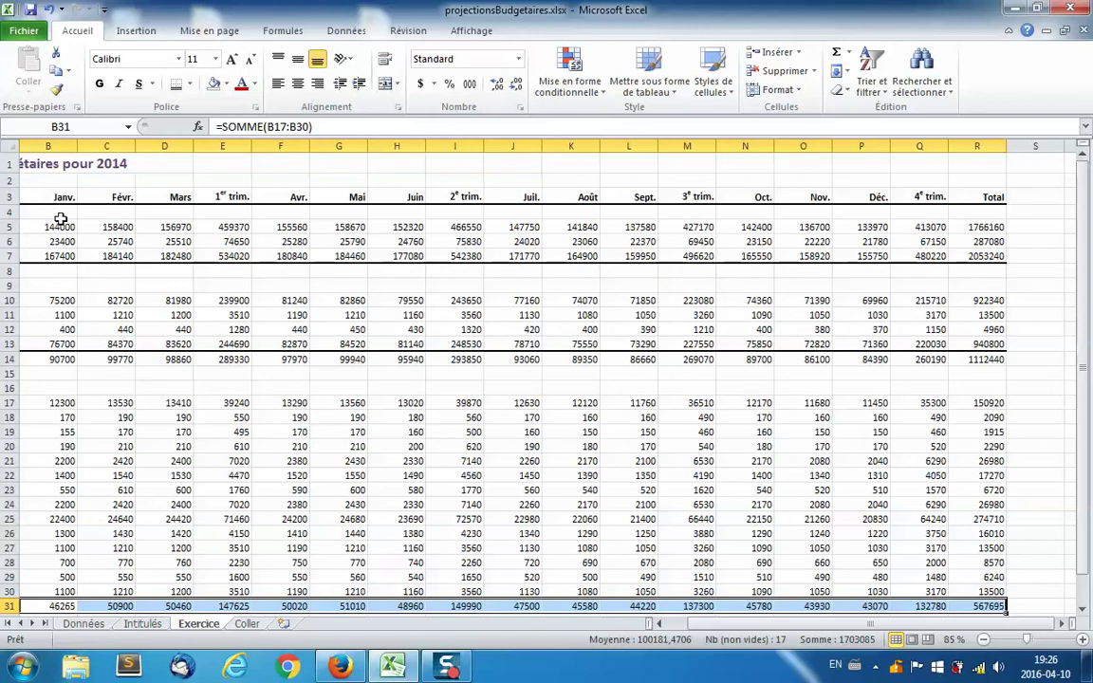
Step: Select the revenue, cost and expense figures and apply Comptabilité format with no decimals
mouse_move(57, 226)
left_mouse_down()
mouse_move(676, 226)
mouse_move(987, 255)
left_mouse_up()
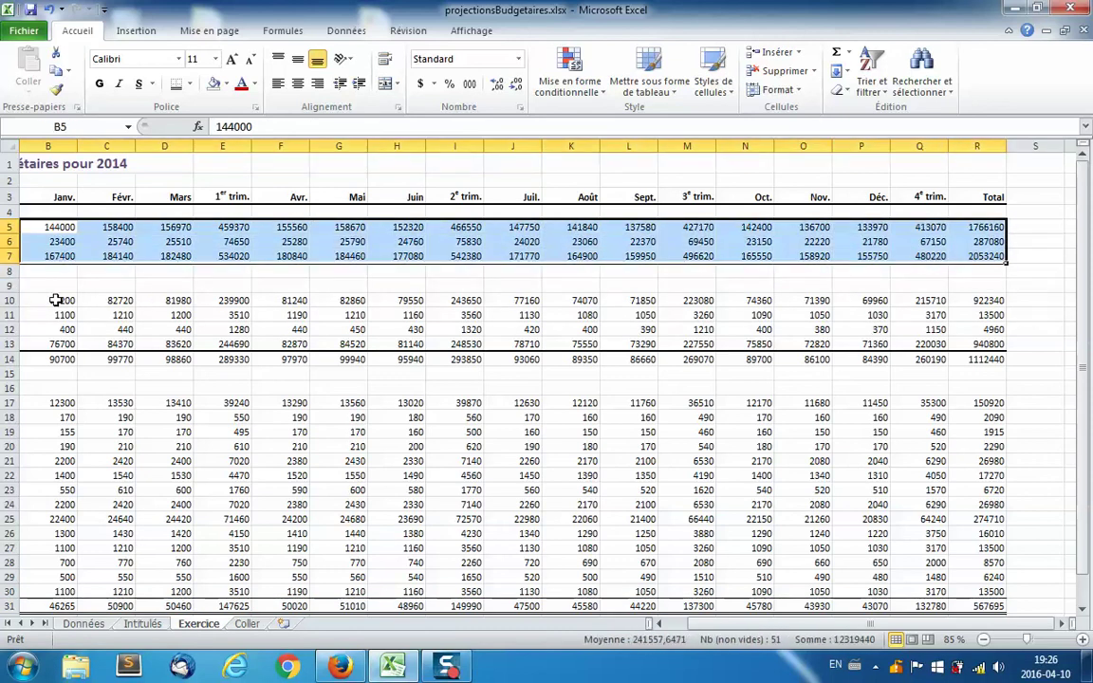
left_click_drag(55, 300, 987, 359)
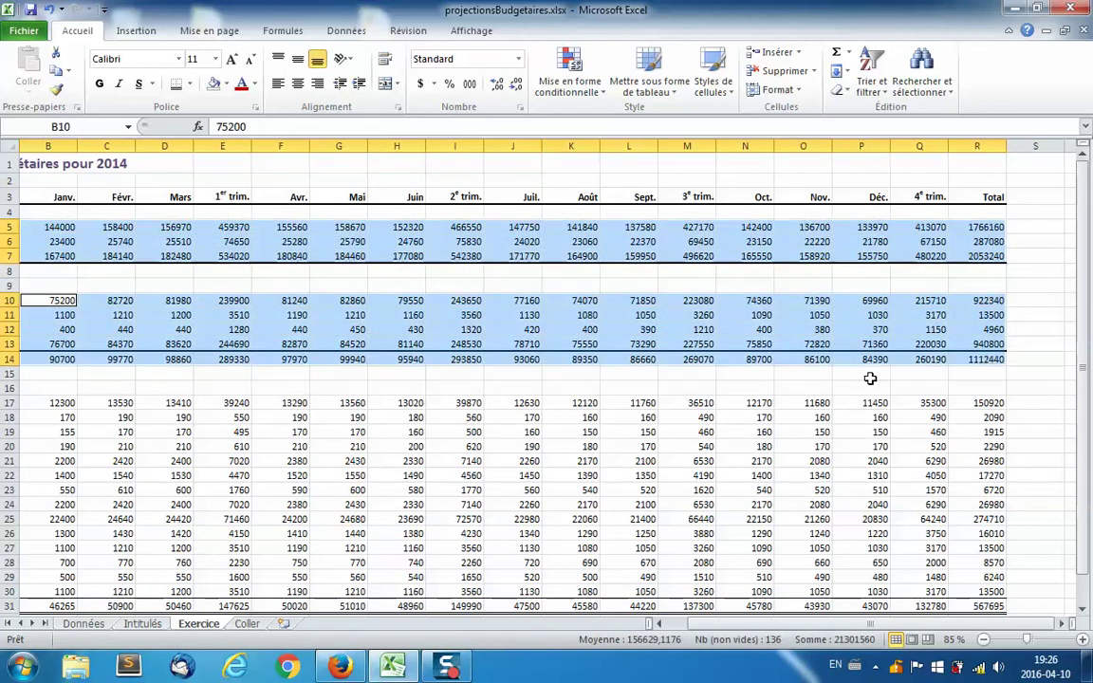
left_click_drag(55, 402, 969, 552)
scroll(855, 462, "up", 1)
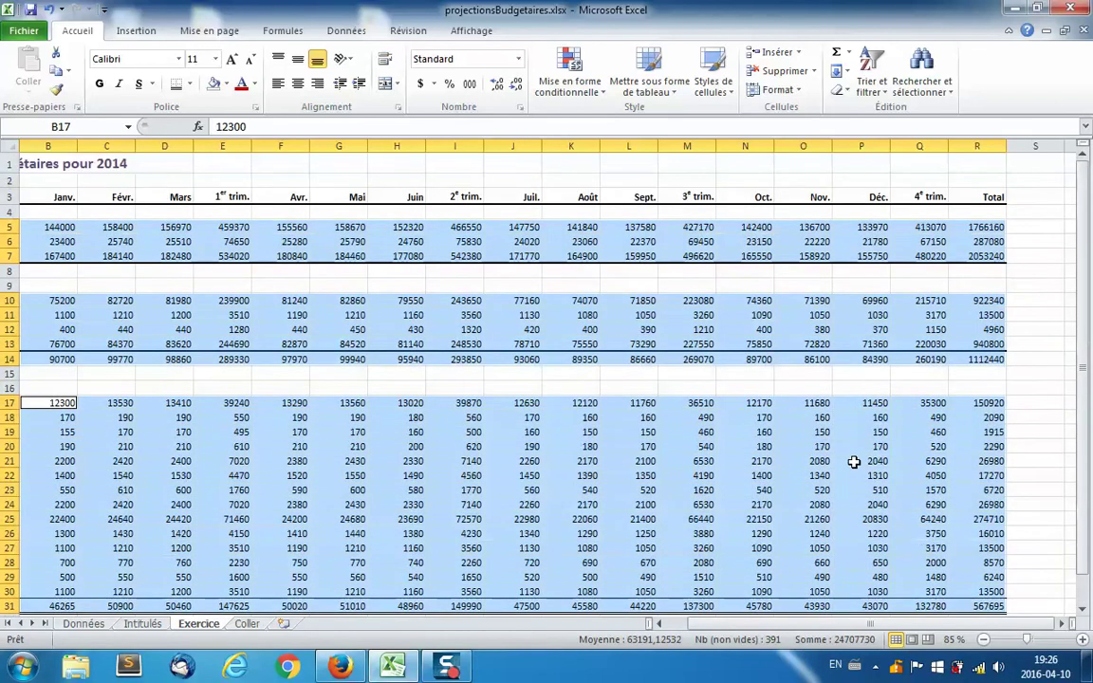
left_click(519, 59)
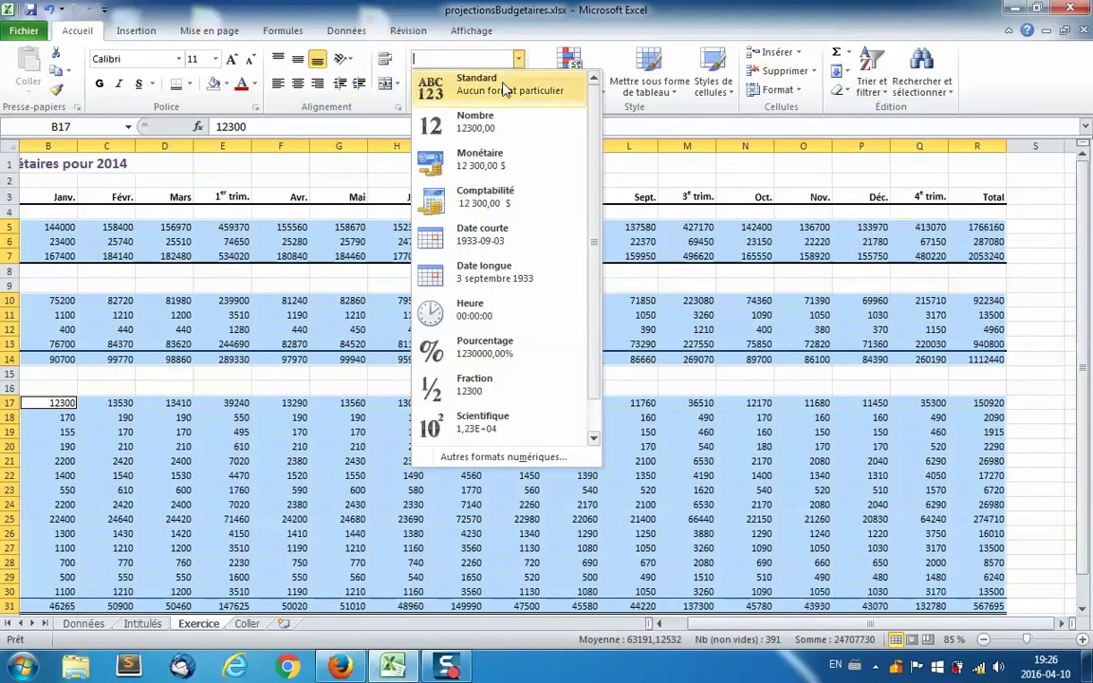
left_click(484, 196)
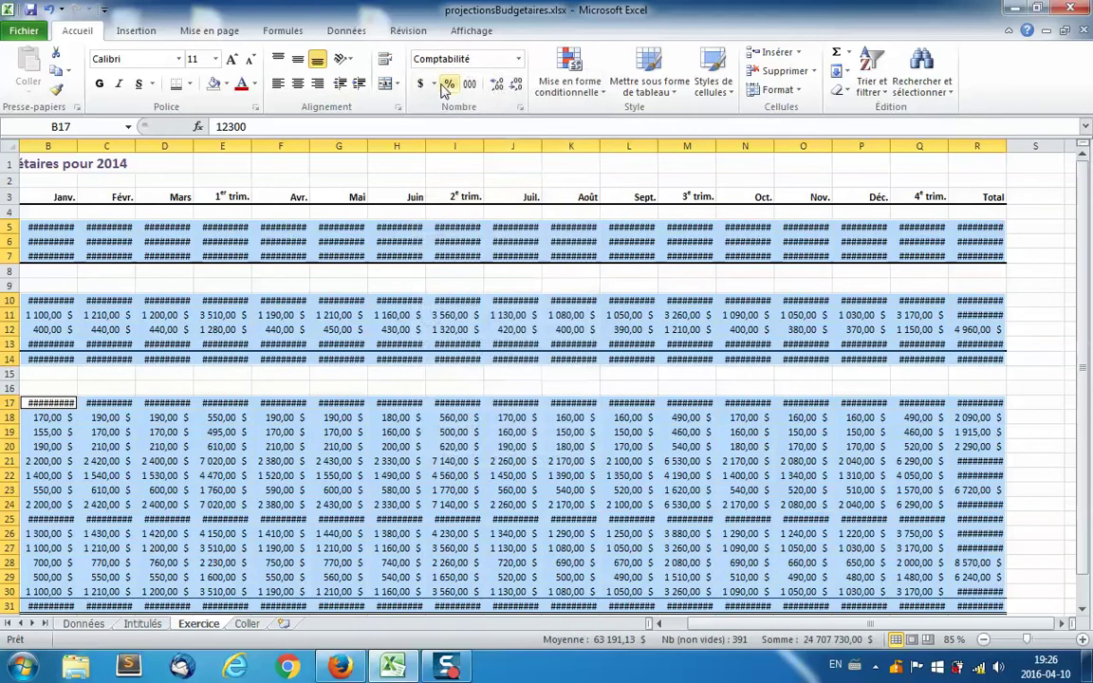
left_click(434, 84)
left_click(454, 102)
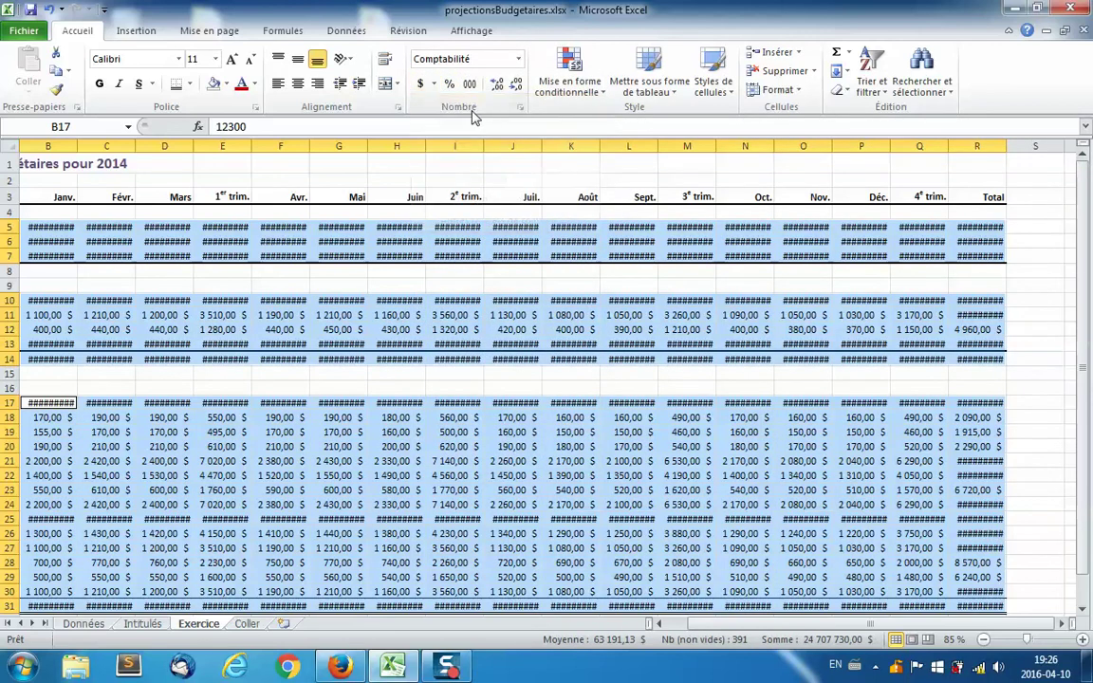
left_click(516, 85)
left_click(515, 84)
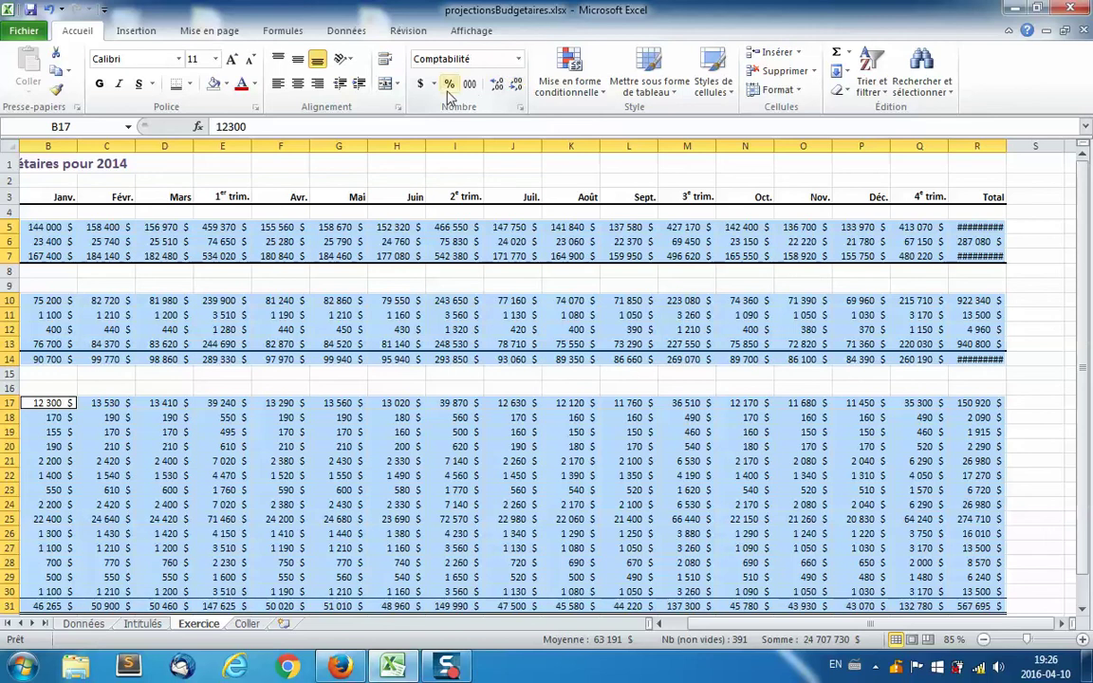
Step: In Format de cellule, set the accounting Symbole to Aucune and confirm
key("ctrl+1")
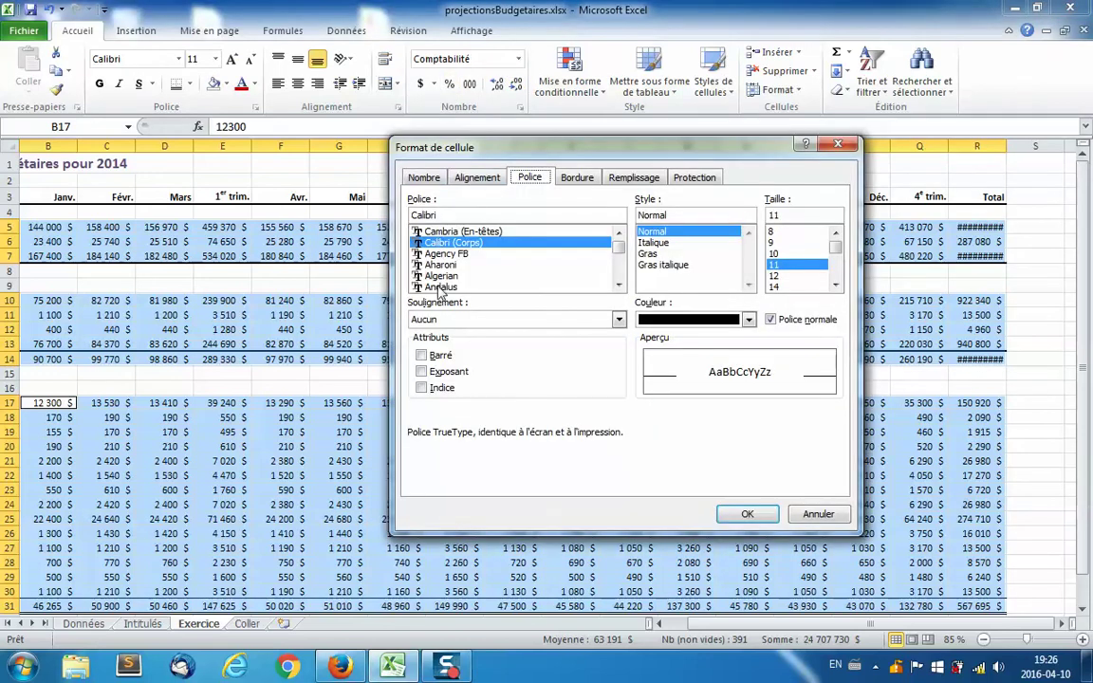
left_click(424, 177)
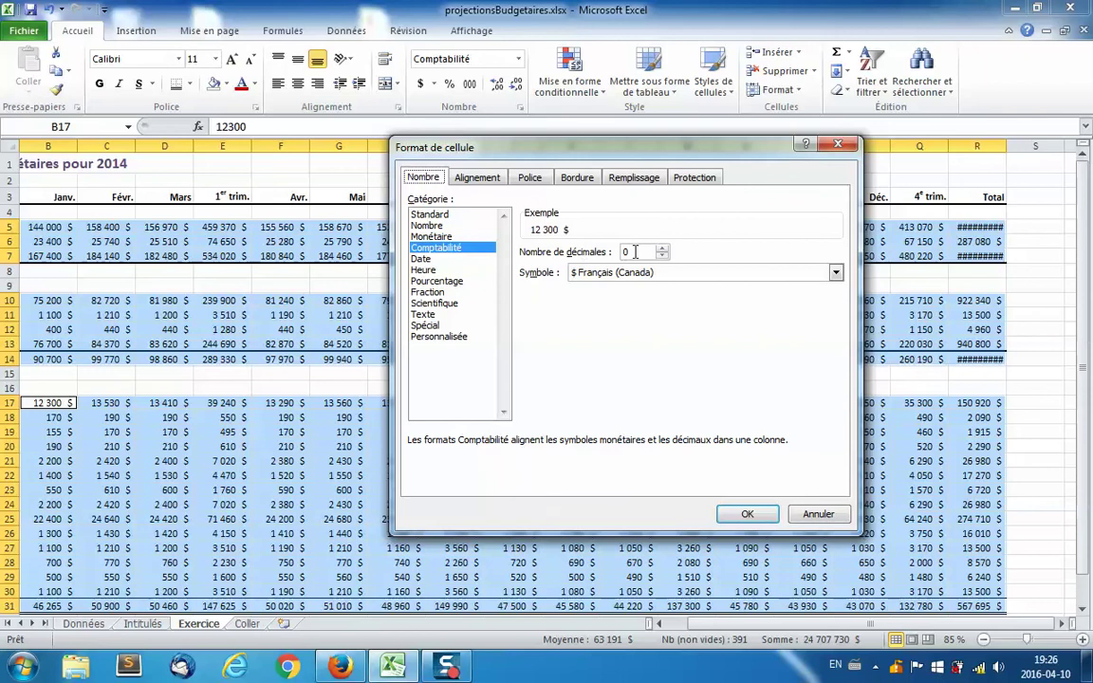
left_click(836, 273)
scroll(726, 288, "up", 3)
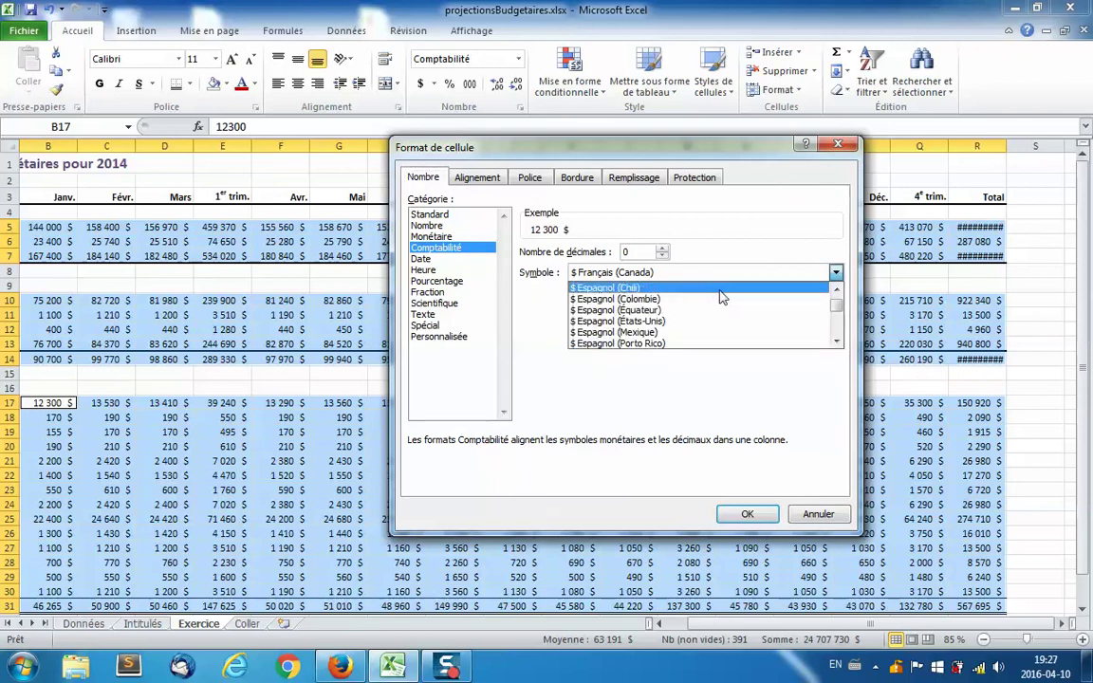
scroll(714, 294, "up", 3)
scroll(711, 295, "up", 2)
scroll(710, 294, "up", 5)
scroll(710, 294, "up", 5)
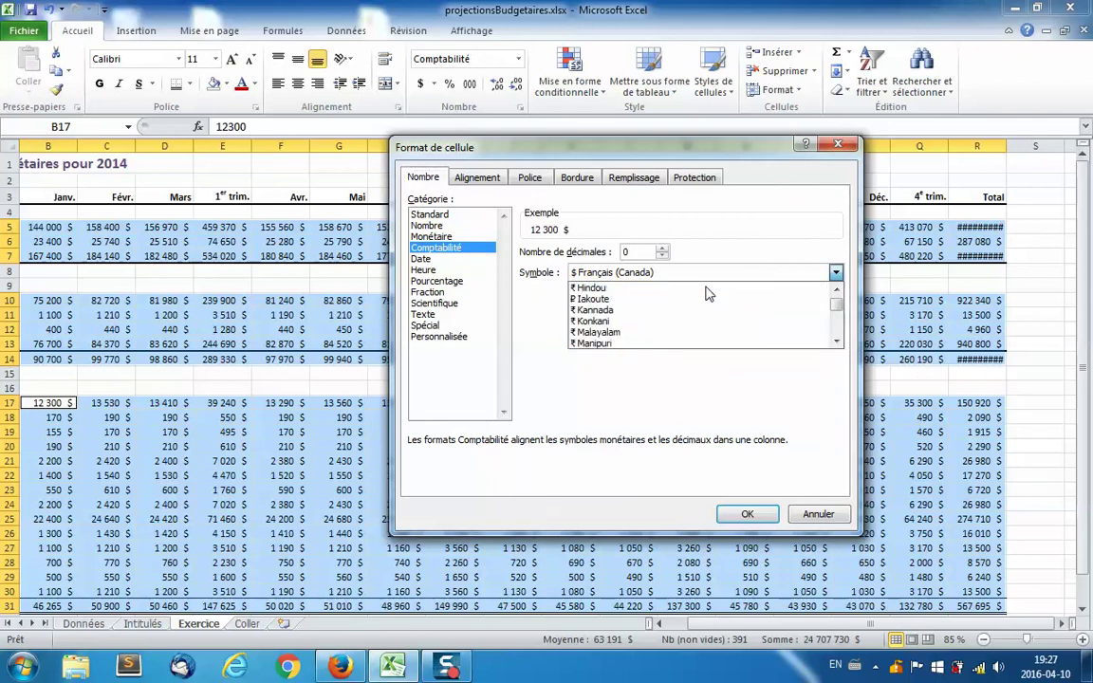
scroll(710, 294, "up", 1)
scroll(759, 294, "up", 10)
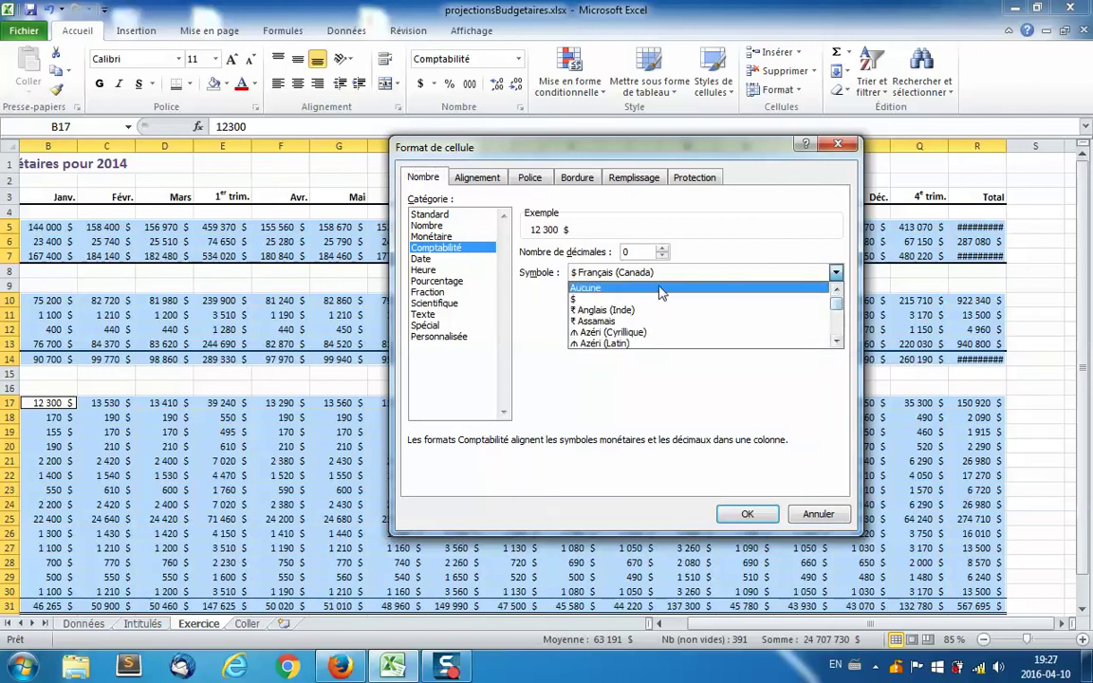
left_click(754, 287)
left_click(748, 514)
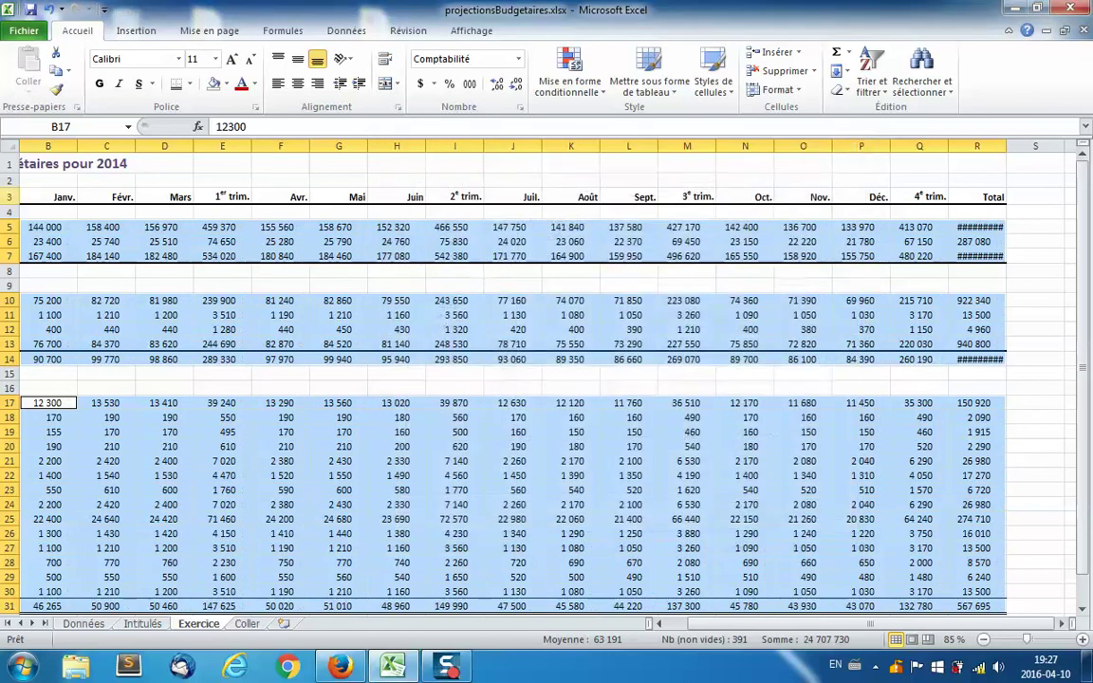
left_click(66, 227)
Step: Select rows 5, 10, 17 and 33 from January through Total
left_click_drag(88, 227, 978, 227)
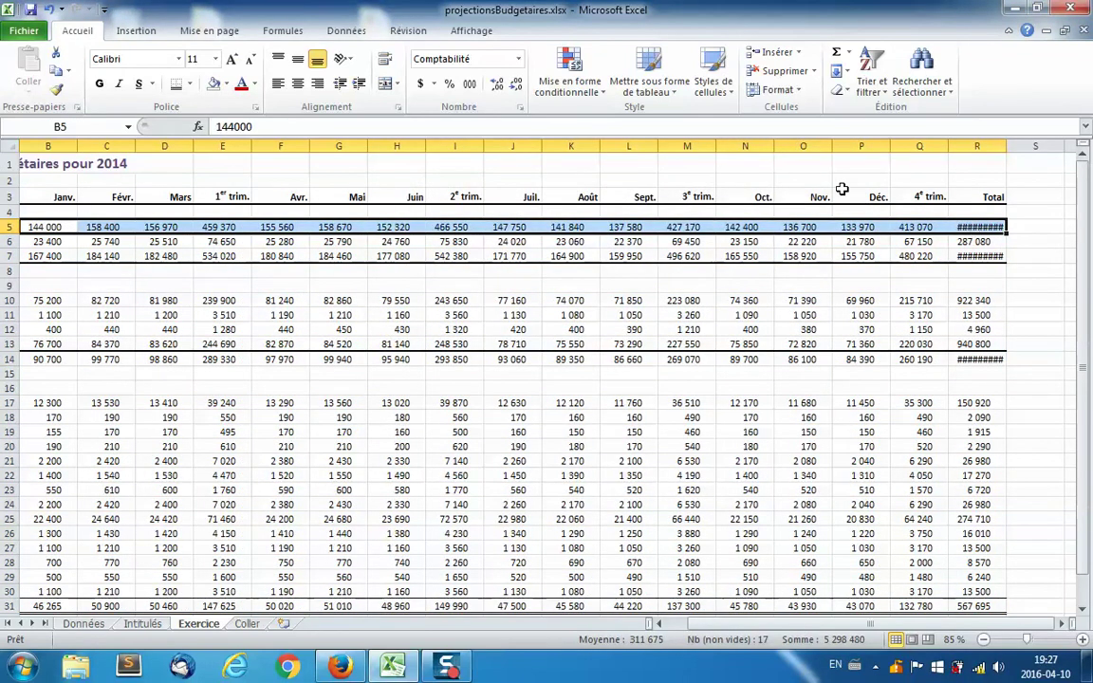
mouse_move(28, 300)
left_mouse_down()
mouse_move(786, 298)
mouse_move(997, 310)
mouse_move(960, 304)
left_mouse_up()
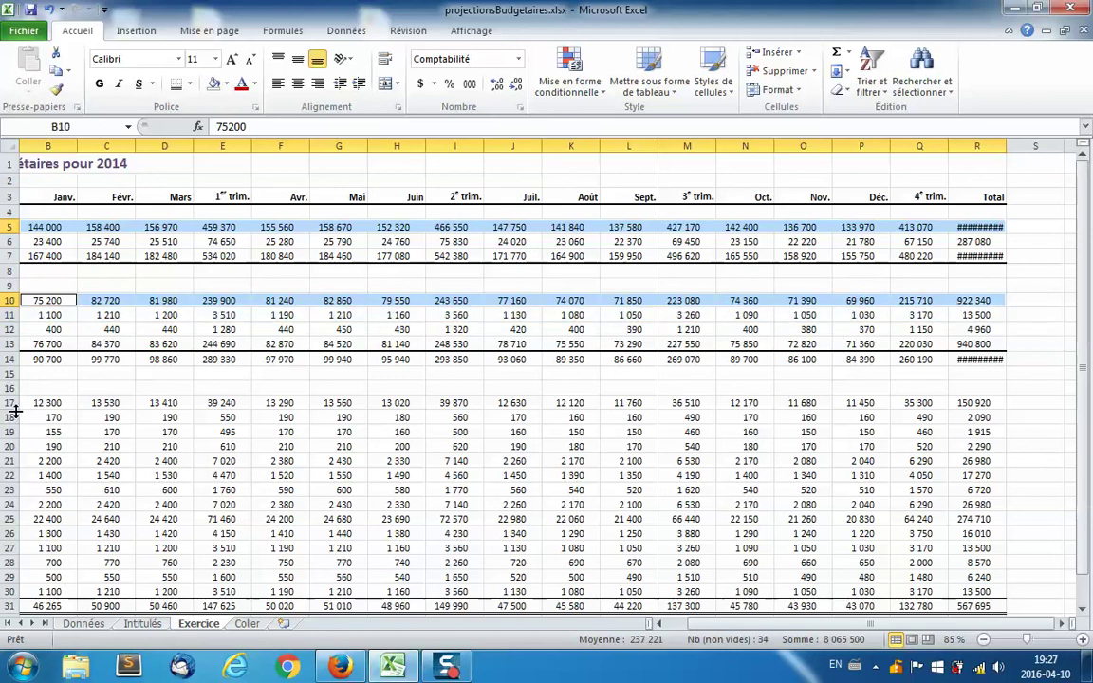
mouse_move(40, 402)
left_mouse_down()
mouse_move(988, 392)
mouse_move(959, 403)
left_mouse_up()
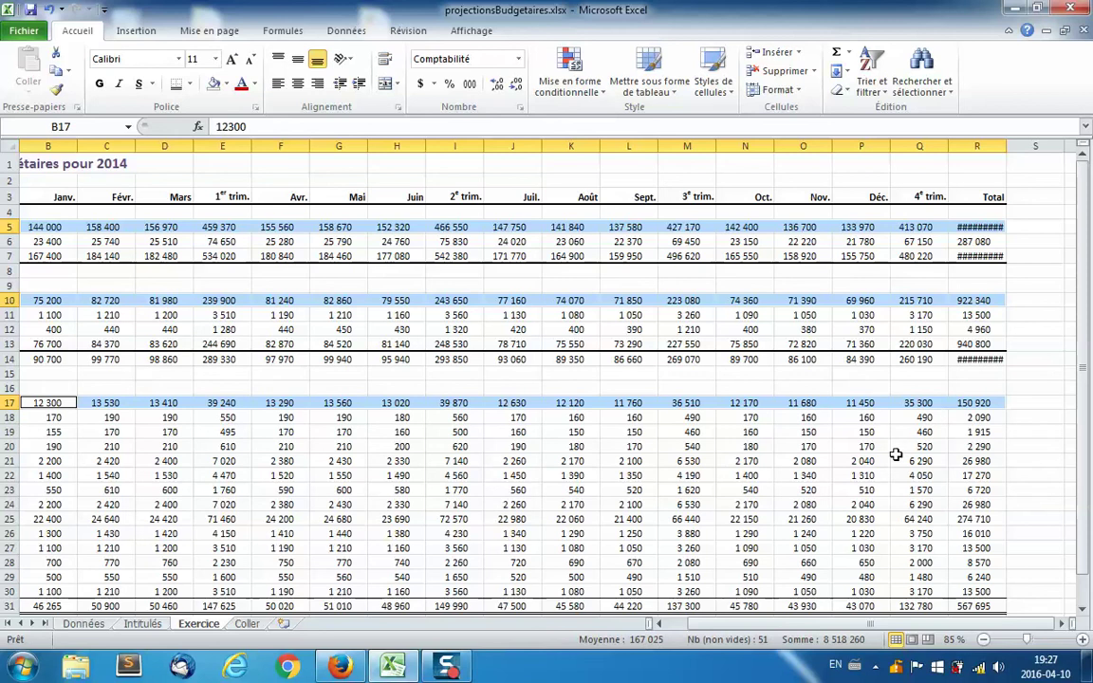
scroll(895, 456, "down", 2)
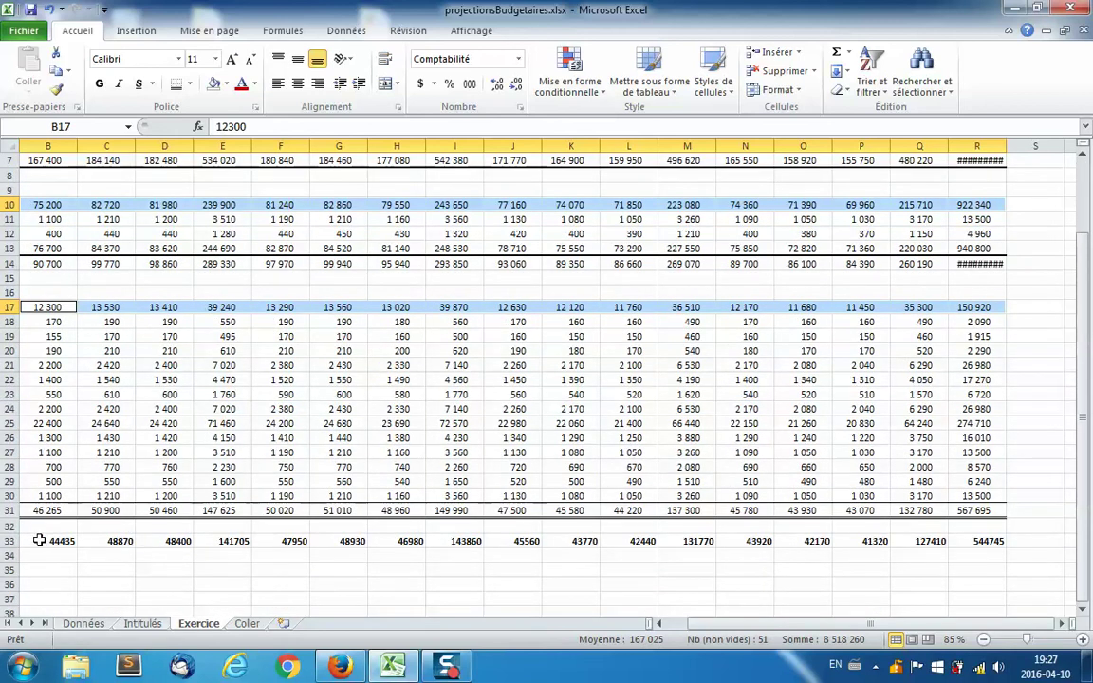
left_click_drag(37, 541, 988, 541)
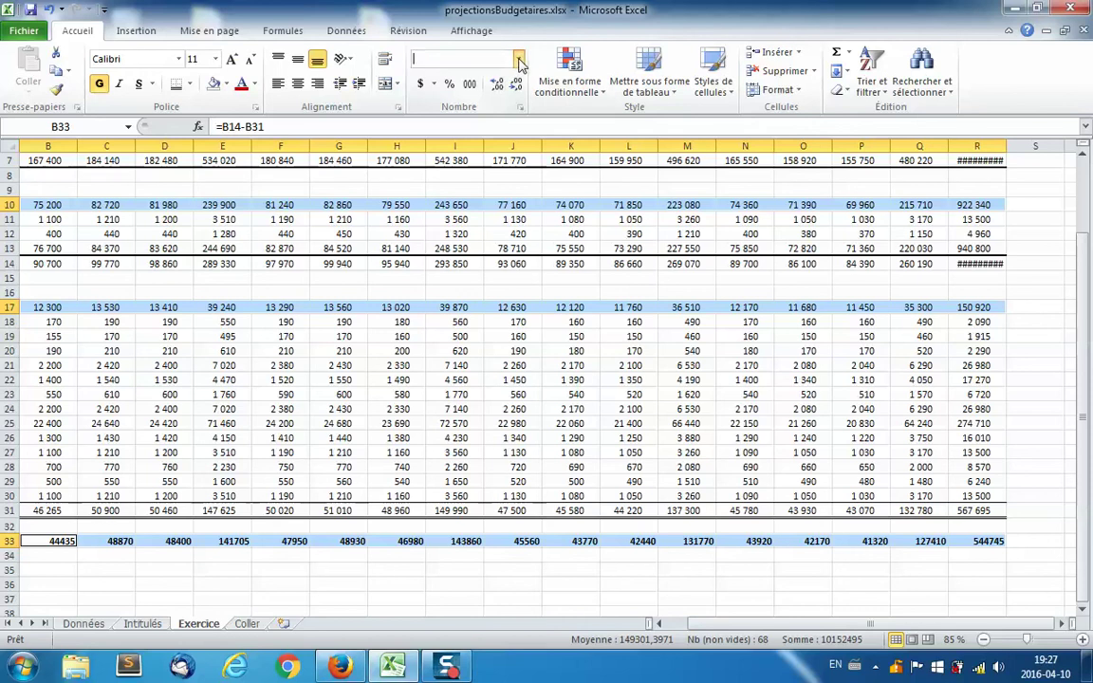
Step: Apply dollar Comptabilité format to those rows and decrease decimals to zero
left_click(465, 58)
left_click(454, 199)
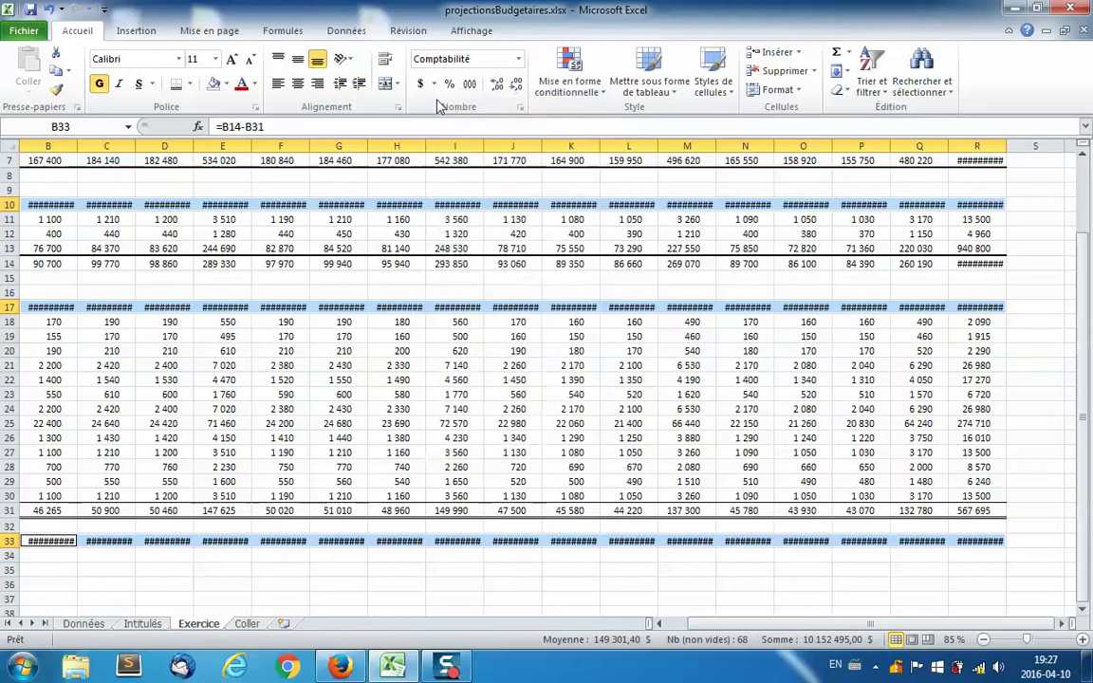
left_click(434, 83)
left_click(465, 139)
left_click(516, 86)
left_click(516, 85)
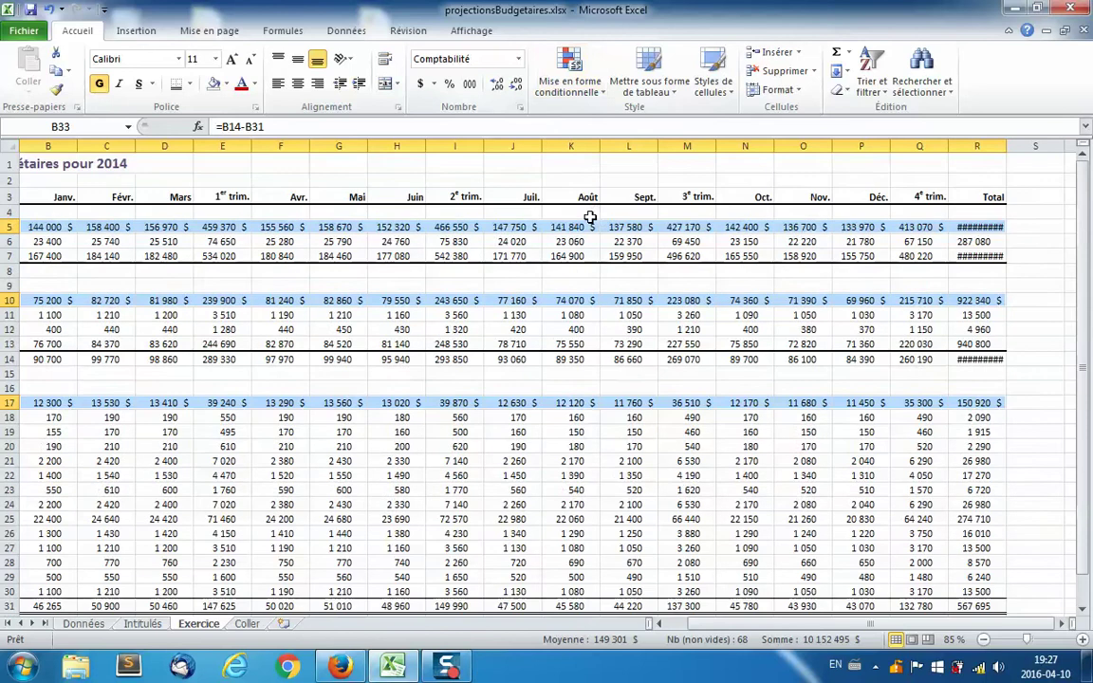
scroll(532, 196, "up", 2)
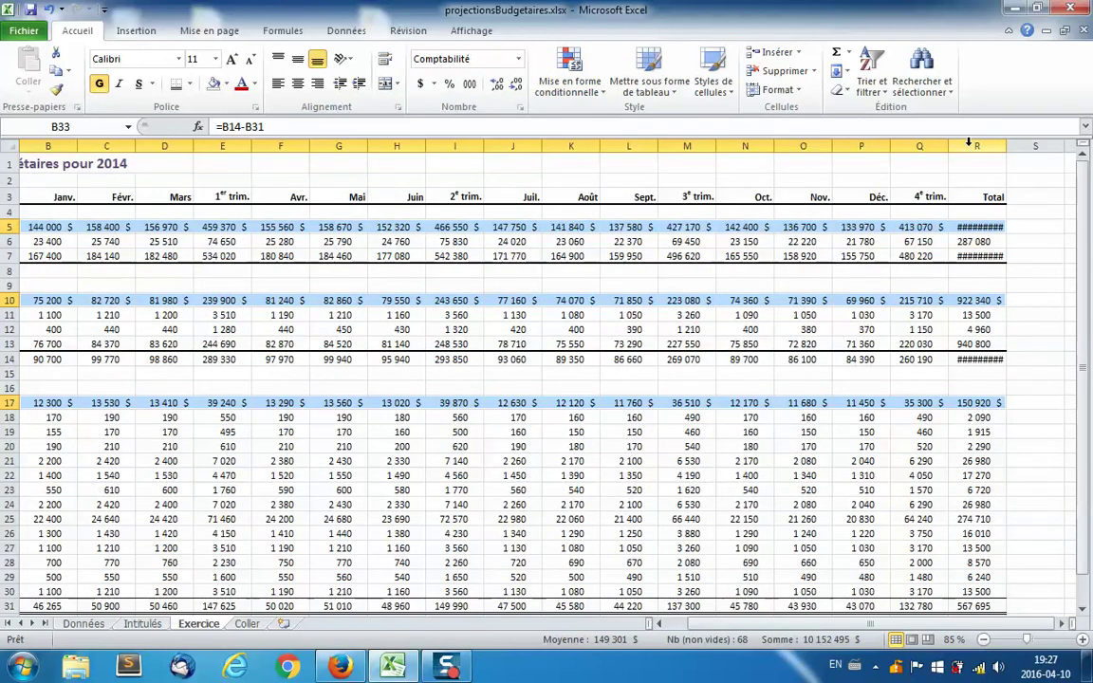
left_click(398, 270)
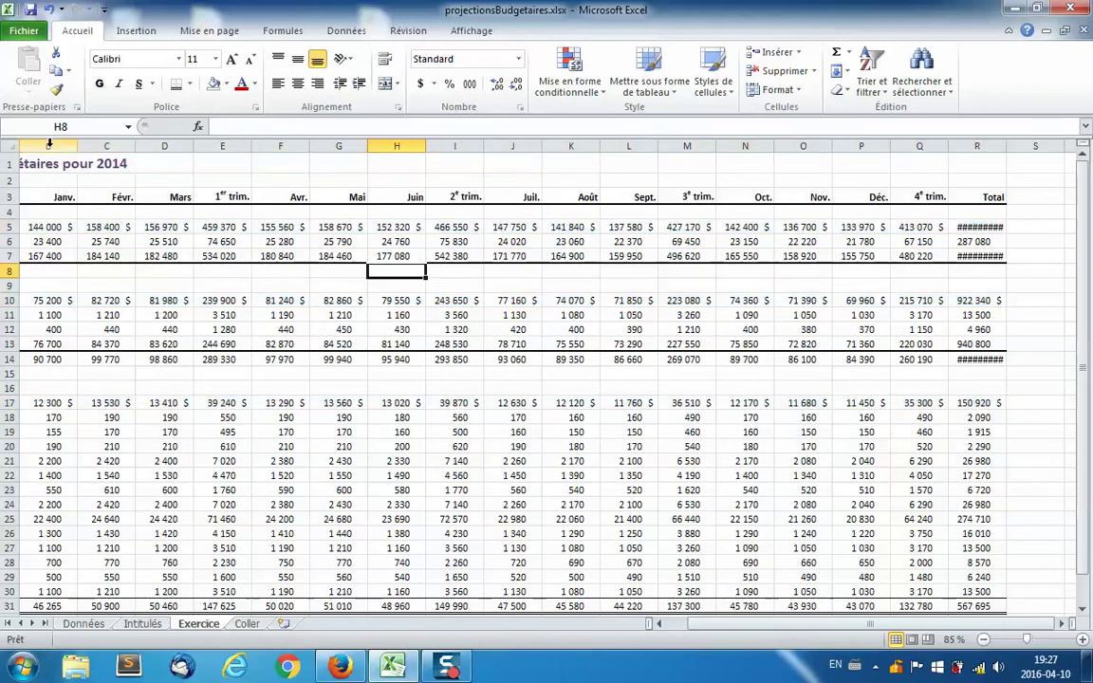
Step: Autofit columns B:R so Total shows full amounts like 1 766 160 $
left_click_drag(49, 143, 1052, 144)
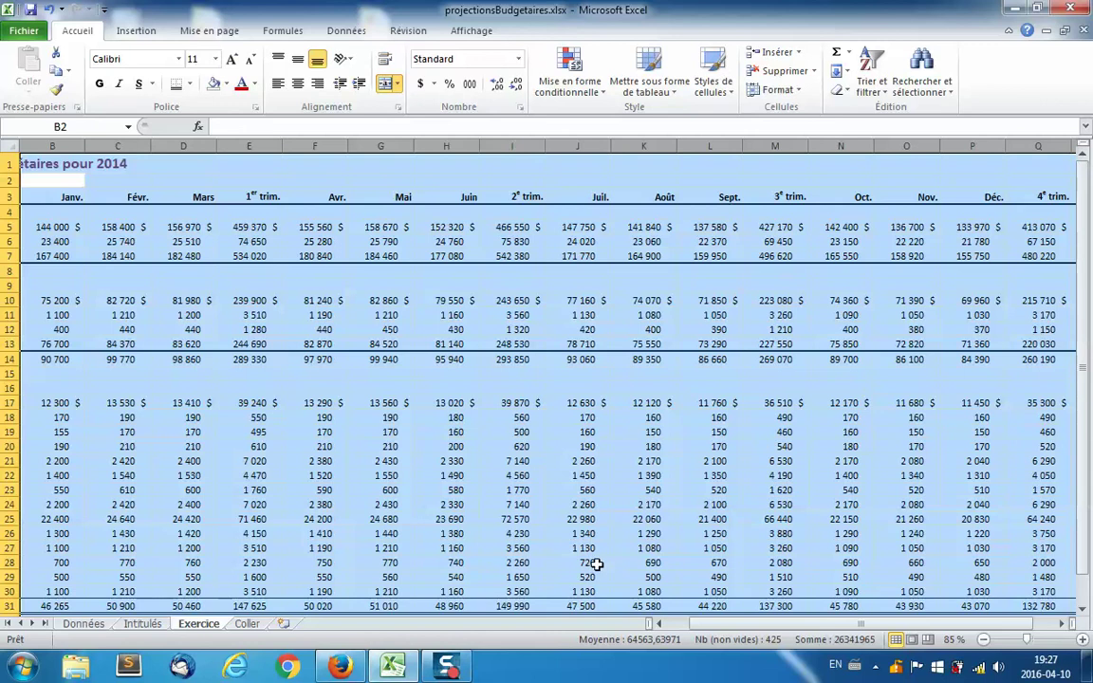
double_click(739, 146)
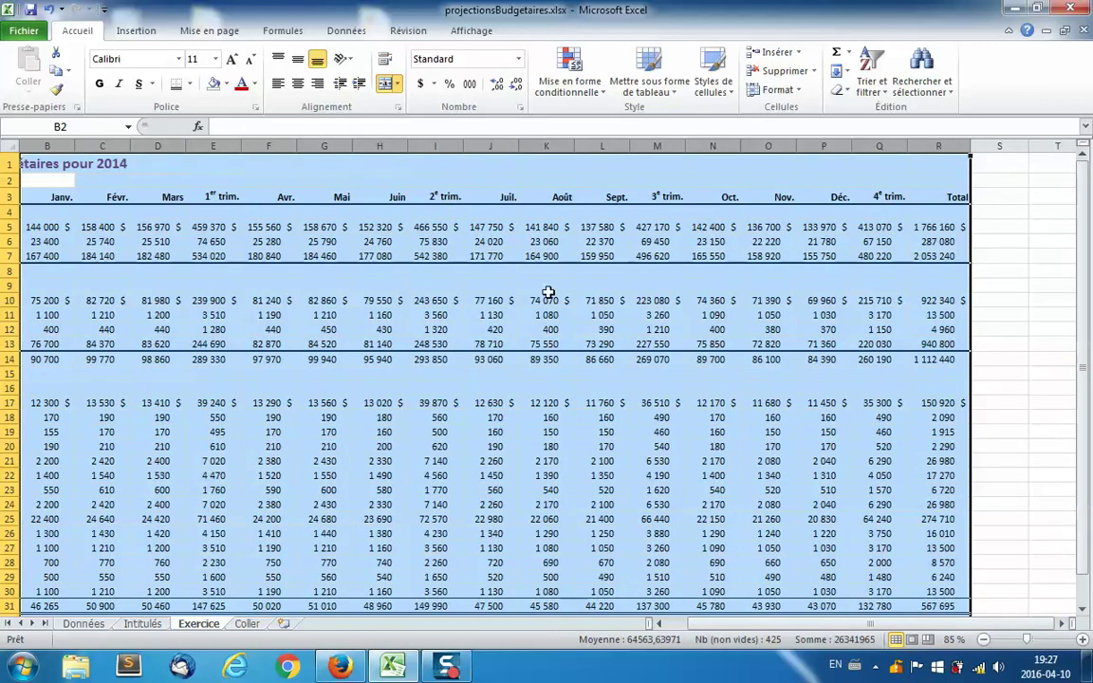
left_click(358, 465)
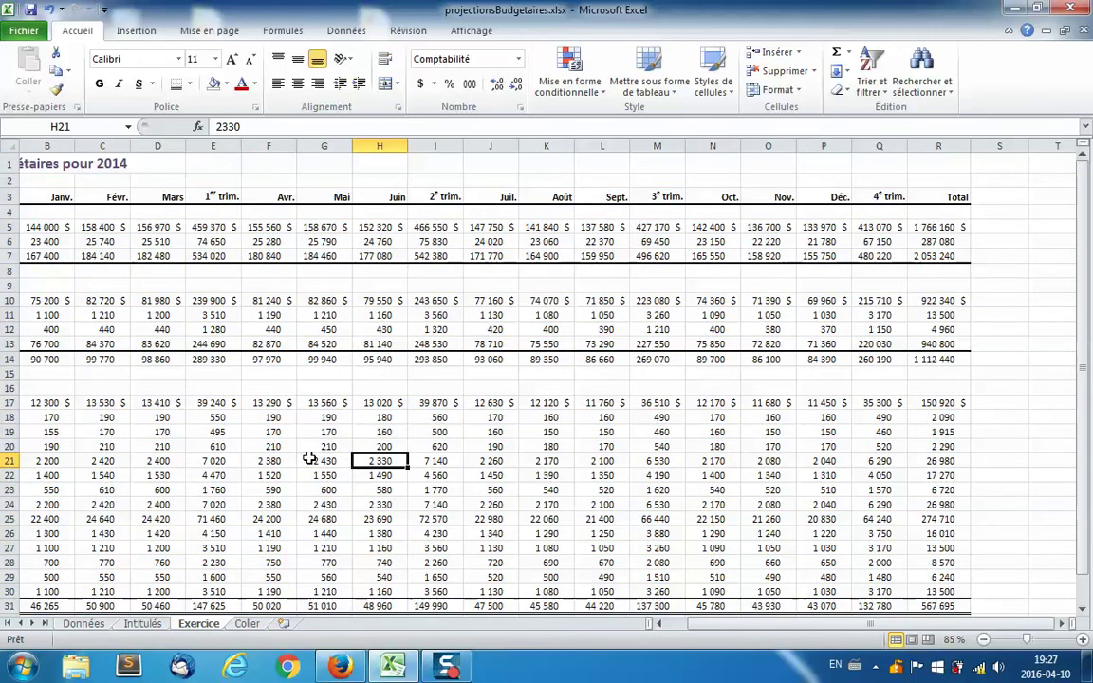
Step: Fill E3, E5:E7, E10:E14, E17:E31 and E33 with Orange, Accentuation6, plus clair 60 %
left_click(214, 196)
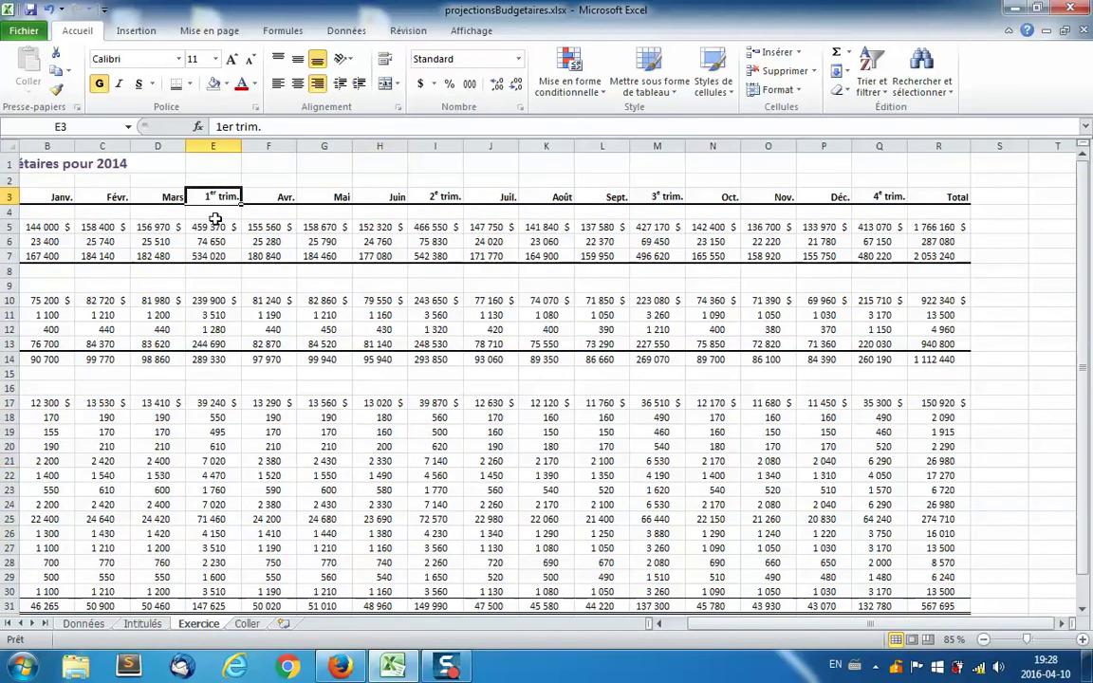
left_click_drag(215, 228, 211, 258)
left_click_drag(207, 300, 216, 605)
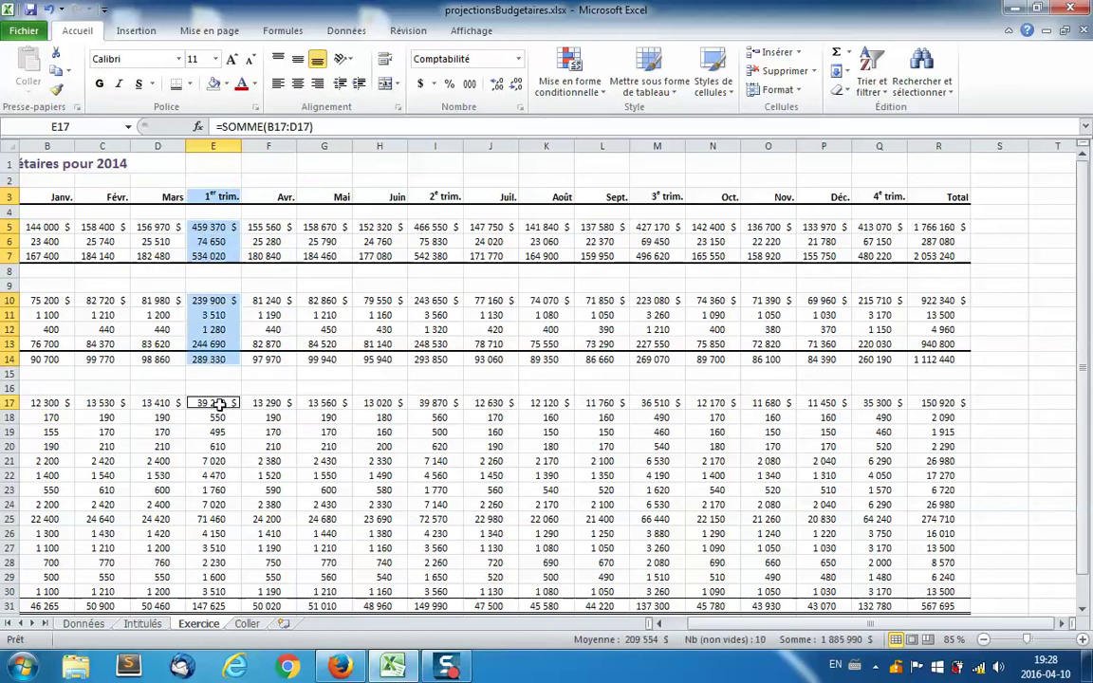
scroll(306, 486, "down", 3)
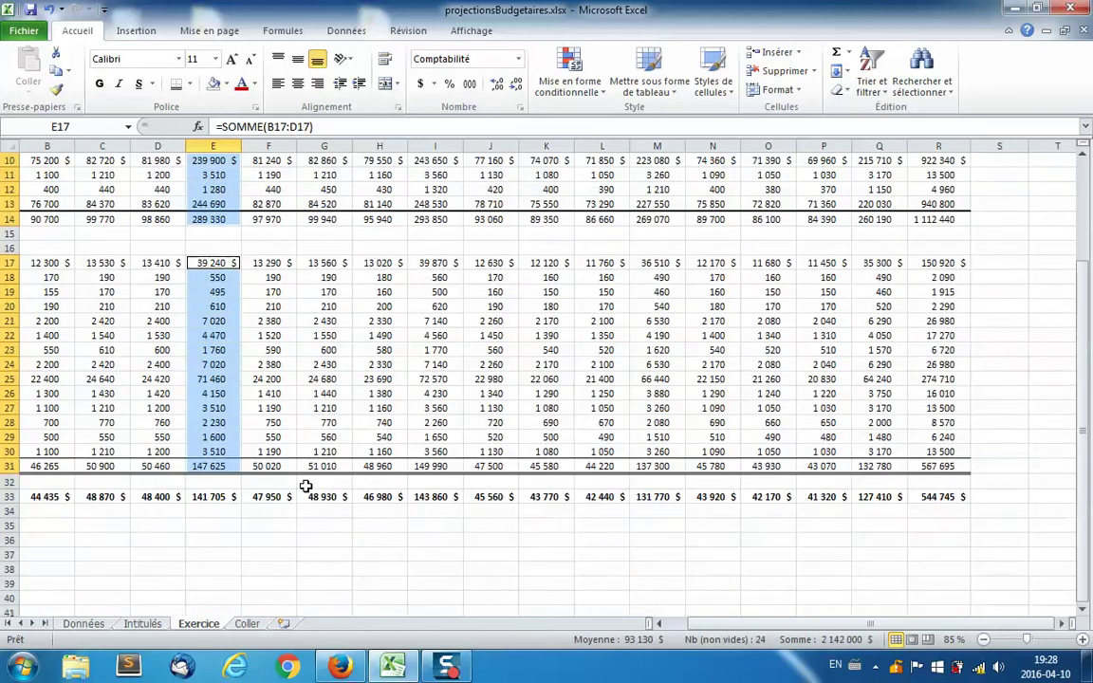
left_click(192, 498, "ctrl")
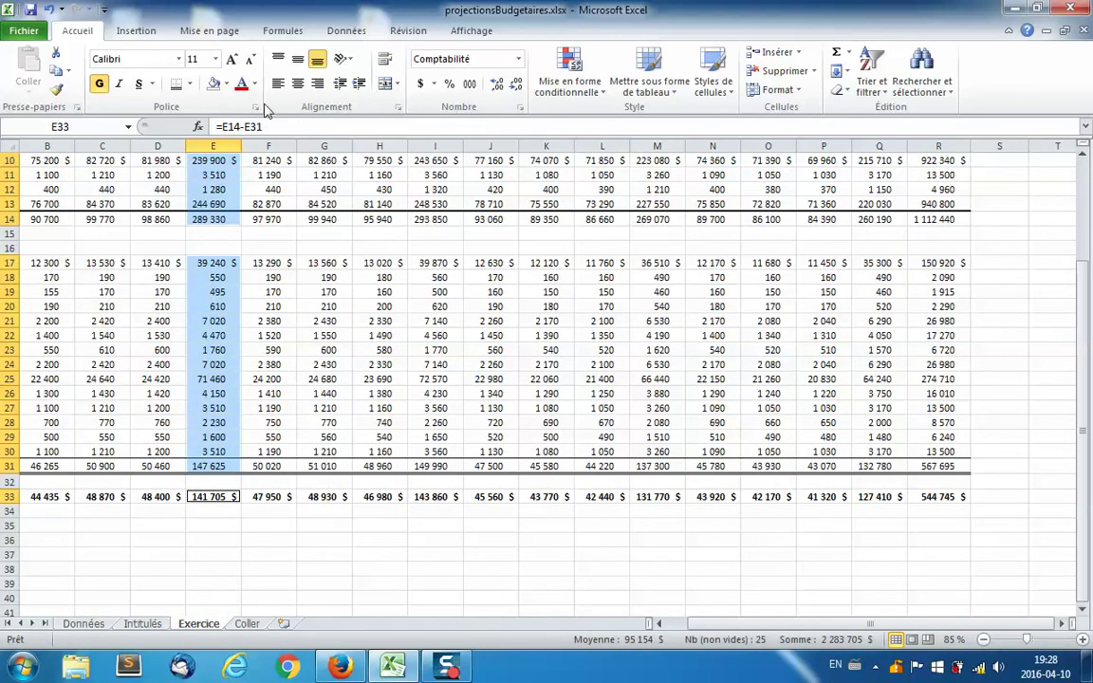
left_click(226, 84)
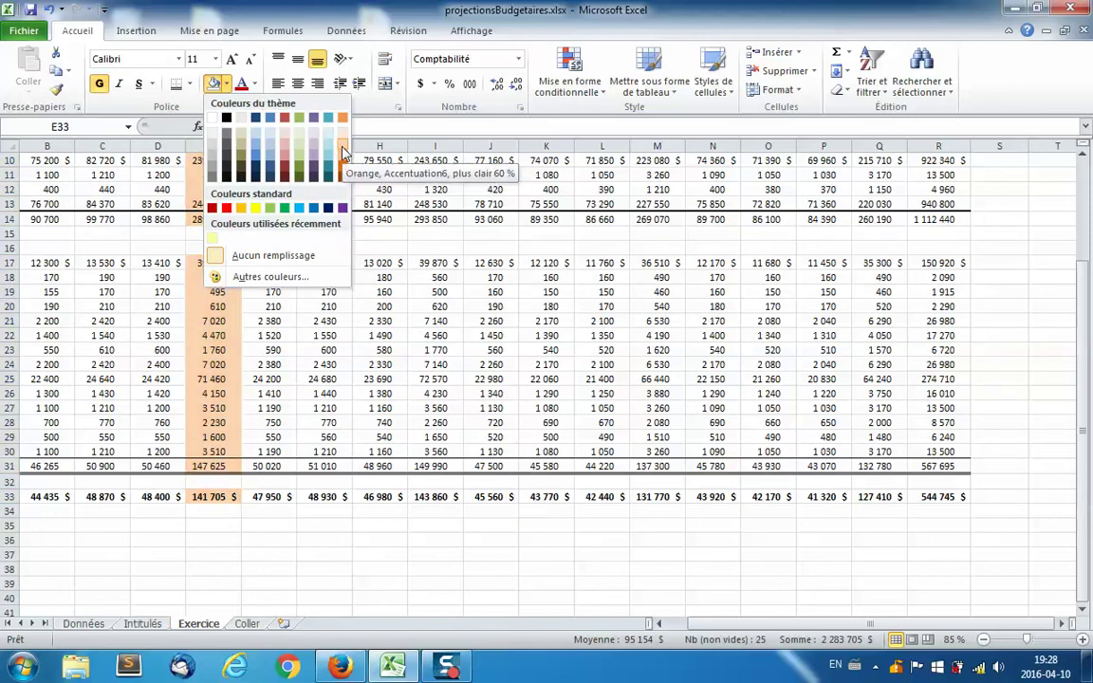
key("Escape")
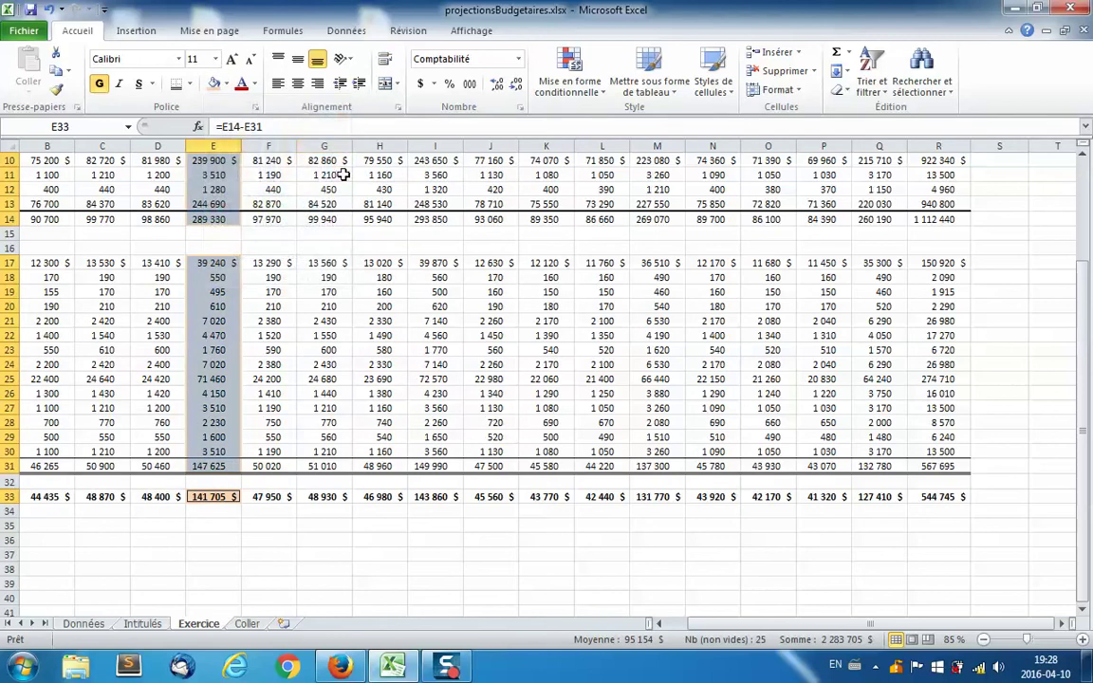
Step: Turn off Quadrillage so gridlines disappear from the Exercice sheet
scroll(389, 43, "down", 6)
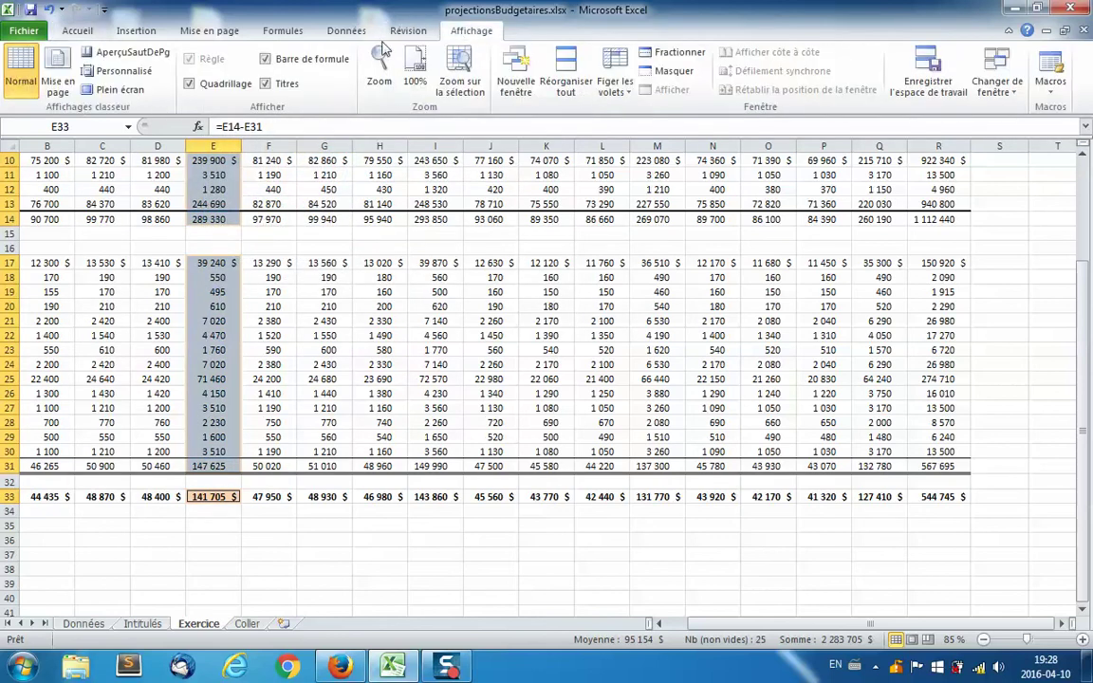
left_click(226, 86)
scroll(296, 242, "up", 3)
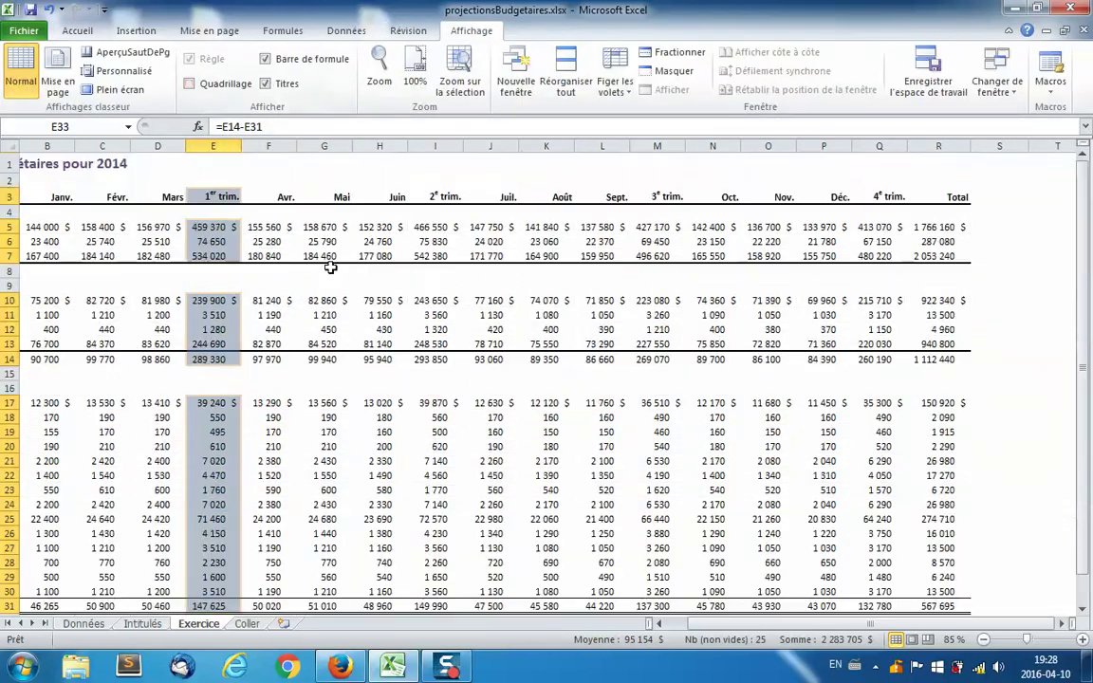
left_click(323, 285)
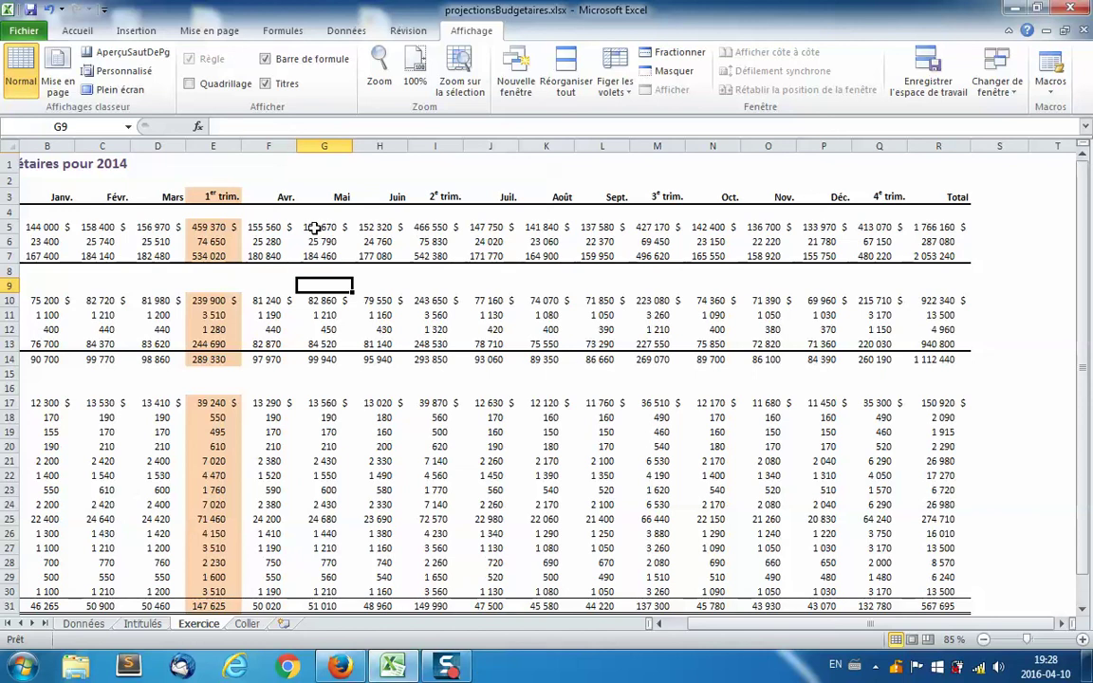
mouse_move(234, 226)
left_mouse_down()
mouse_move(213, 243)
mouse_move(202, 332)
left_mouse_up()
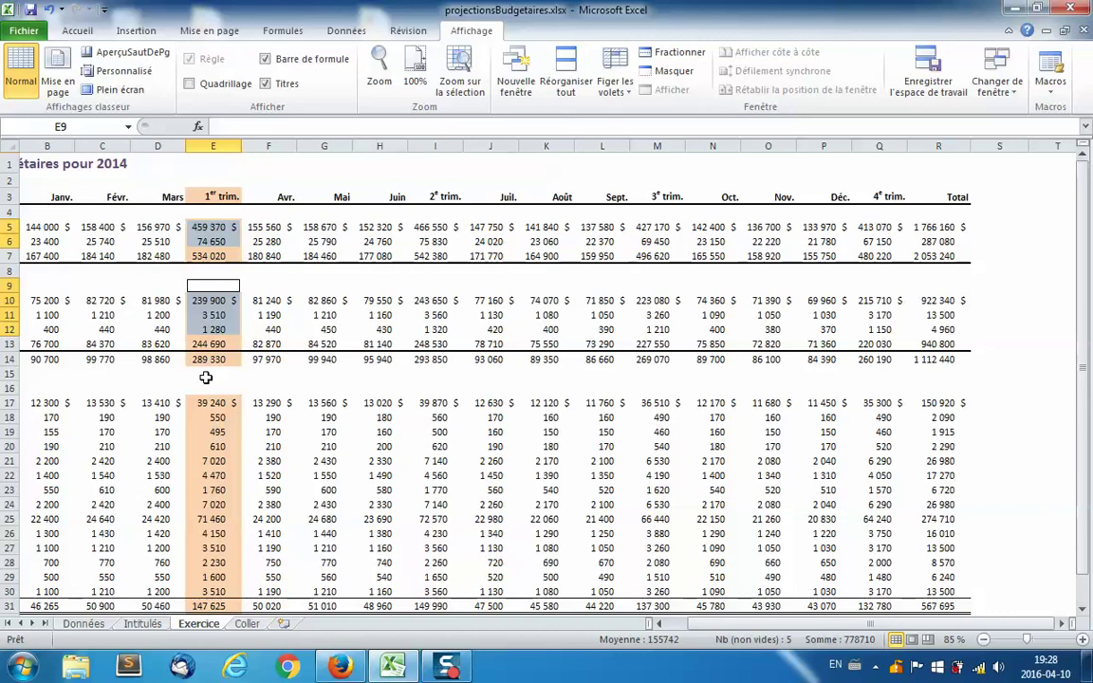
Step: Give row 14, January to Total, a top and thick bottom border
left_click(207, 377)
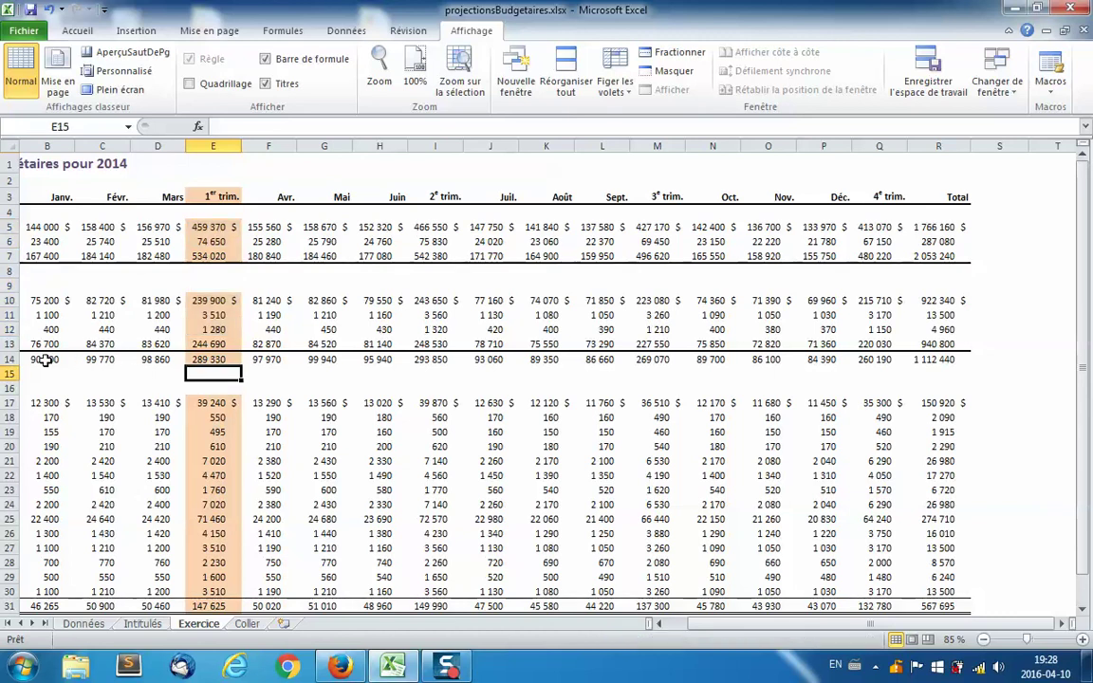
left_click_drag(43, 360, 968, 360)
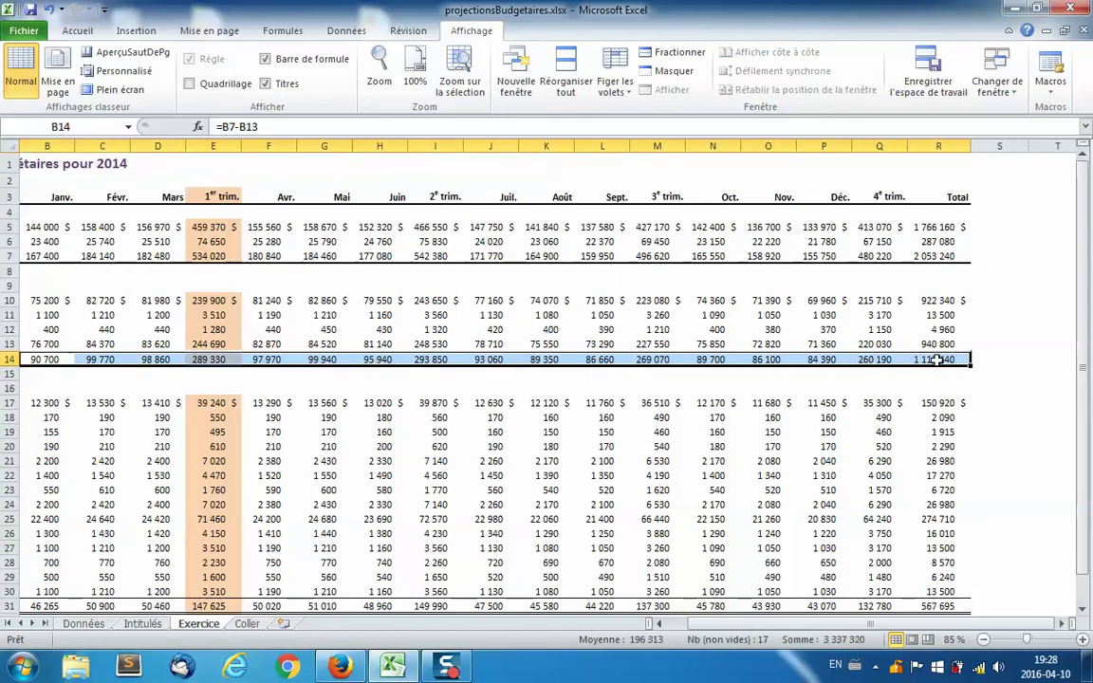
left_click(78, 30)
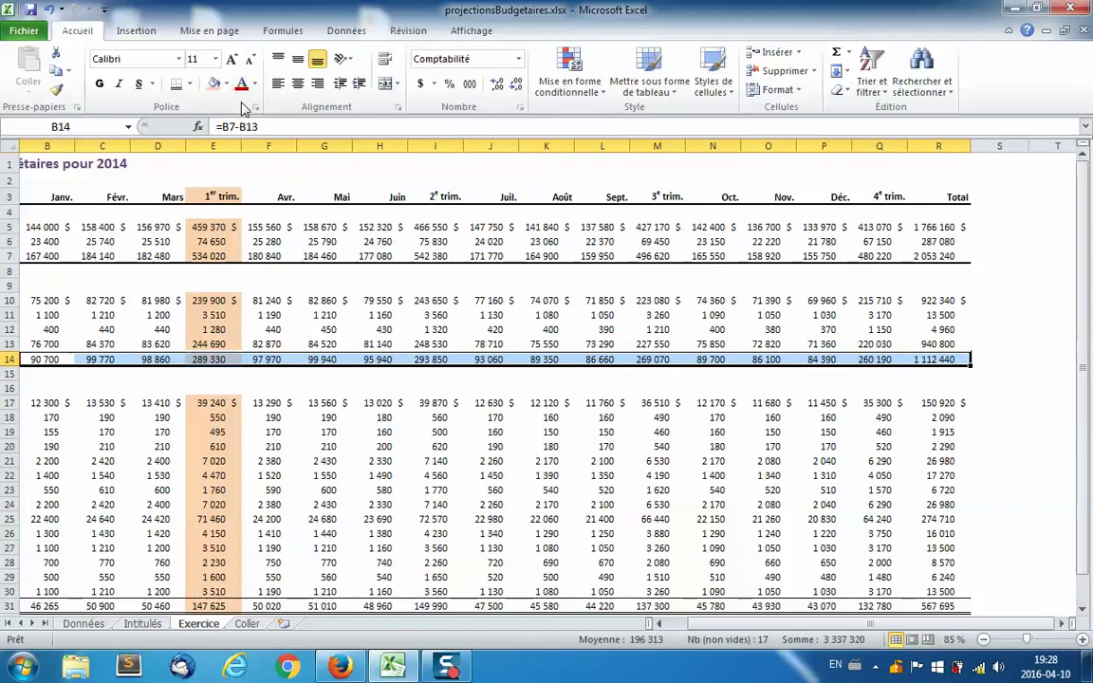
left_click(179, 87)
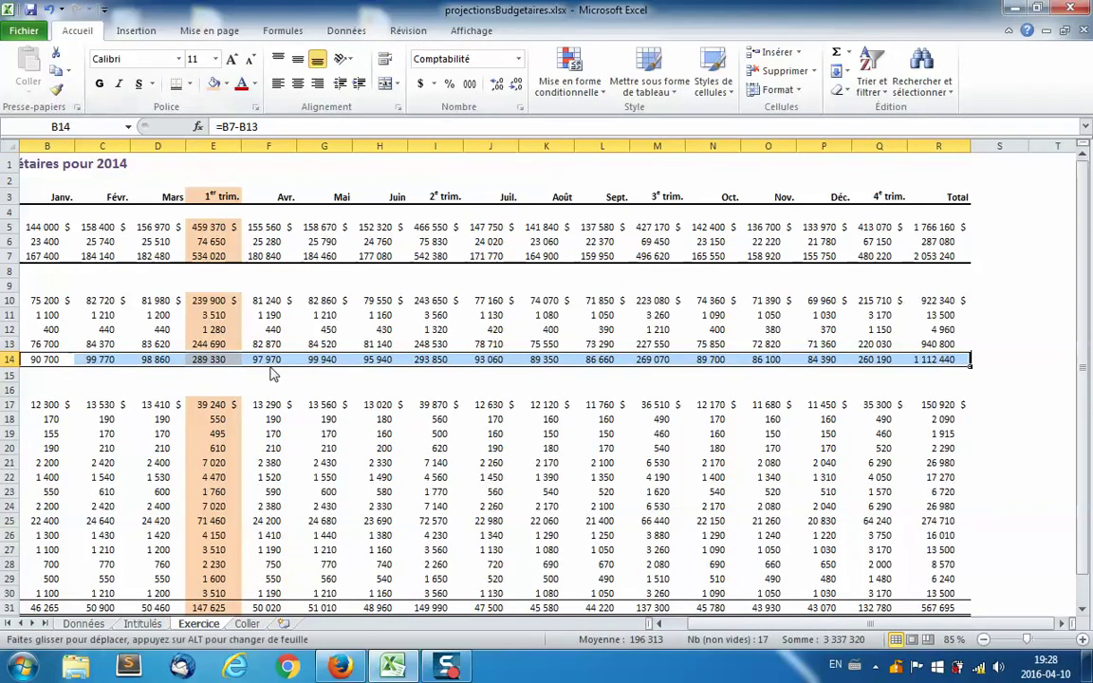
left_click(305, 405)
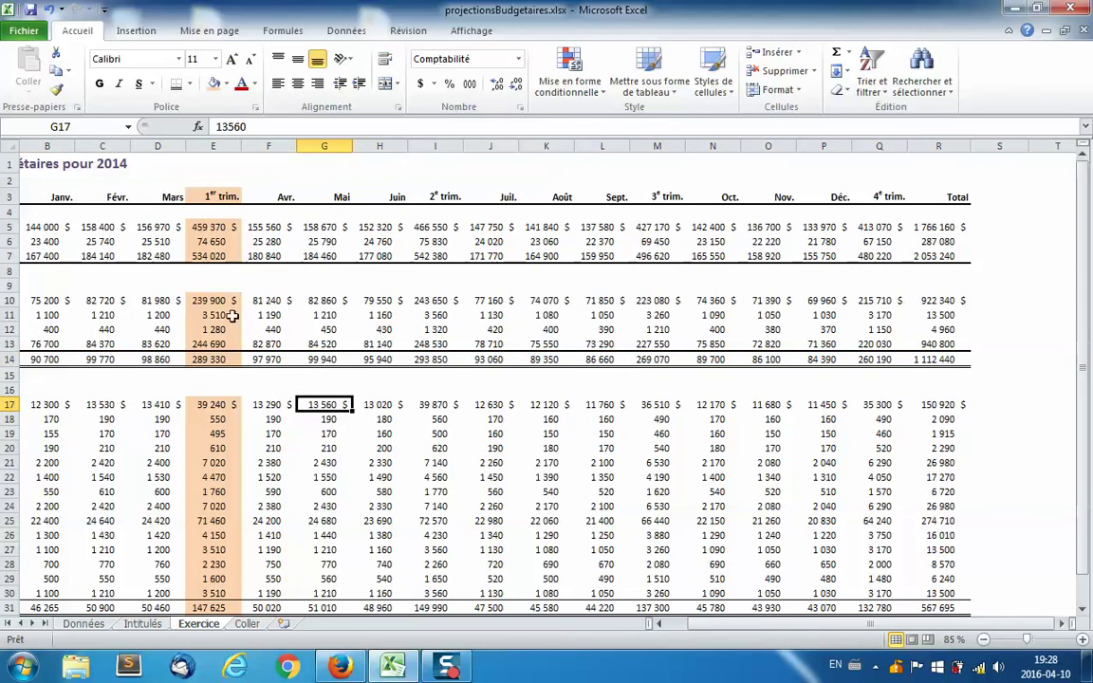
Step: Select the 1er trim. data blocks in column E plus the row 33 result
left_click(208, 226)
left_click_drag(208, 229, 211, 241)
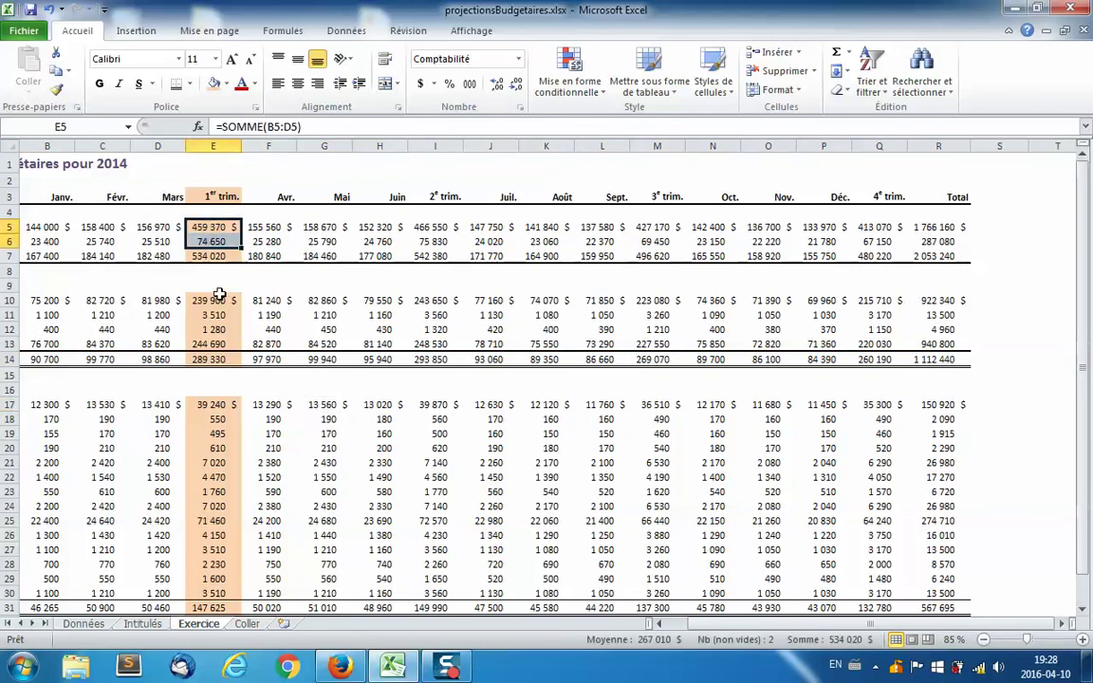
left_click_drag(215, 285, 215, 330)
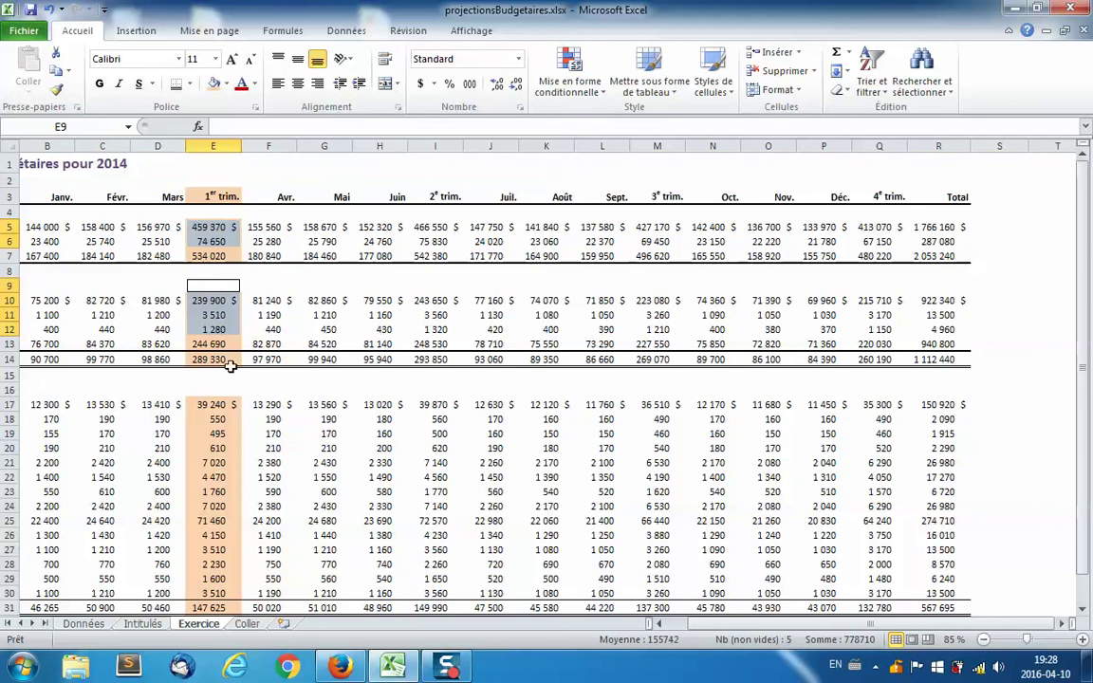
left_click_drag(214, 376, 211, 386)
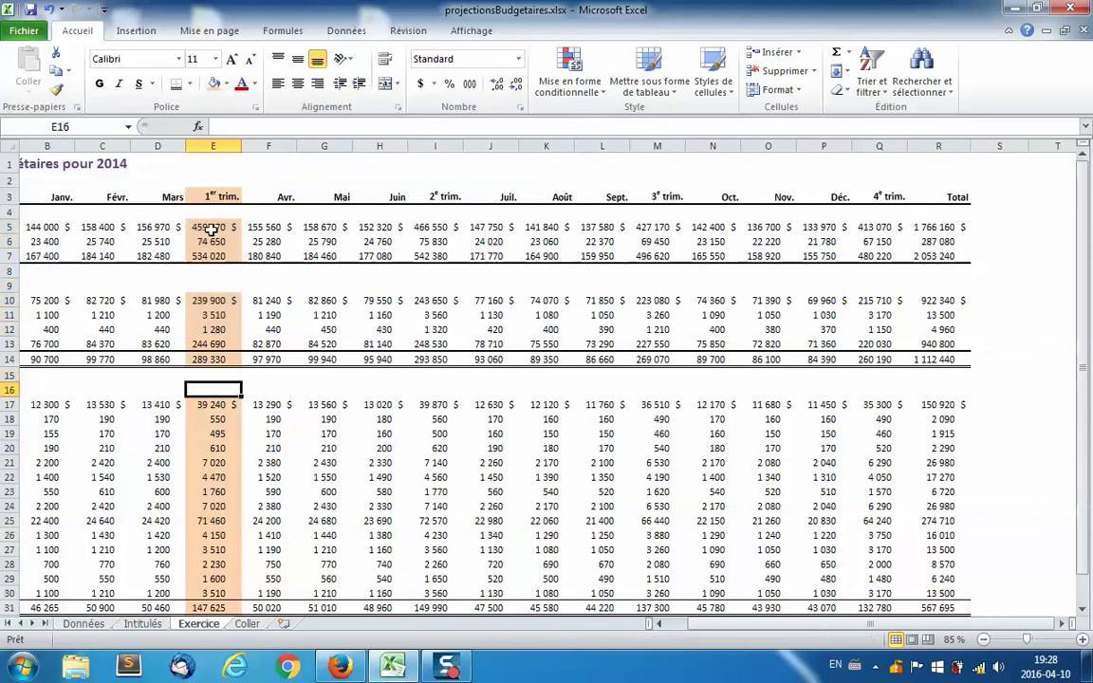
left_click_drag(211, 230, 214, 239)
left_click_drag(217, 287, 214, 329)
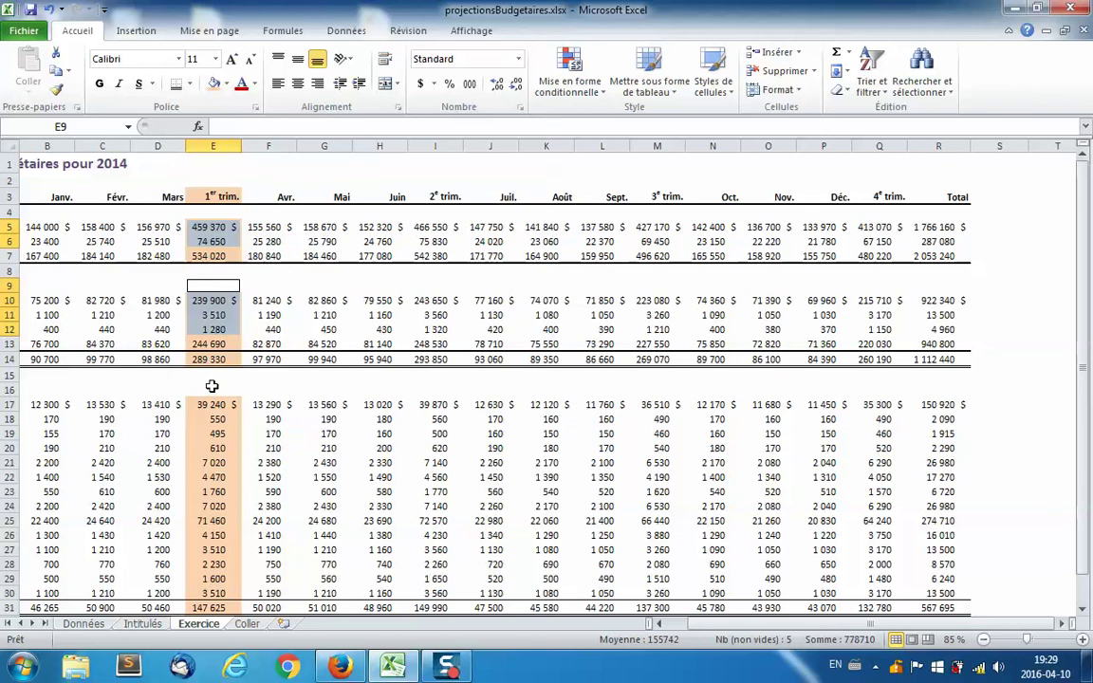
left_click_drag(212, 387, 210, 575)
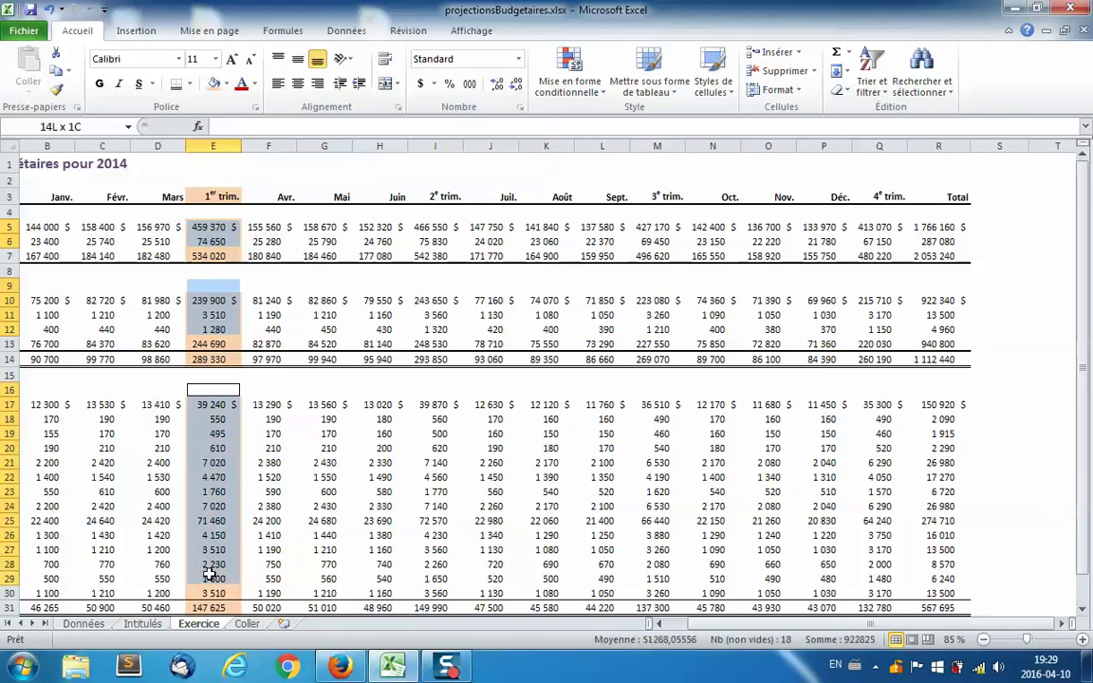
scroll(336, 466, "down", 3)
left_click(211, 506)
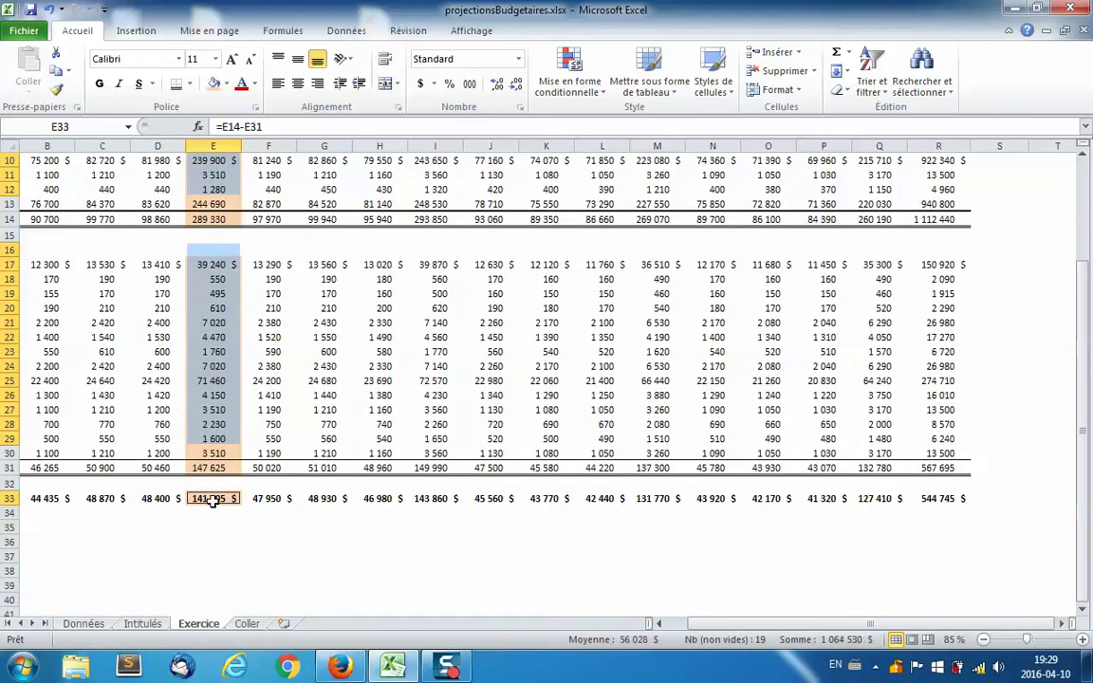
Step: Apply a grey Contour border to the selected first-quarter cells via Autres bordures
left_click(191, 83)
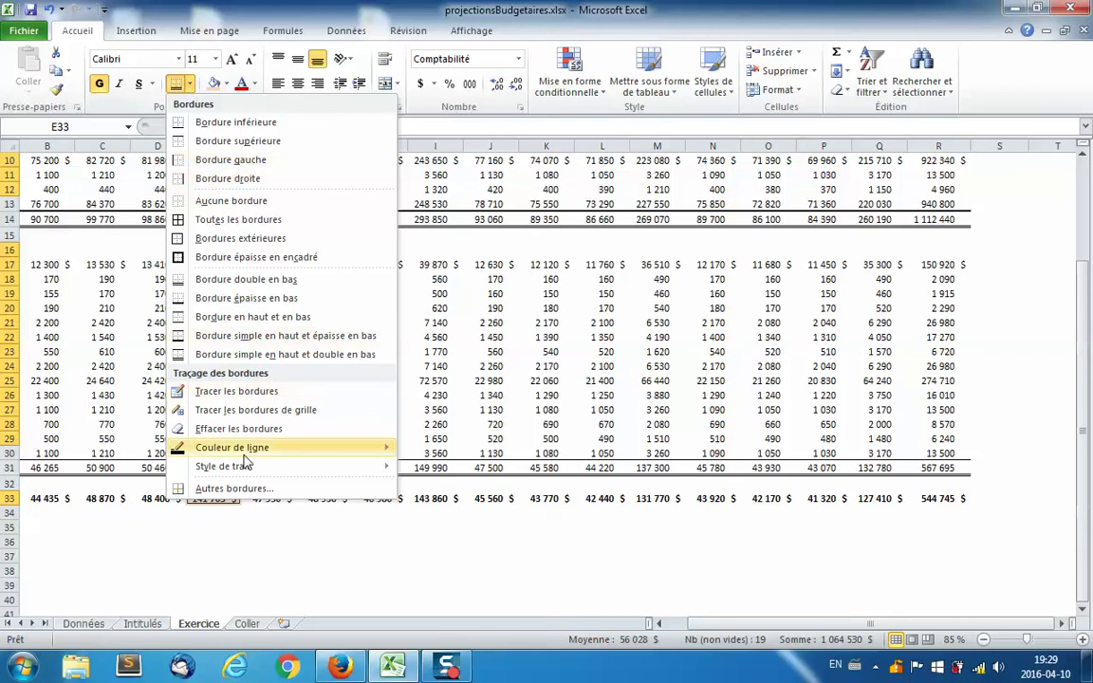
left_click(232, 489)
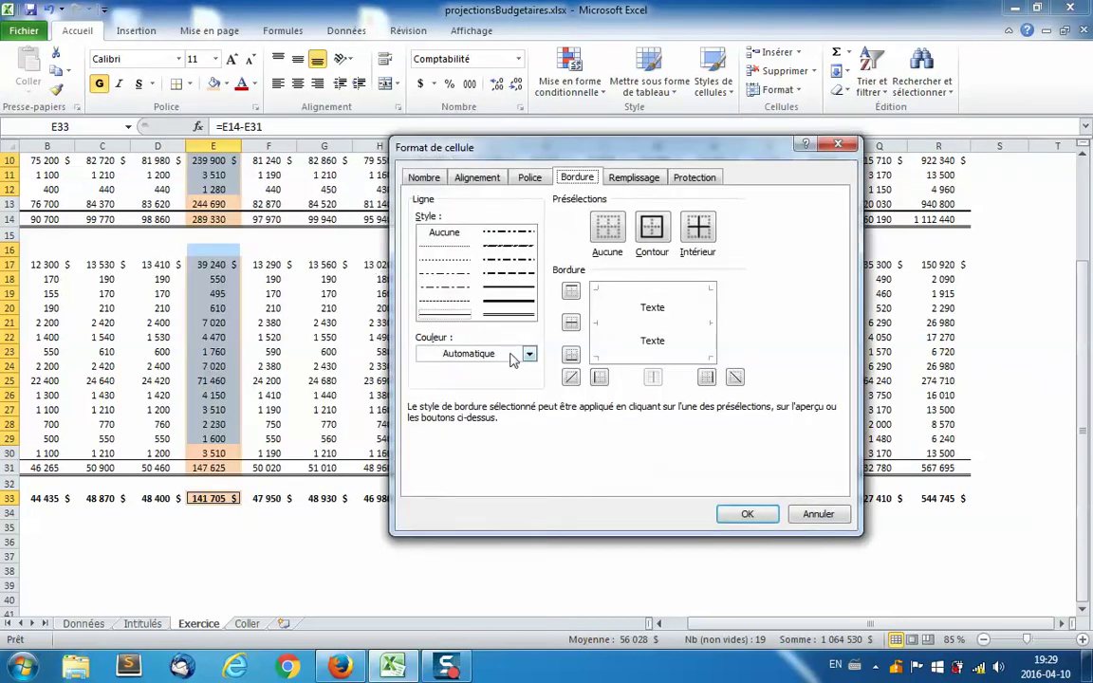
left_click(528, 353)
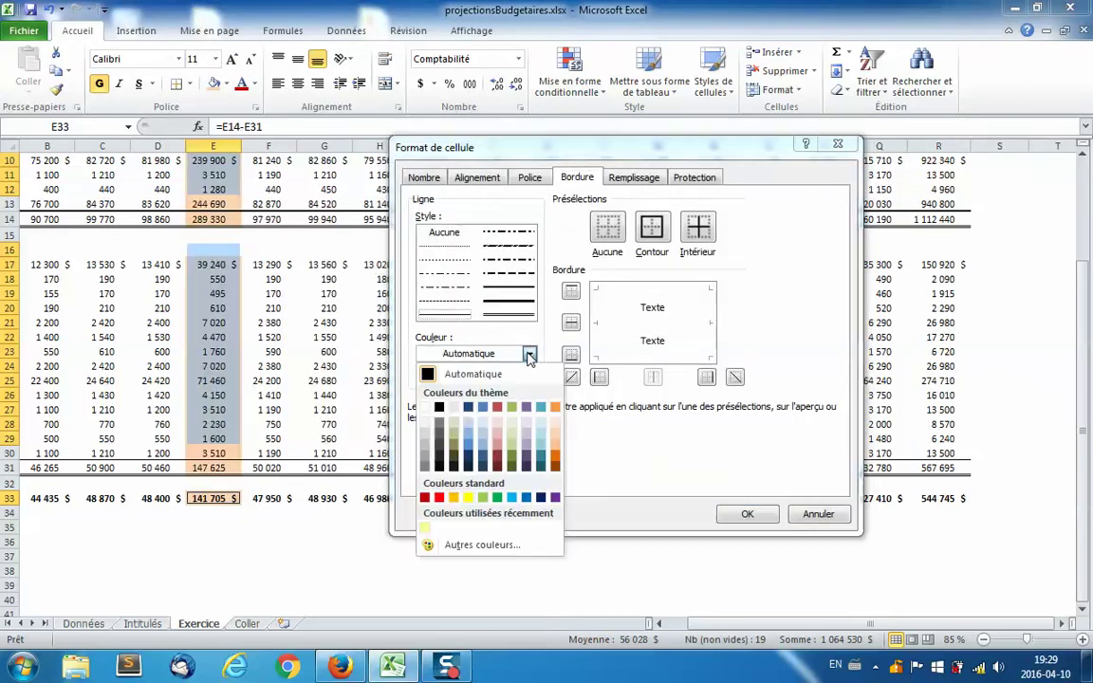
left_click(438, 423)
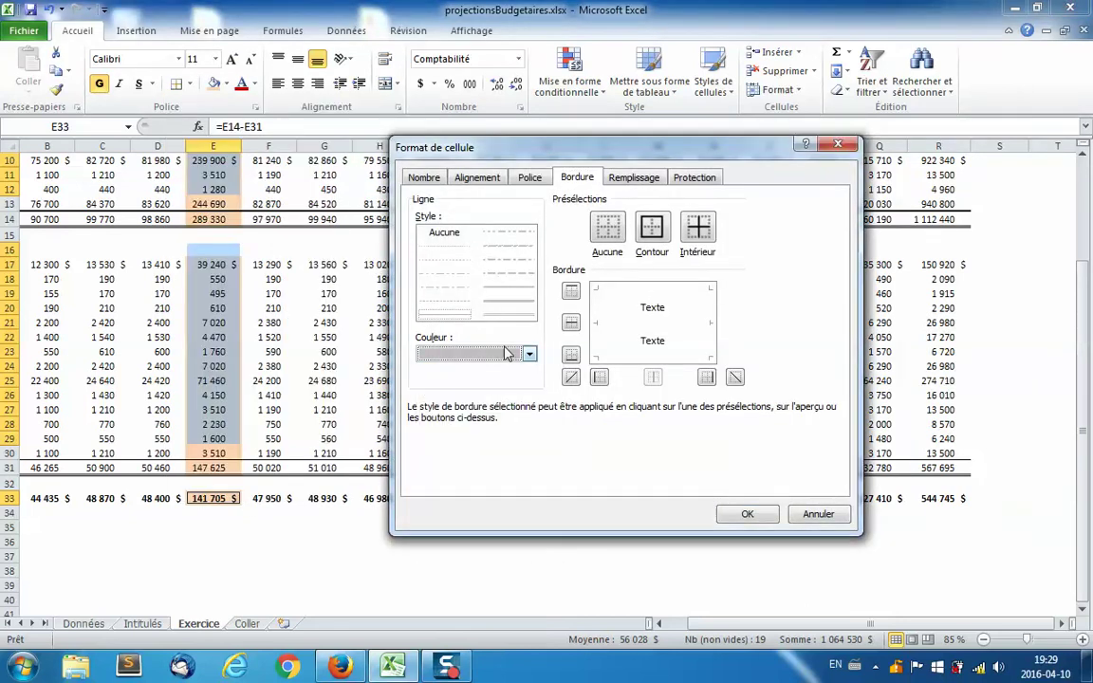
left_click(652, 232)
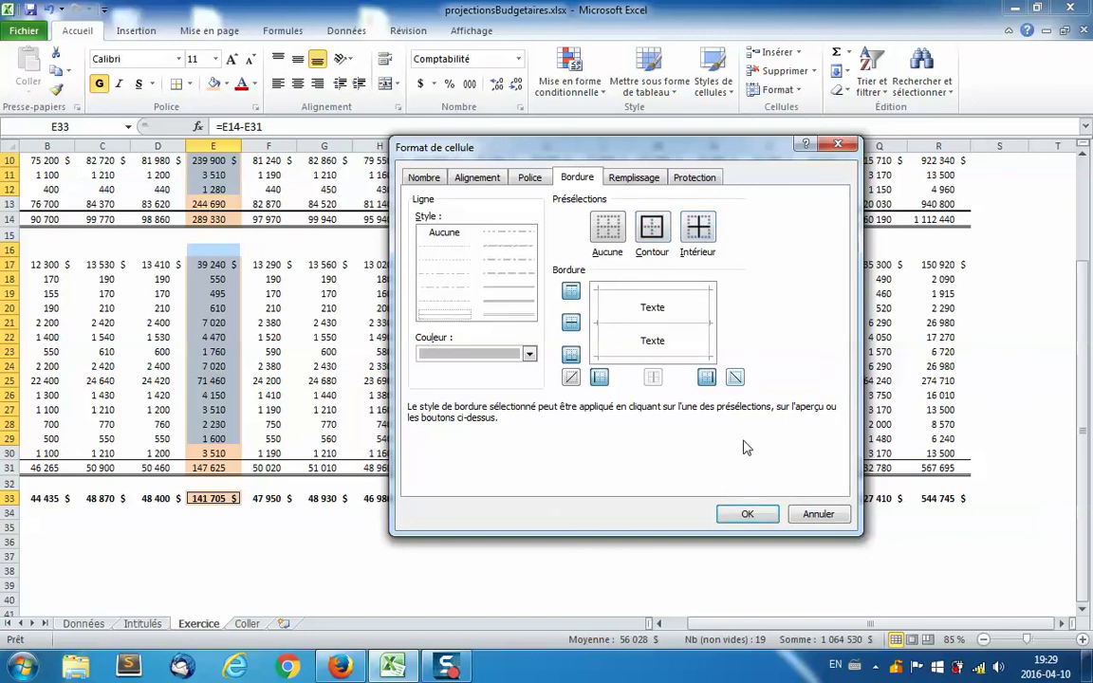
left_click(748, 514)
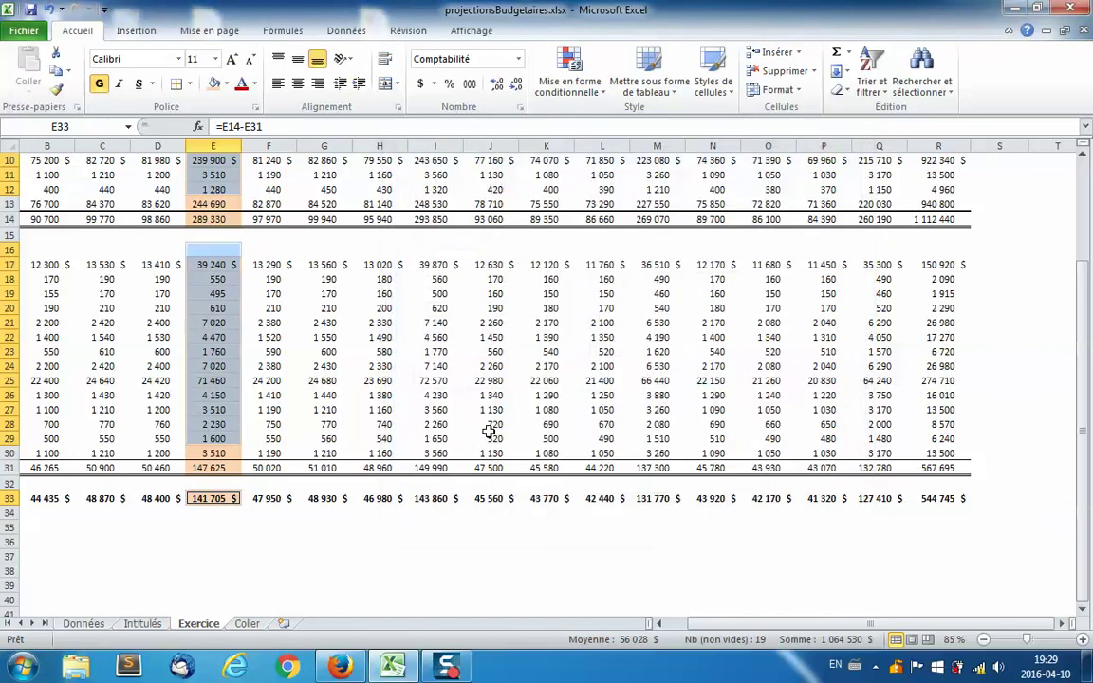
left_click(360, 350)
scroll(360, 350, "up", 2)
Step: Select the blank spacer cells E4, E7:E8, E13:E15 and E30:E32
scroll(361, 349, "up", 1)
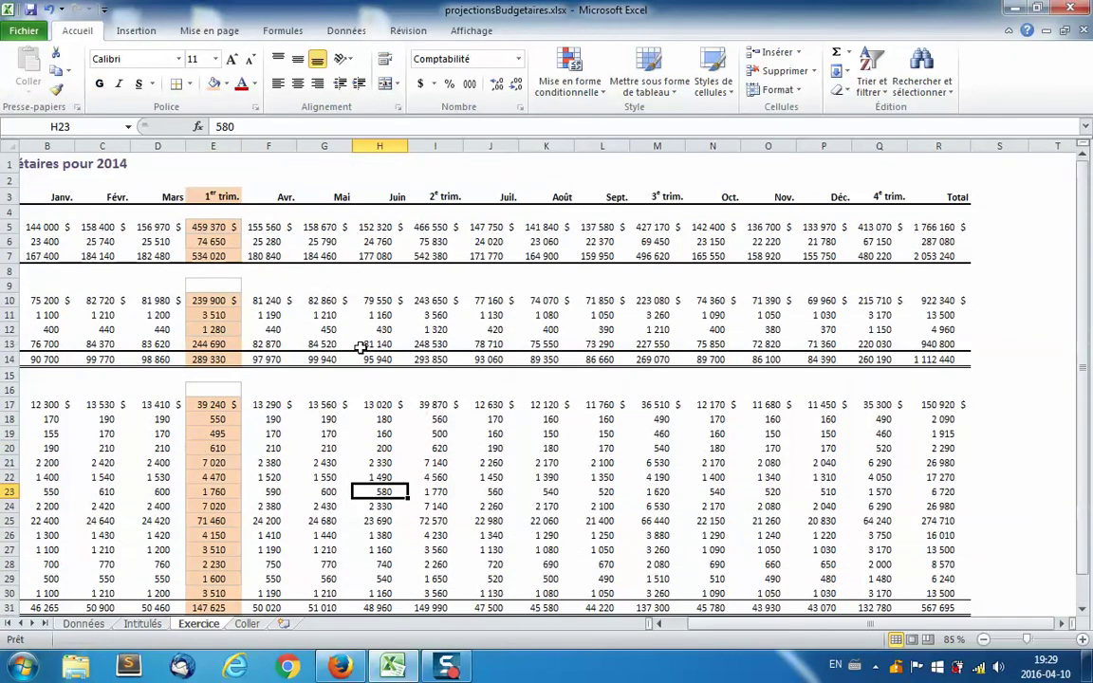
left_click(216, 210)
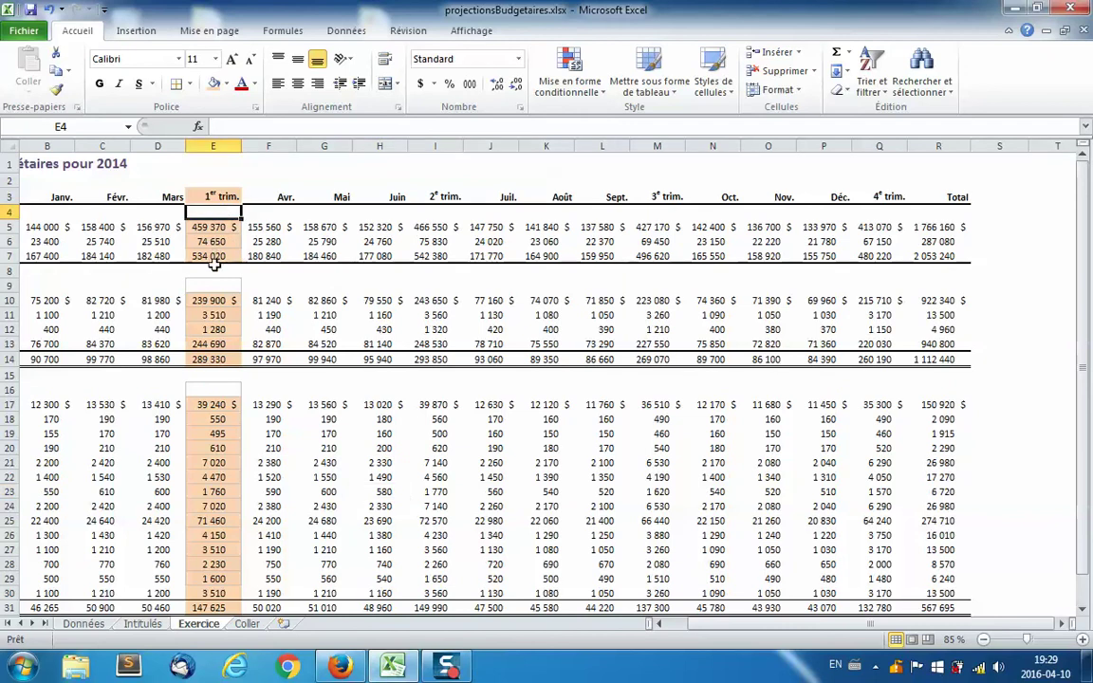
left_click_drag(214, 256, 214, 270)
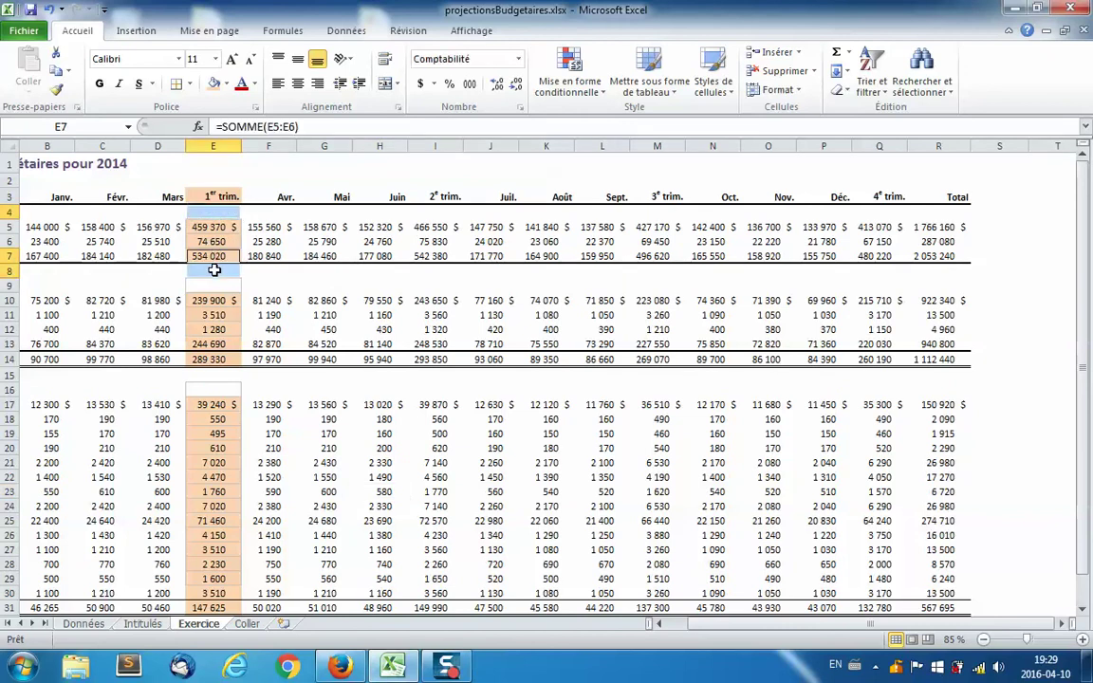
left_click_drag(209, 344, 214, 375)
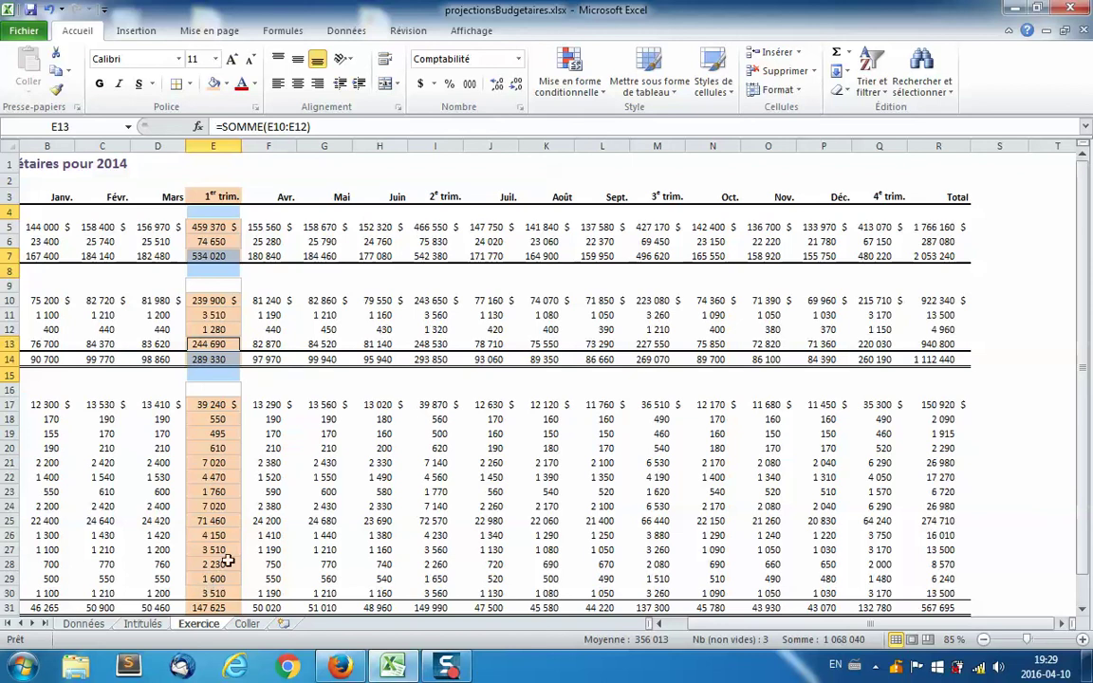
scroll(358, 454, "down", 1)
left_click_drag(213, 541, 213, 571)
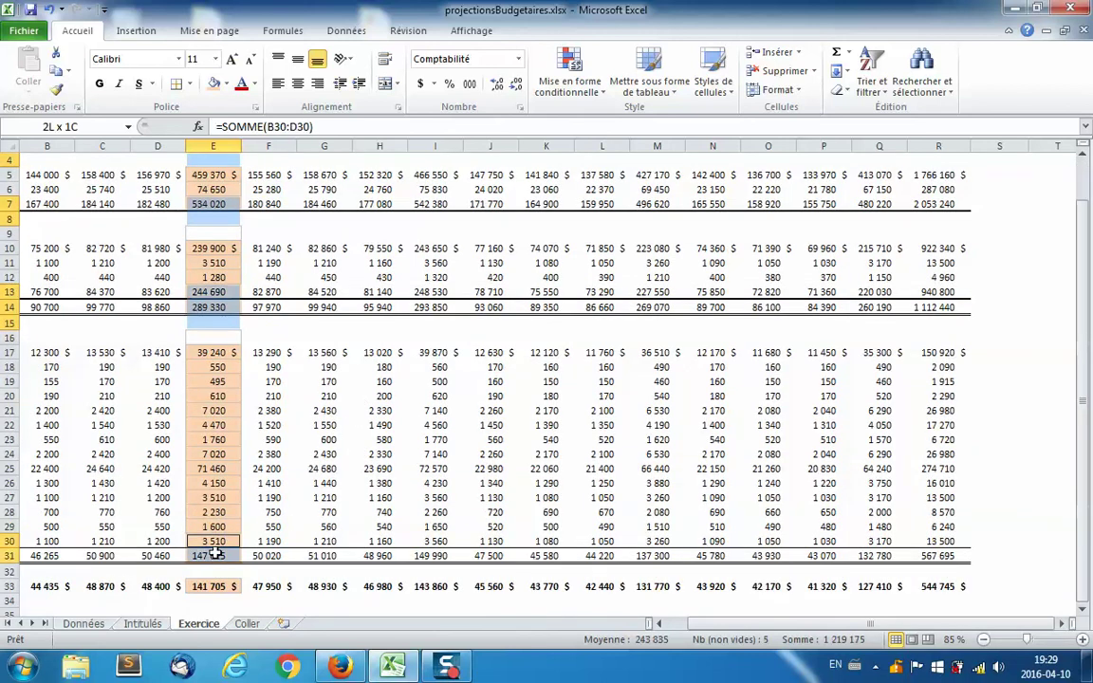
Step: Add left and right borders to the selected spacer cells
left_click(189, 84)
left_click(231, 487)
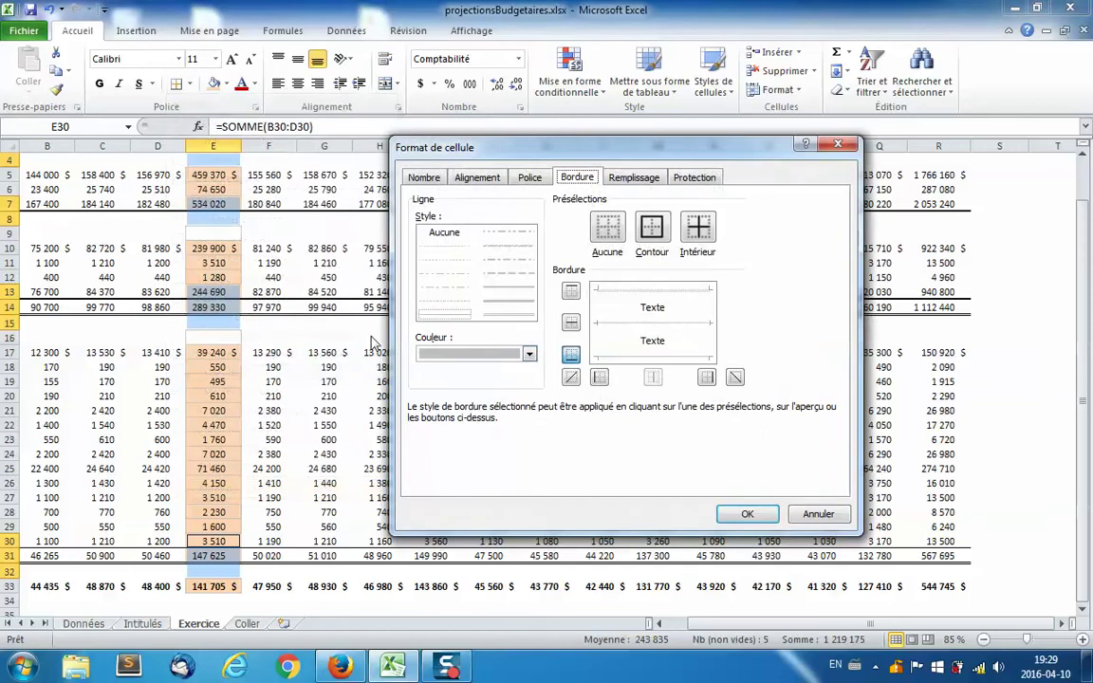
left_click(599, 336)
left_click(706, 377)
left_click(746, 512)
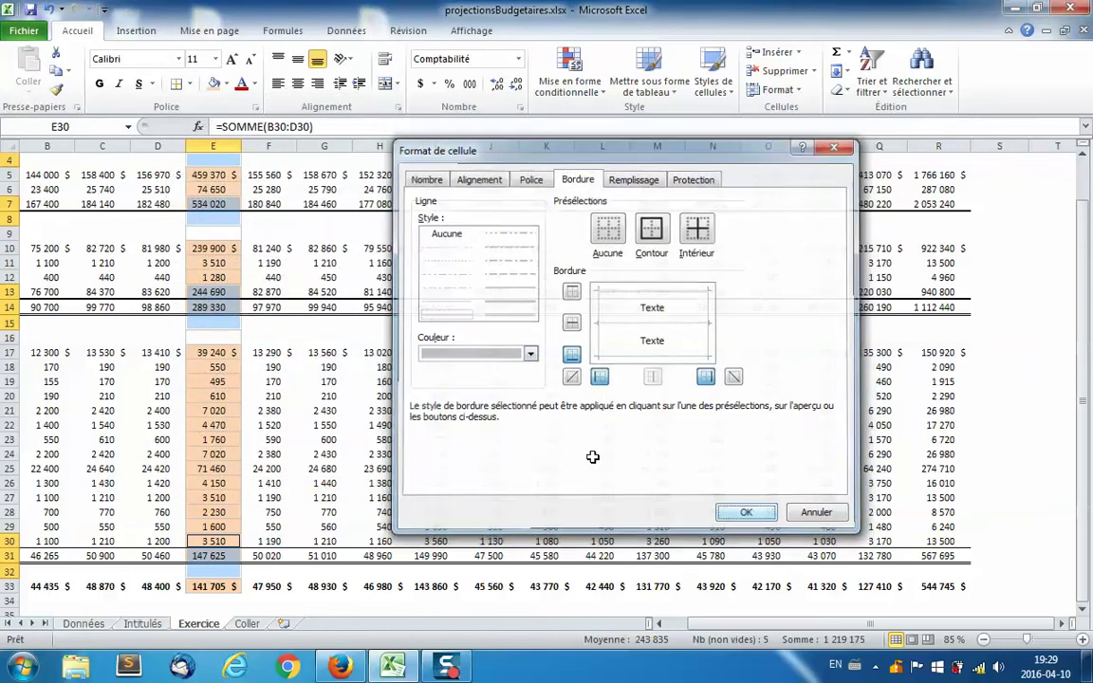
left_click(324, 339)
scroll(323, 346, "down", 1)
scroll(324, 352, "down", 1)
scroll(327, 359, "up", 1)
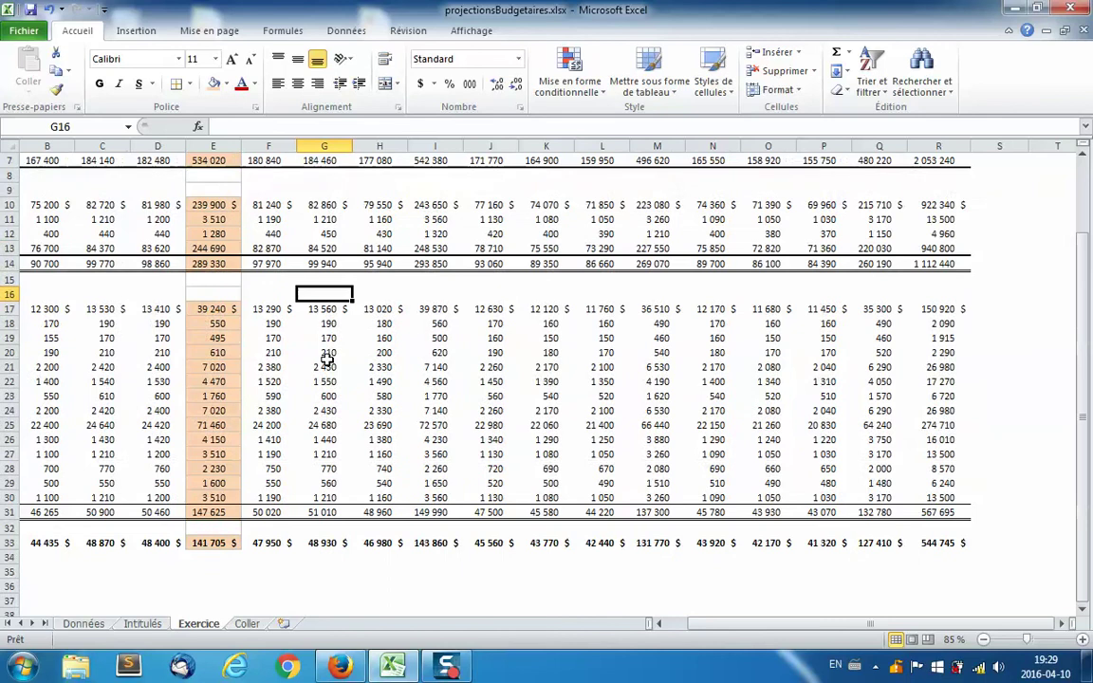
scroll(327, 358, "up", 2)
Step: Give heading cell E3 thin solid grey left and top borders
left_click(220, 196)
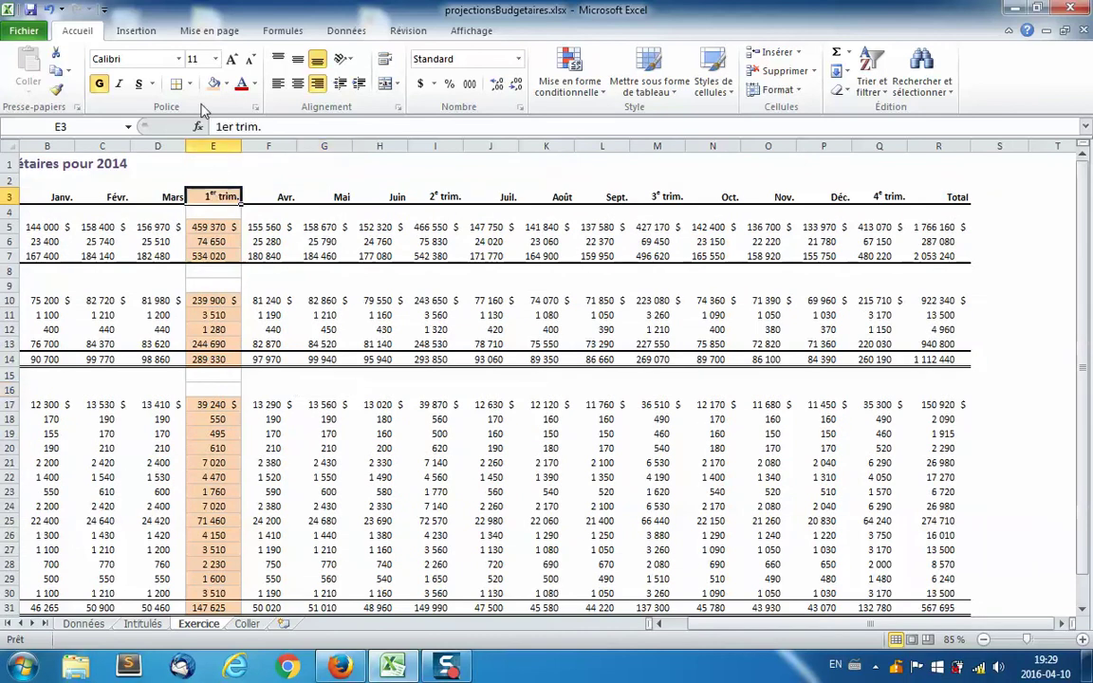
left_click(189, 84)
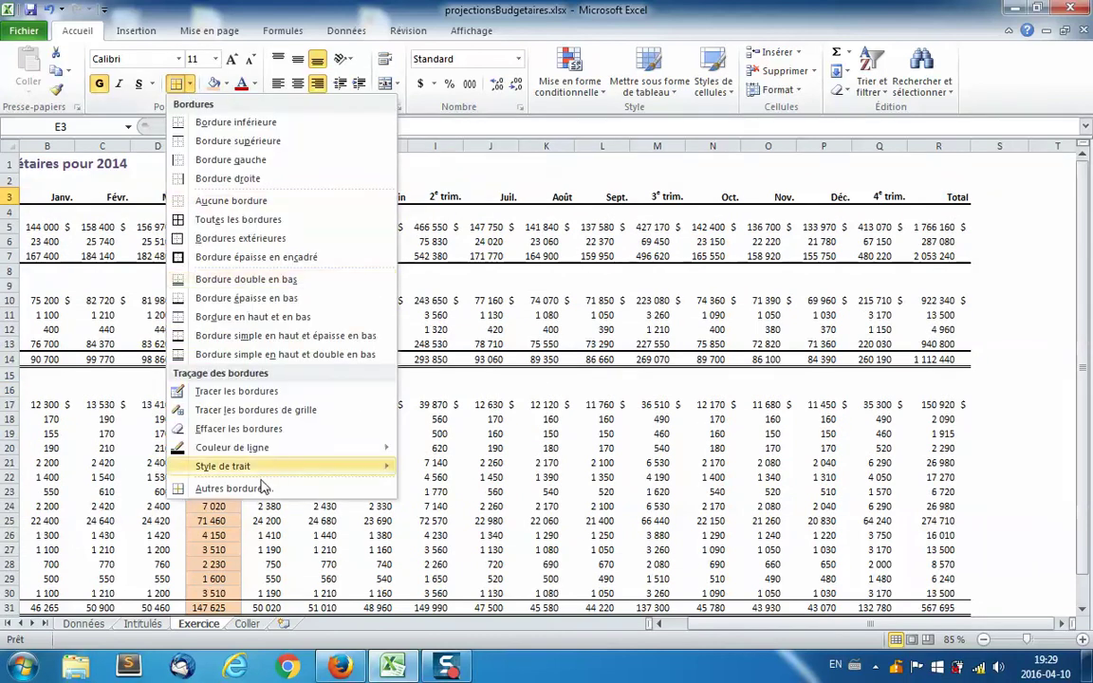
left_click(228, 488)
left_click(467, 356)
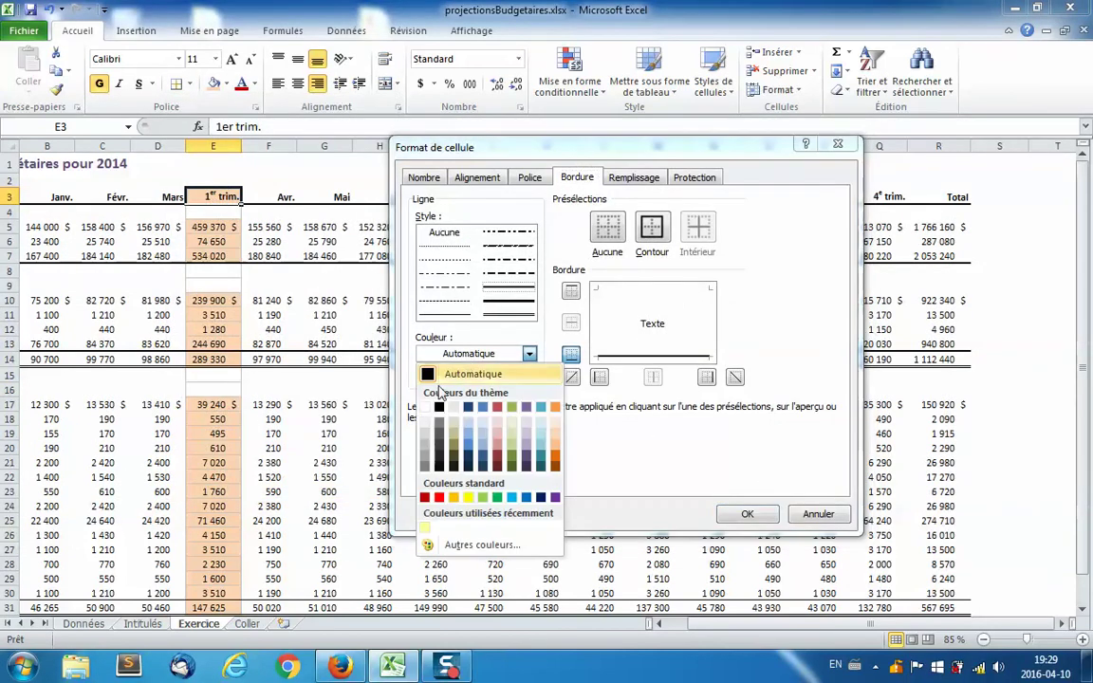
left_click(448, 418)
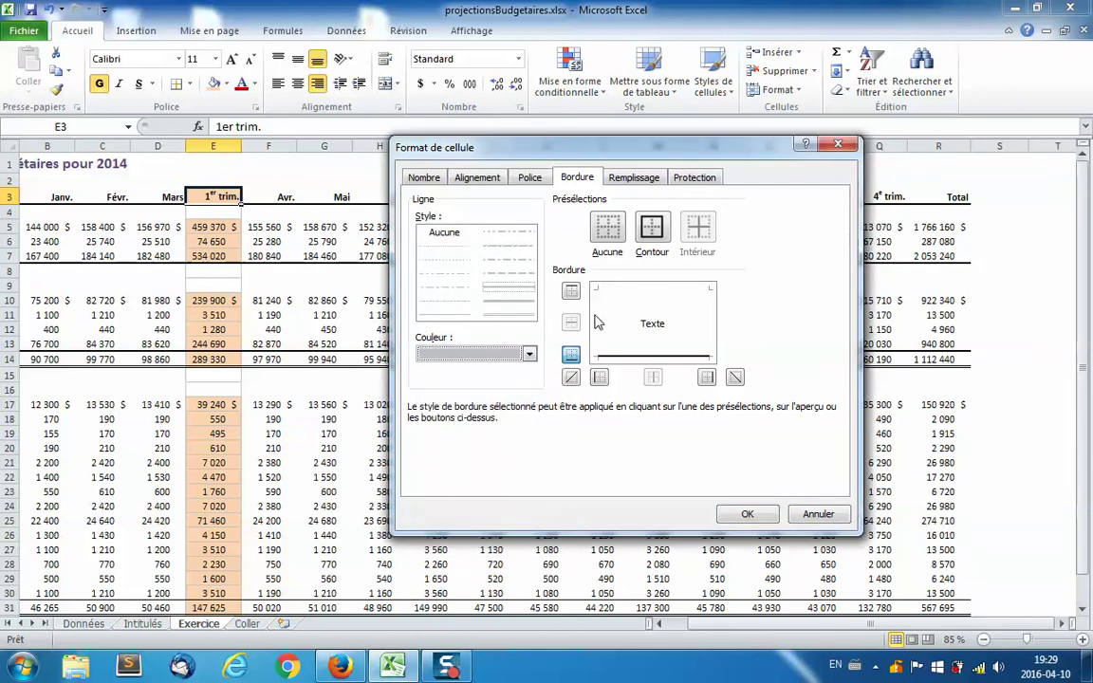
left_click(597, 323)
left_click(442, 314)
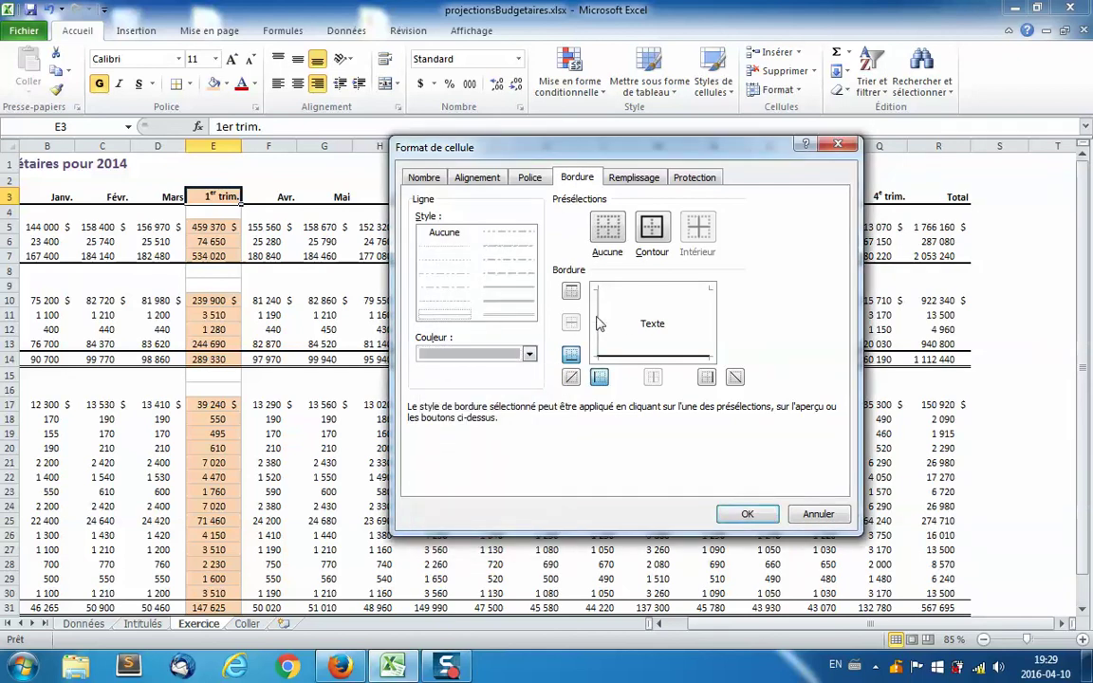
left_click(639, 297)
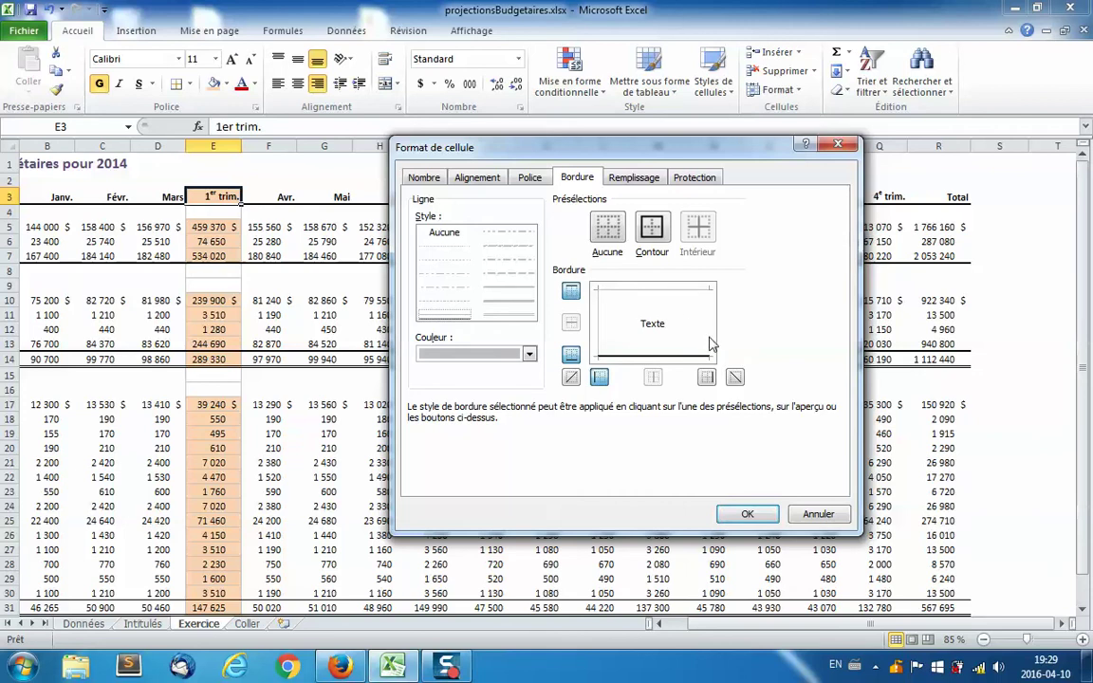
left_click(735, 513)
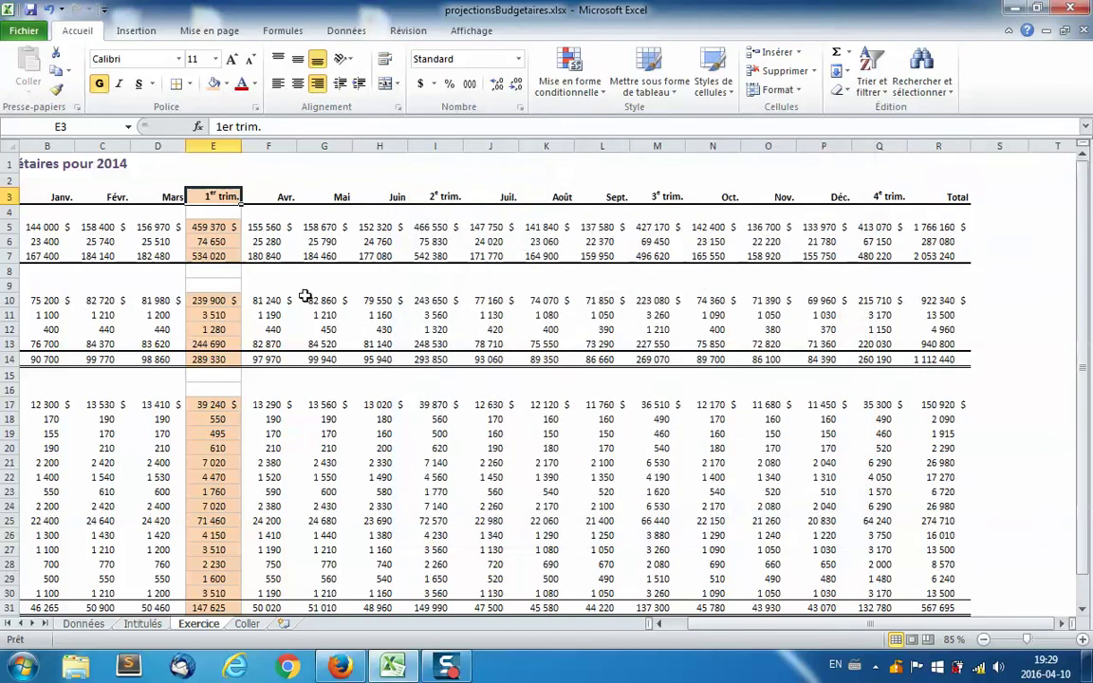
left_click(312, 297)
scroll(211, 299, "down", 1)
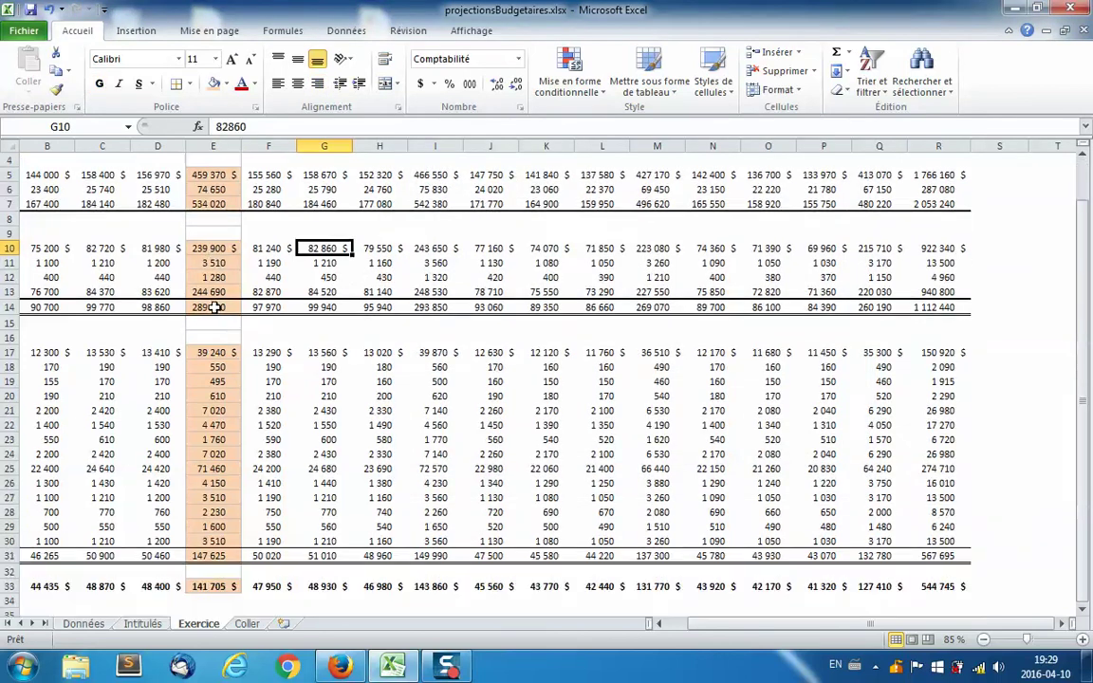
scroll(213, 303, "down", 2)
scroll(213, 305, "up", 2)
scroll(216, 311, "up", 1)
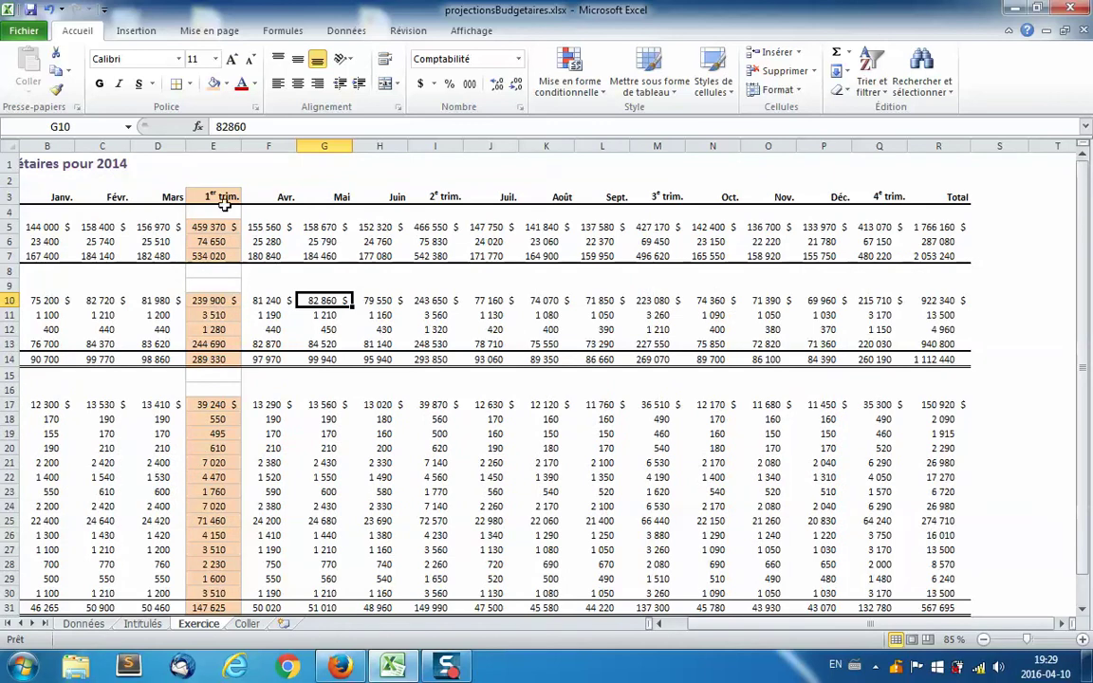
Step: Format Painter column E's shading and borders onto columns I, M, Q and Total R
left_click(213, 145)
left_click(57, 90)
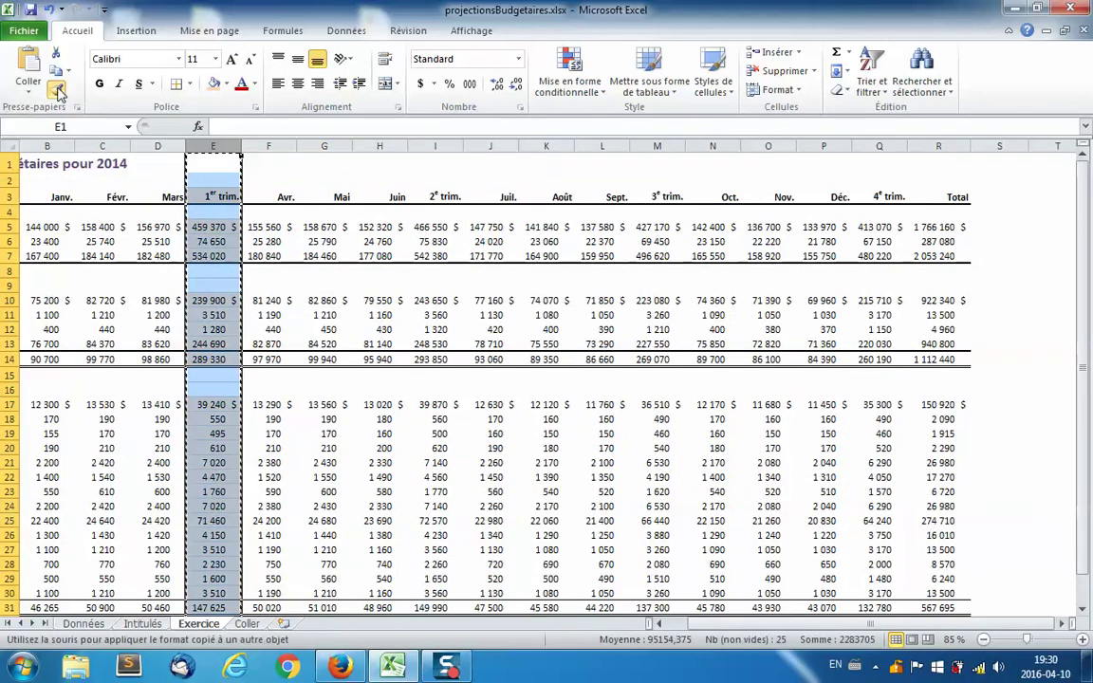
left_click(435, 145)
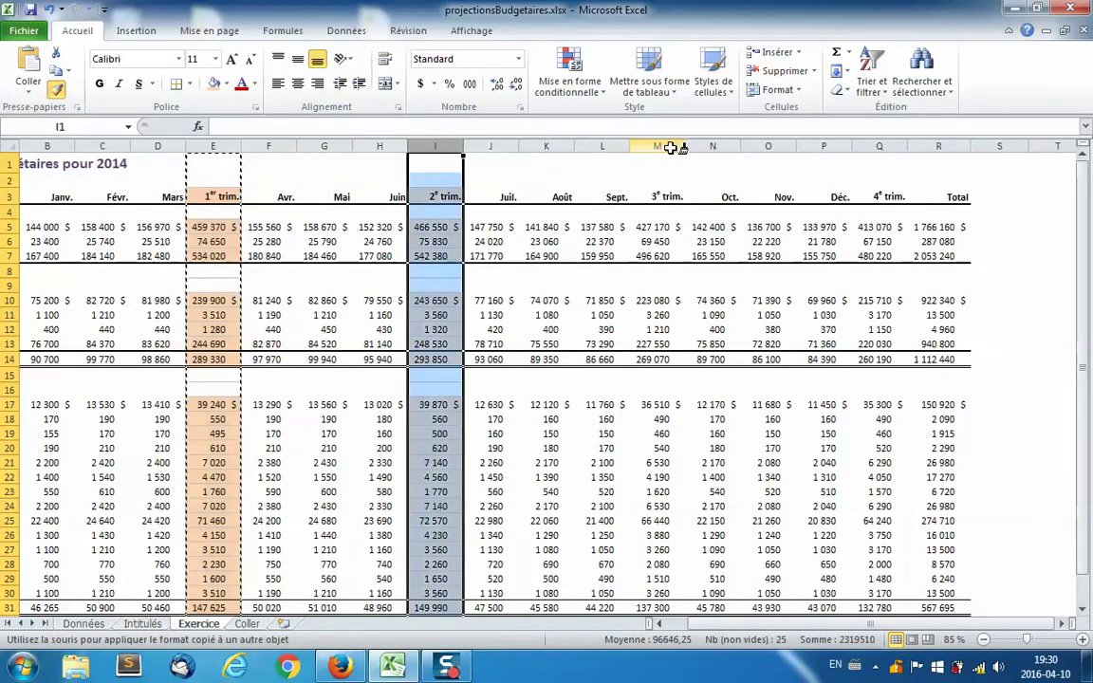
left_click(671, 148)
left_click(890, 145)
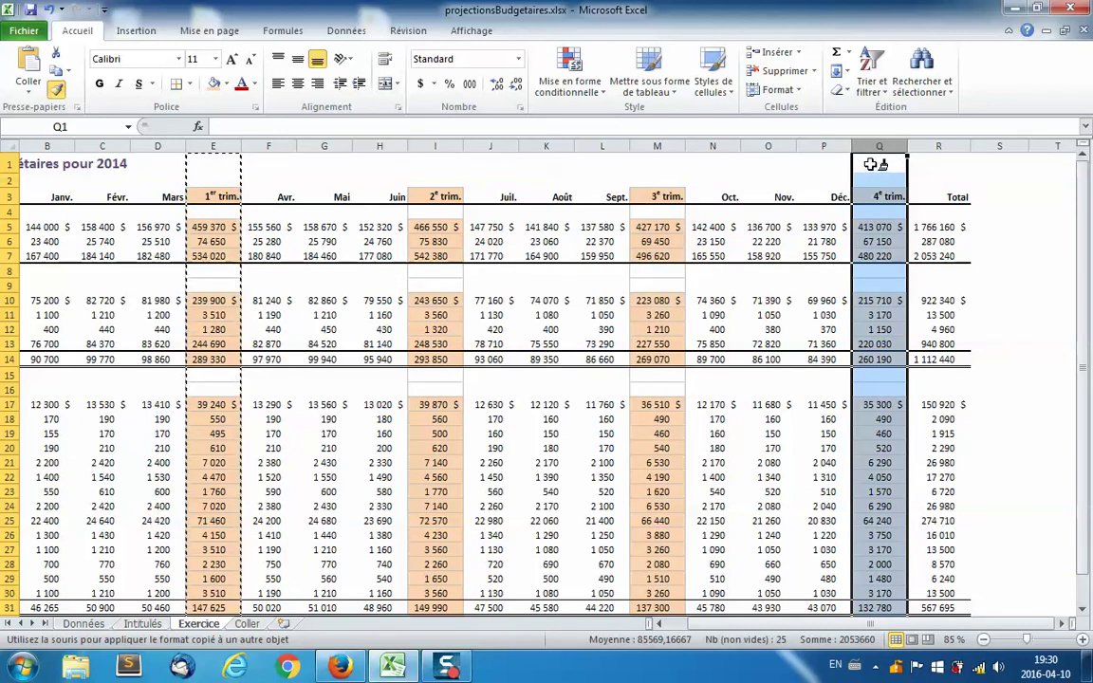
left_click(939, 144)
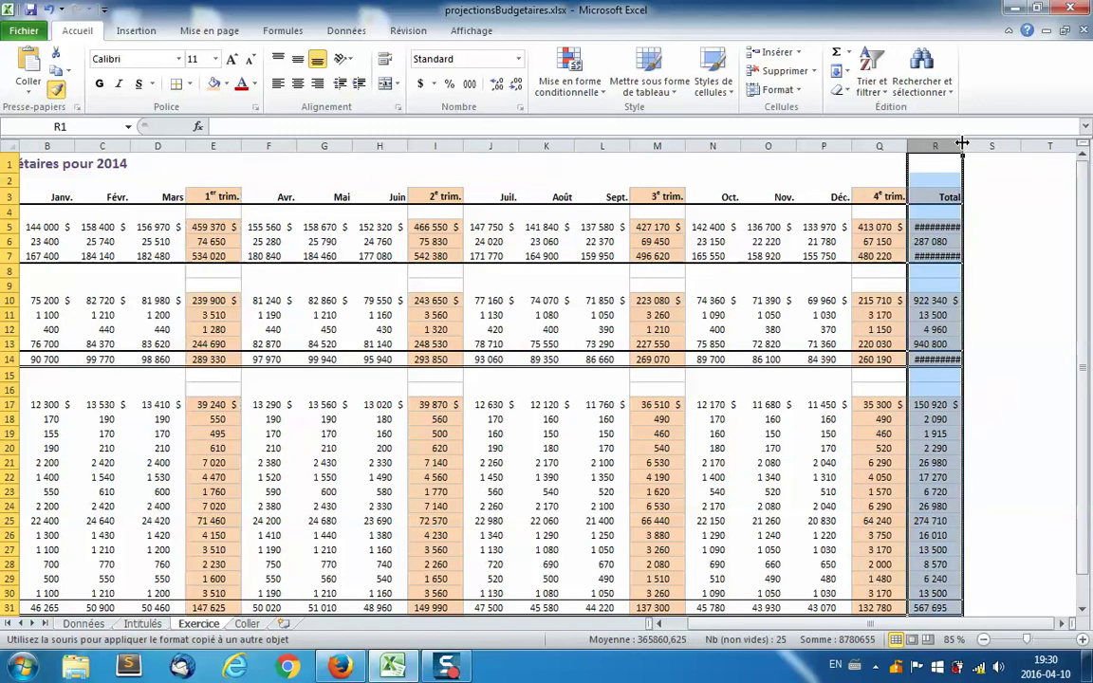
double_click(962, 142)
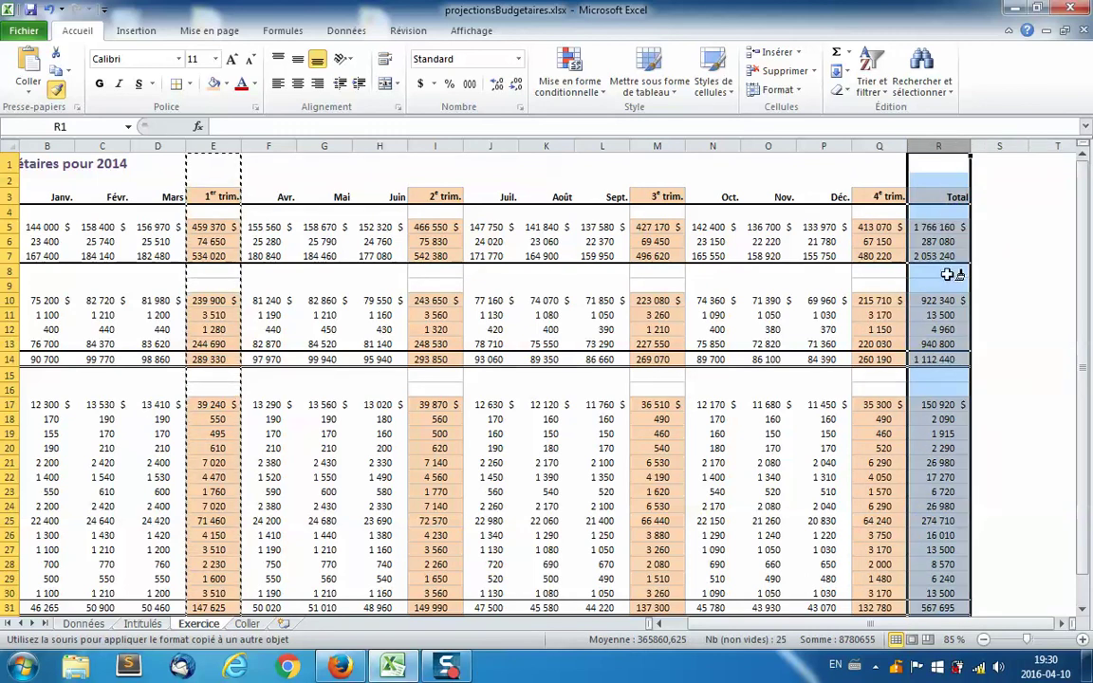
left_click(1061, 232)
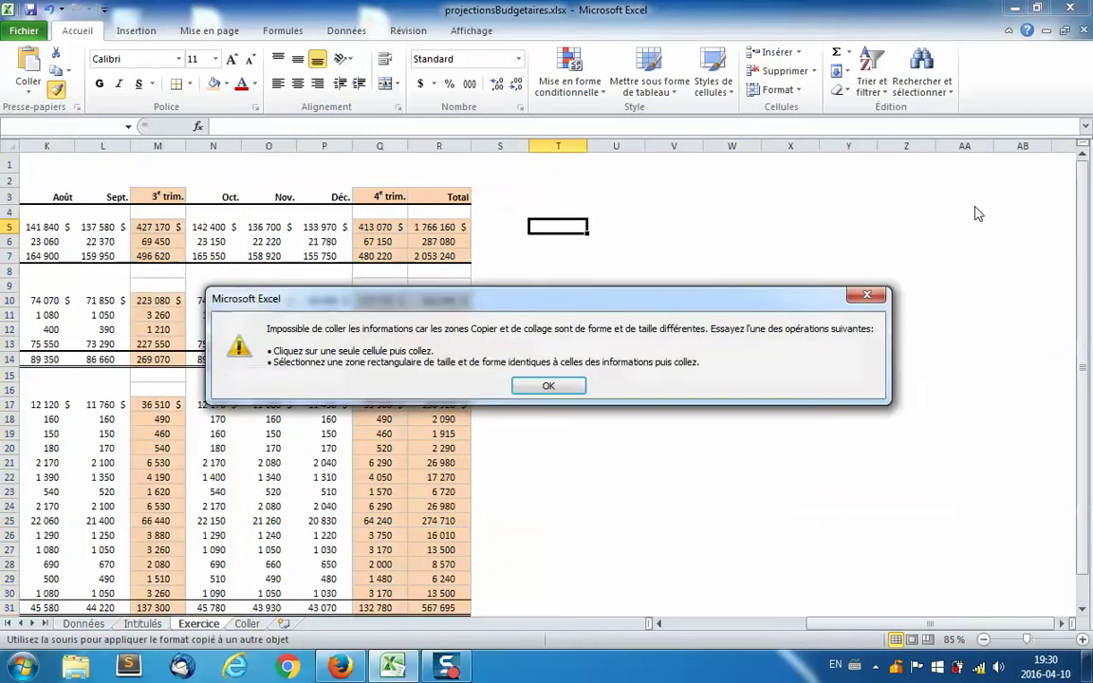
left_click(549, 387)
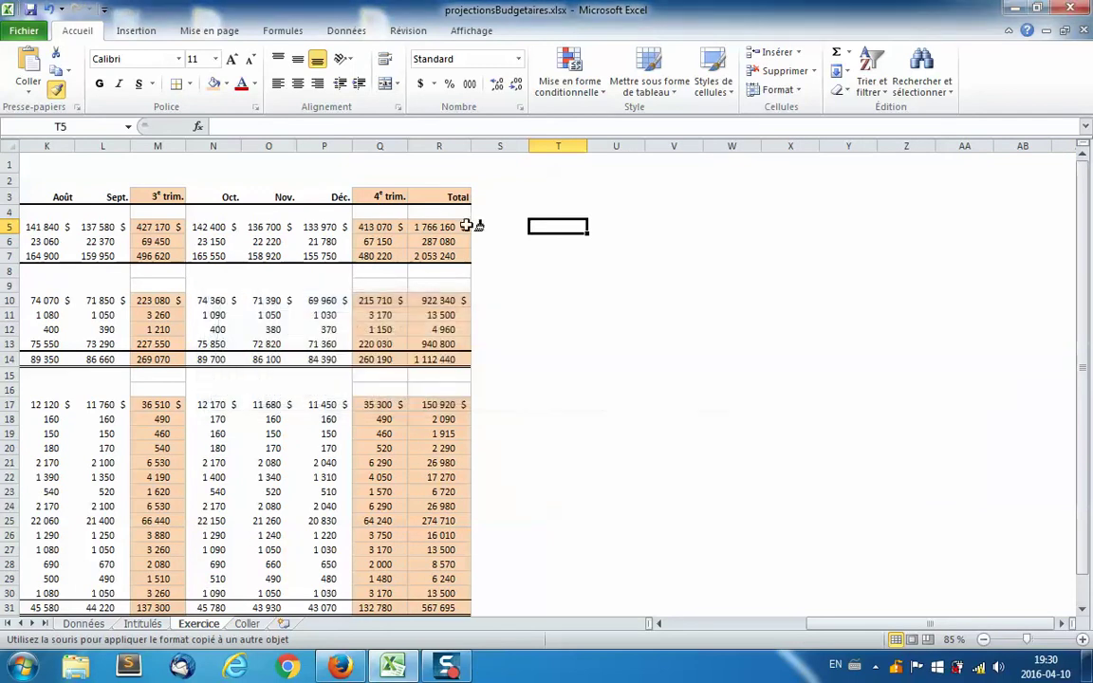
left_click(59, 91)
Step: Shade Total cells R3, R5:R7, R17:R30 and R33 in peach
left_click(459, 196)
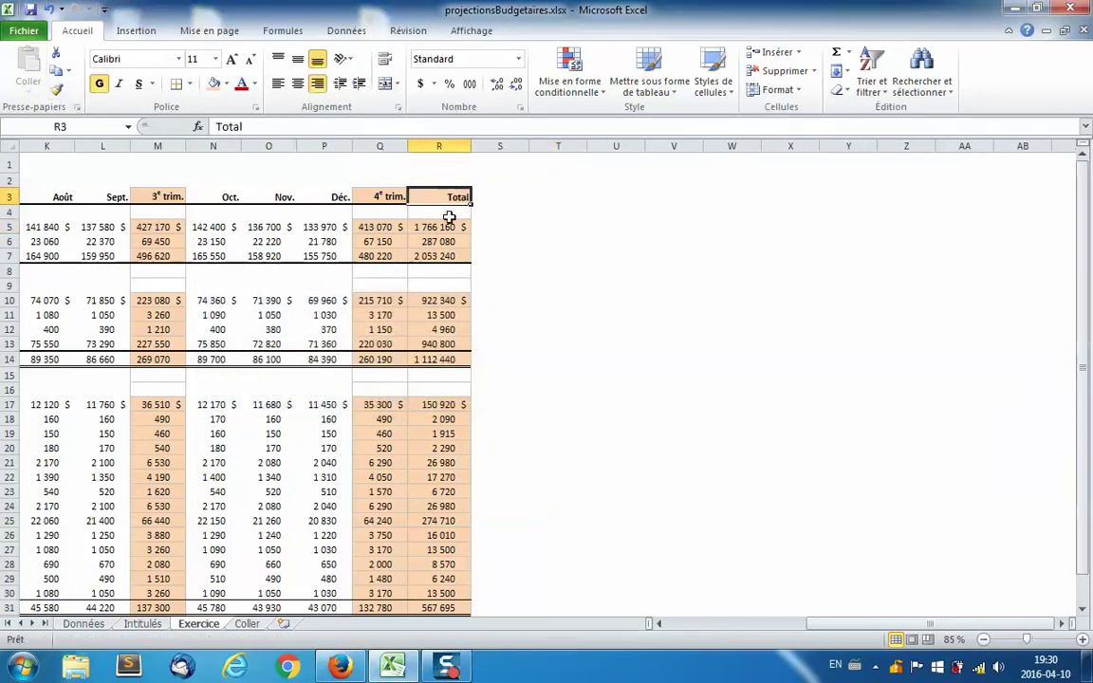
left_click_drag(439, 227, 457, 358)
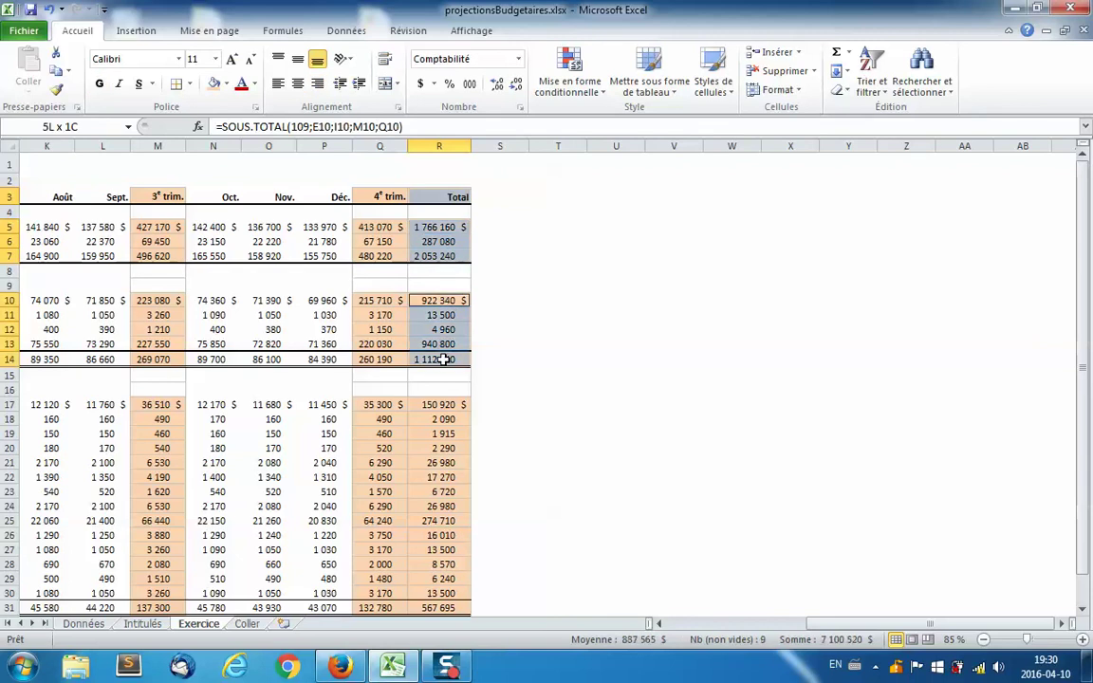
left_click_drag(434, 402, 439, 593)
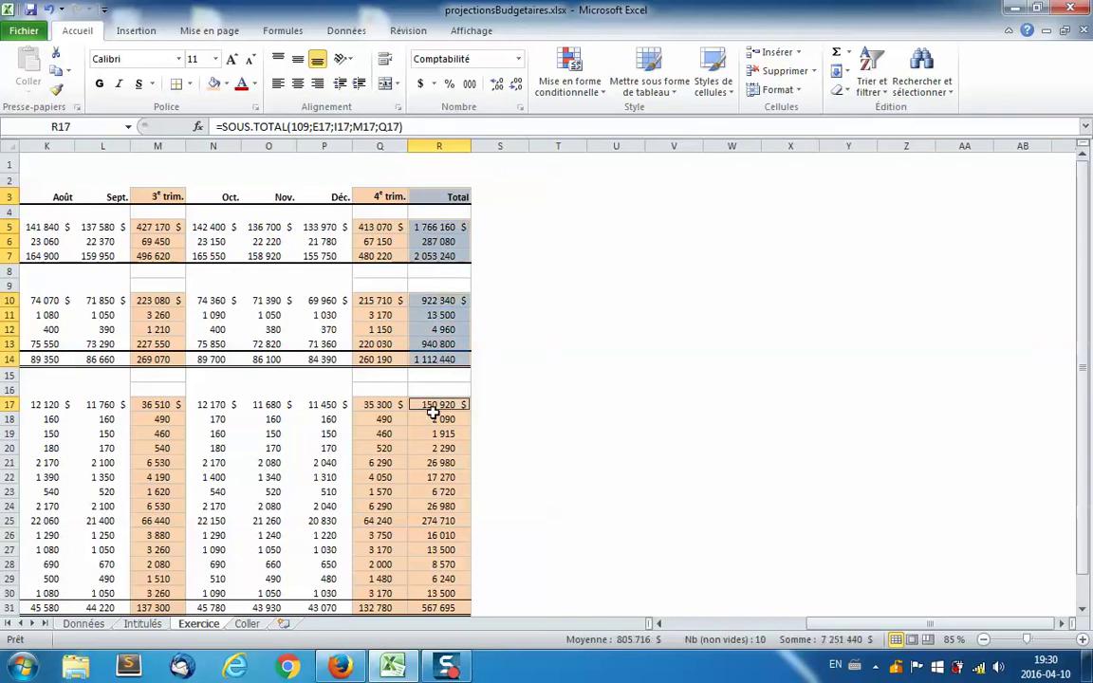
scroll(534, 534, "down", 2)
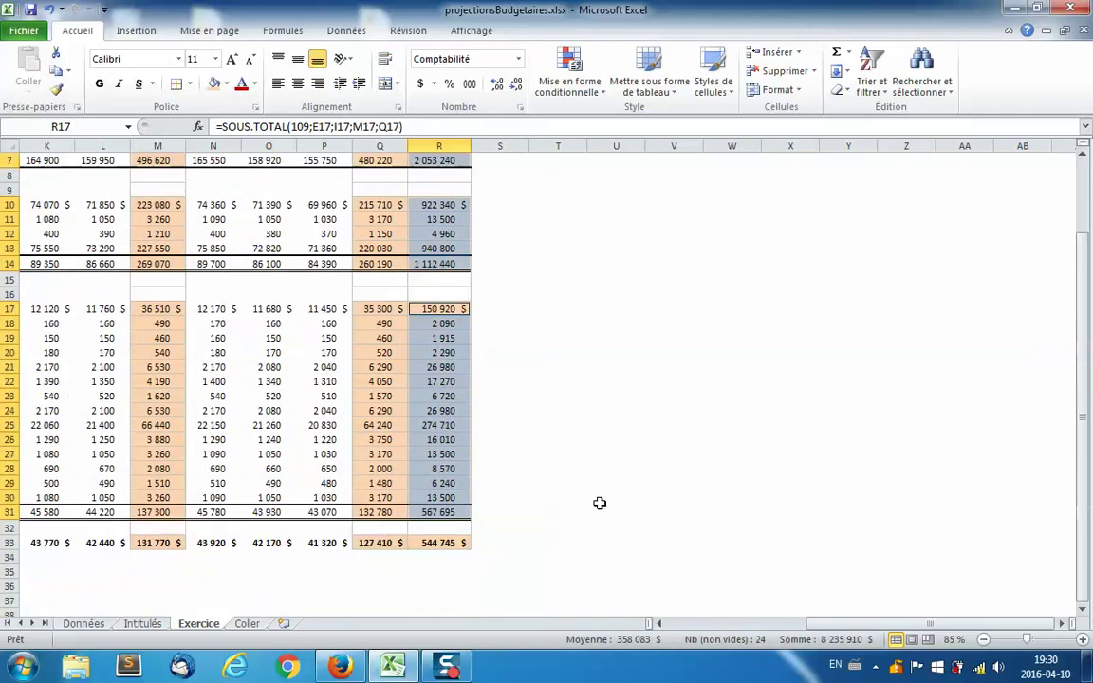
left_click(439, 543, "ctrl")
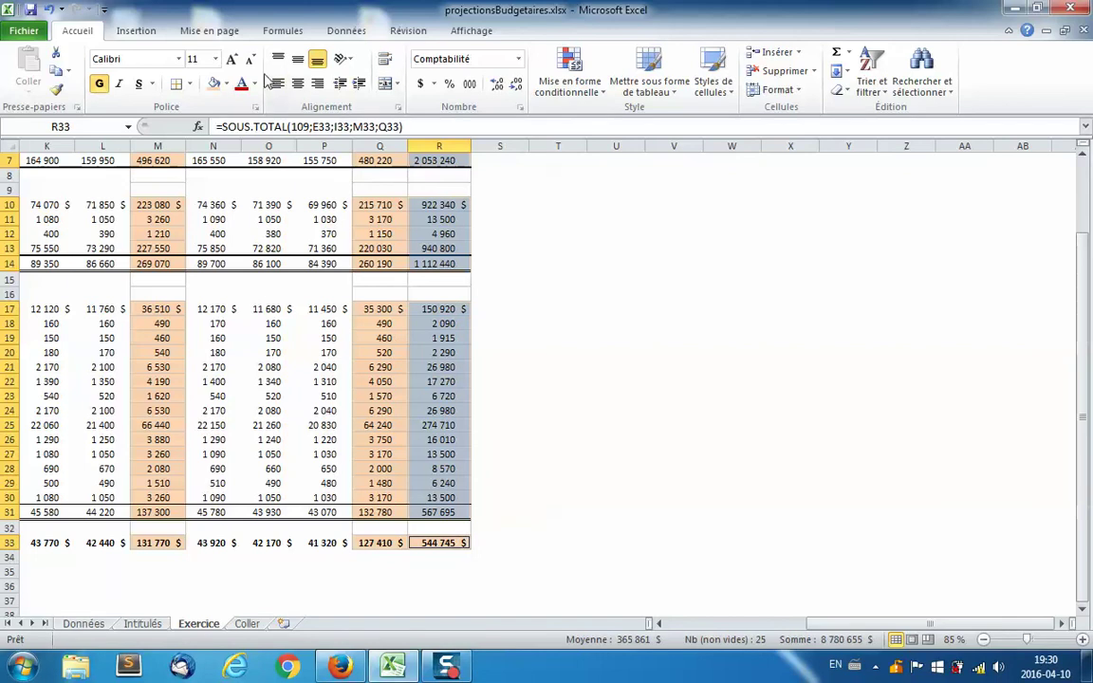
left_click(226, 84)
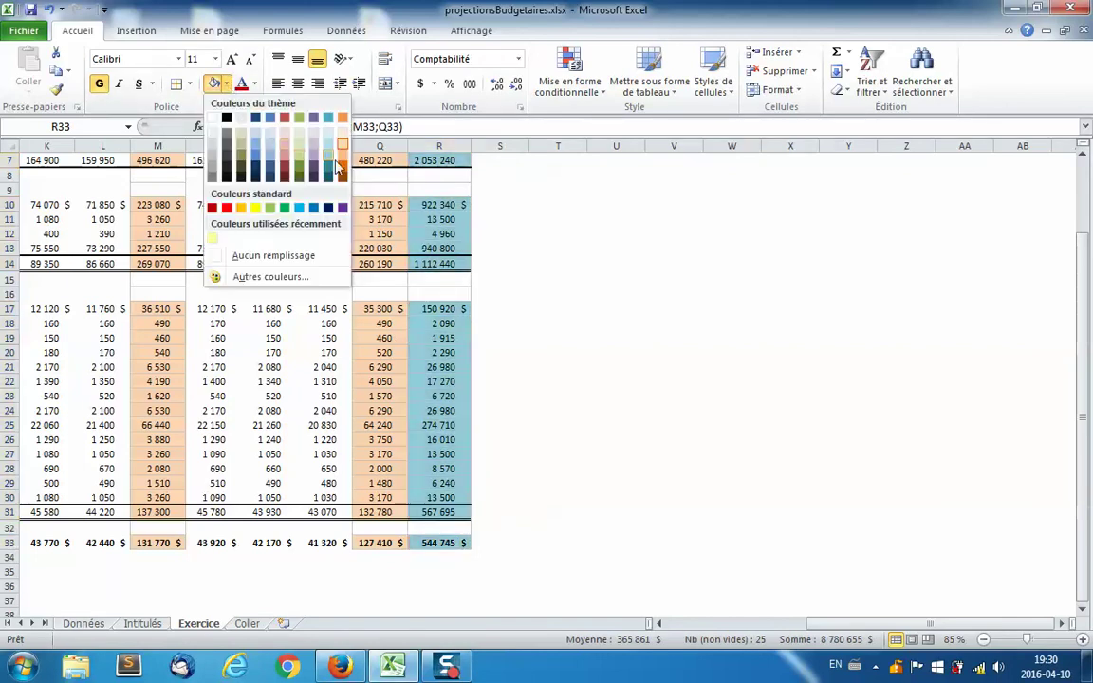
left_click(212, 147)
scroll(463, 244, "up", 2)
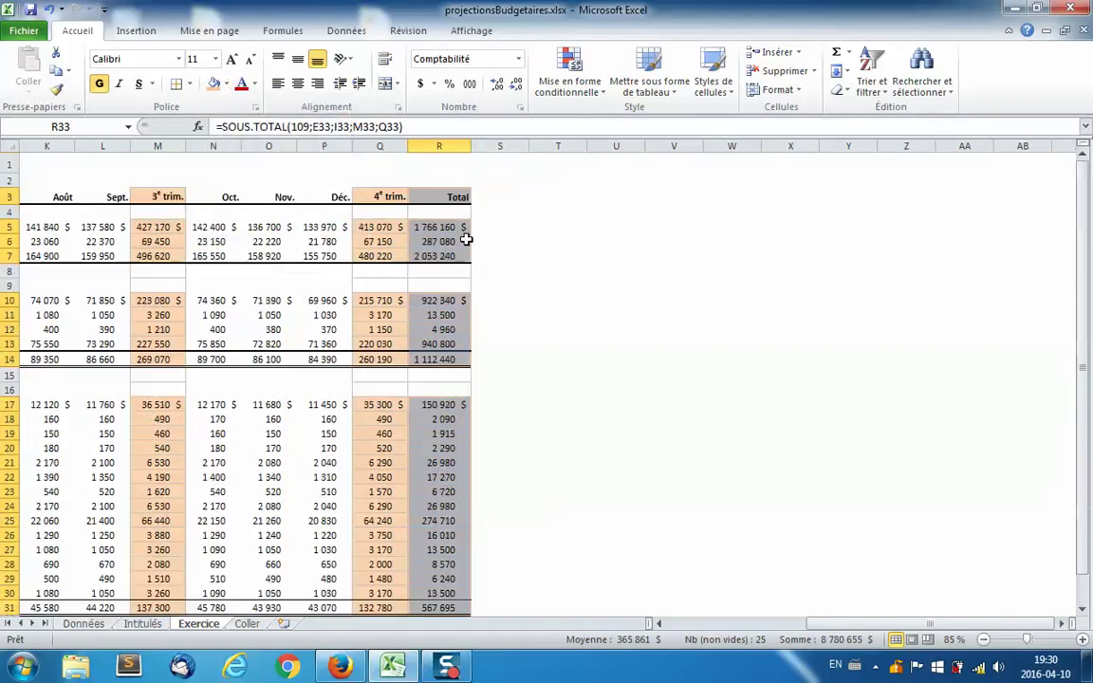
left_click_drag(897, 624, 721, 624)
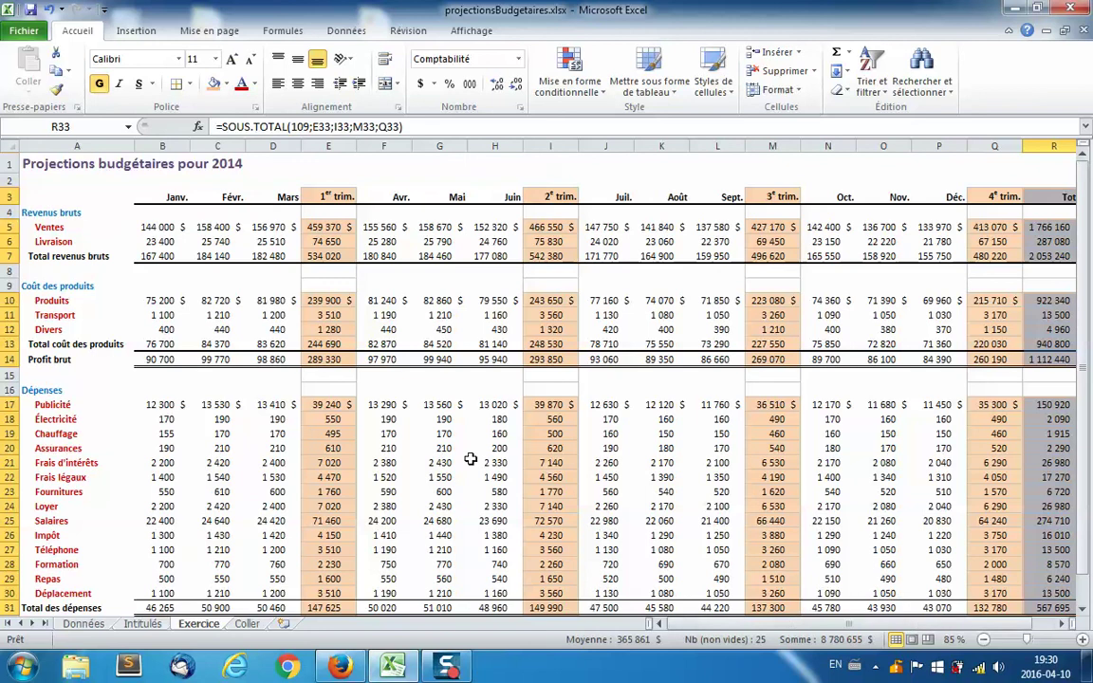
left_click(495, 404)
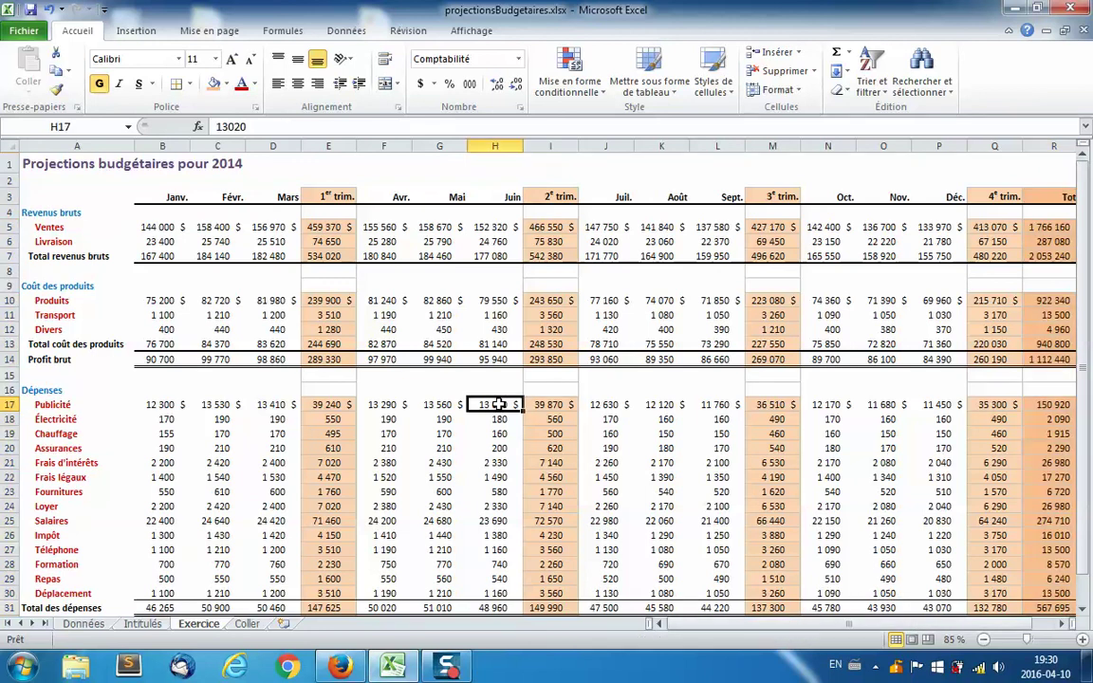
Step: Unmerge the report title cells A1:D1 so the title sits in A1
left_click(44, 159)
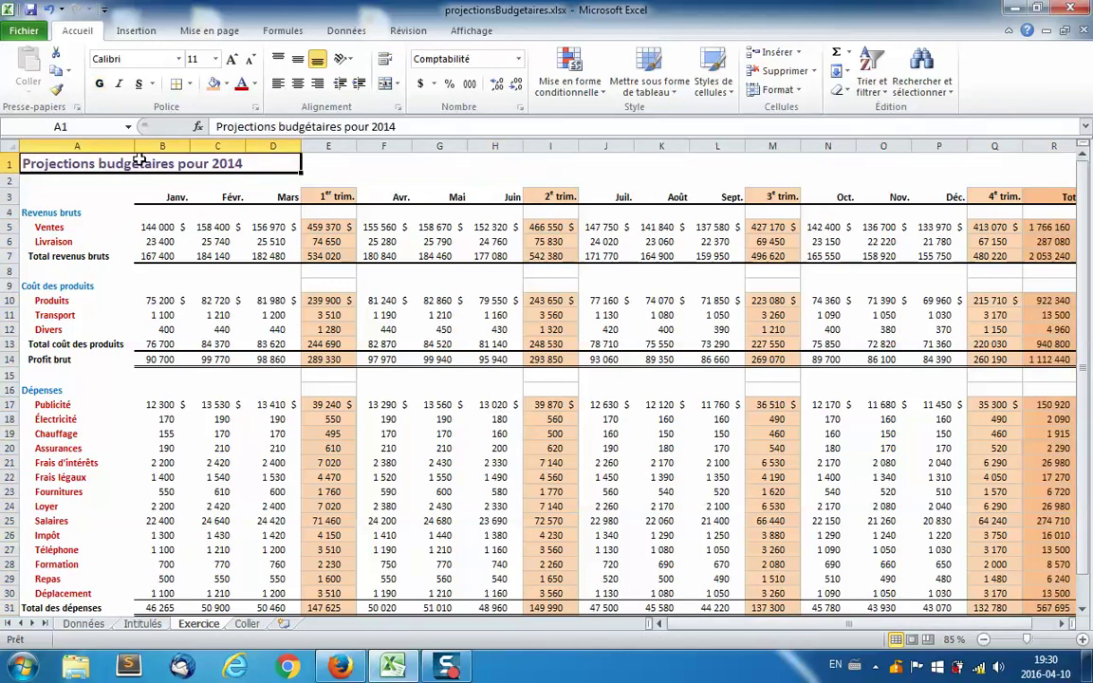
left_click(397, 83)
left_click(418, 161)
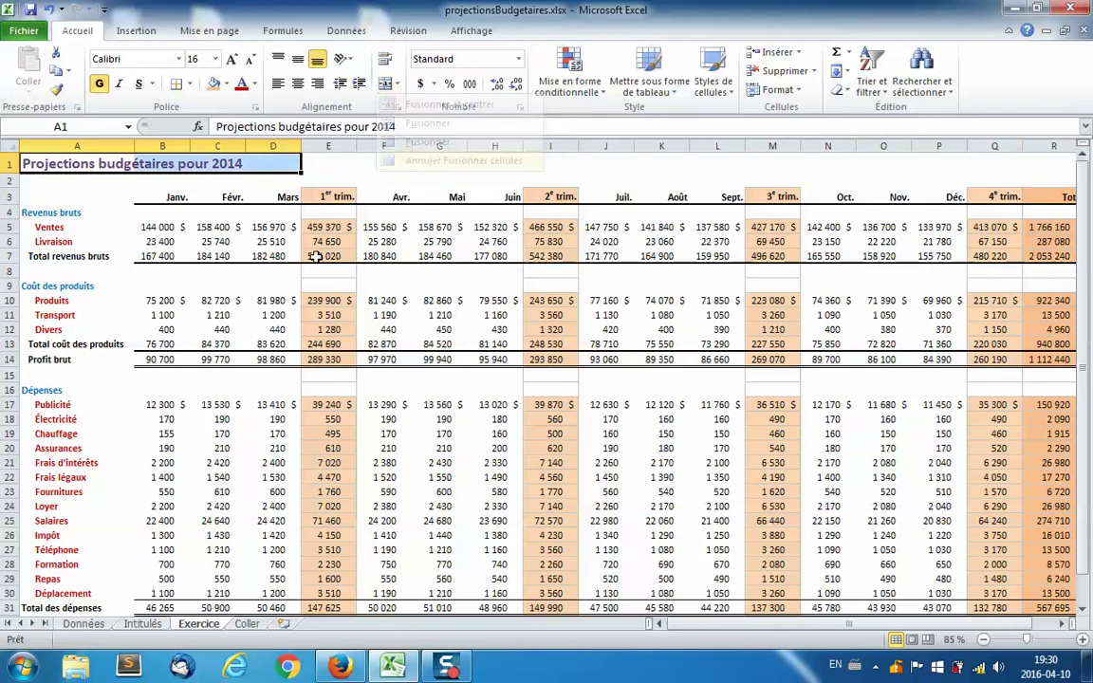
left_click(318, 271)
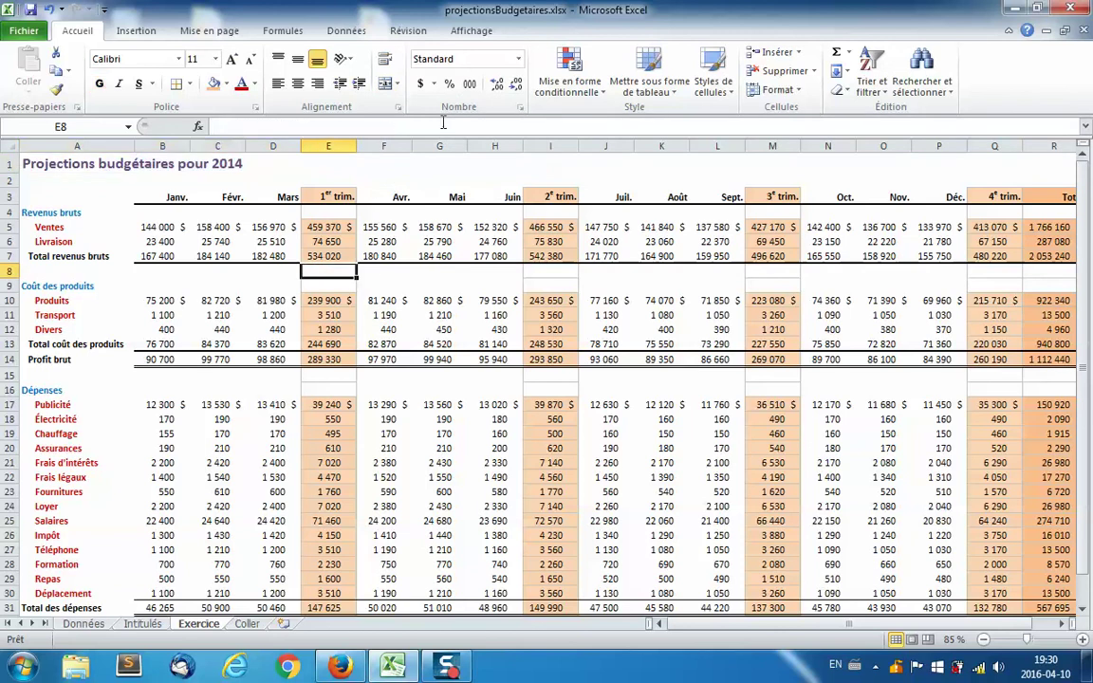
Step: Create a Plan automatique and collapse all four quarters' month columns
left_click(346, 33)
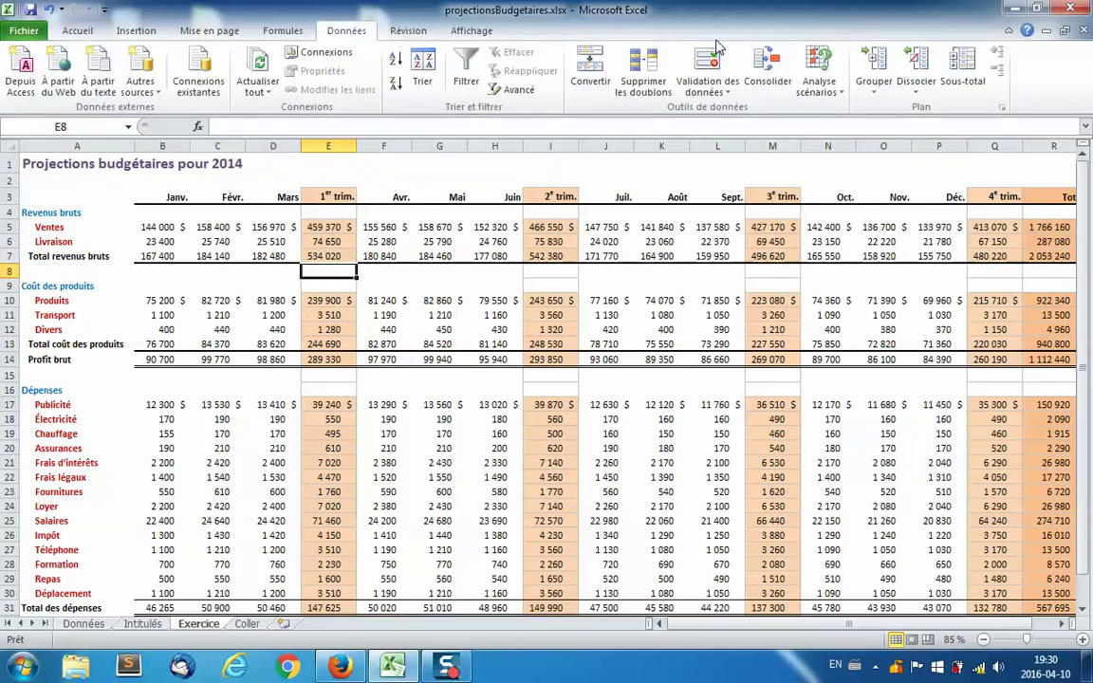
left_click(877, 98)
left_click(911, 132)
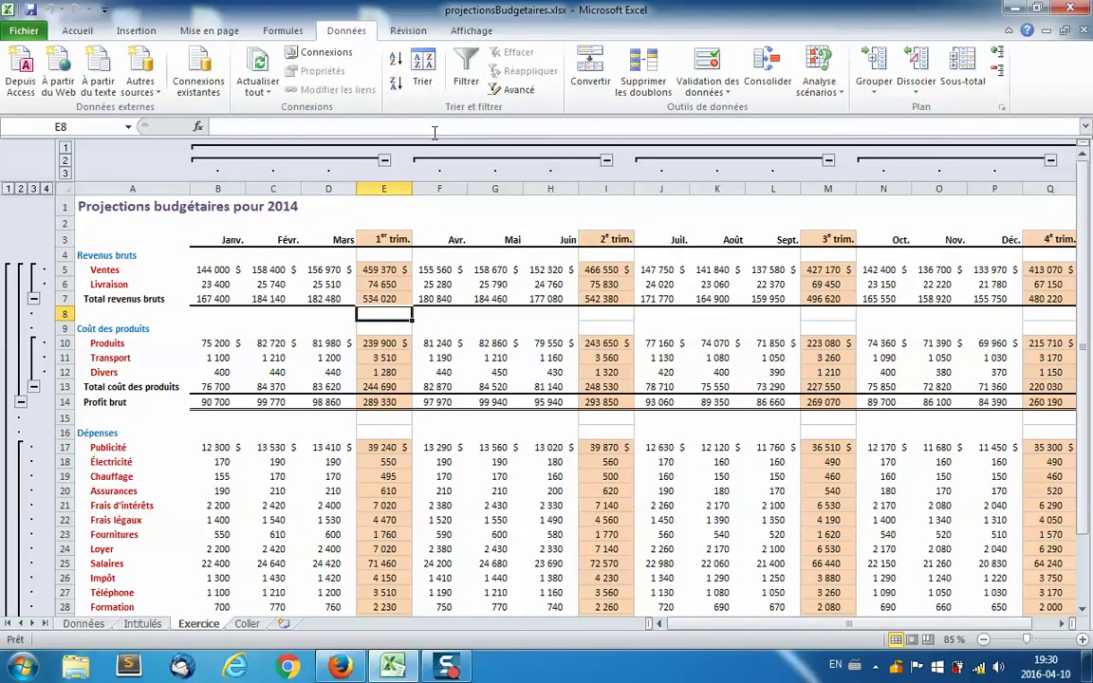
left_click(384, 160)
left_click(440, 160)
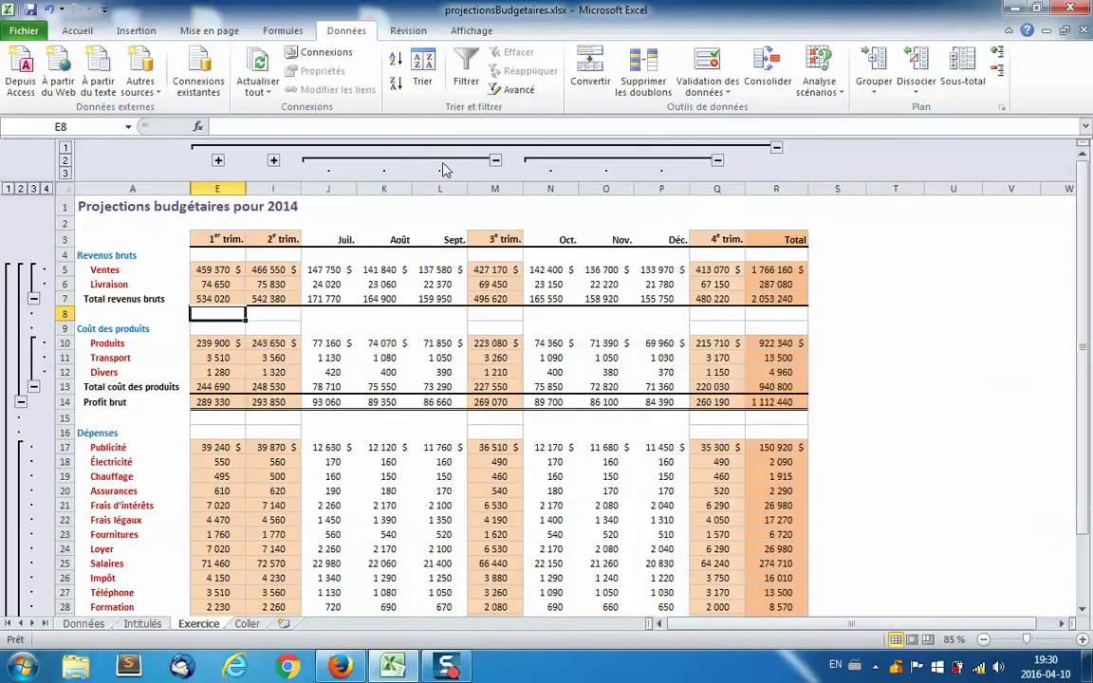
left_click(495, 162)
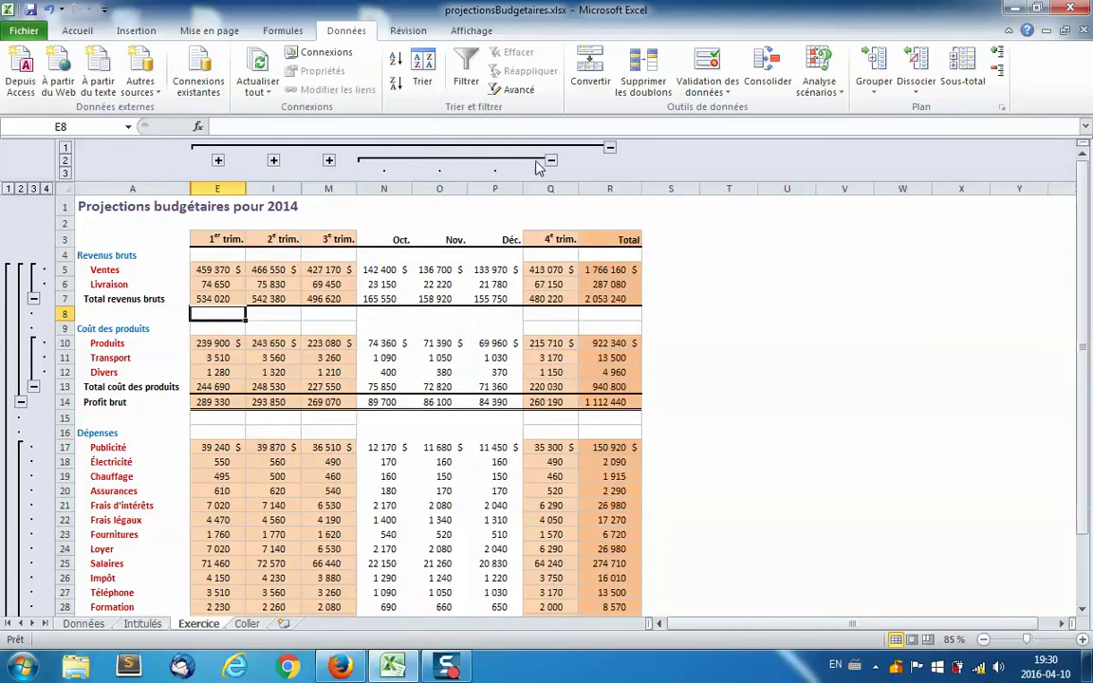
left_click(551, 161)
Step: Copy only the visible cells of the A1:R33 summary with Alt+; and Ctrl+C
left_click_drag(92, 217, 417, 672)
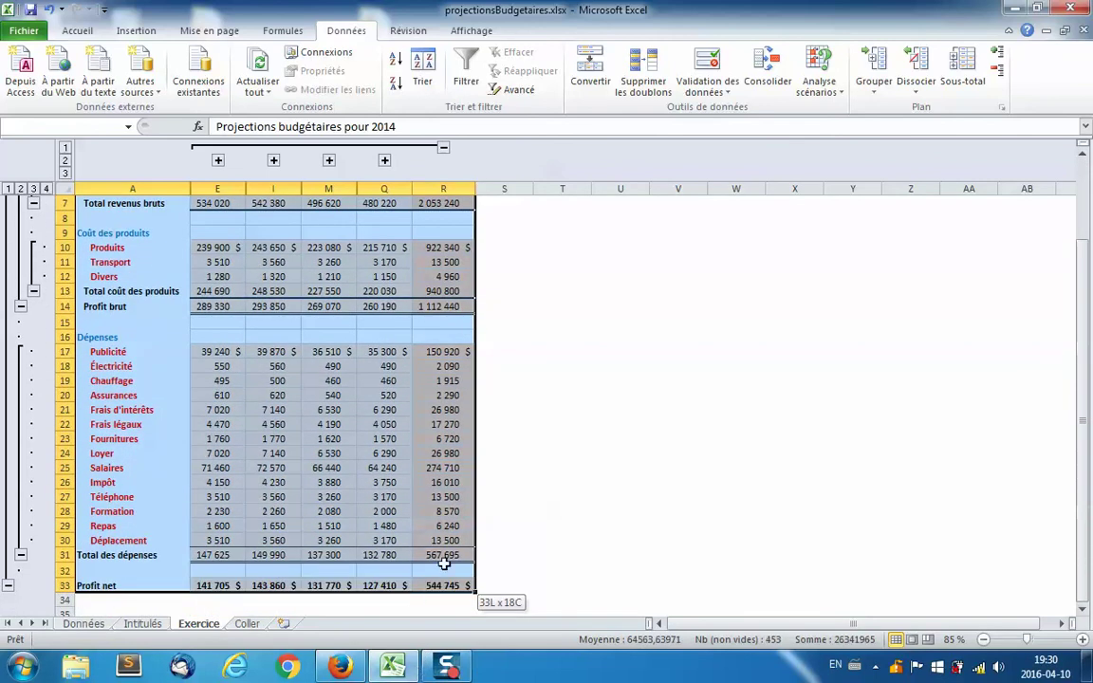
left_click_drag(418, 672, 449, 585)
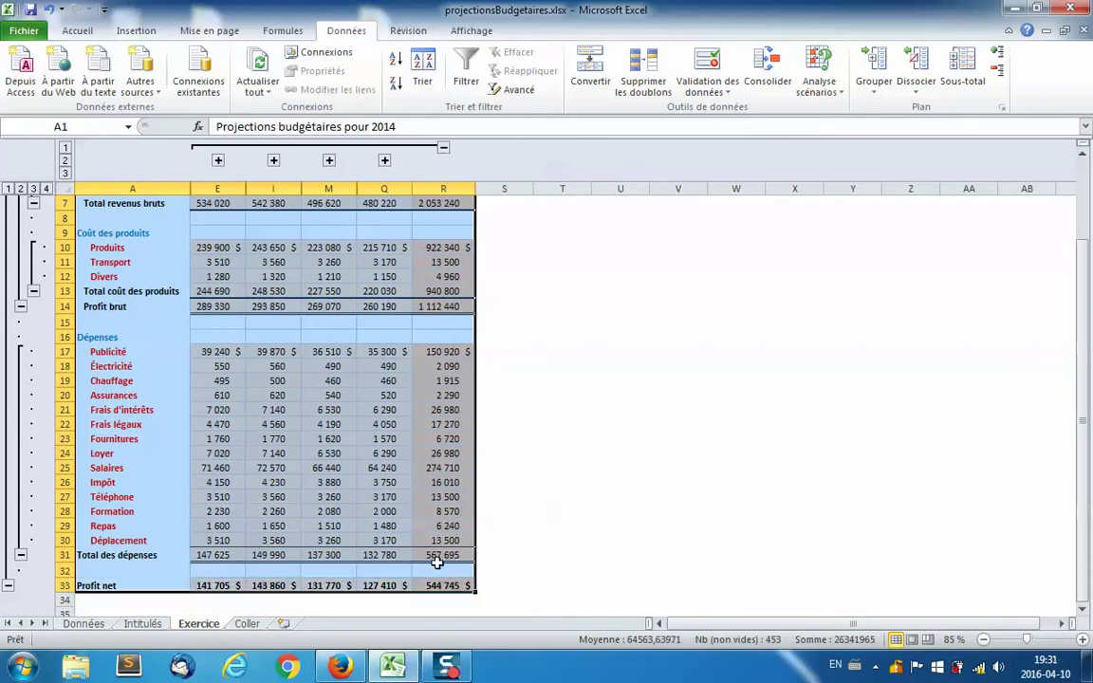
key("alt+semicolon")
key("ctrl+c")
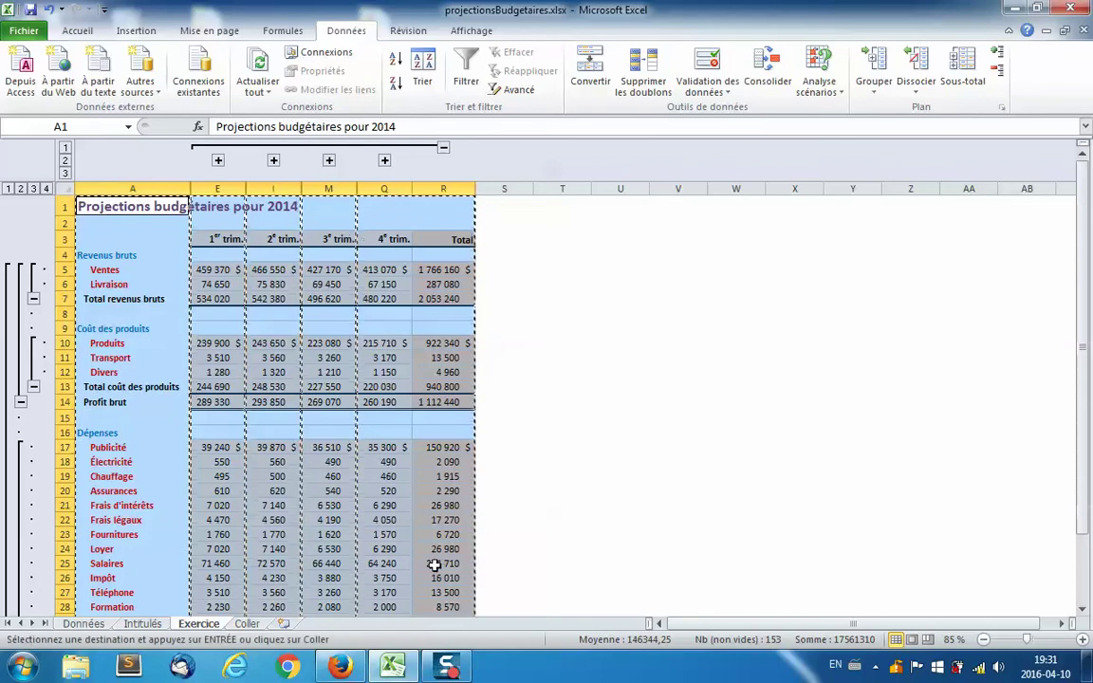
Step: Paste the quarterly summary into cell A1 of the Coller sheet
left_click(249, 623)
left_click(73, 163)
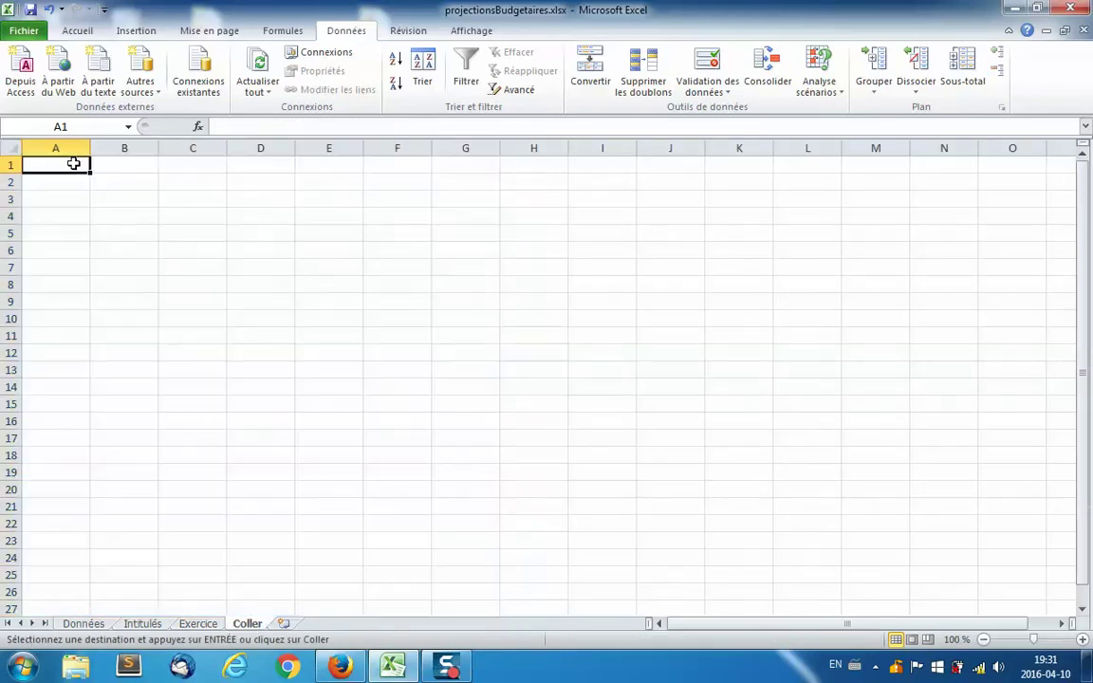
key("ctrl+v")
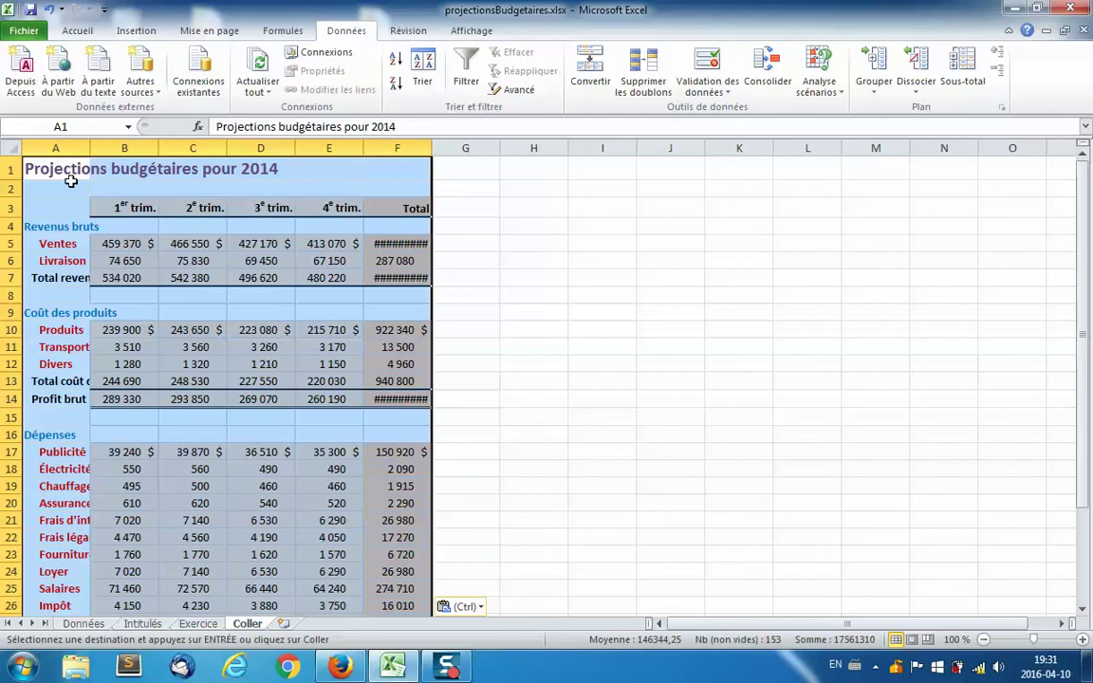
left_click(107, 218)
Step: Merge and centre the title across A1:D1
left_click_drag(43, 166, 280, 168)
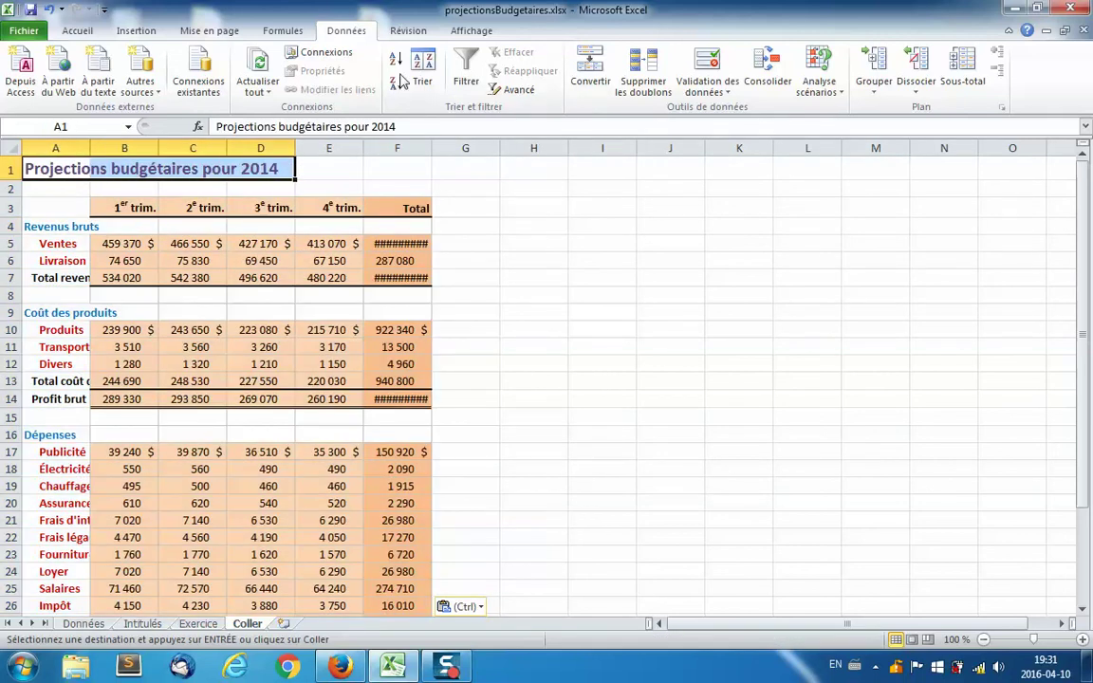
left_click(77, 31)
left_click(389, 85)
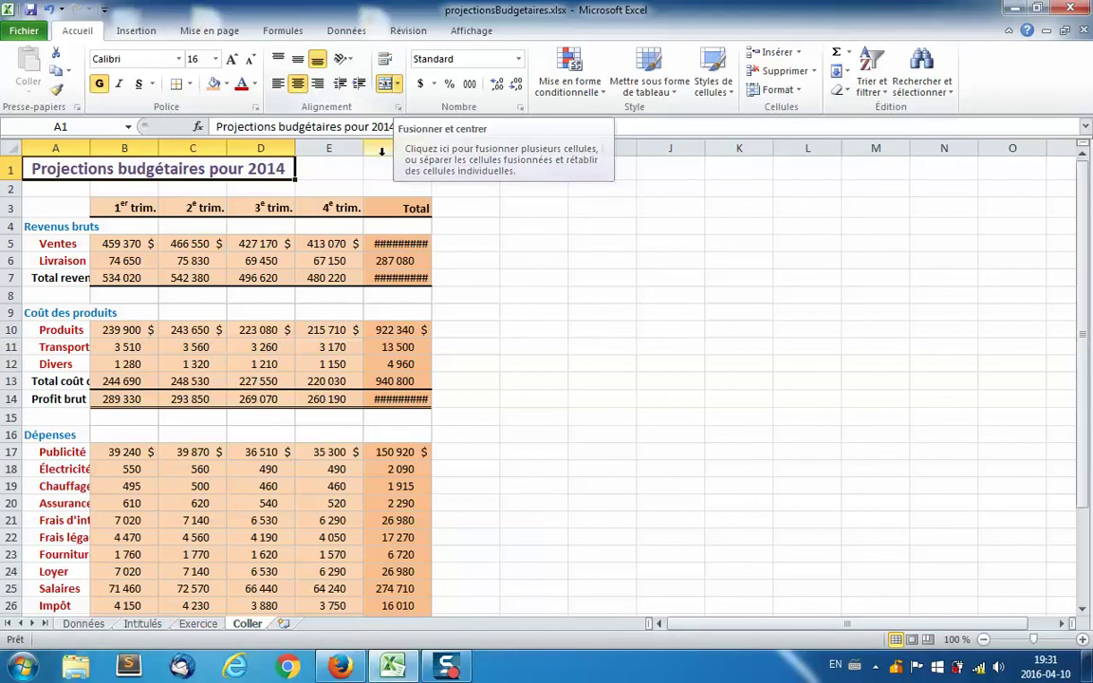
left_click(396, 85)
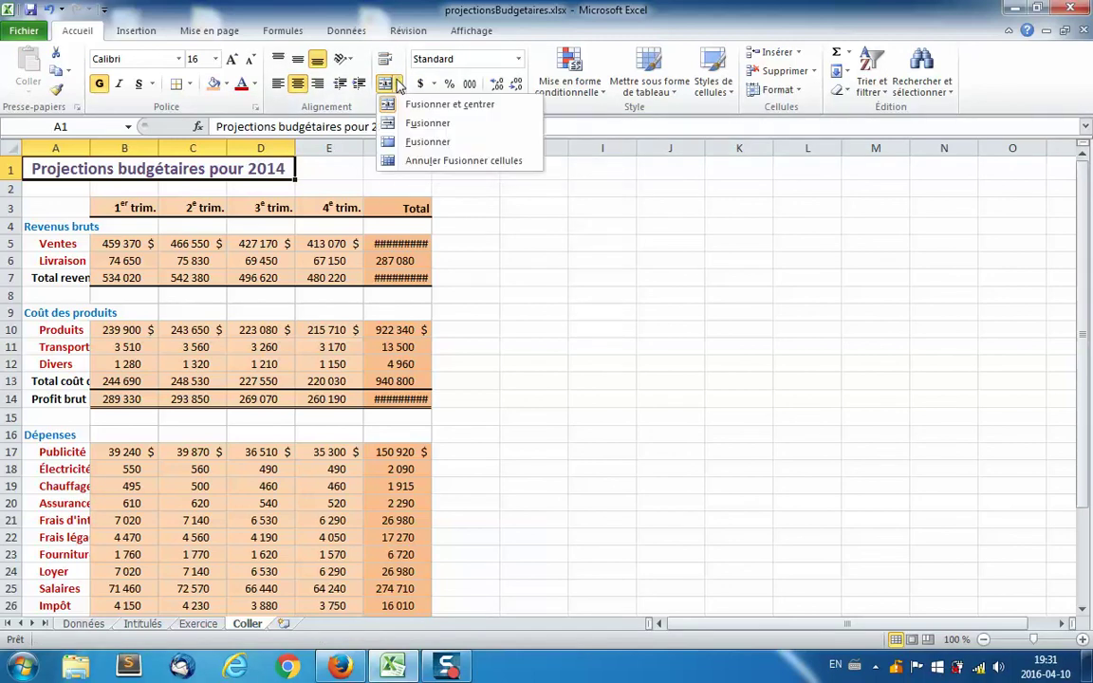
left_click(415, 140)
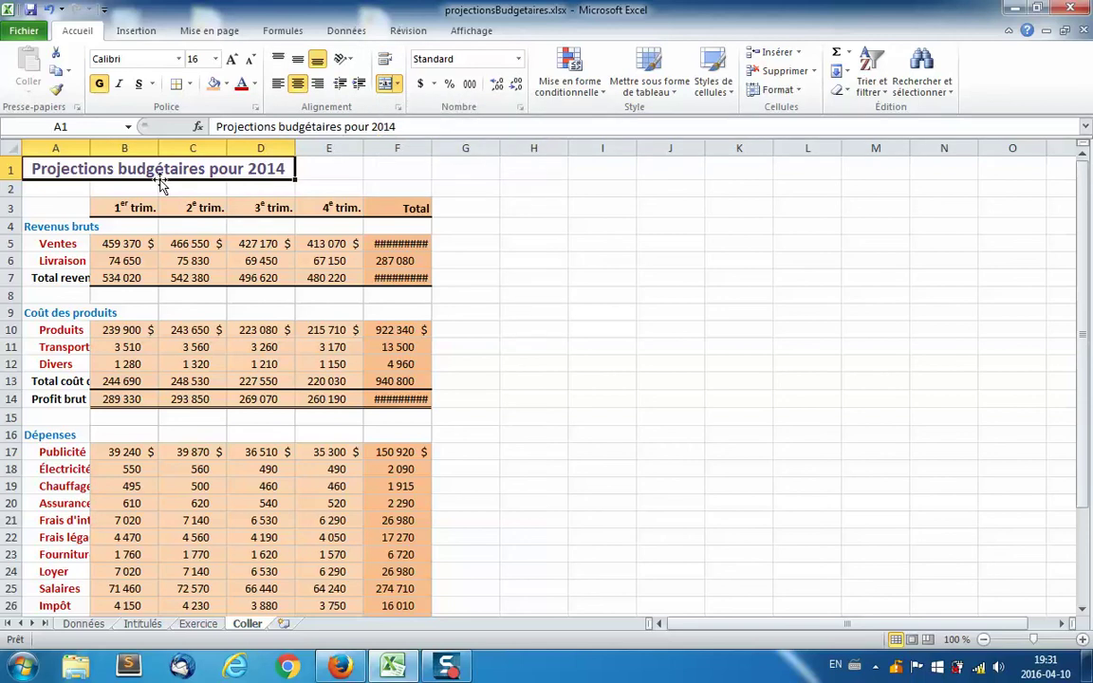
Step: Autofit column A to its longest label and widen column F so totals show fully
double_click(90, 148)
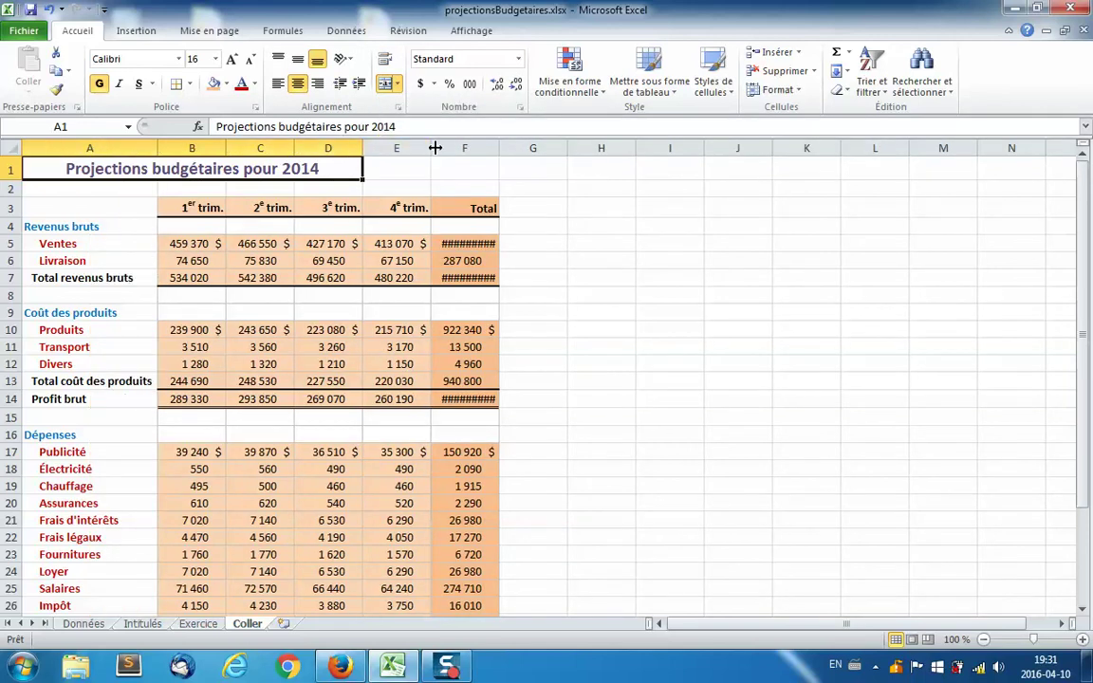
left_click_drag(499, 147, 501, 147)
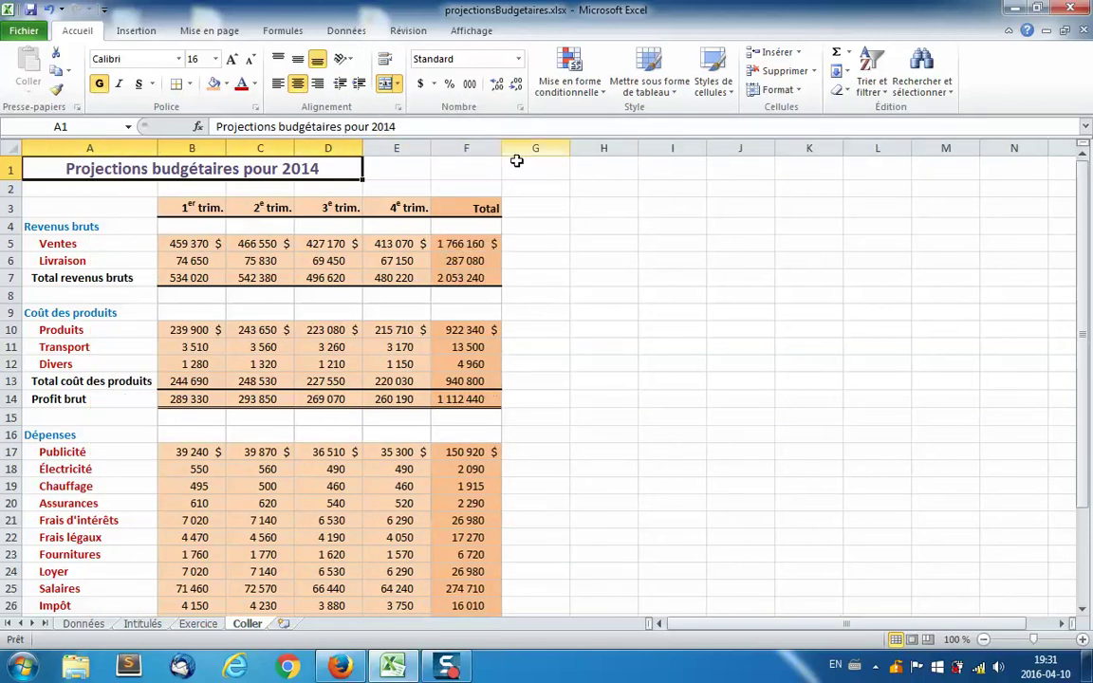
scroll(455, 272, "down", 4)
scroll(455, 272, "up", 4)
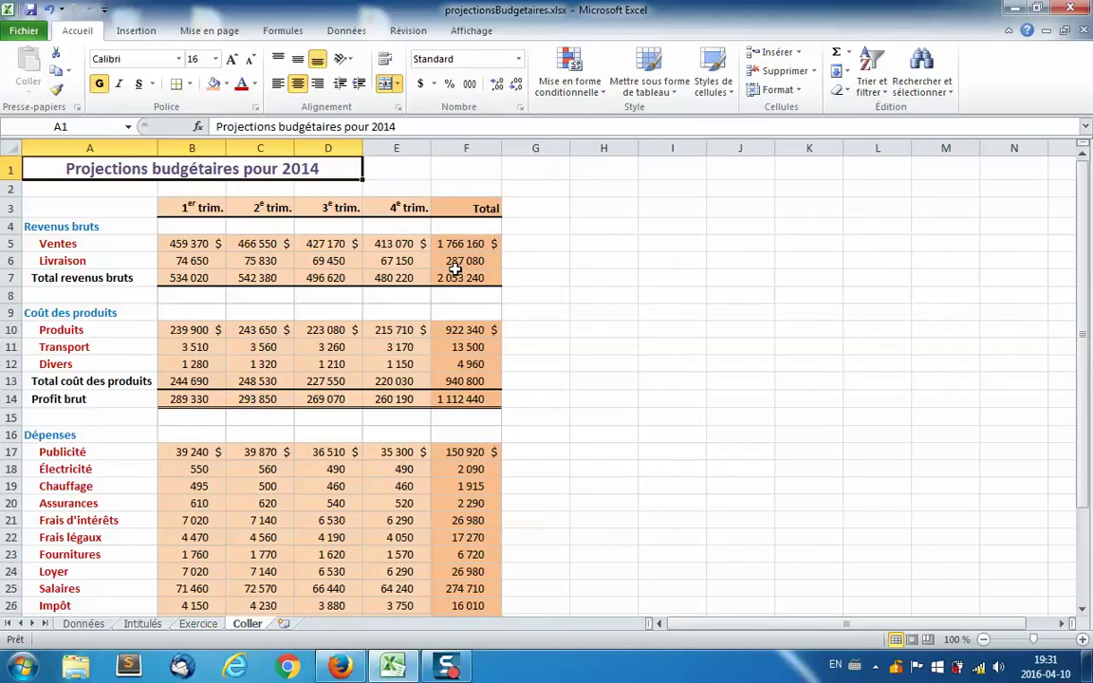
Step: Enter 'Wow!!!' in cell I10
left_click(394, 308)
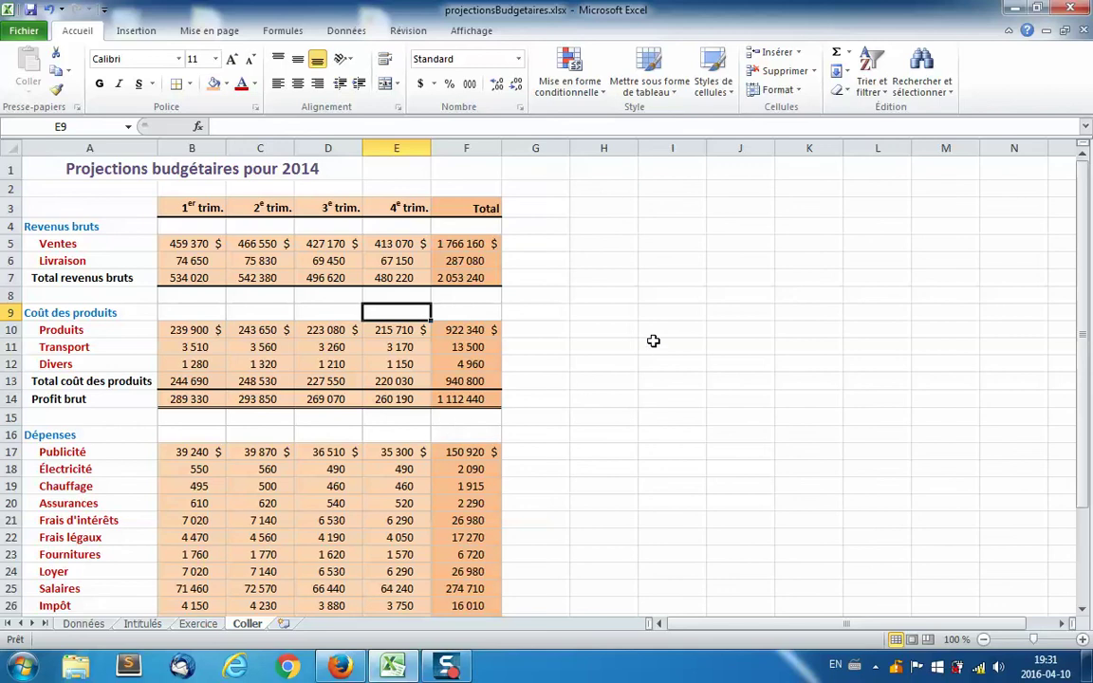
left_click(653, 335)
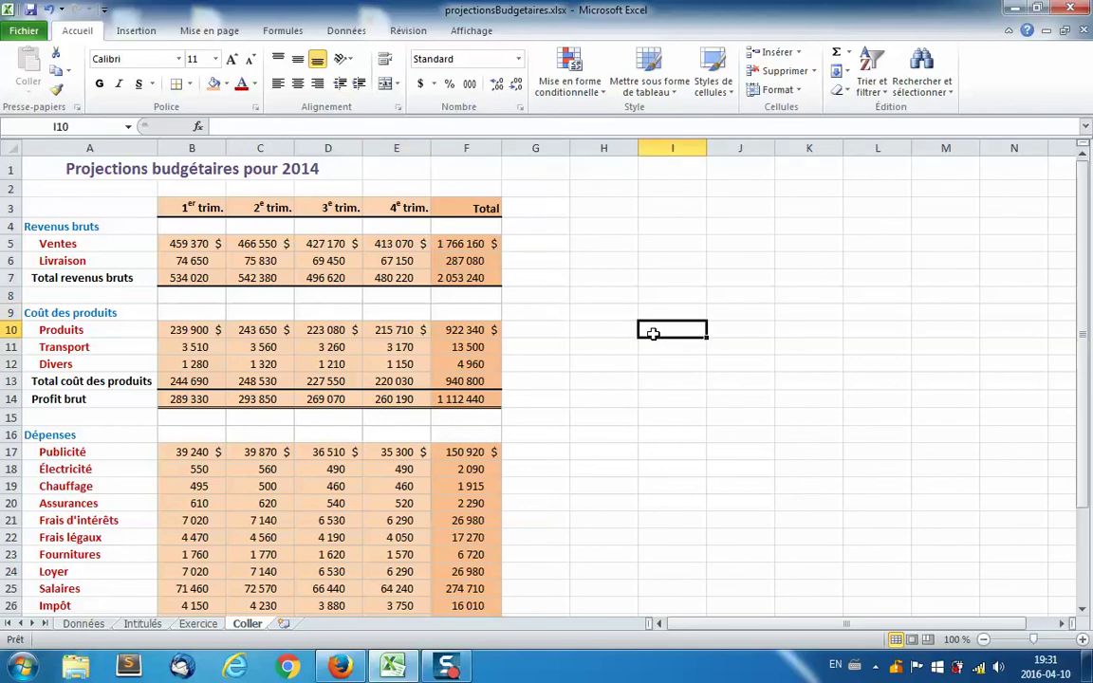
type("Wow!!!")
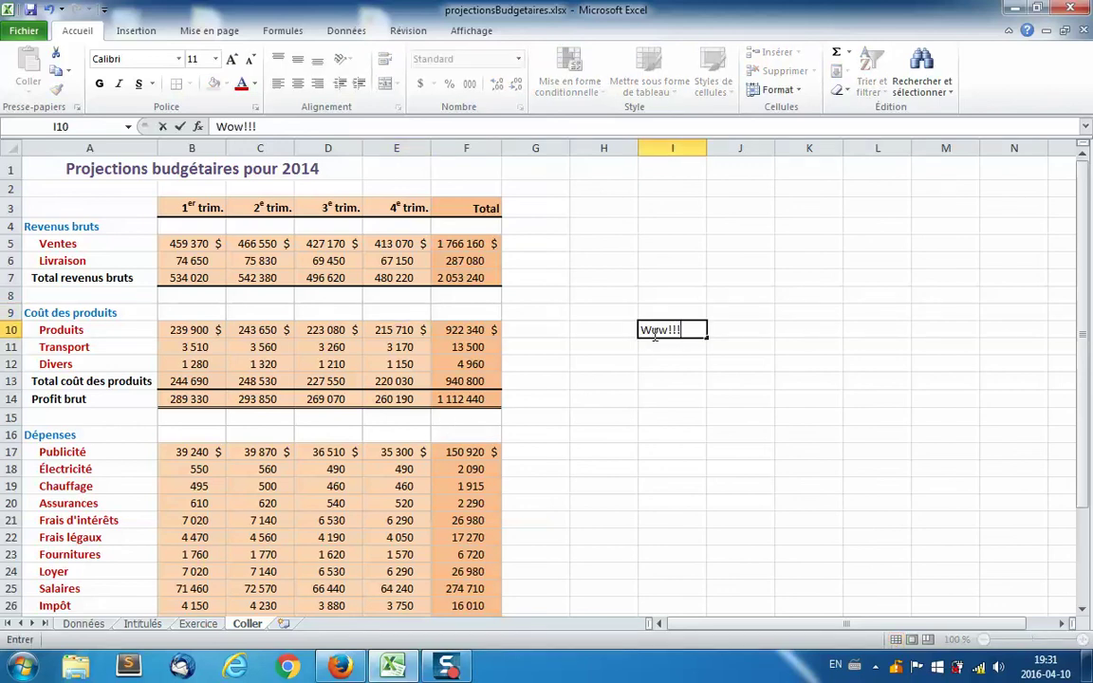